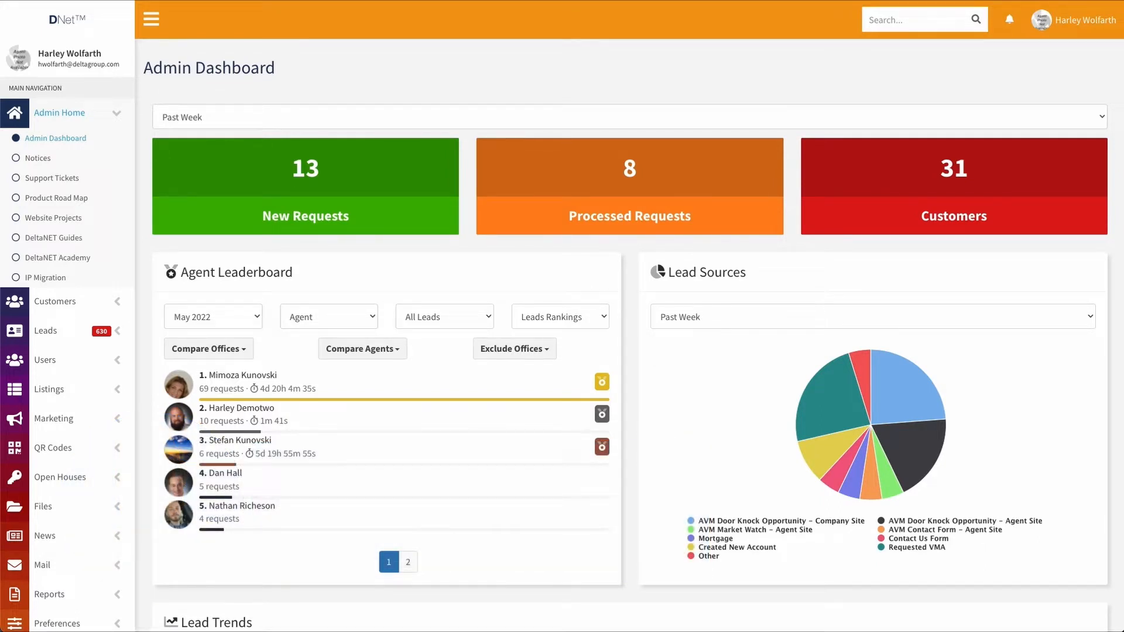
Expand Marketing, open Delta Pitch, and list the drafts such as Template 1, My Resume and Cover Letter
click(123, 419)
click(44, 449)
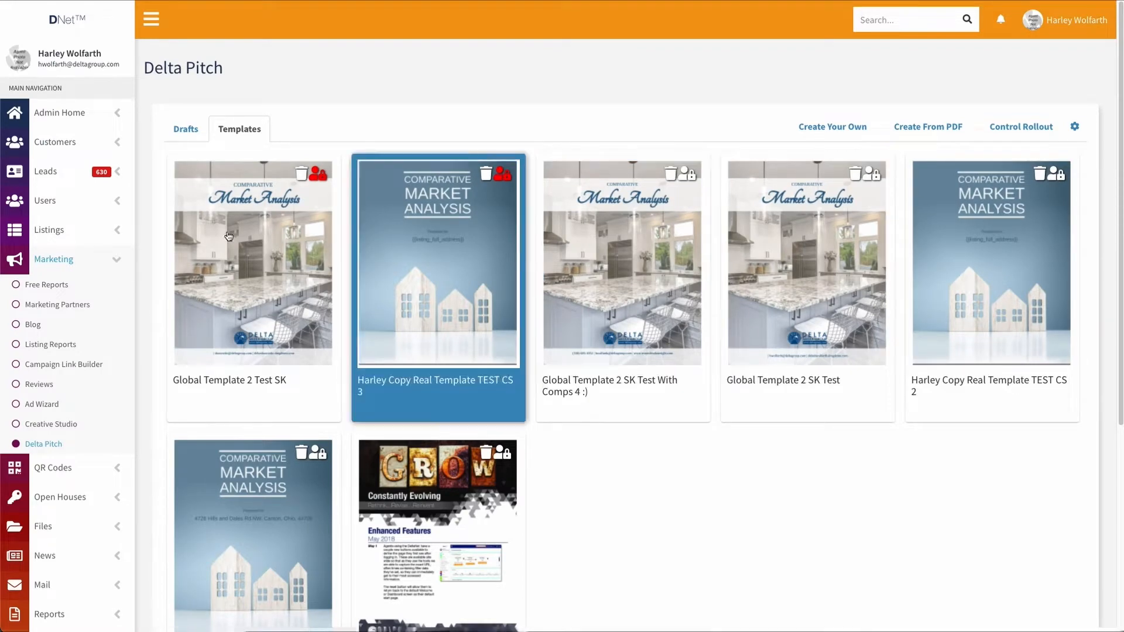
click(186, 130)
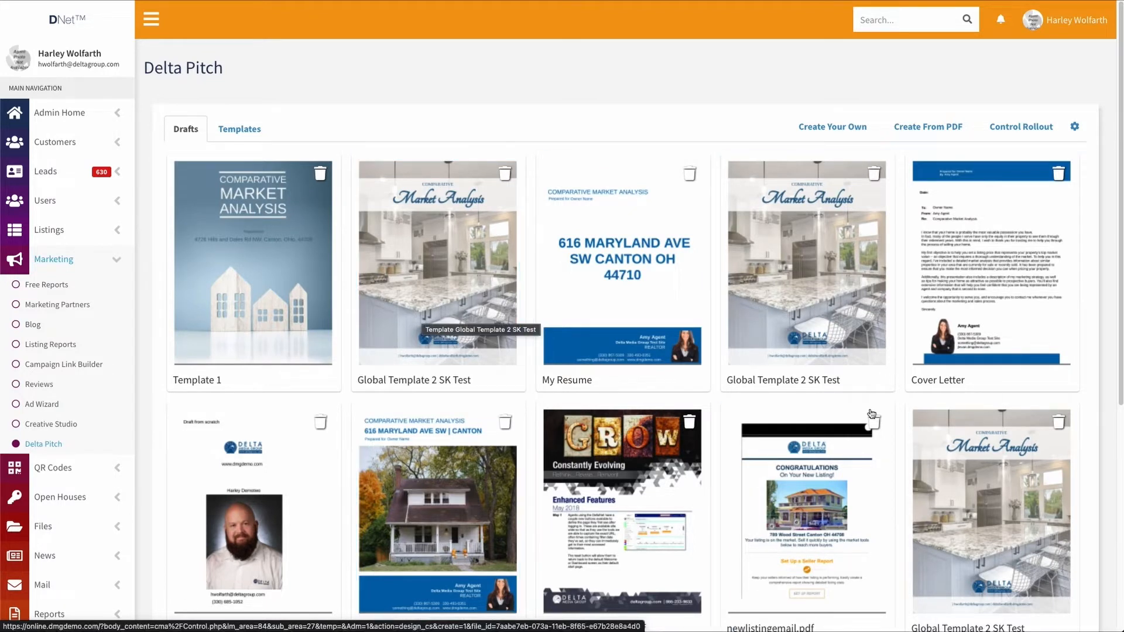
Open the Template 1 draft and review its Comparative Market Analysis cover for the Canton, Ohio address
click(249, 244)
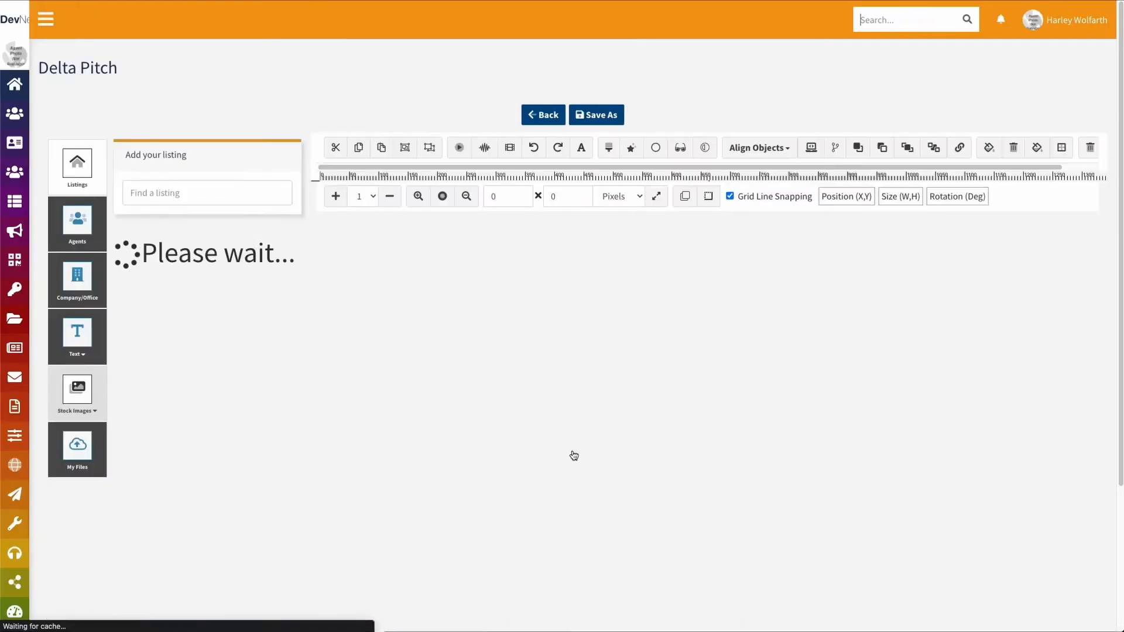
scroll(628, 367, down, 3)
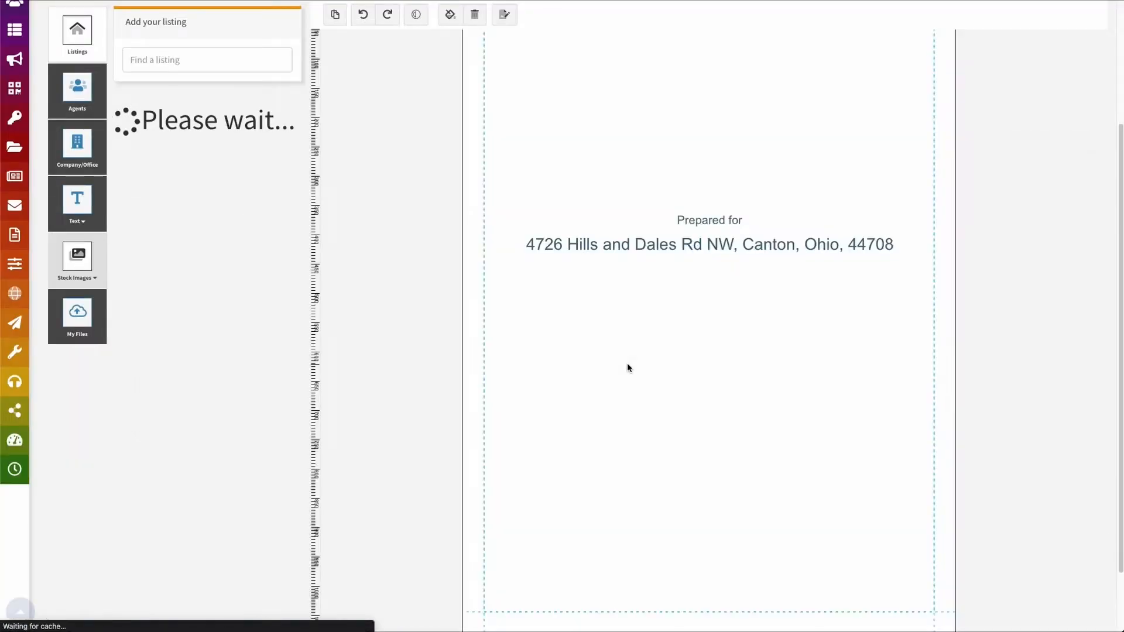
scroll(732, 88, up, 3)
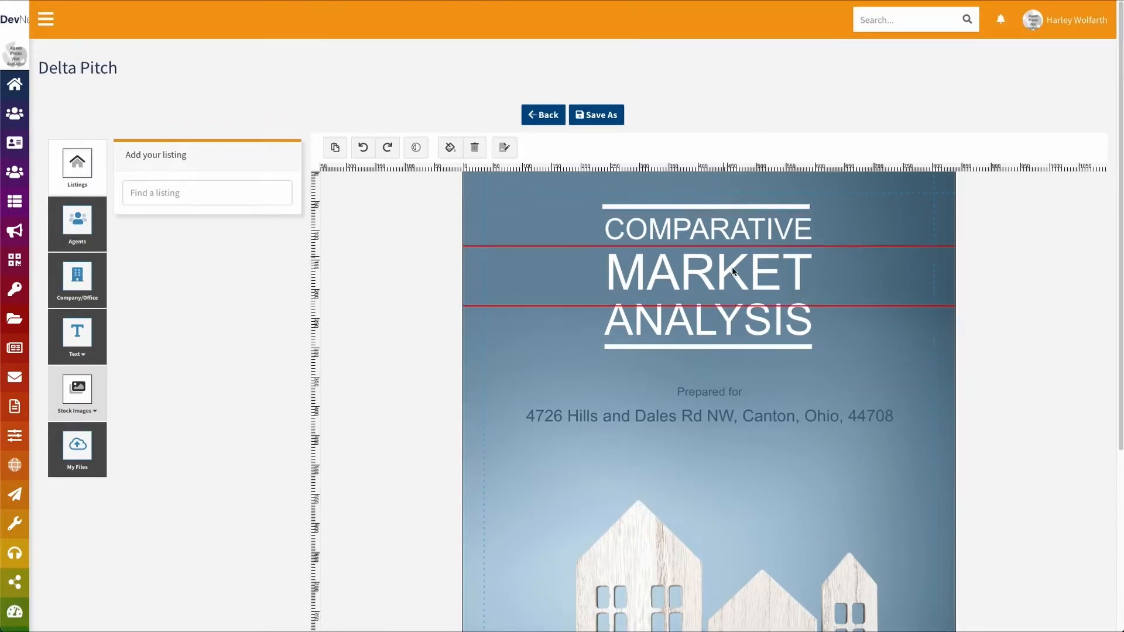
scroll(703, 459, down, 4)
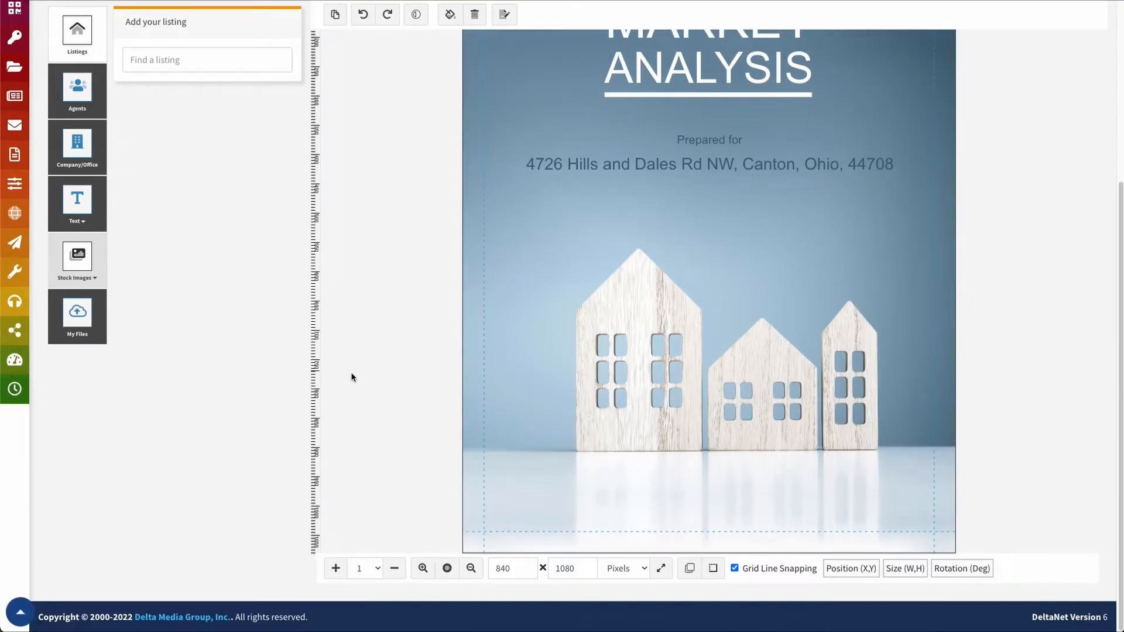
scroll(701, 117, up, 4)
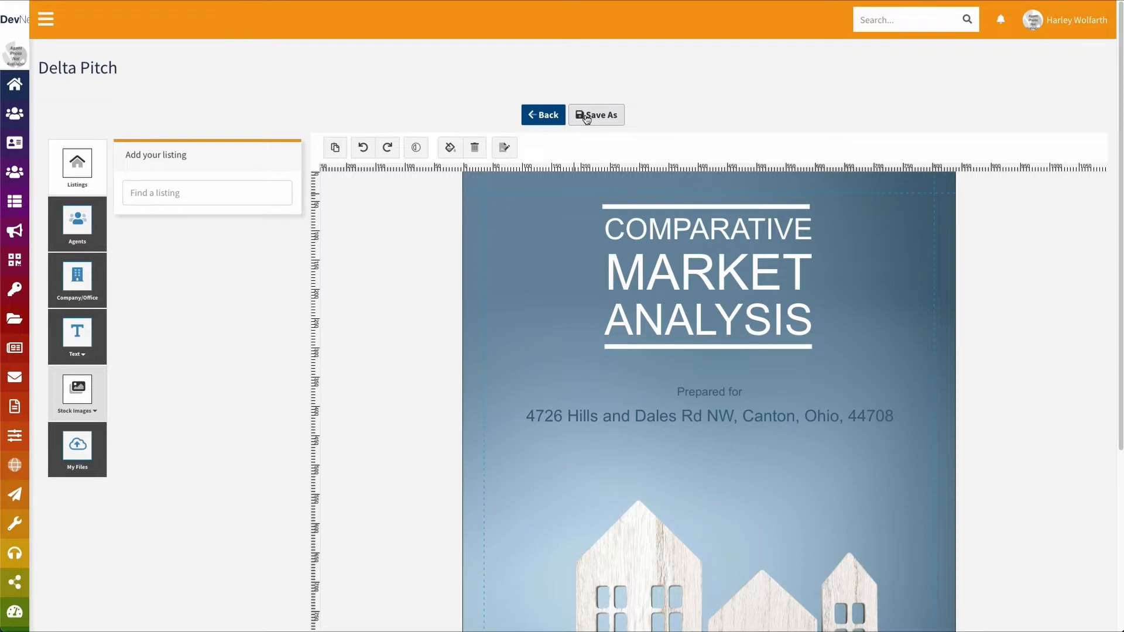
Go back through Drafts to the Templates tab and toggle access on the second template
mouse_move(26, 232)
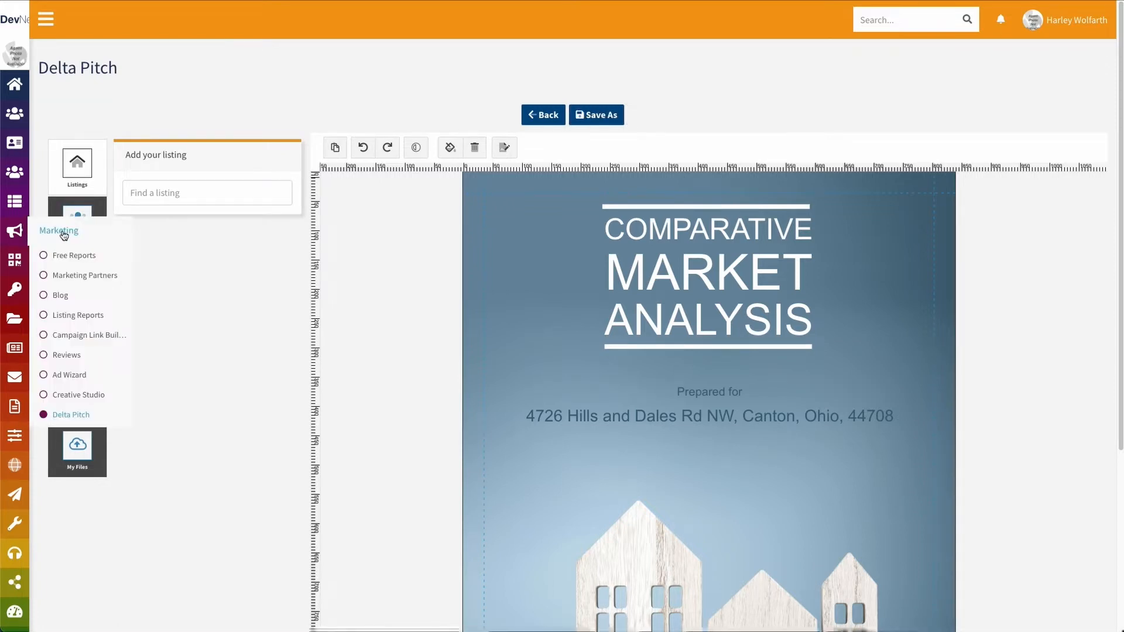
click(65, 421)
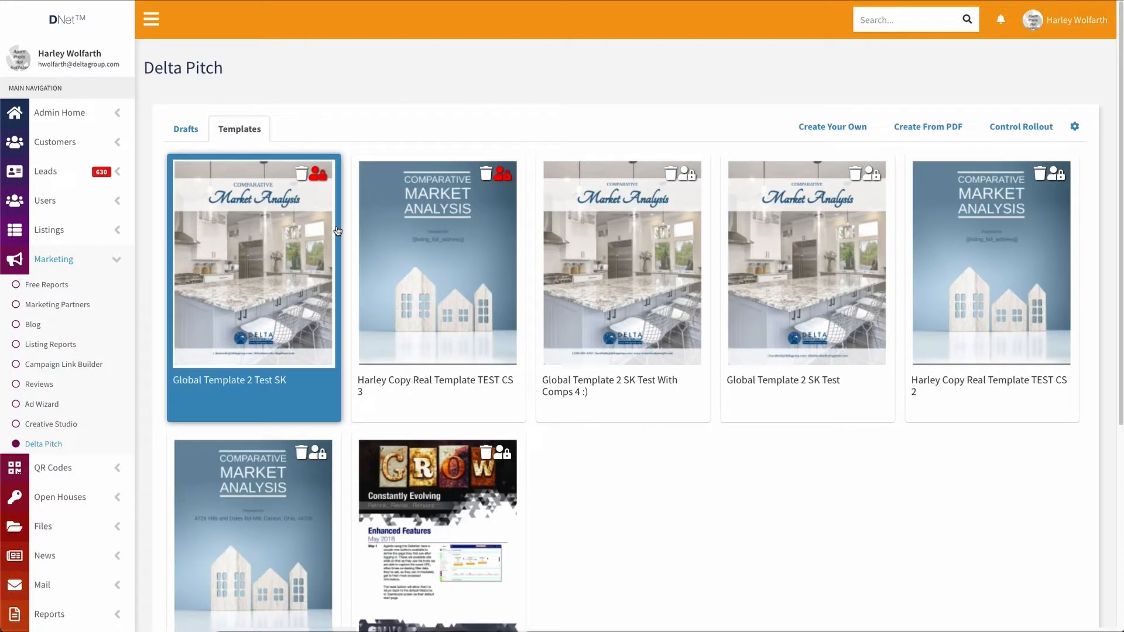
click(188, 131)
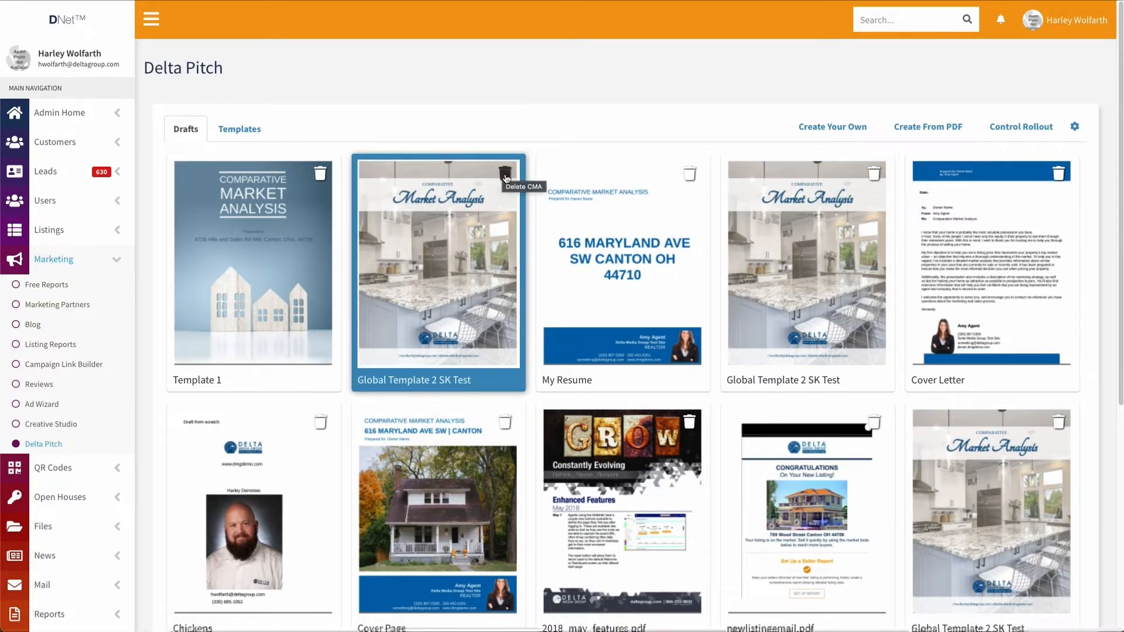
click(237, 137)
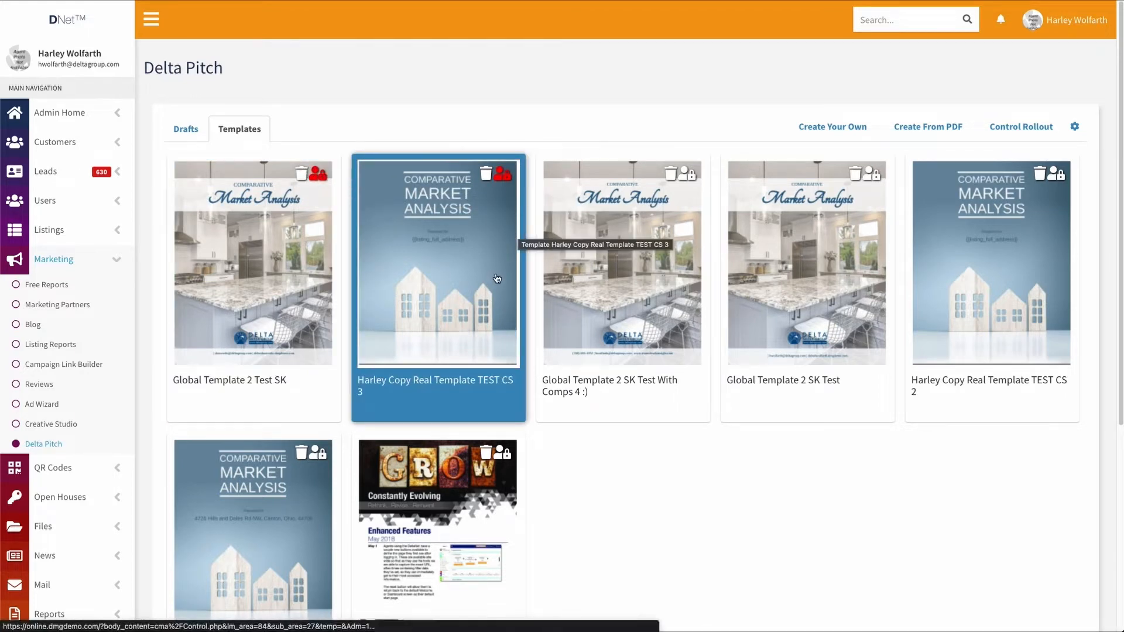
click(511, 177)
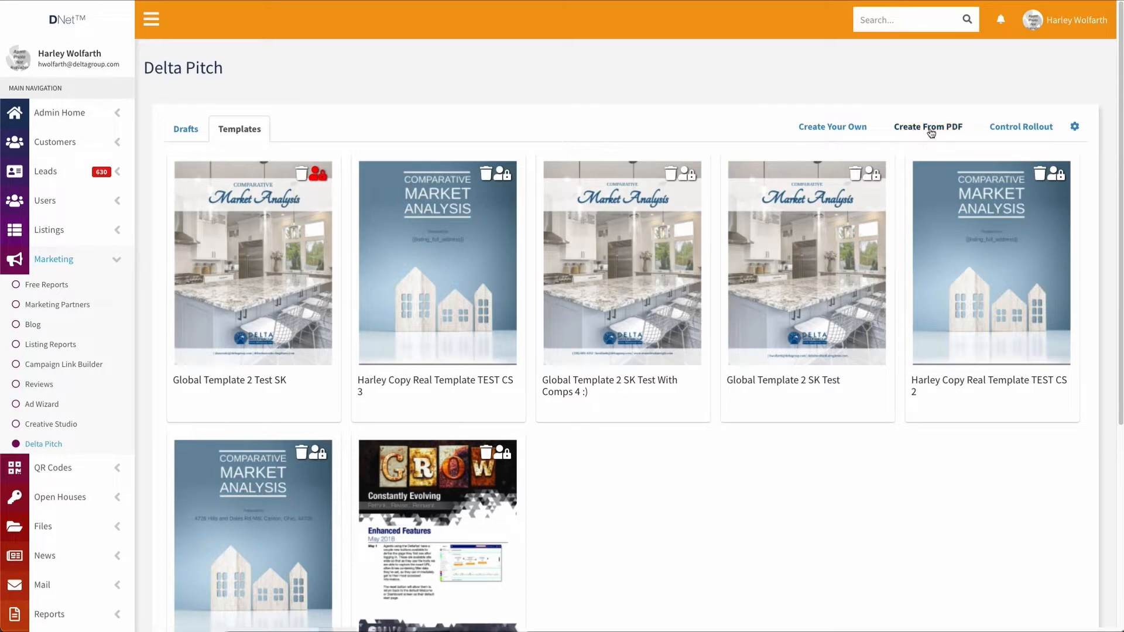
click(1011, 130)
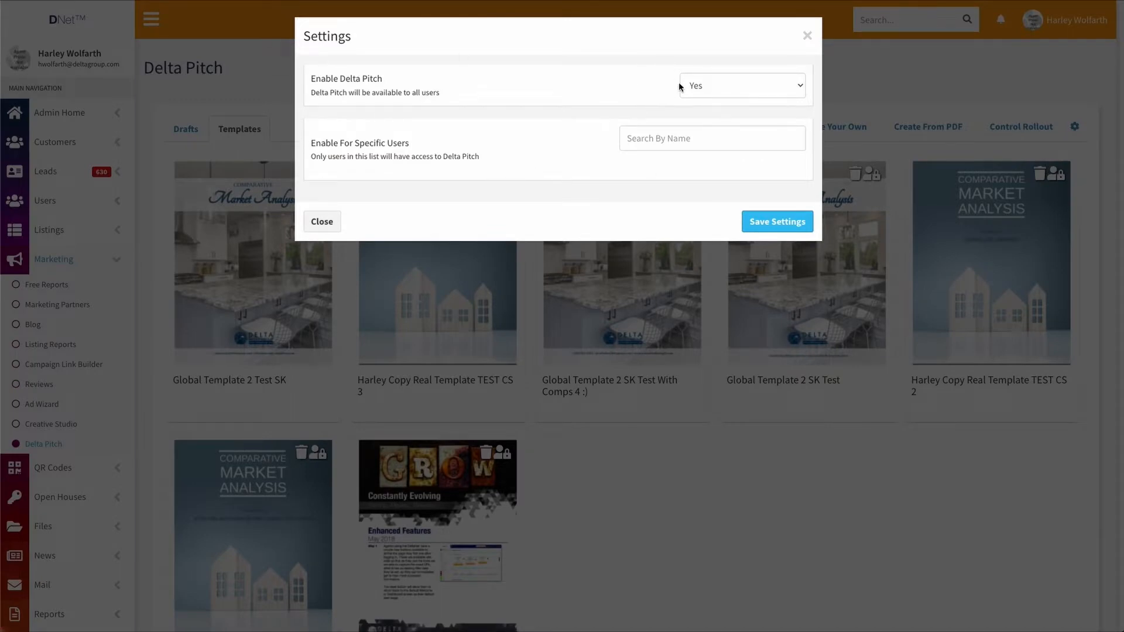
click(715, 85)
click(710, 101)
click(711, 94)
click(727, 78)
click(732, 86)
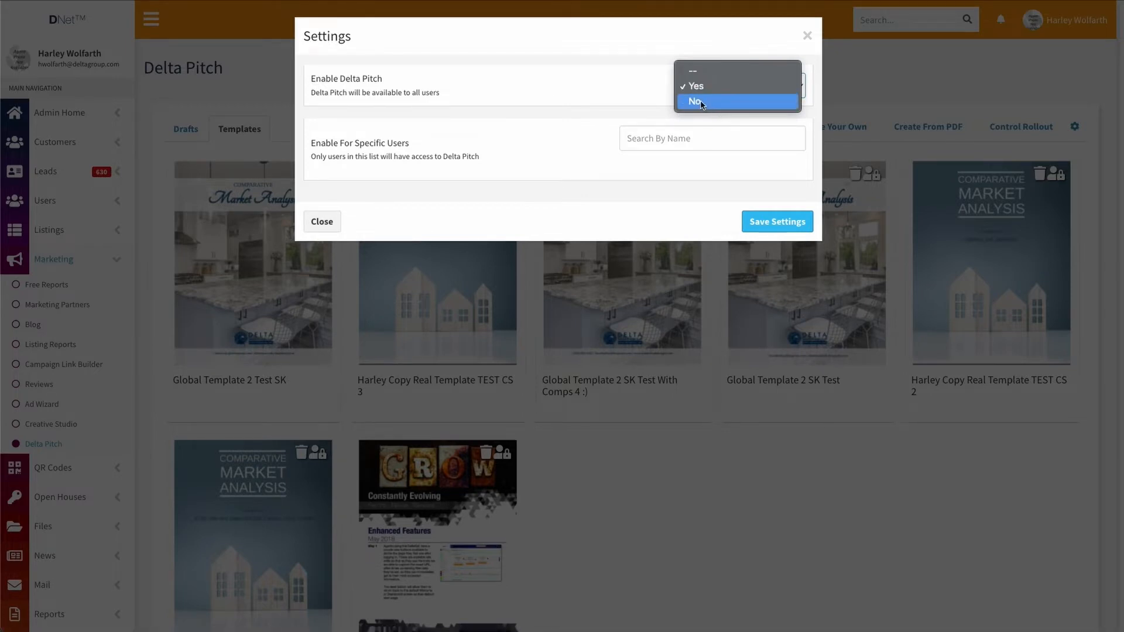
click(701, 102)
click(644, 139)
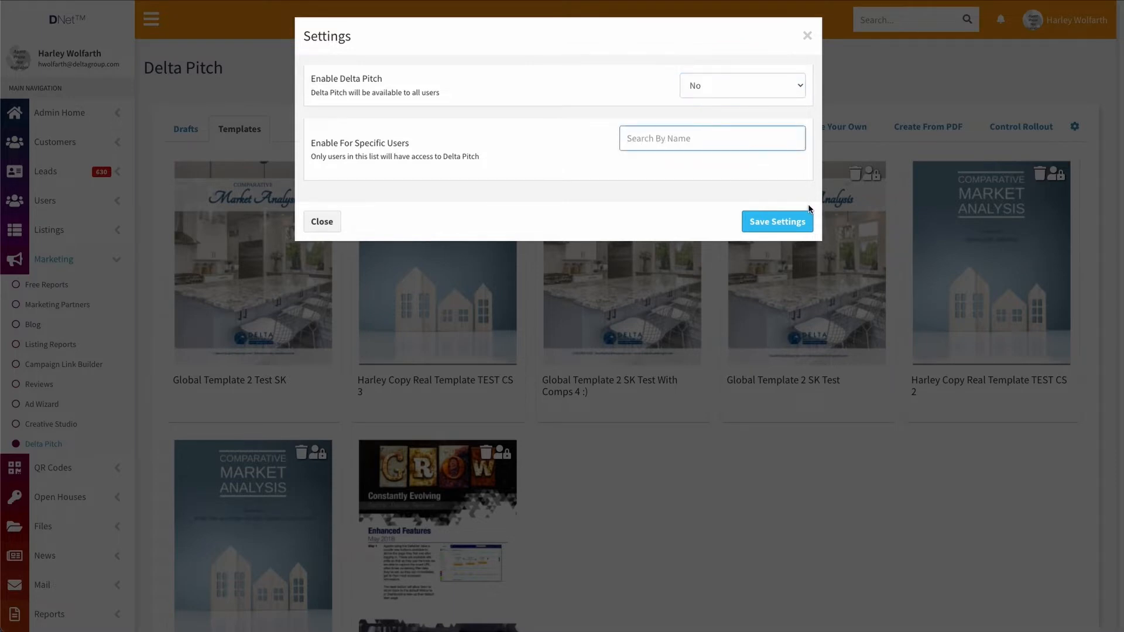
text(harley)
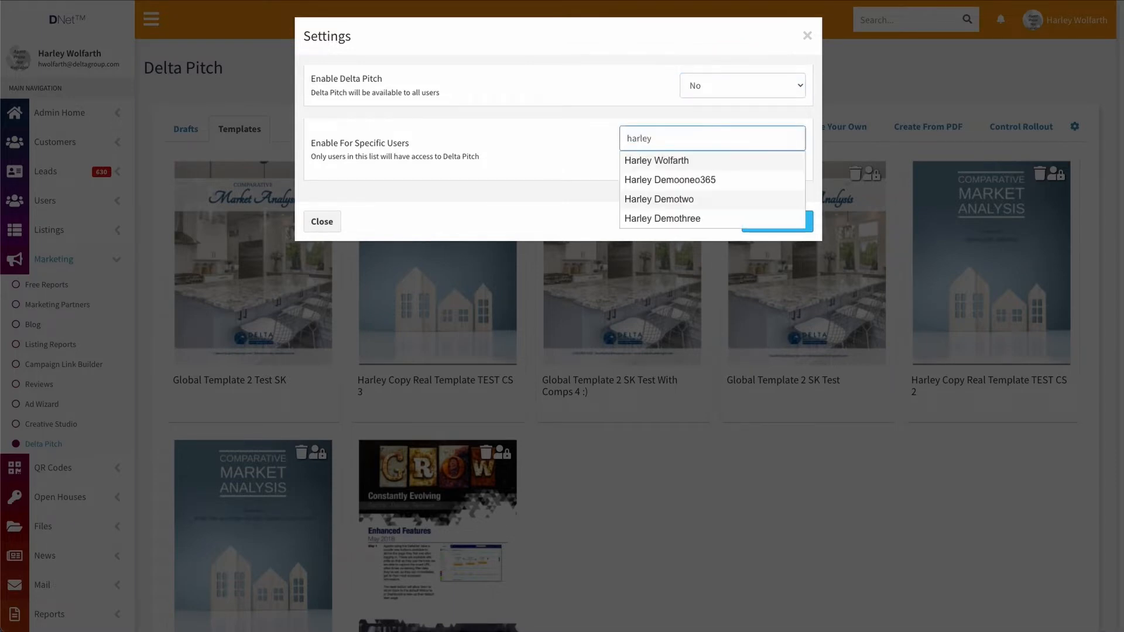
click(711, 161)
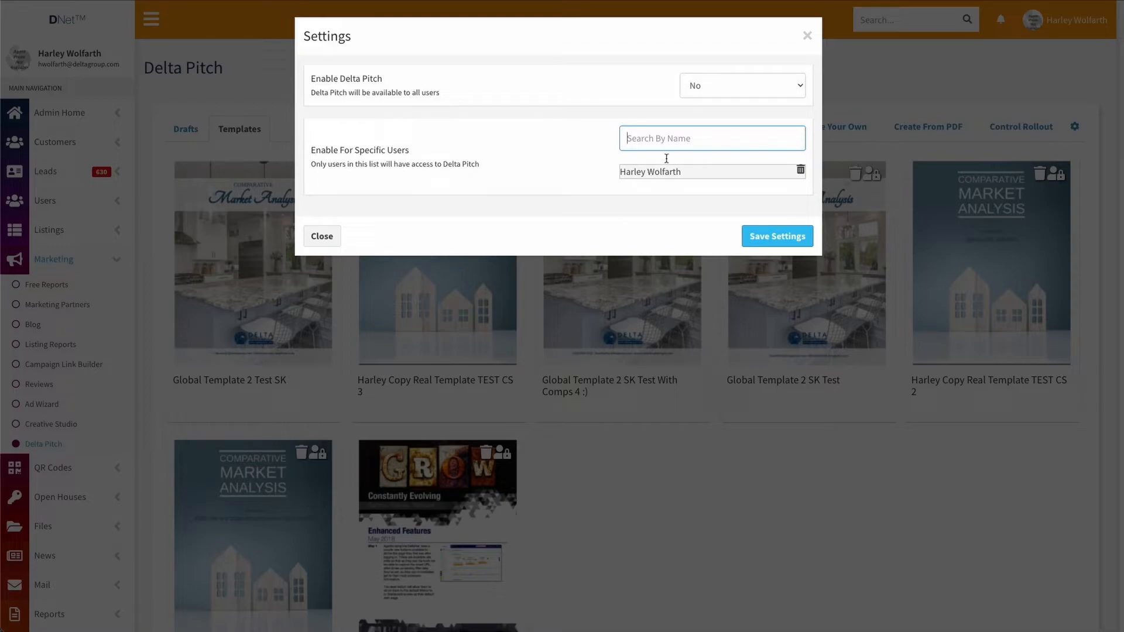
click(808, 36)
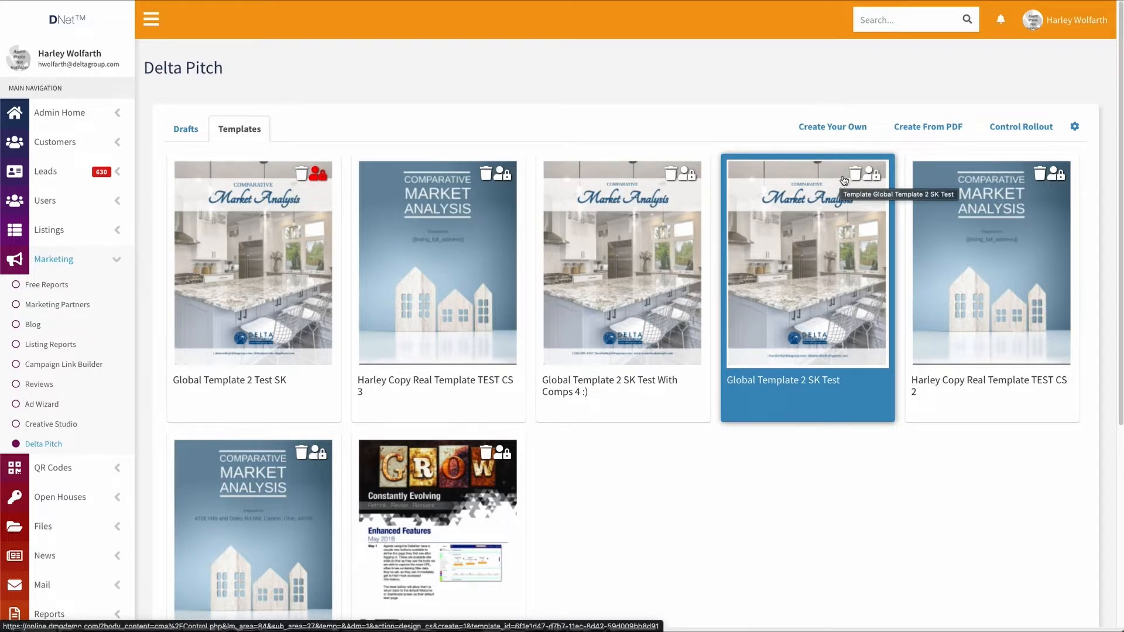
click(1032, 126)
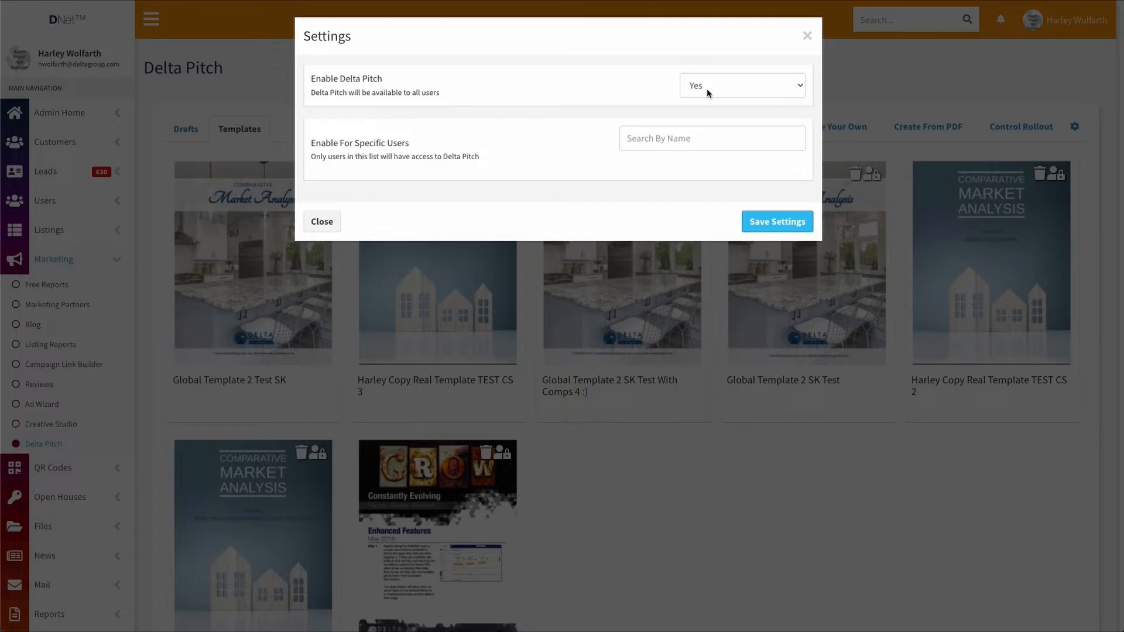
click(324, 221)
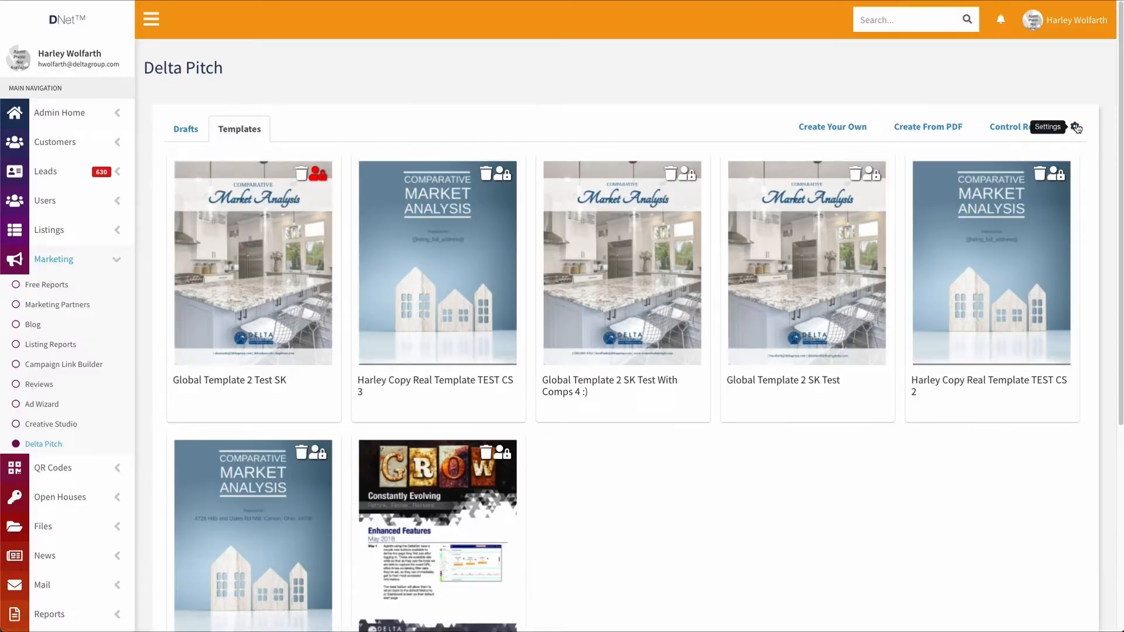
click(1075, 127)
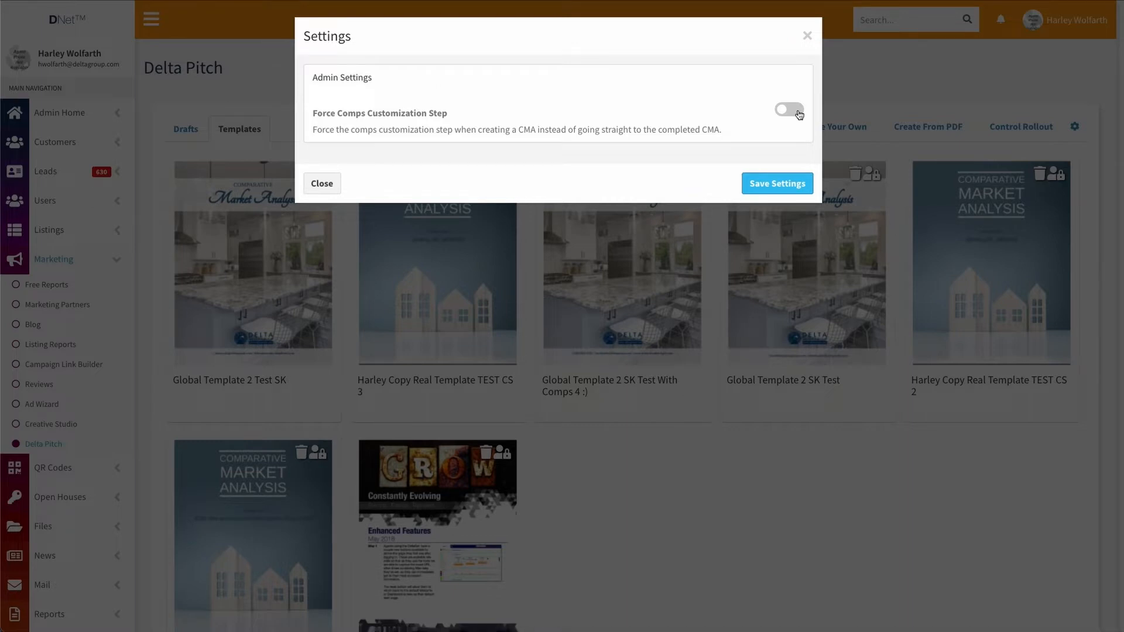
click(316, 183)
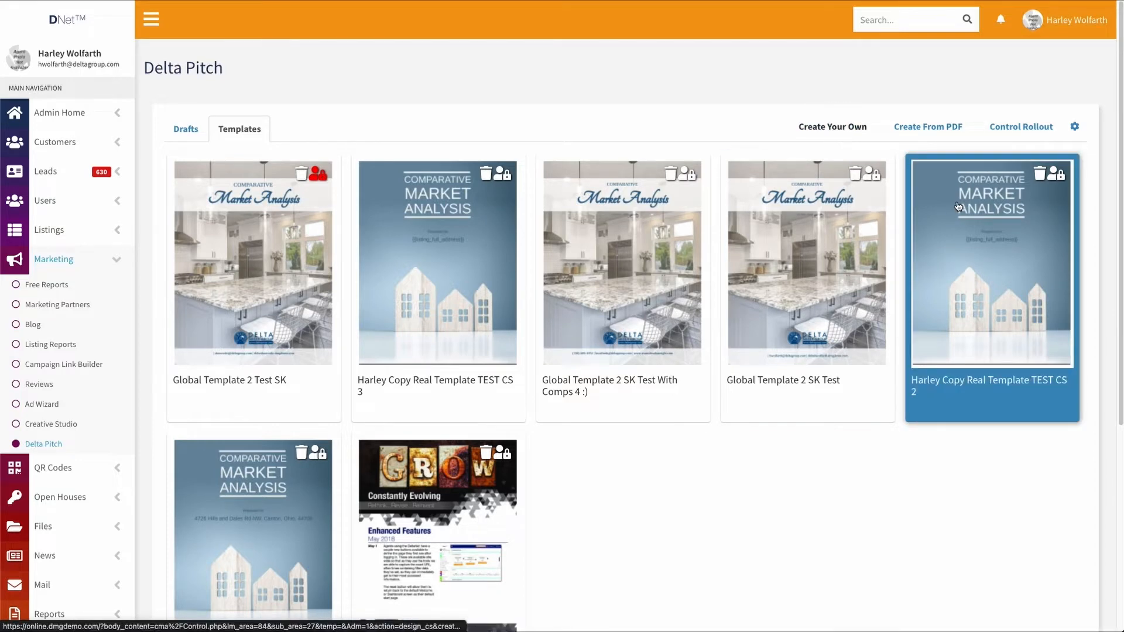
Open the last template in the first row in the editor and scroll over it
click(991, 264)
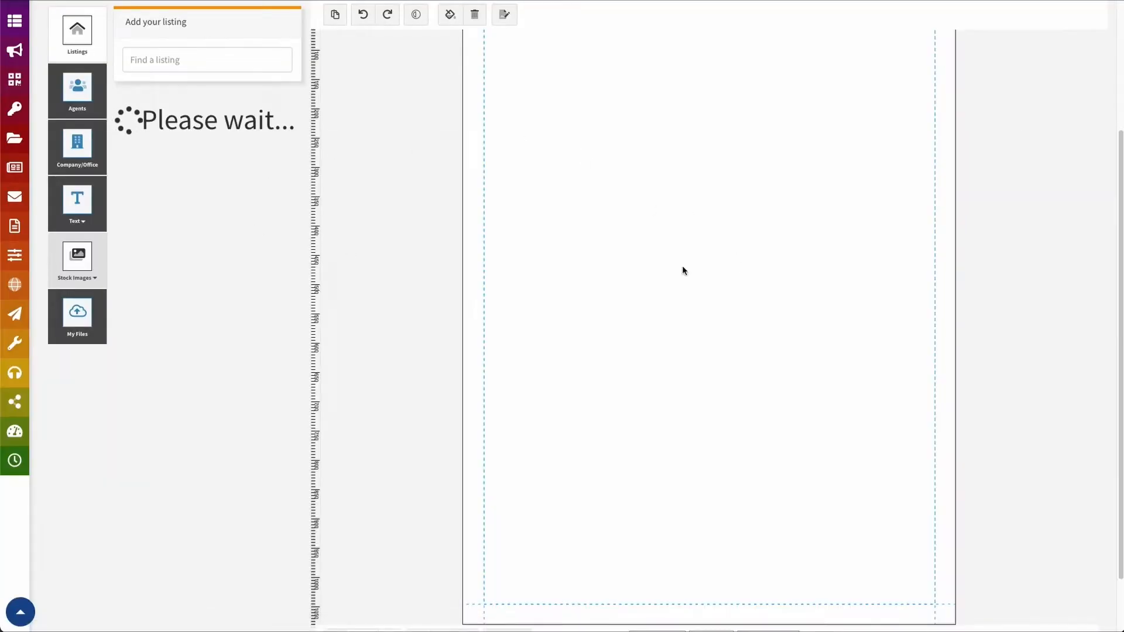
scroll(540, 135, up, 3)
scroll(472, 174, down, 4)
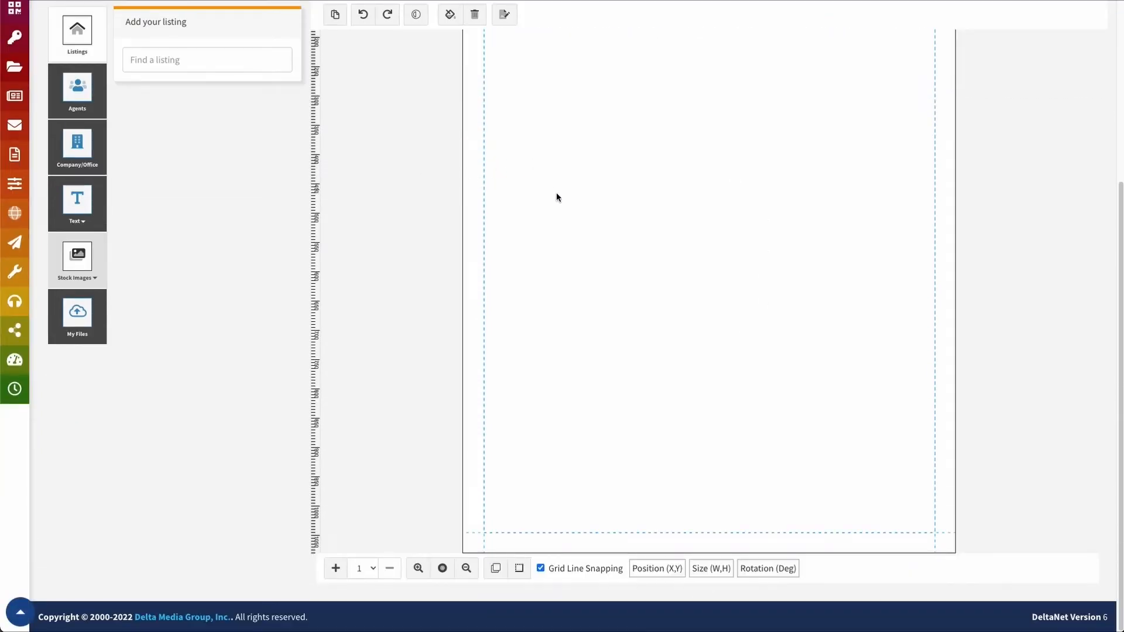
scroll(602, 240, up, 4)
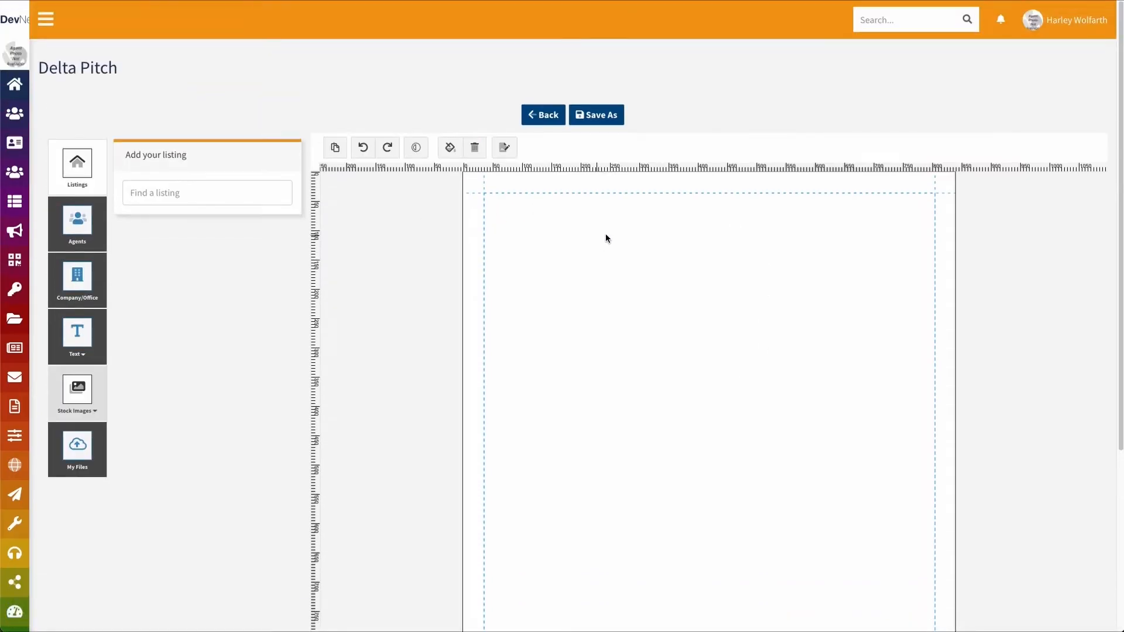
scroll(605, 234, down, 2)
scroll(603, 228, down, 2)
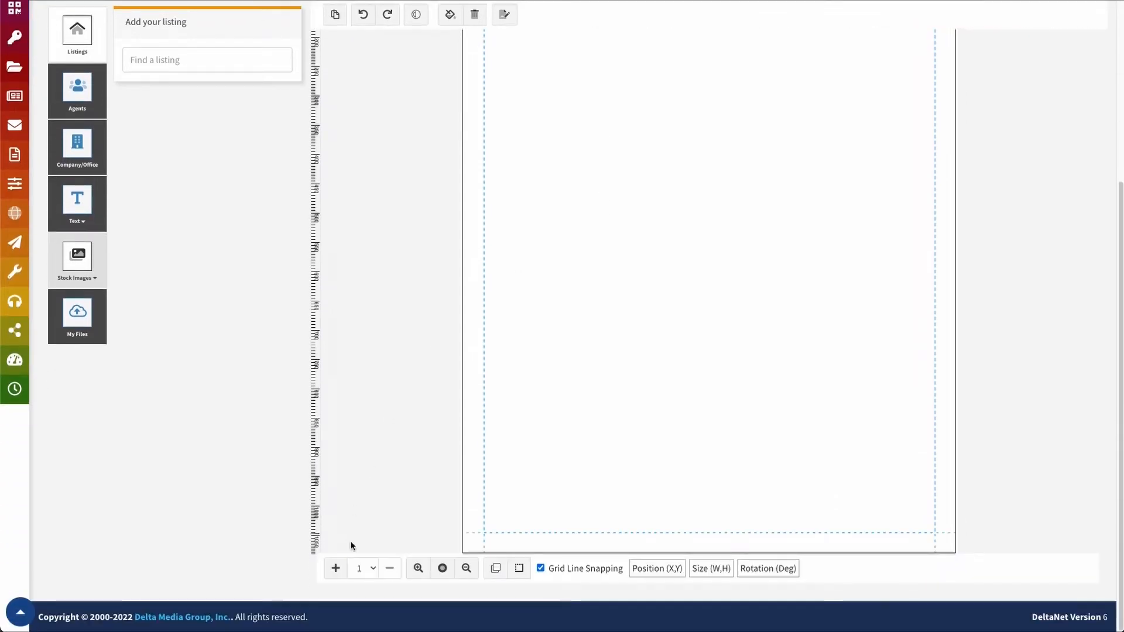
Move between pages 1 and 2 of the pitch using the page list
click(362, 571)
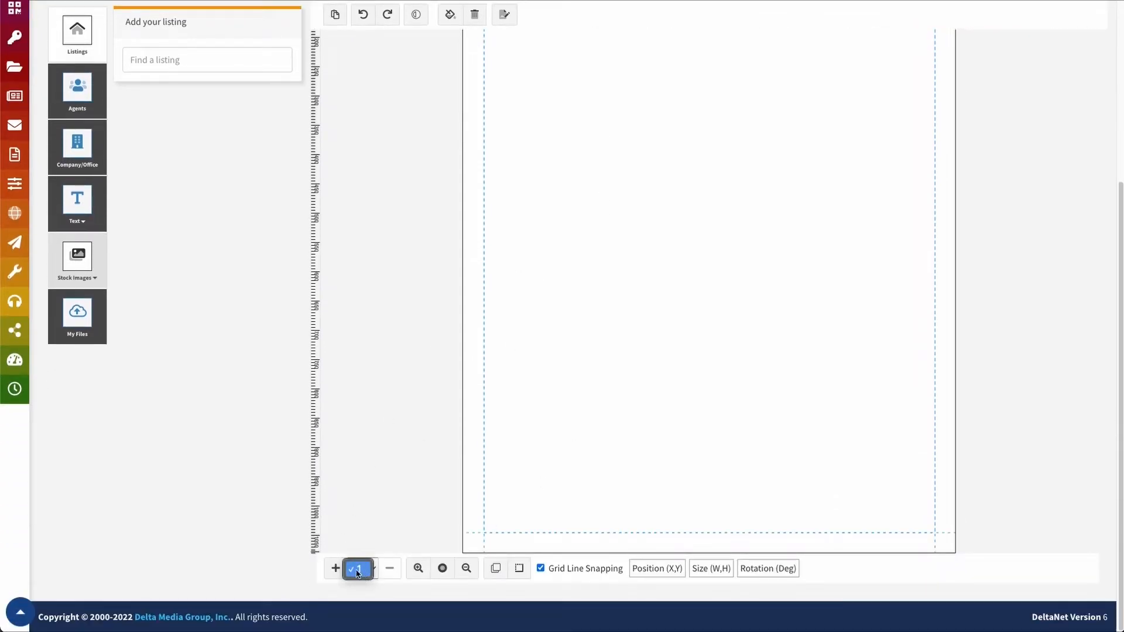
click(356, 569)
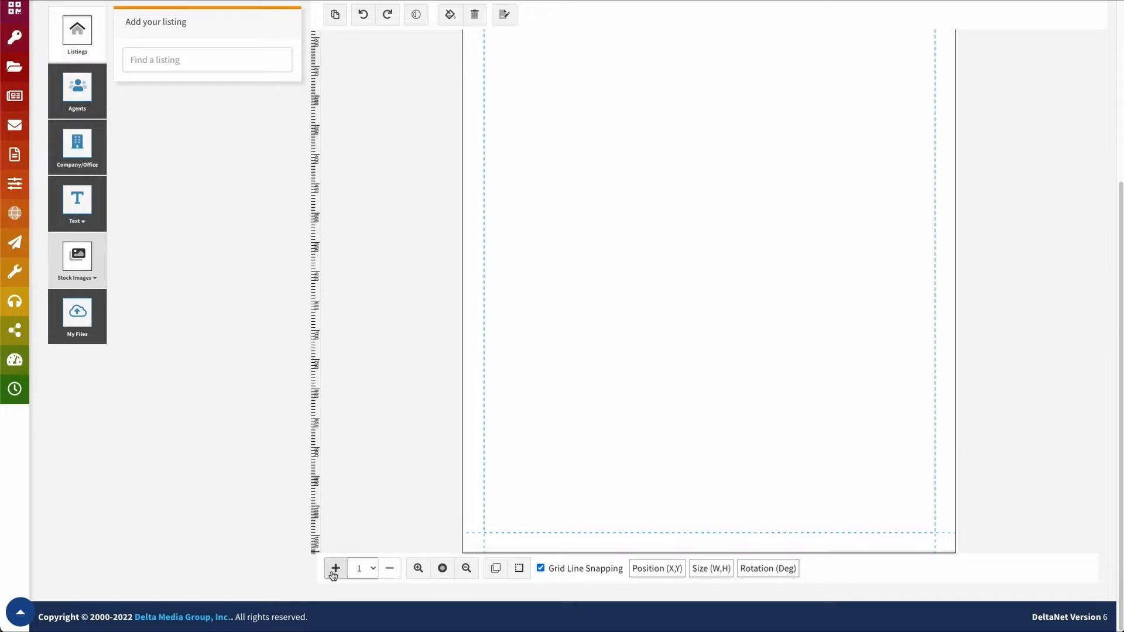
scroll(345, 577, up, 1)
scroll(351, 566, down, 1)
click(359, 568)
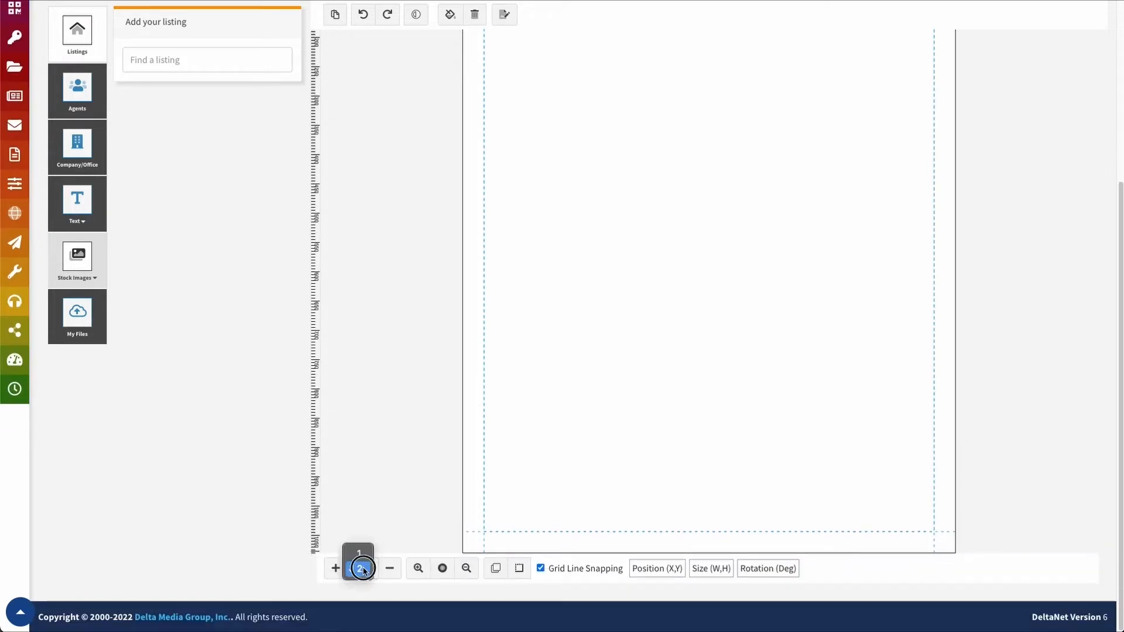
click(361, 575)
Add pages until the pitch has five, then return to page 1
click(335, 569)
scroll(336, 575, down, 1)
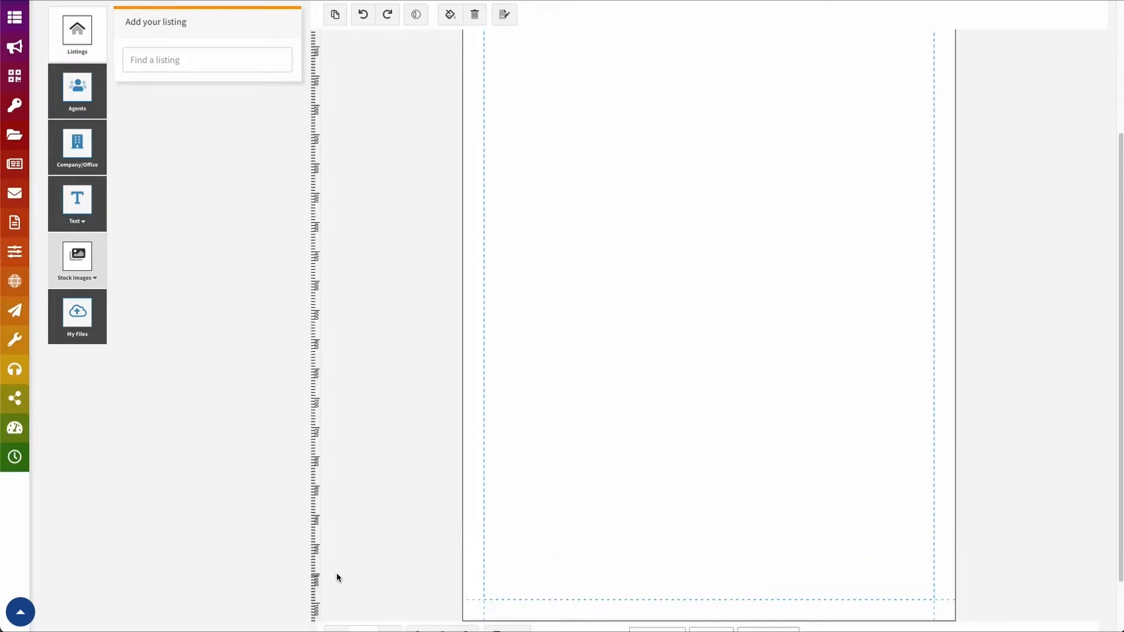
click(337, 570)
scroll(338, 571, down, 1)
click(336, 571)
scroll(339, 580, down, 1)
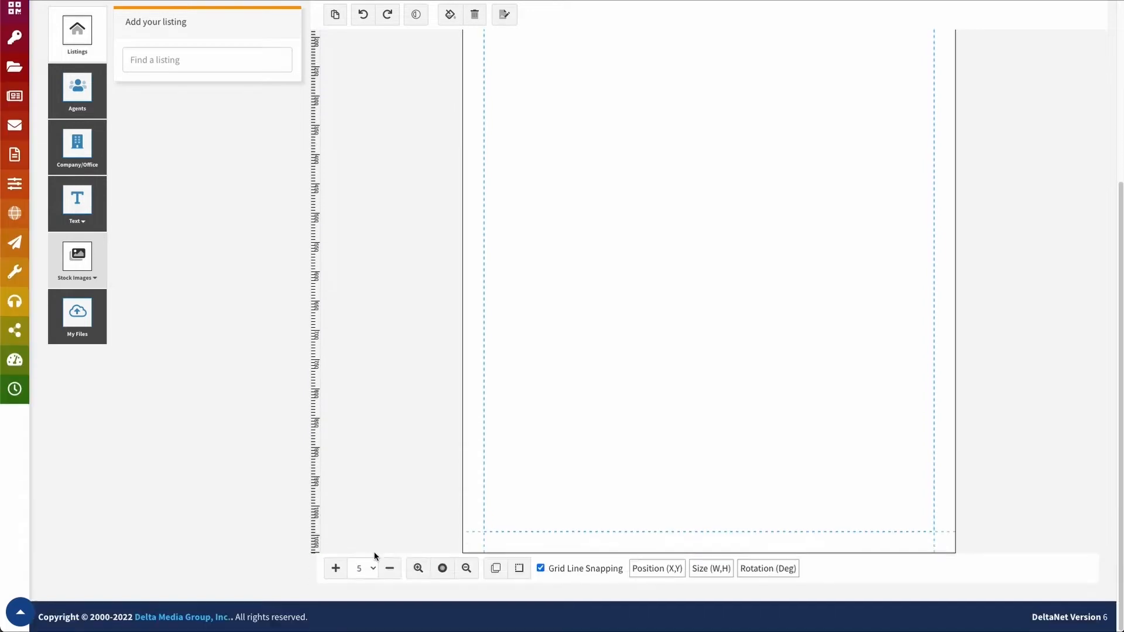
click(364, 571)
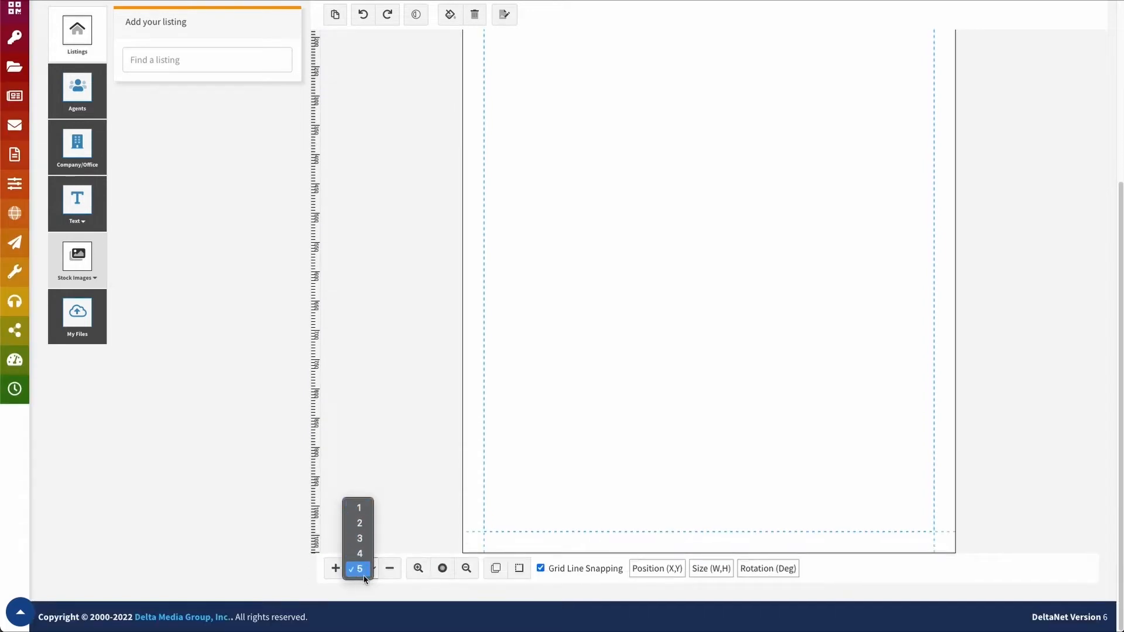
click(359, 508)
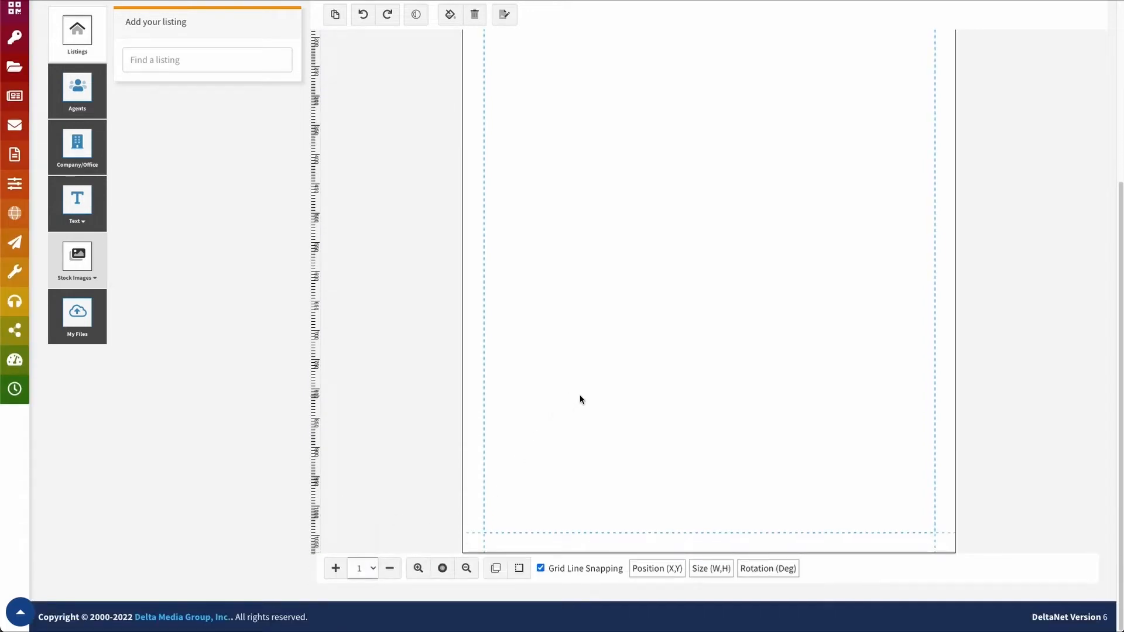
scroll(620, 407, up, 4)
scroll(702, 389, down, 4)
scroll(697, 400, up, 4)
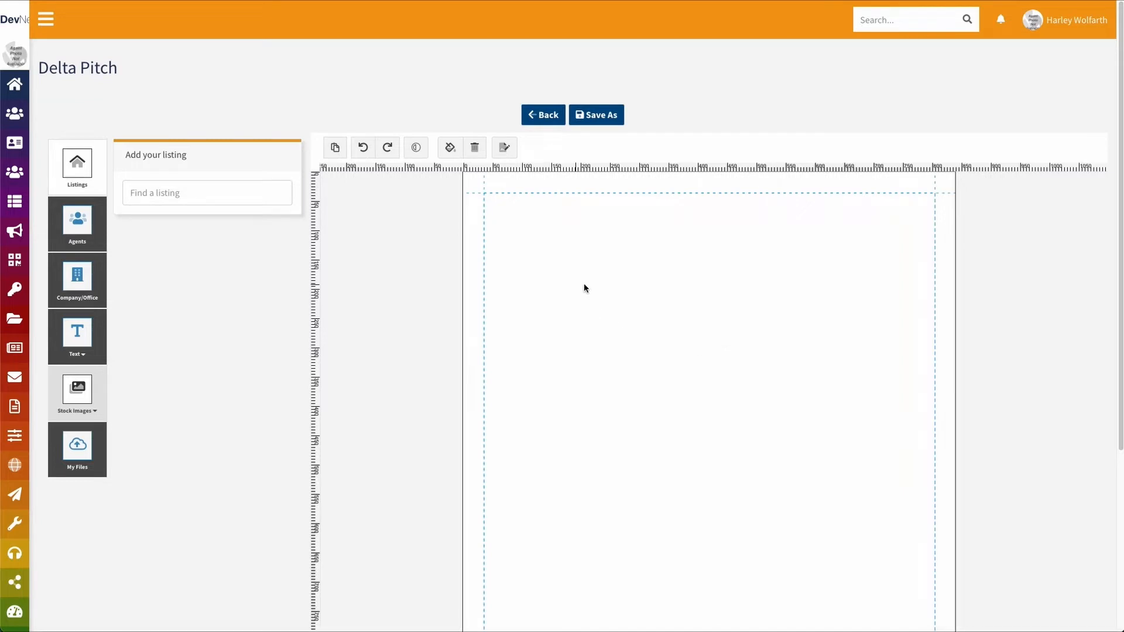
Create a new pitch from the Desktop file Easy guide for Agents.pdf
click(546, 115)
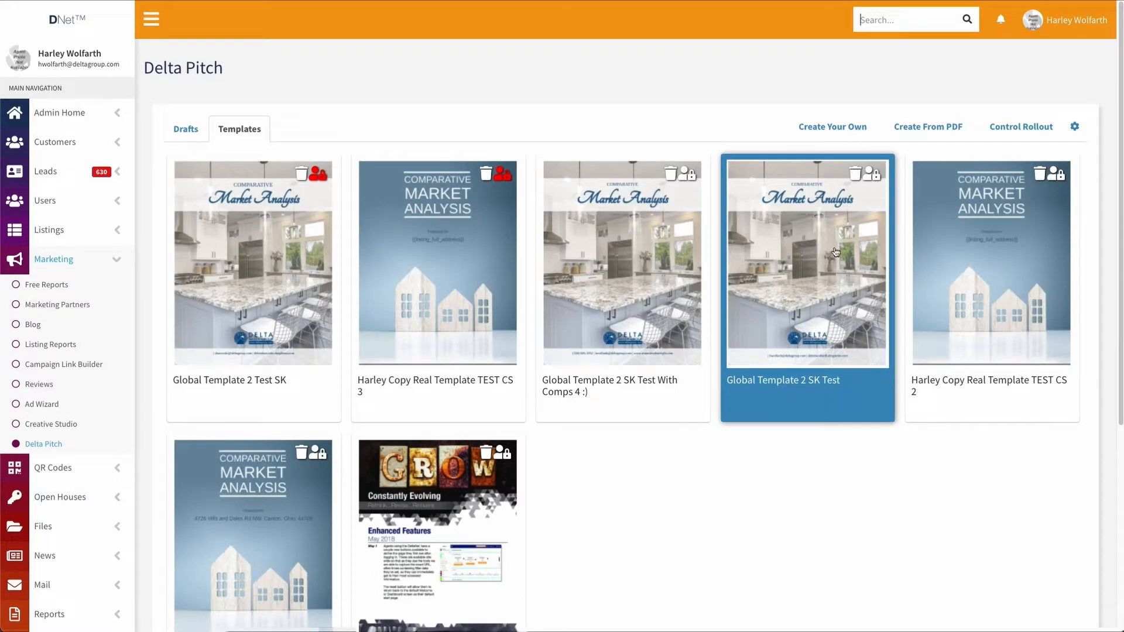
click(926, 130)
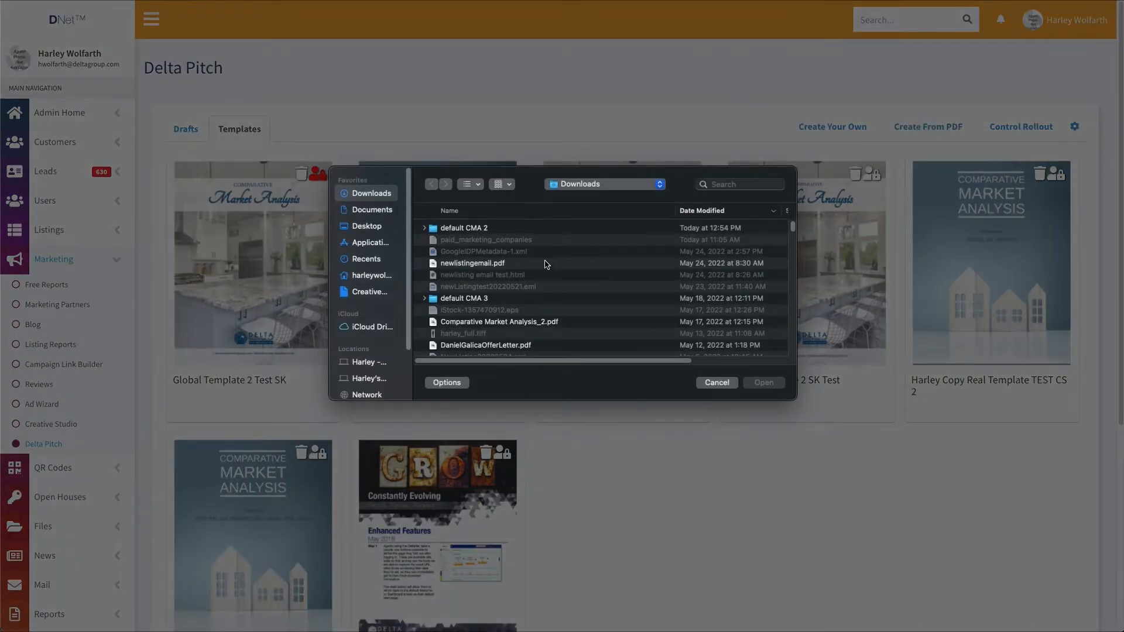
click(369, 226)
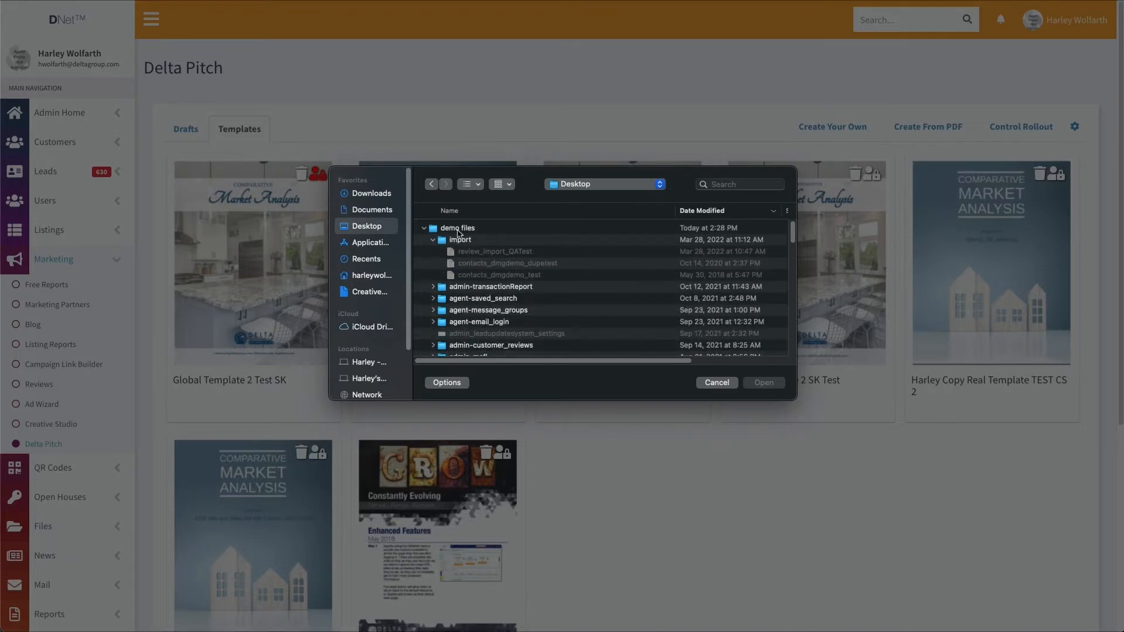
scroll(468, 264, down, 10)
click(488, 259)
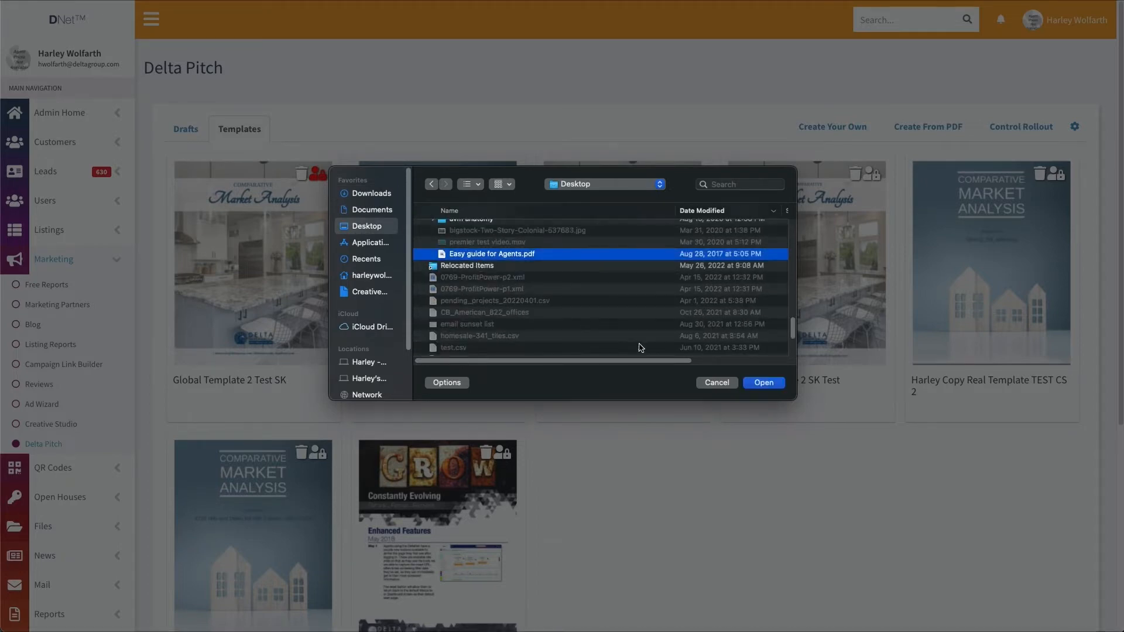
click(765, 383)
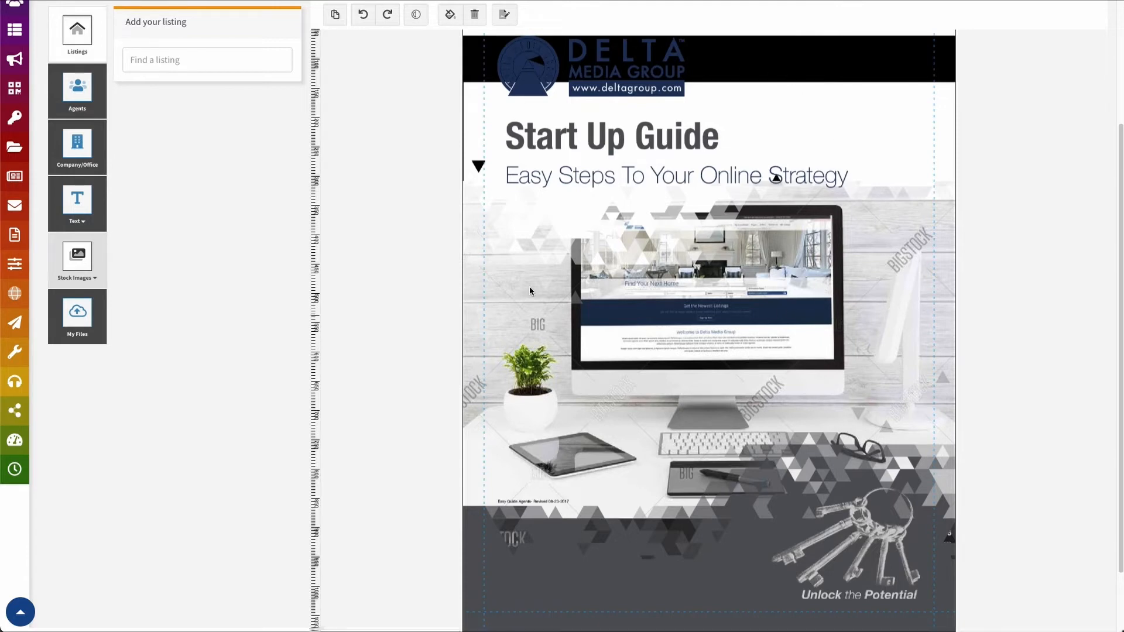
Select the 840 × 1080 Start Up Guide cover image and open the page list
scroll(637, 74, down, 2)
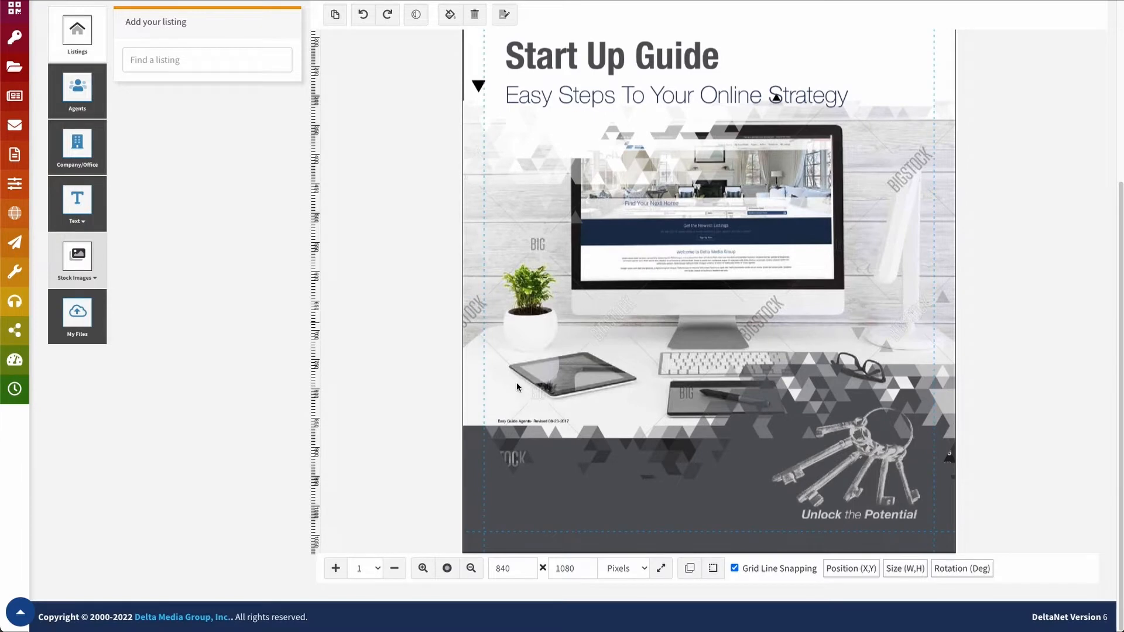
click(529, 485)
click(370, 568)
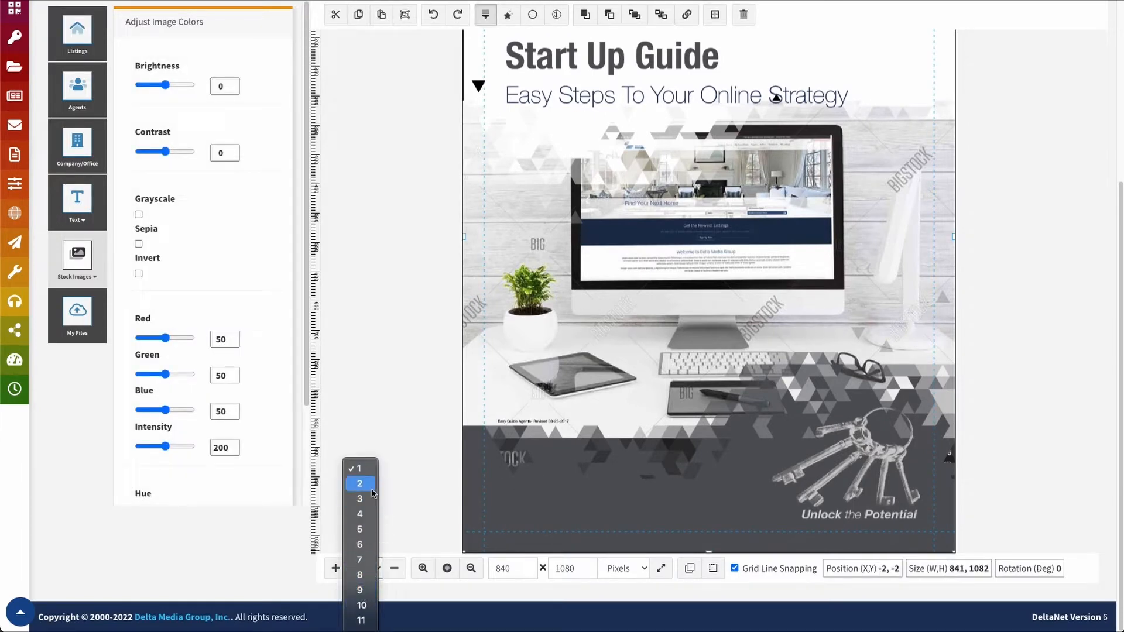
Step through pages 2 to 7 and select page 7's Send Ecard screenshot
click(363, 485)
click(362, 568)
click(359, 587)
click(371, 571)
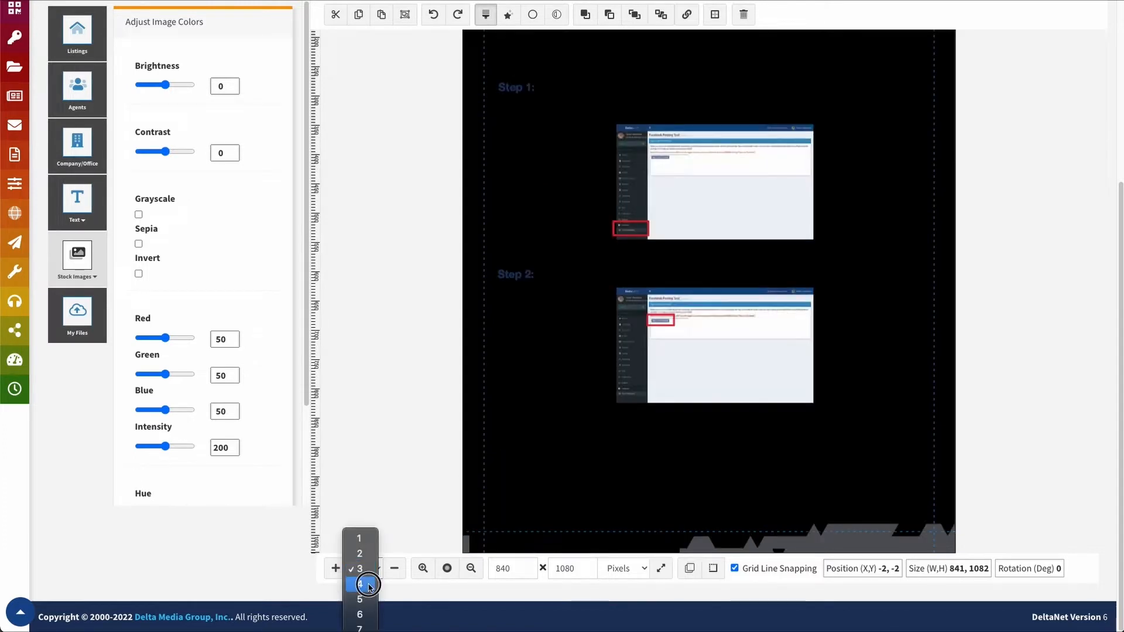
click(372, 587)
click(375, 575)
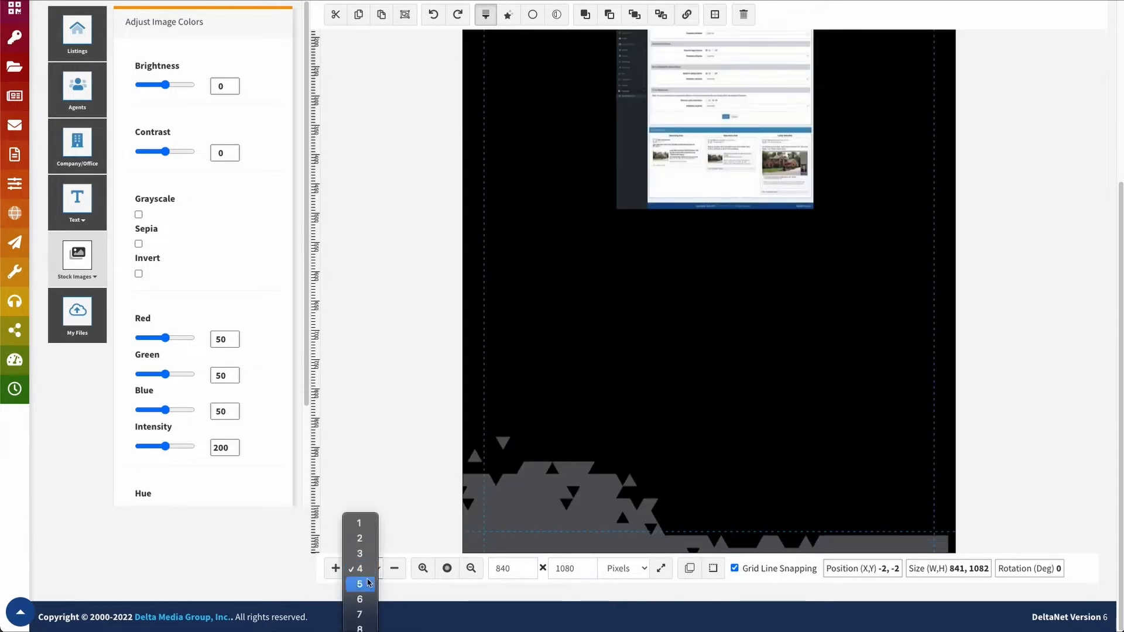
click(364, 589)
click(363, 571)
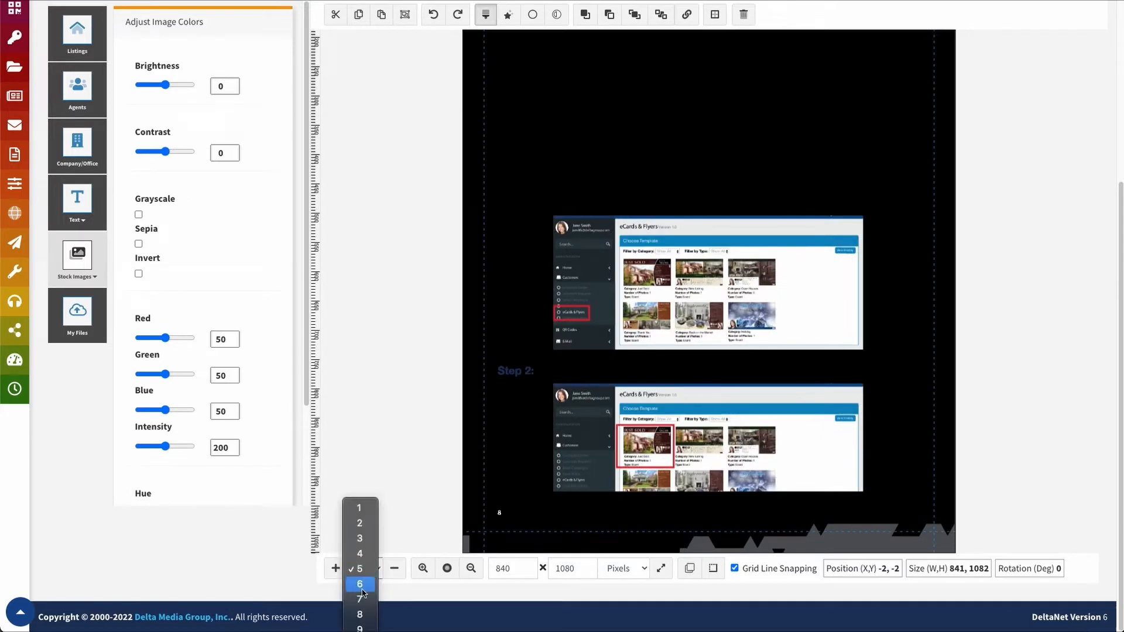
click(364, 582)
click(367, 574)
click(366, 584)
click(565, 299)
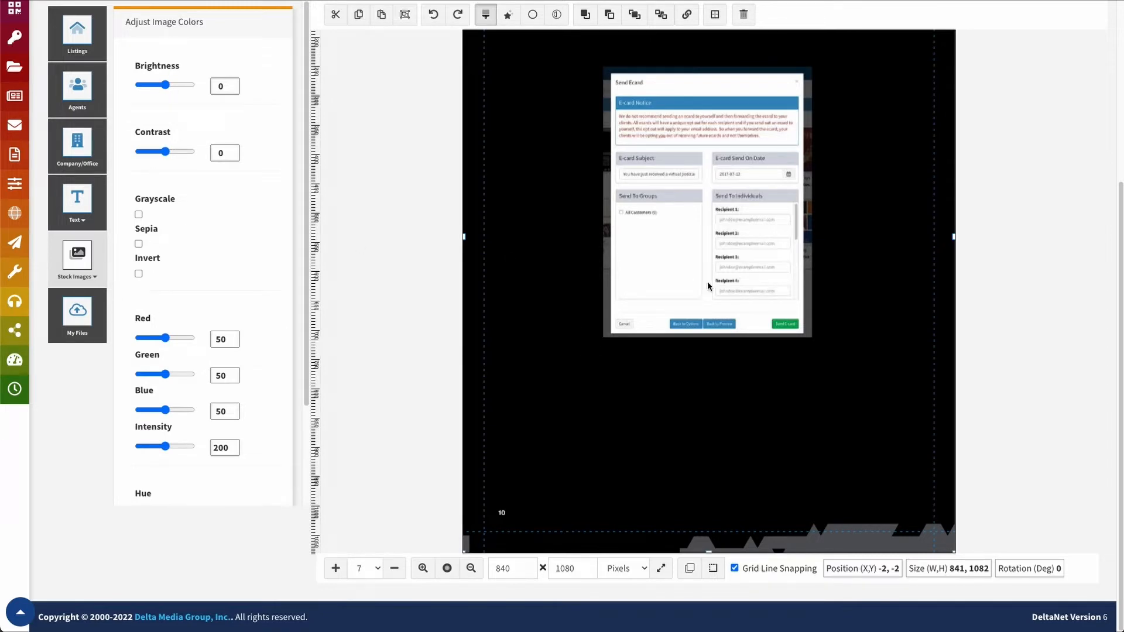
scroll(550, 272, up, 2)
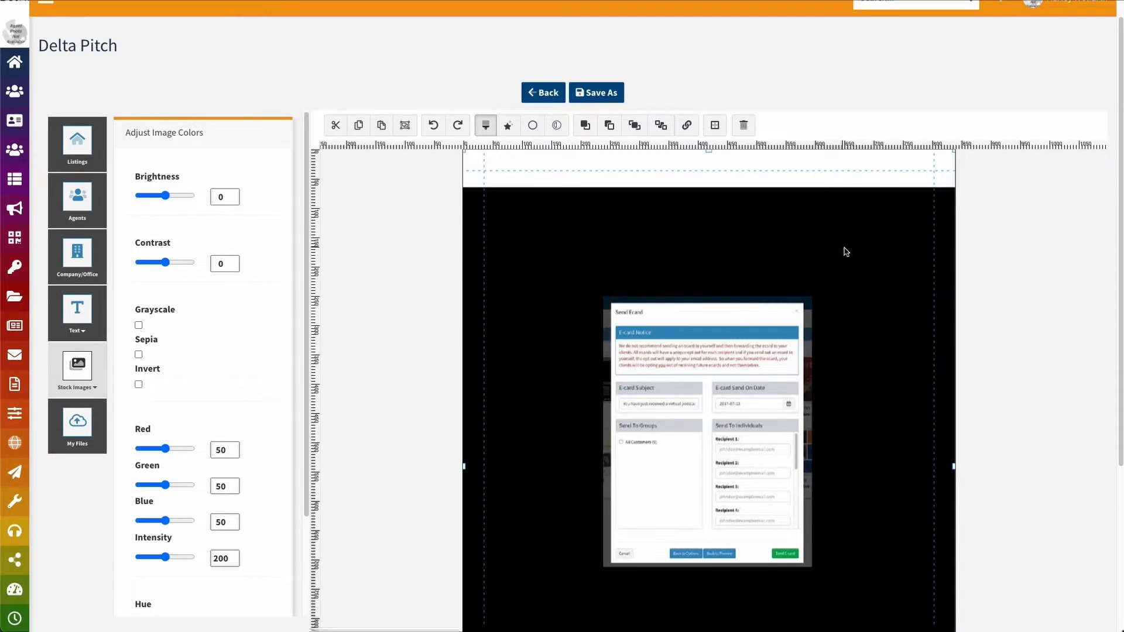
Resize the Send Ecard image to 510 × 595 at position 146, 91, then return to the templates list
scroll(833, 251, down, 2)
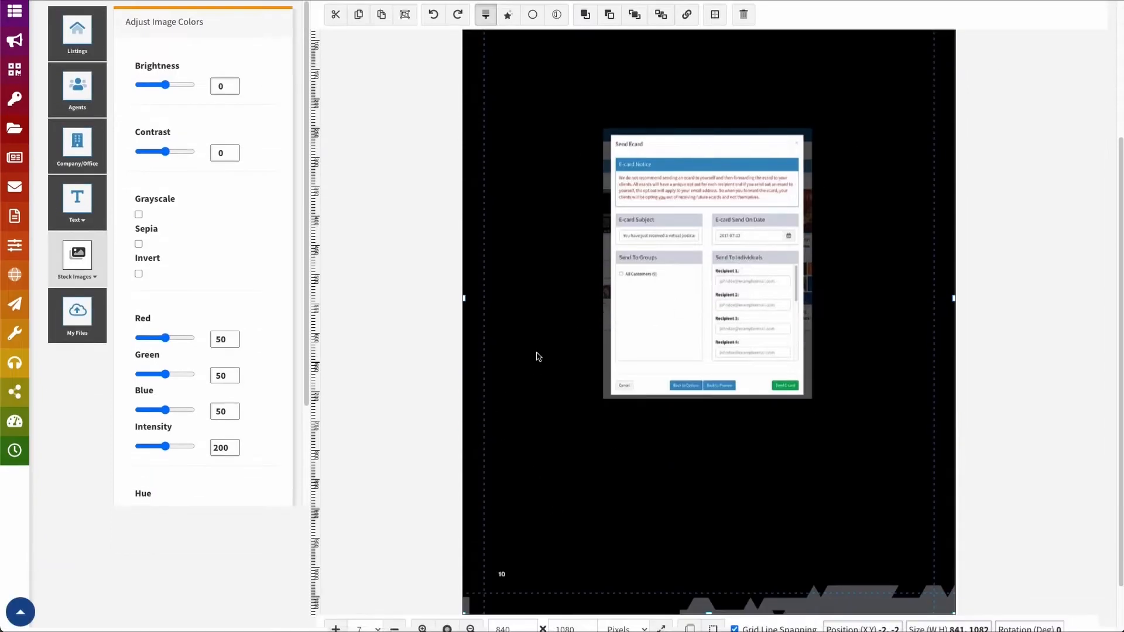
drag(464, 298, 554, 297)
scroll(586, 264, up, 2)
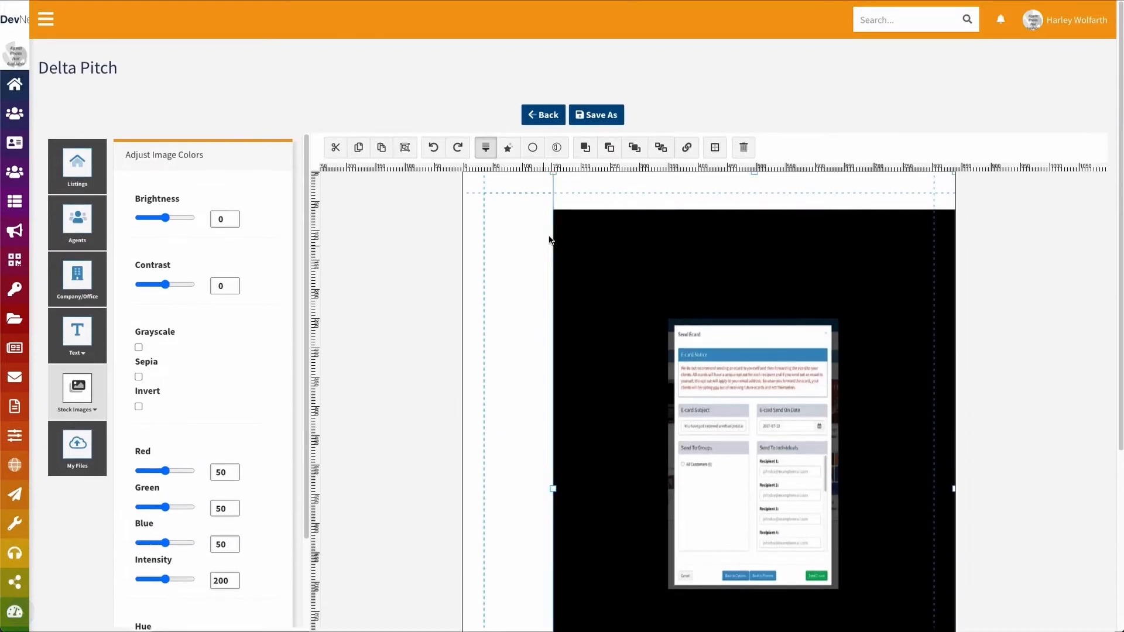
drag(553, 174, 658, 336)
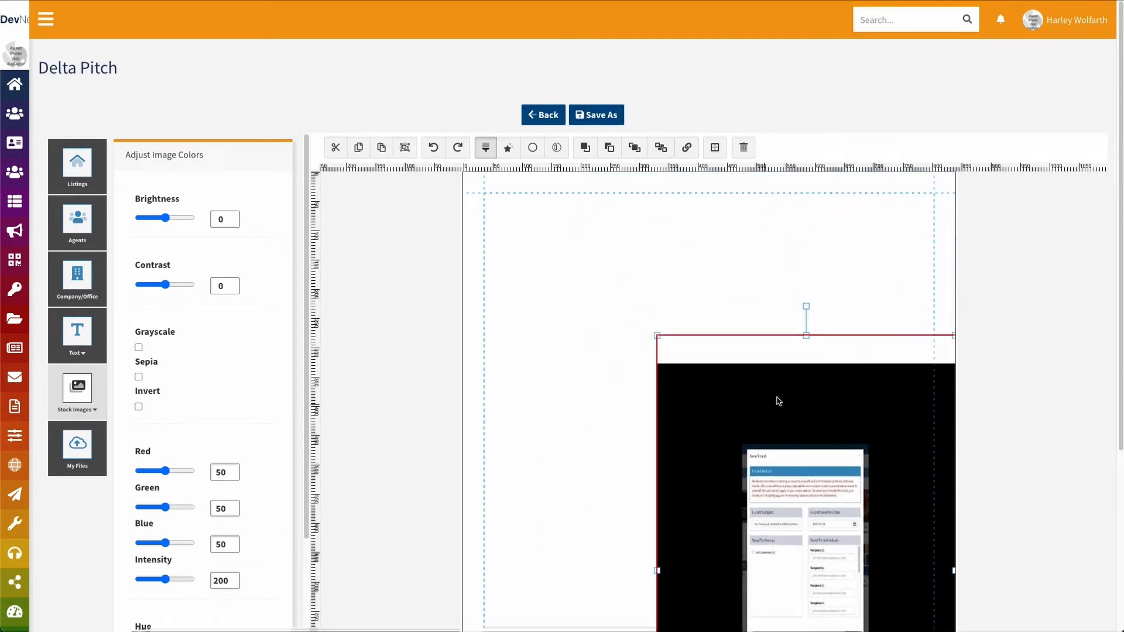
drag(806, 335, 807, 457)
drag(858, 515, 754, 289)
scroll(886, 299, down, 3)
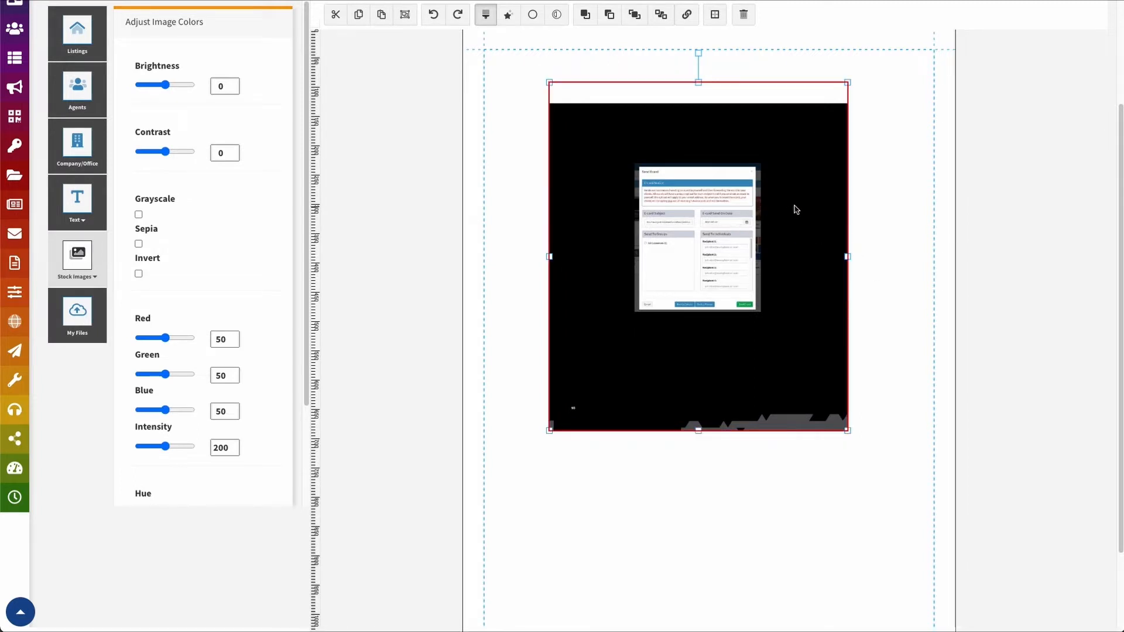
scroll(517, 254, down, 3)
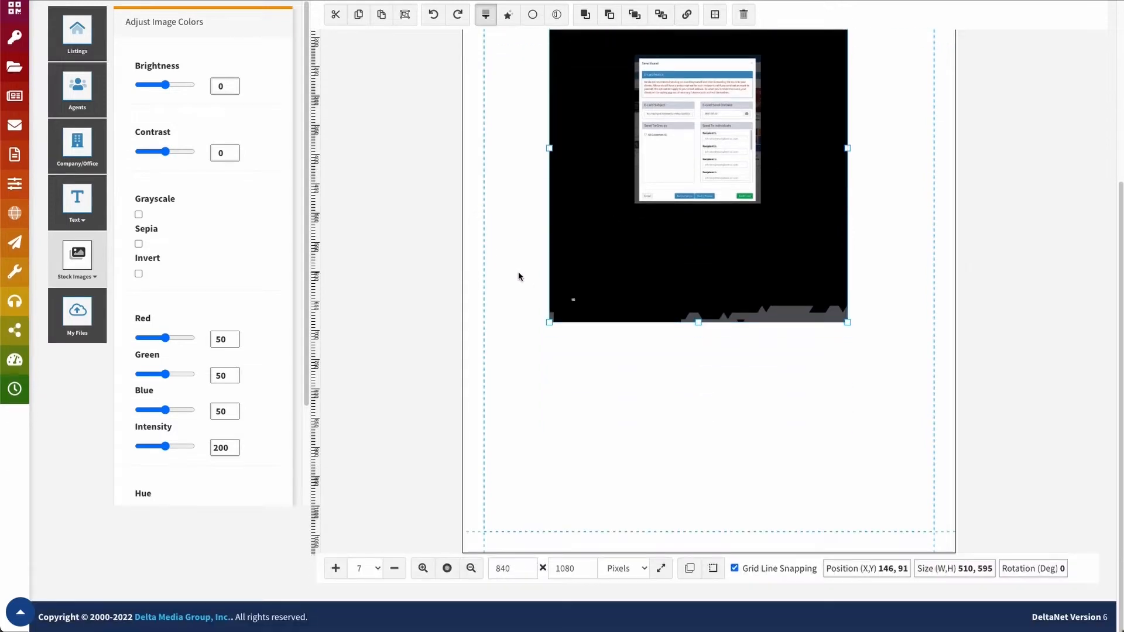
scroll(488, 258, up, 5)
click(539, 115)
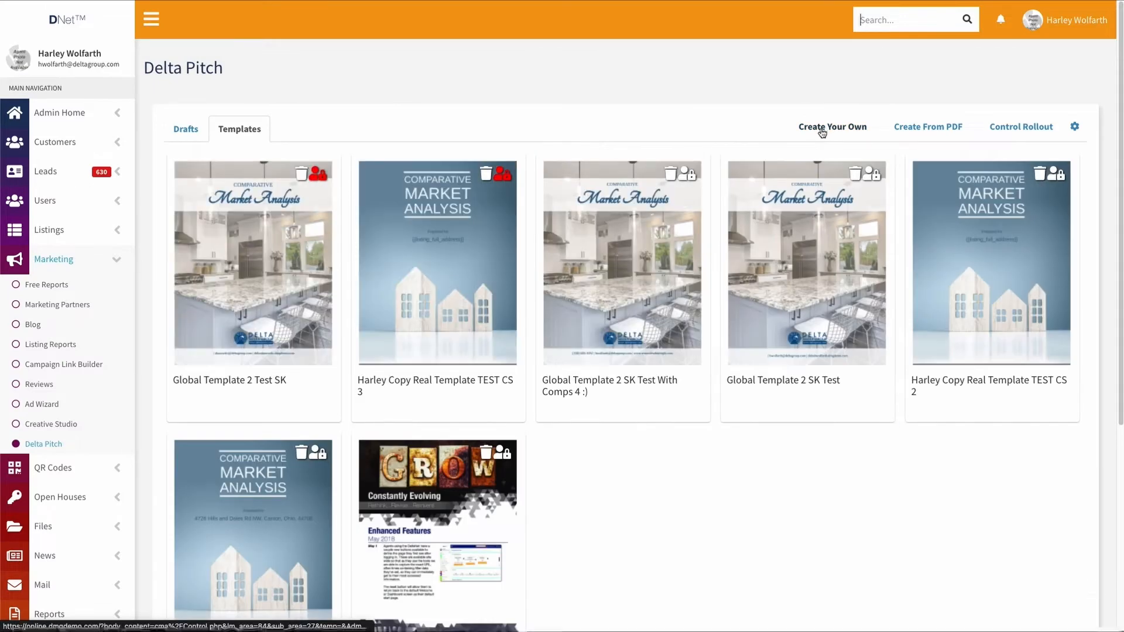
Choose Create Your Own to get an empty pitch canvas
click(822, 128)
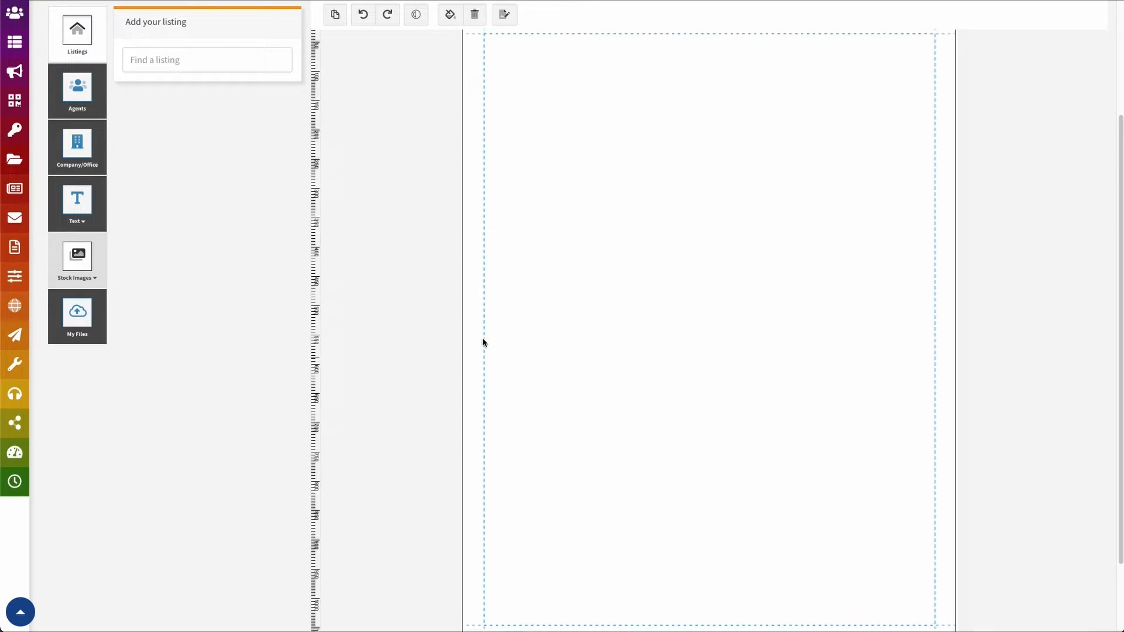
scroll(482, 344, up, 2)
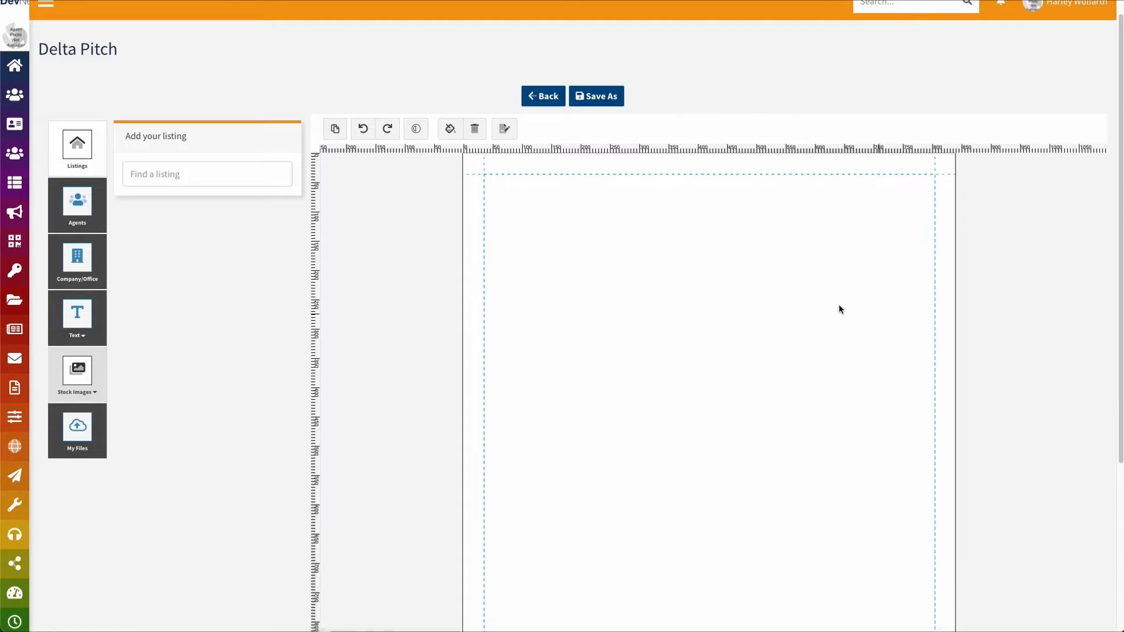
Add a square from Elements, stretch it into a wide rectangle near the top, and fill it orange-red
click(79, 374)
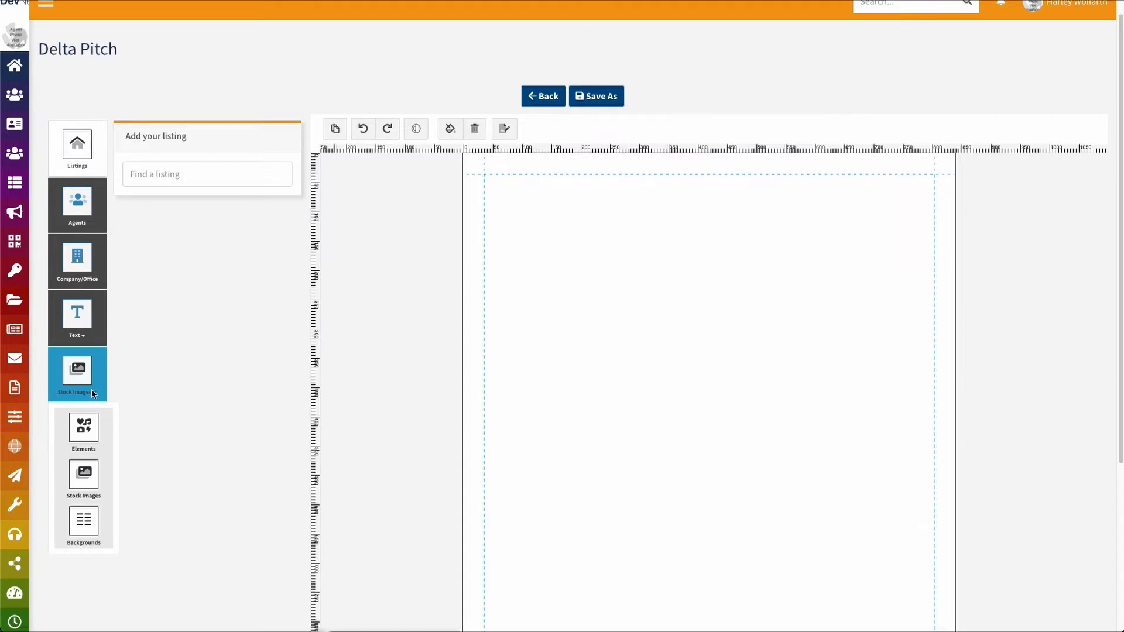
click(84, 427)
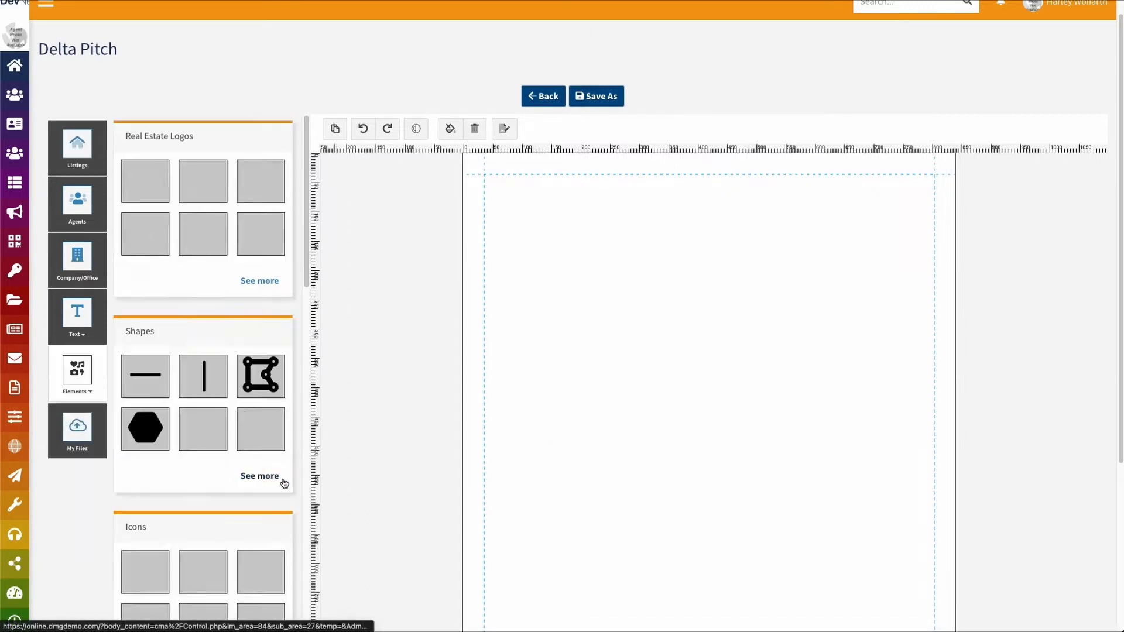
click(208, 440)
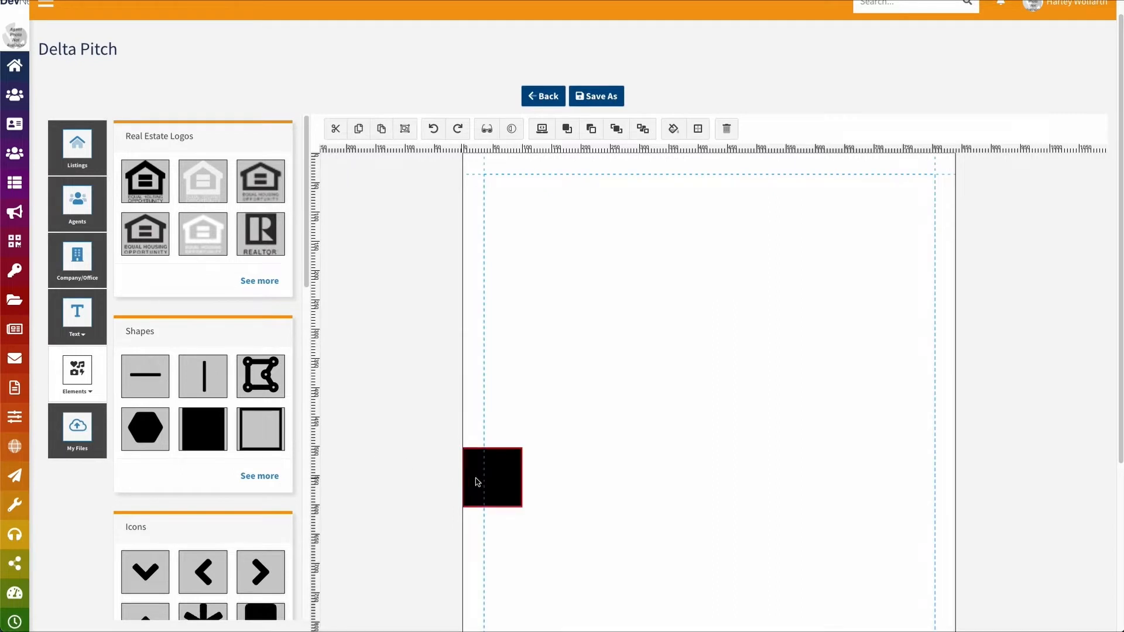
drag(497, 477, 851, 369)
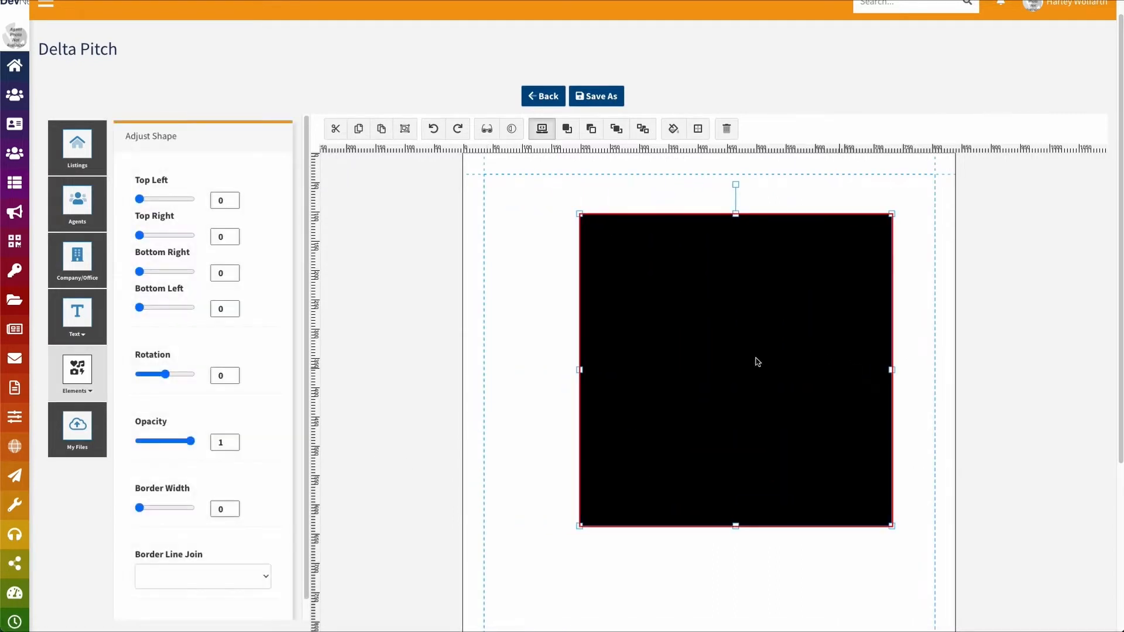
drag(580, 370, 480, 369)
drag(690, 373, 713, 361)
click(674, 129)
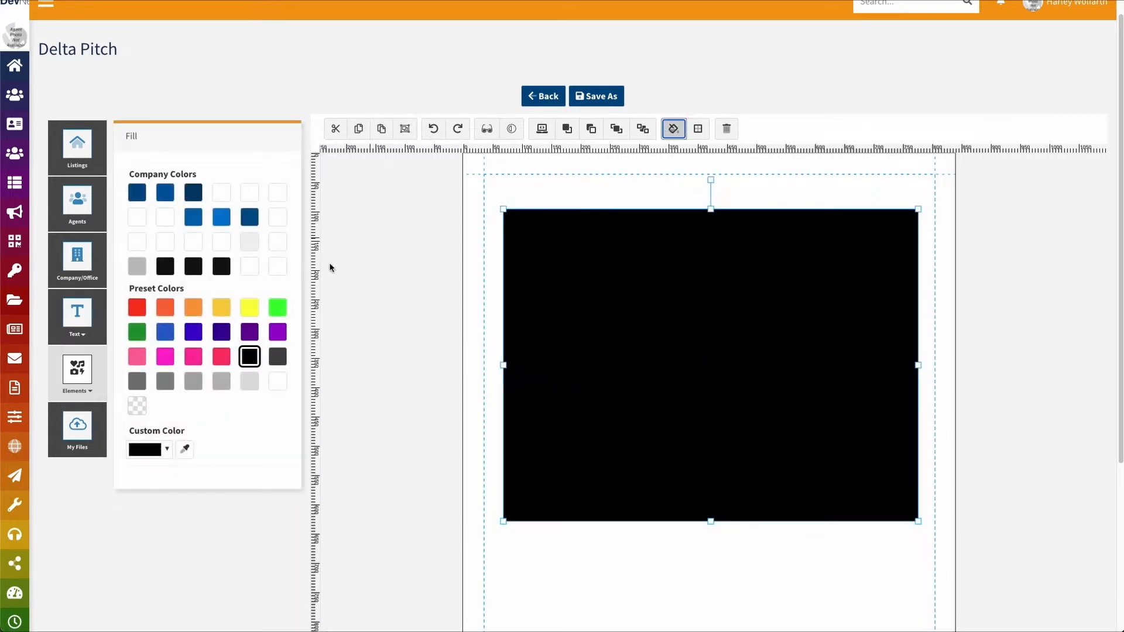
click(166, 309)
click(567, 325)
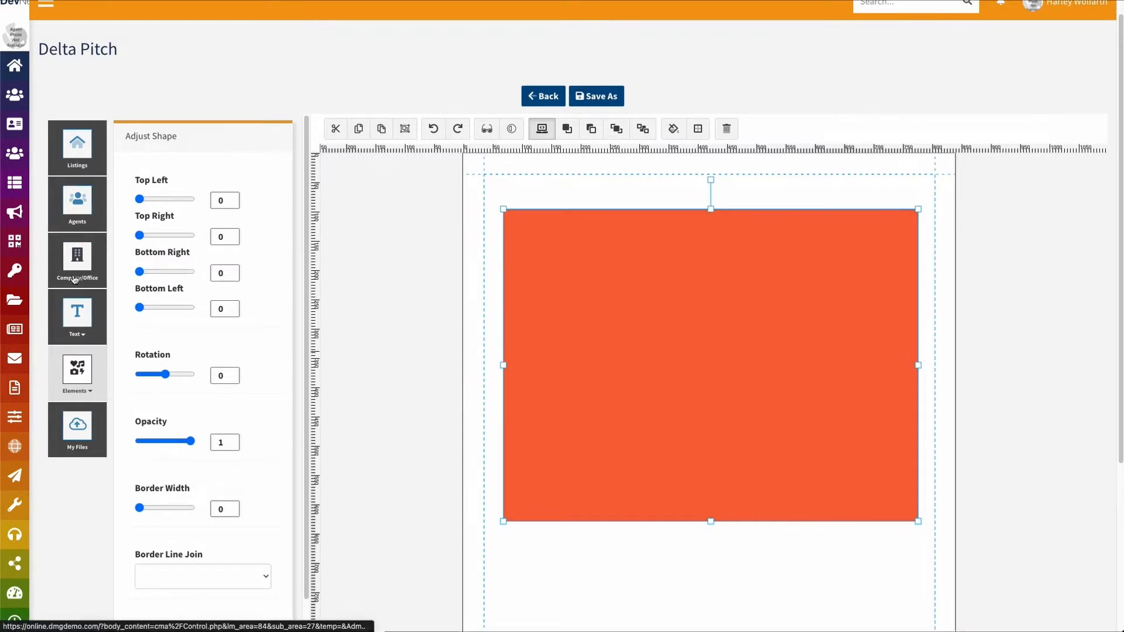
Search stock pictures for 'home' and add the bedroom photo with the round mirror and plant
click(82, 374)
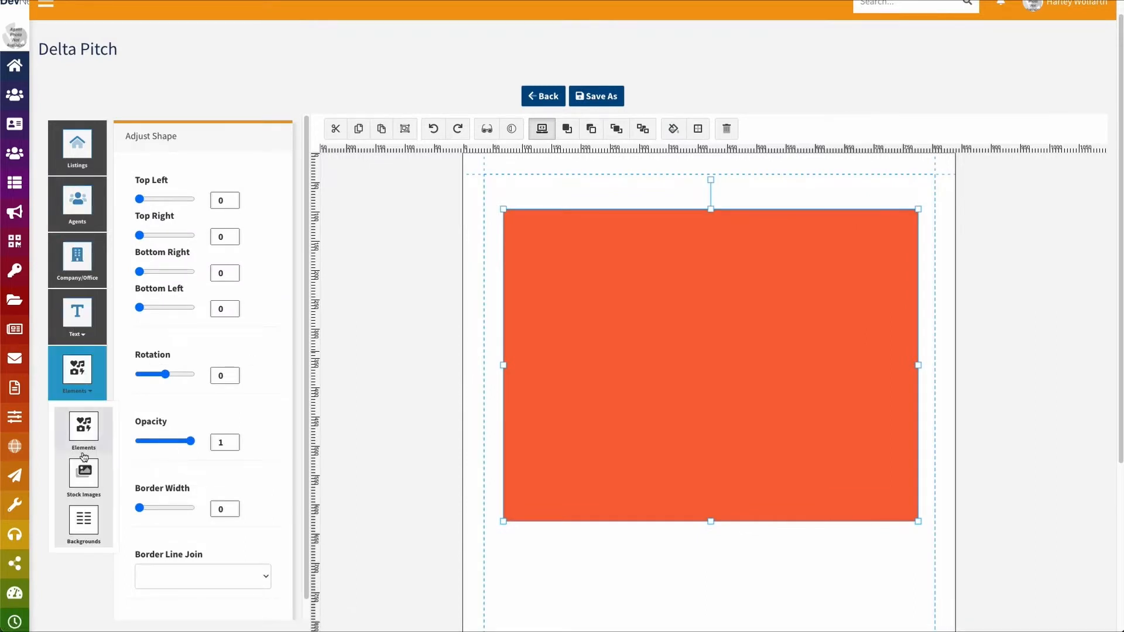
click(84, 474)
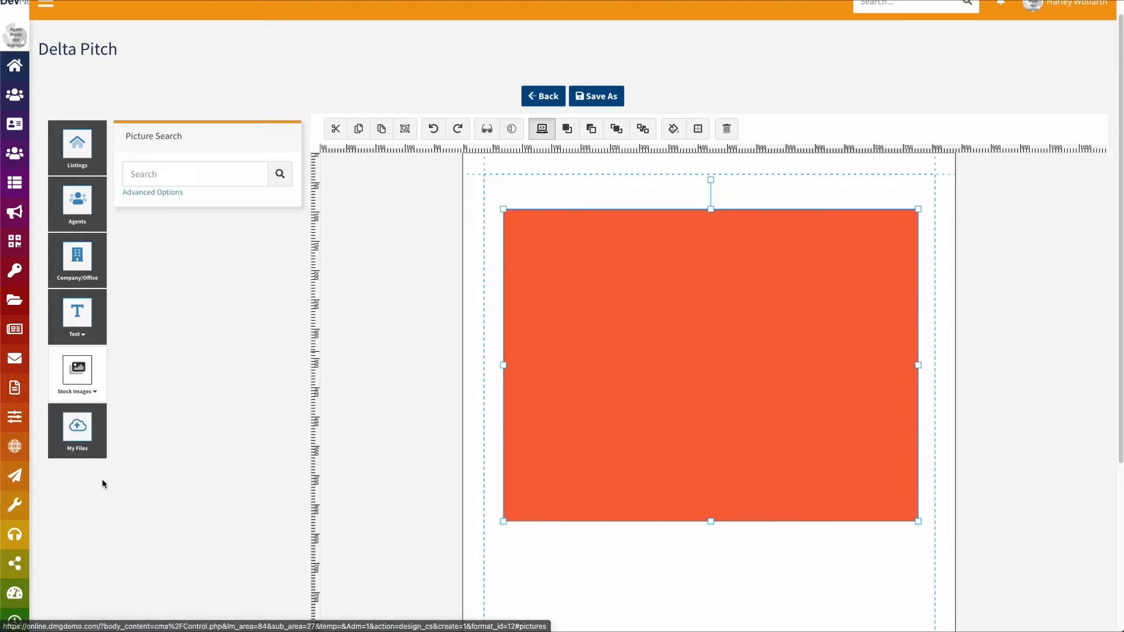
click(191, 174)
text(h)
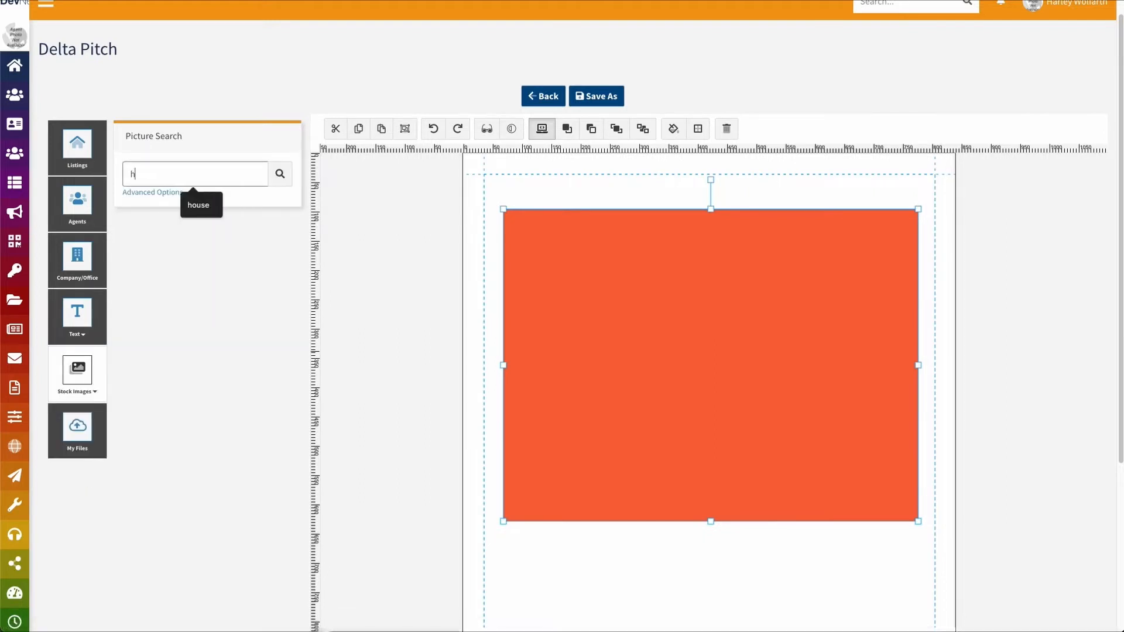
text(ome)
key(Return)
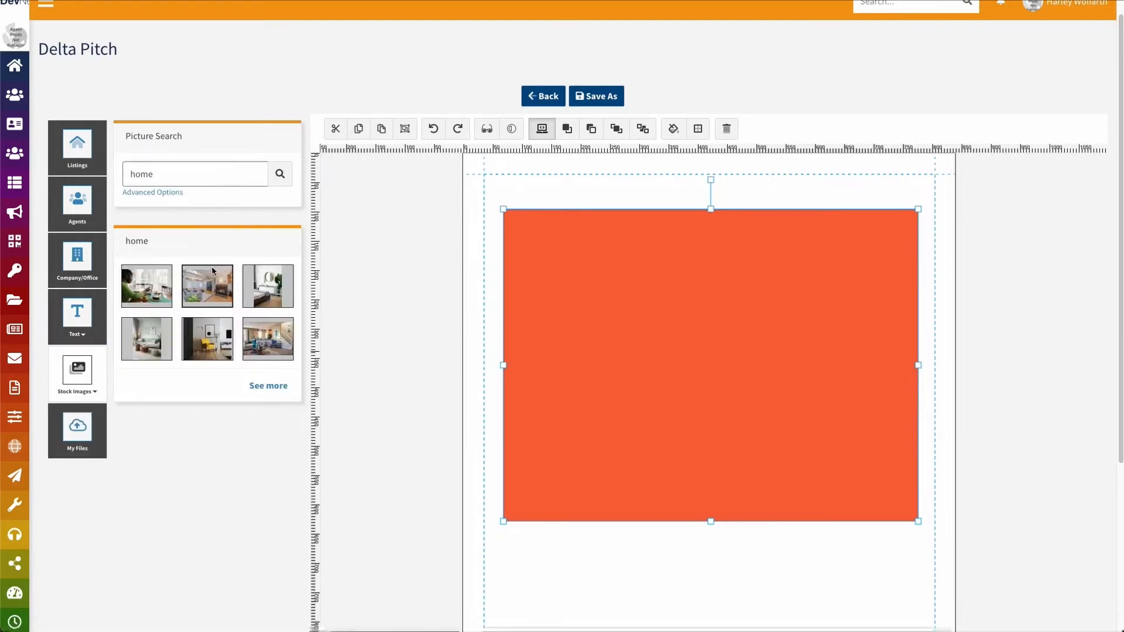
click(268, 286)
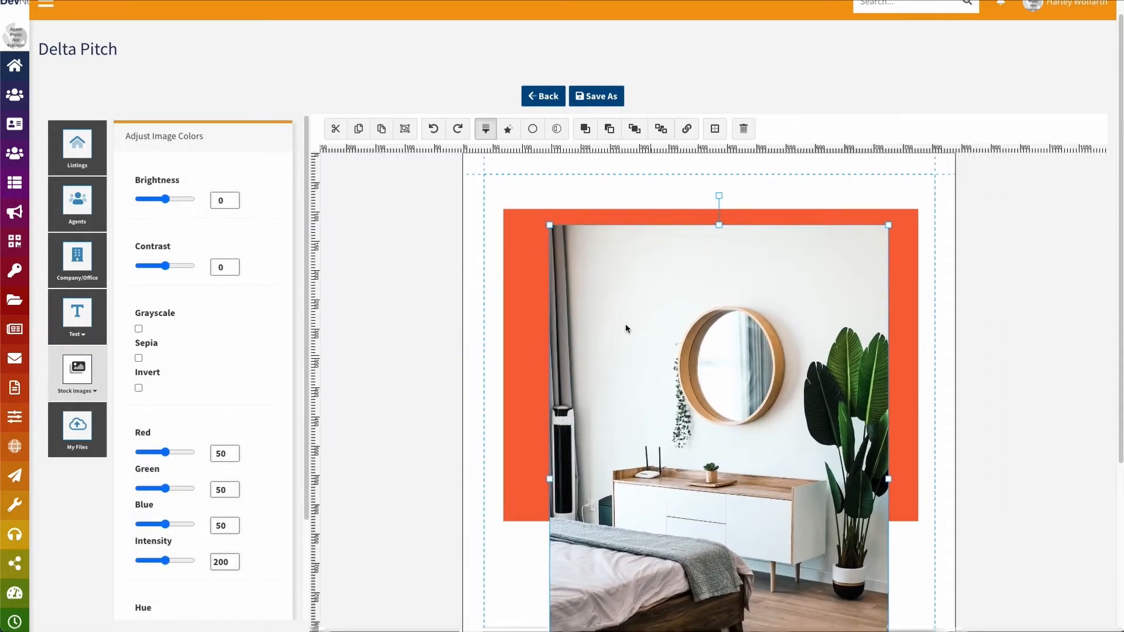
Resize and move the bedroom photo to fill the orange rectangle's right half
click(544, 227)
click(557, 234)
drag(550, 228, 736, 503)
drag(816, 560, 839, 272)
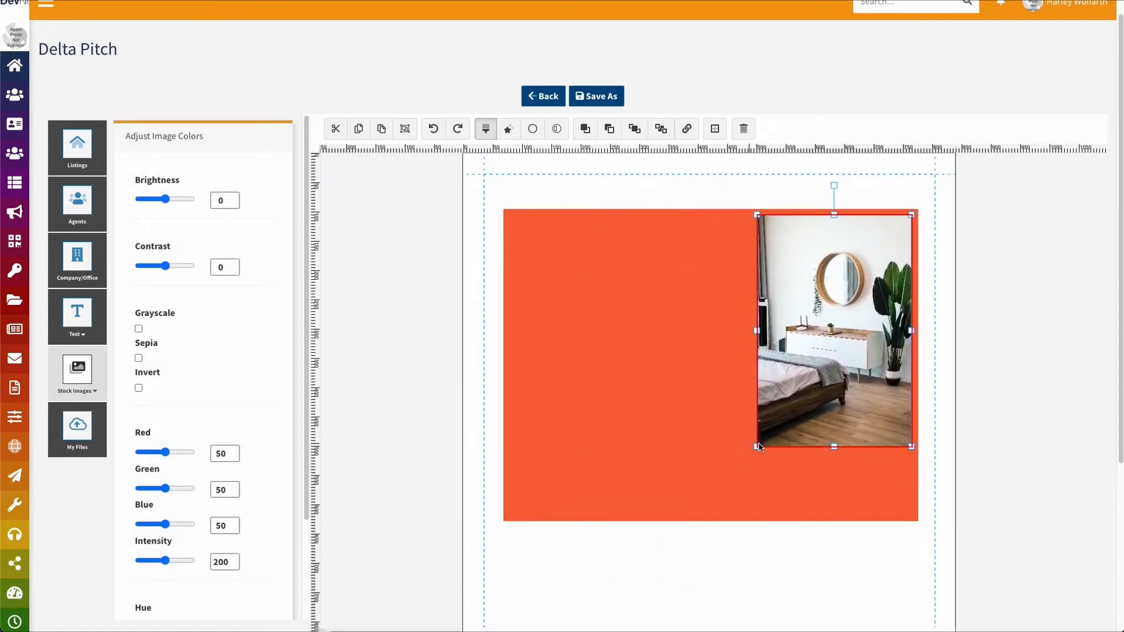
drag(757, 447, 712, 515)
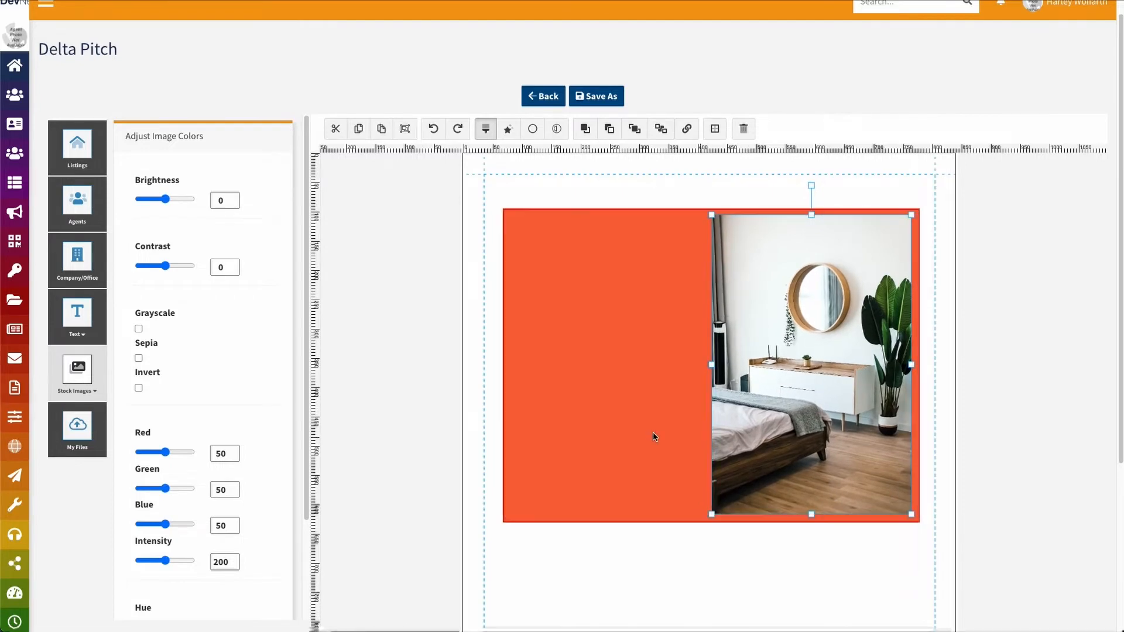
Insert a custom text line reading 'This is some text' onto the page
click(78, 315)
click(77, 366)
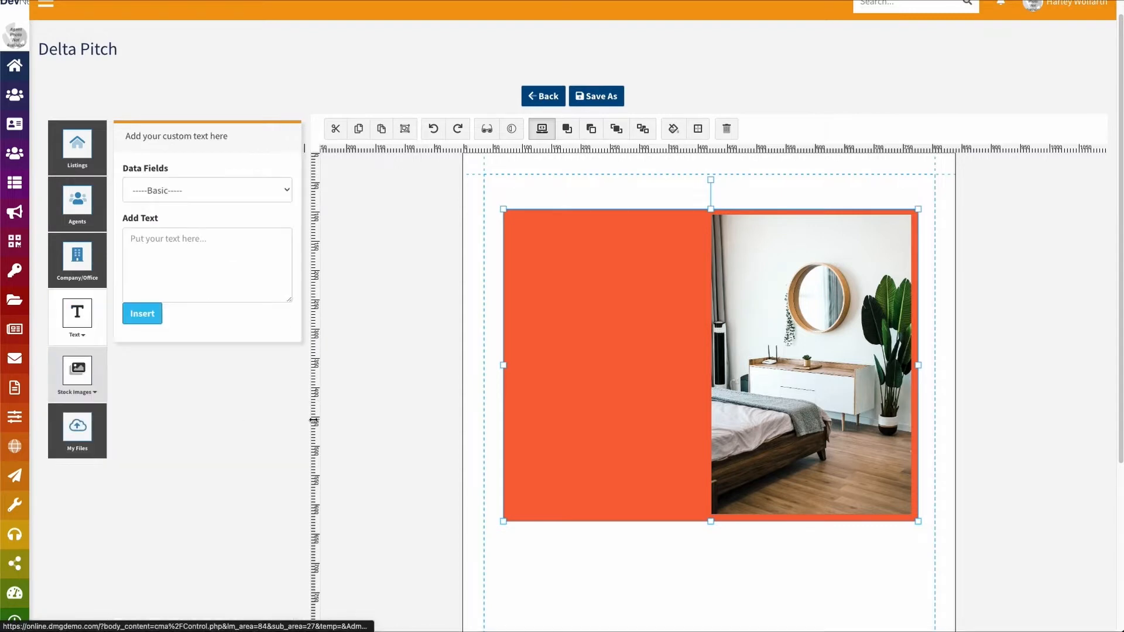
click(194, 248)
text(This is some text)
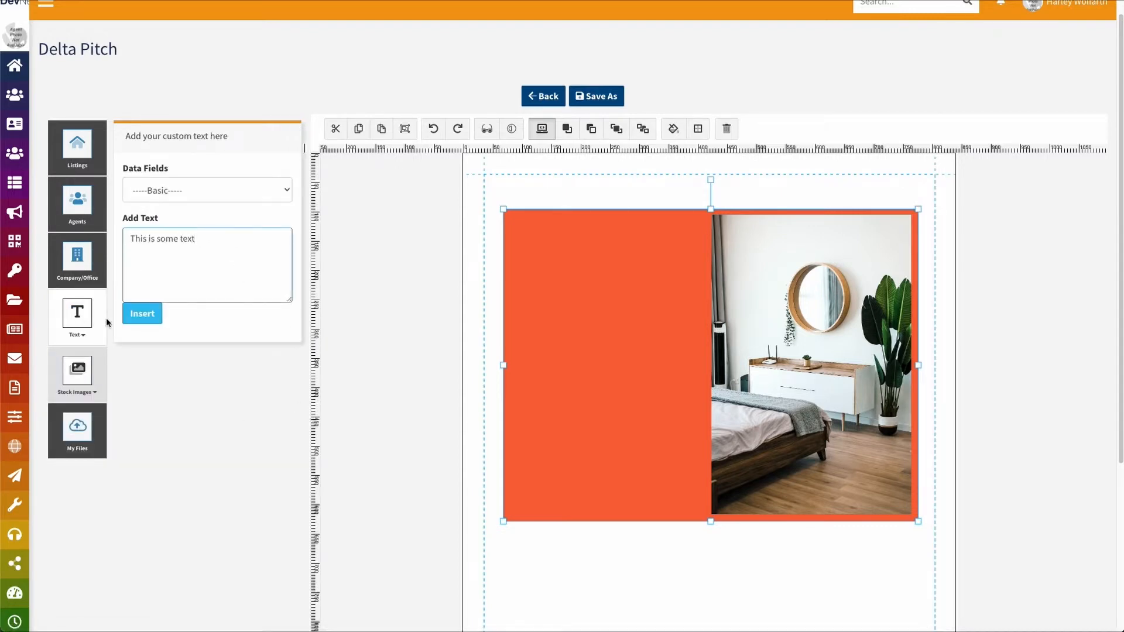
click(143, 313)
Move the text to the orange block's top-left and narrow its box to the orange area
drag(759, 460, 605, 233)
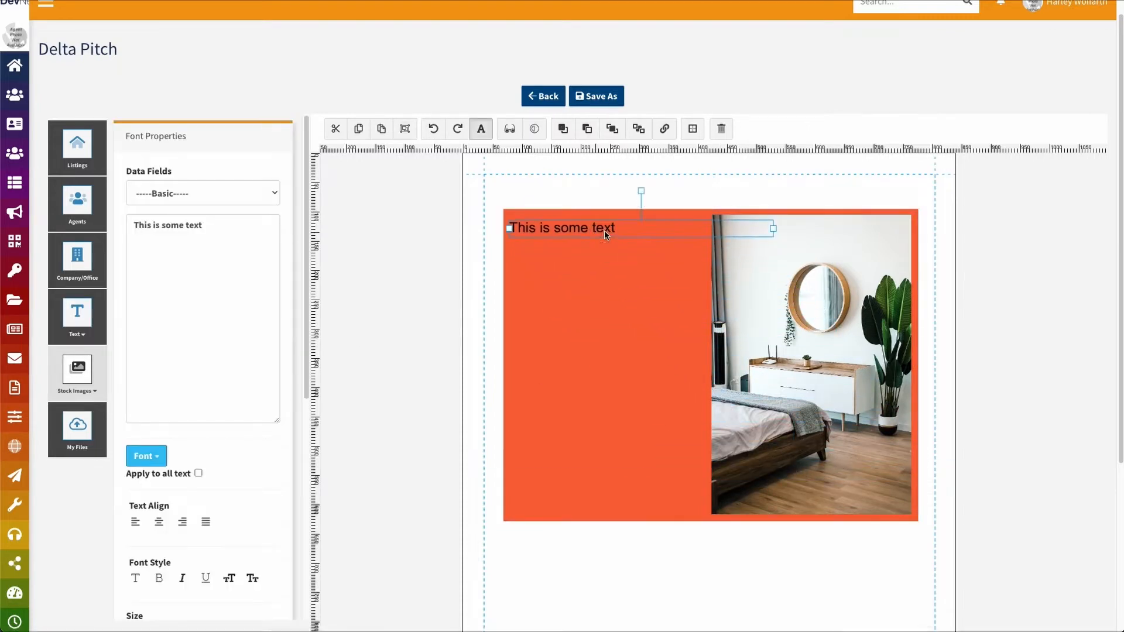
drag(773, 228, 705, 228)
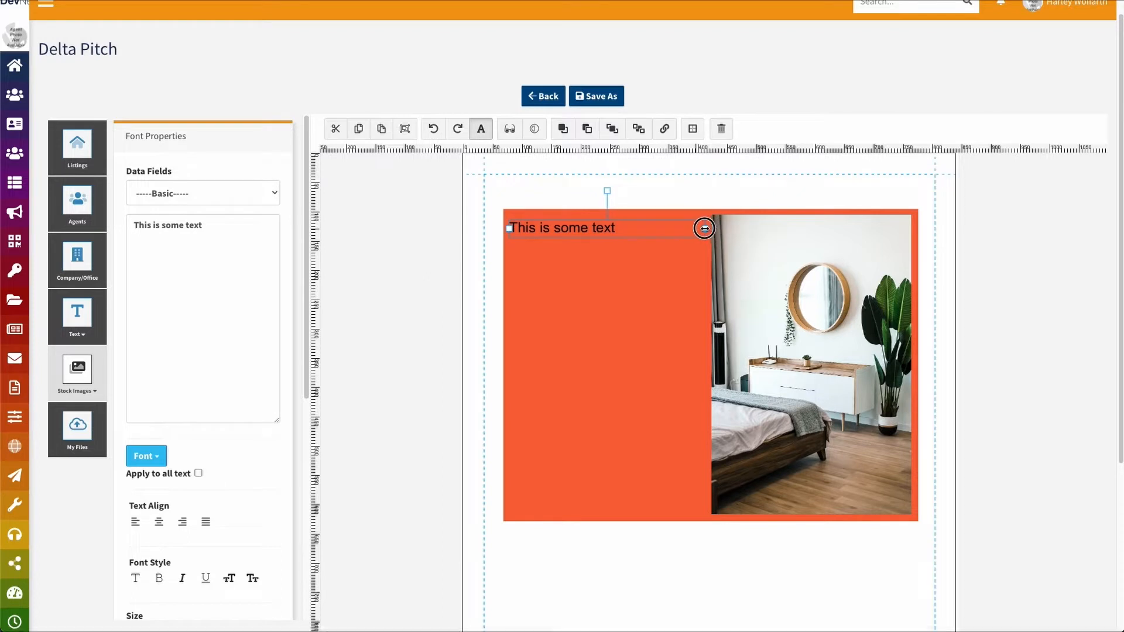
click(690, 417)
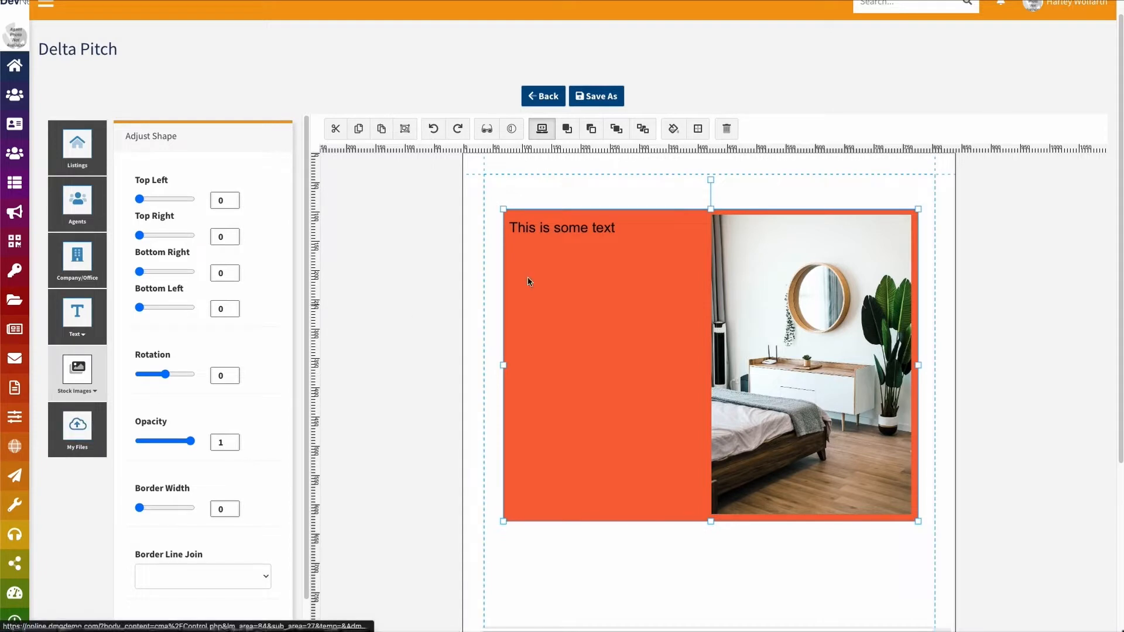
click(581, 234)
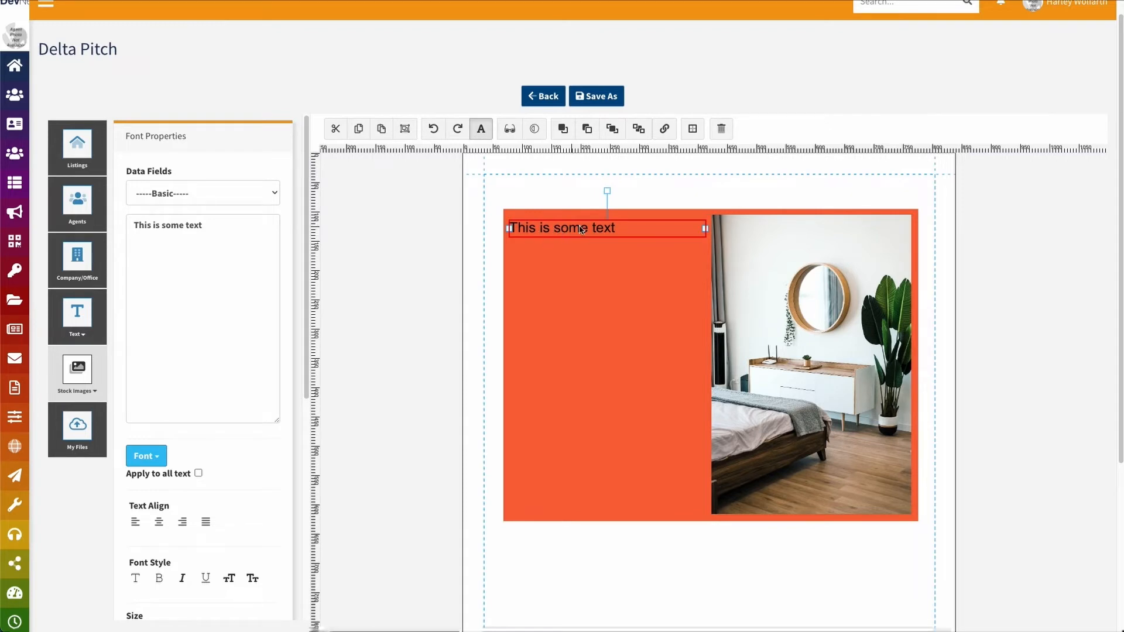
scroll(223, 470, down, 3)
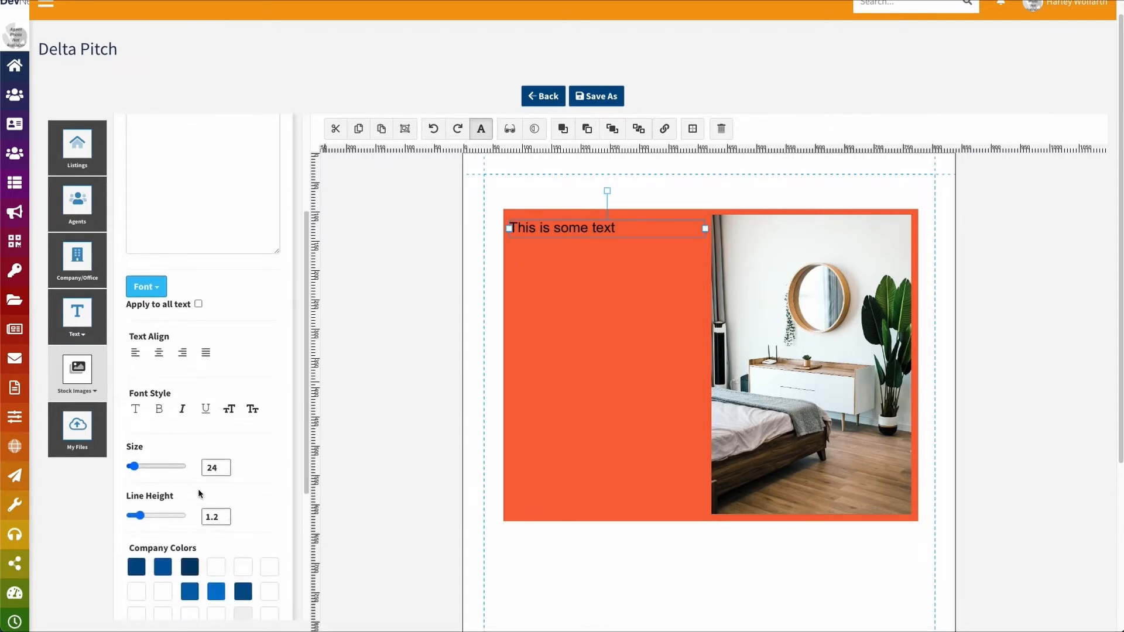
scroll(252, 477, down, 3)
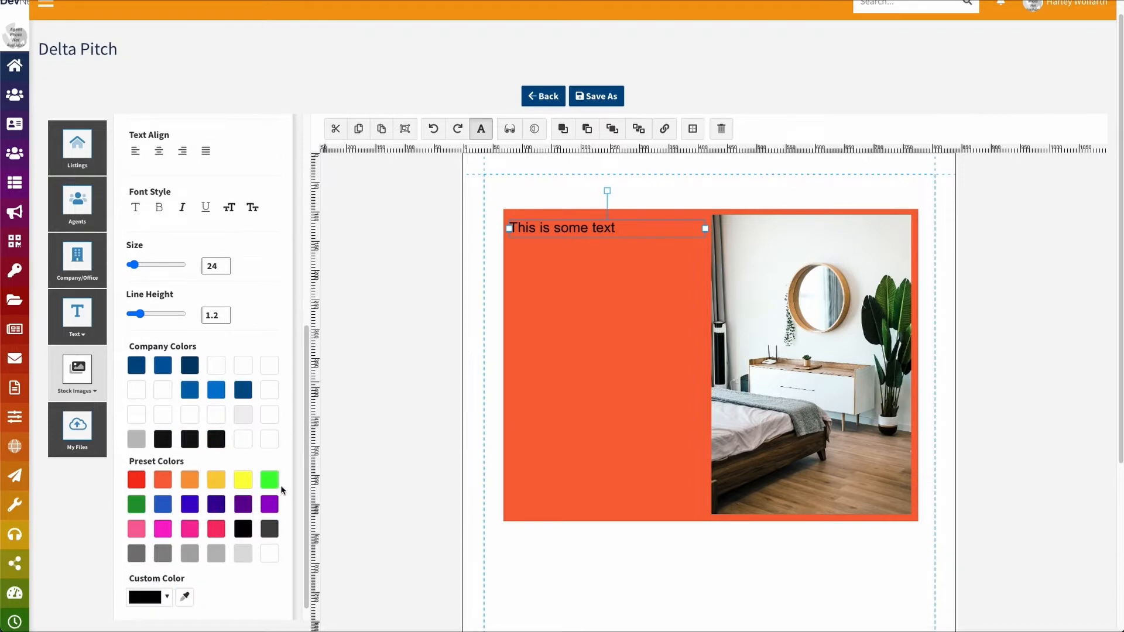
scroll(280, 486, up, 2)
click(640, 379)
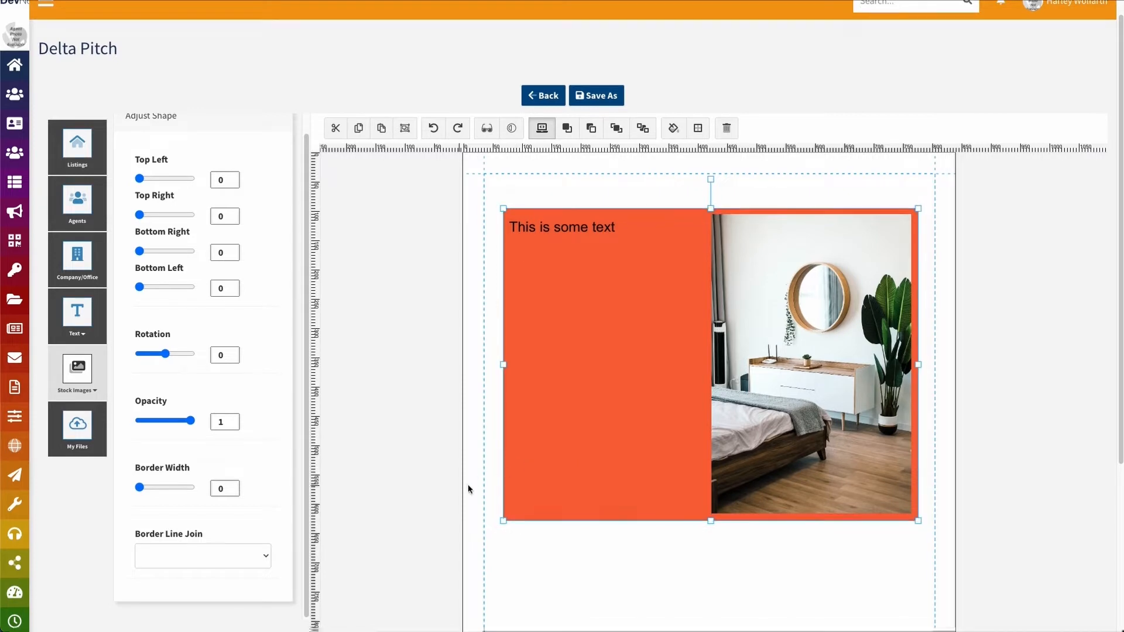
Add a new blank page to the pitch and open the Listings panel
scroll(468, 486, down, 2)
click(374, 569)
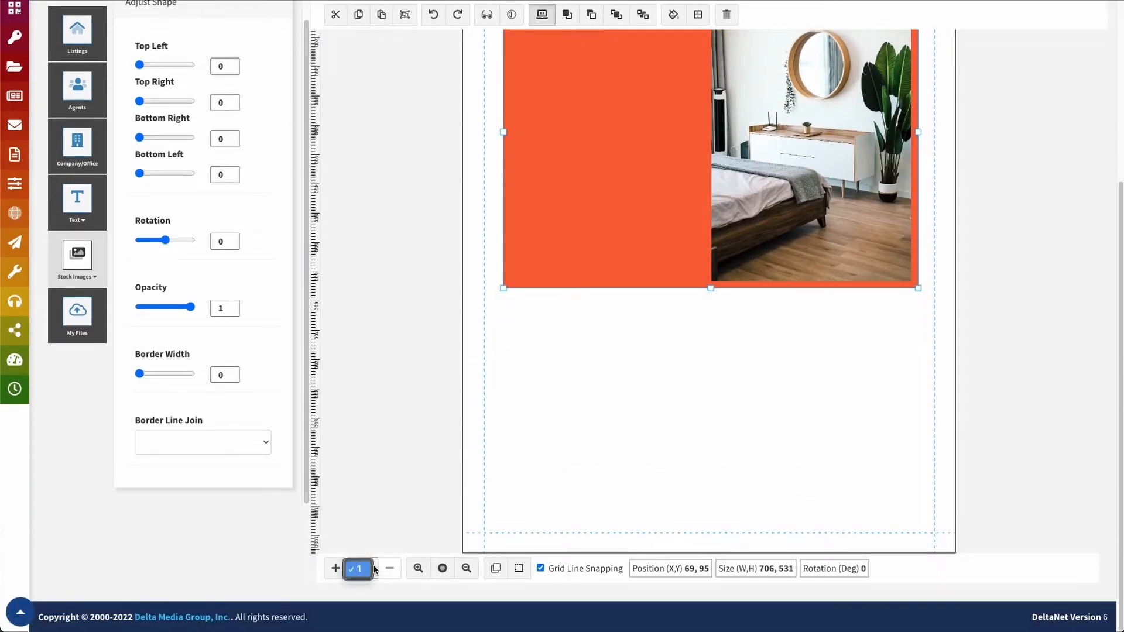
click(363, 571)
click(335, 568)
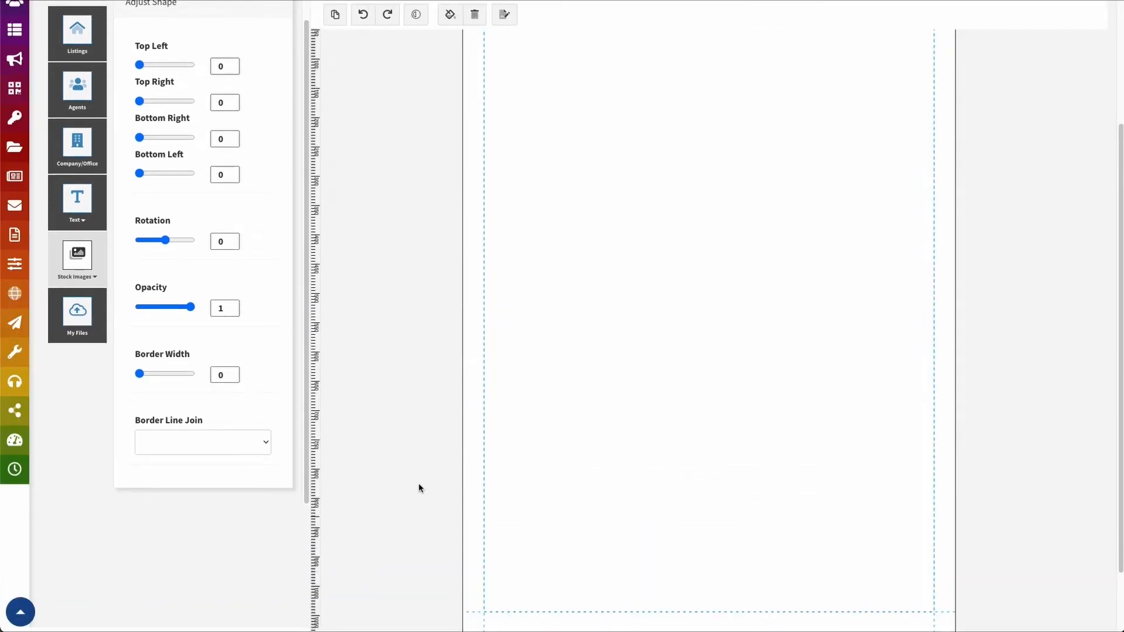
scroll(485, 342, up, 3)
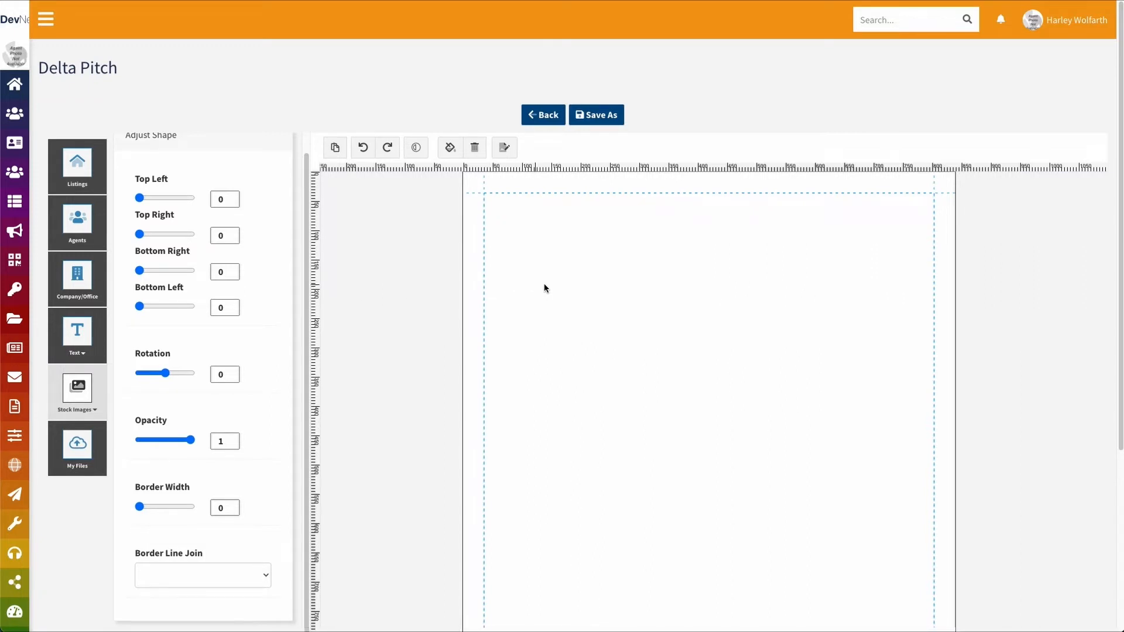
click(84, 172)
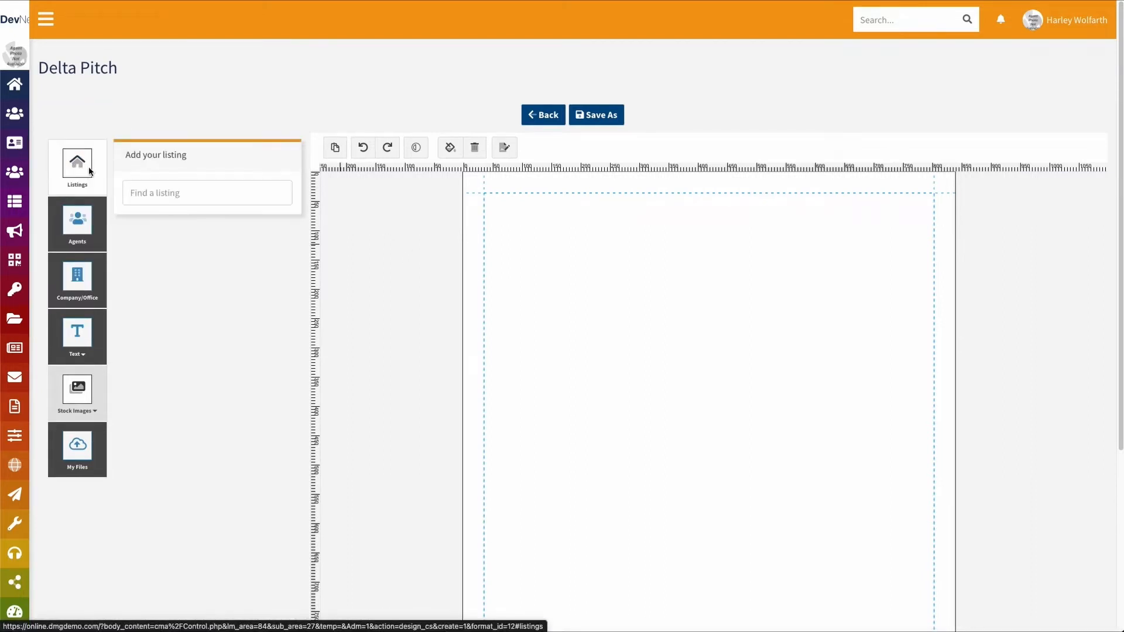
Search the listings for 867 and load the Rockledge suggestion
click(168, 192)
text(123)
key(BackSpace)
key(BackSpace)
key(BackSpace)
text(867)
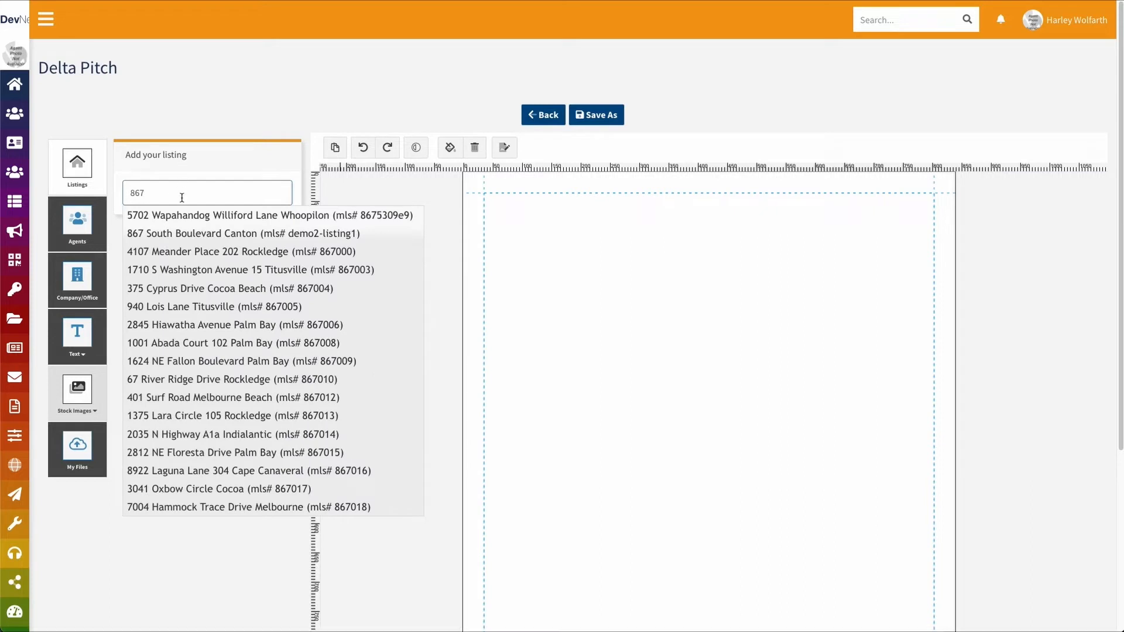
click(180, 251)
click(181, 193)
key(ctrl+a)
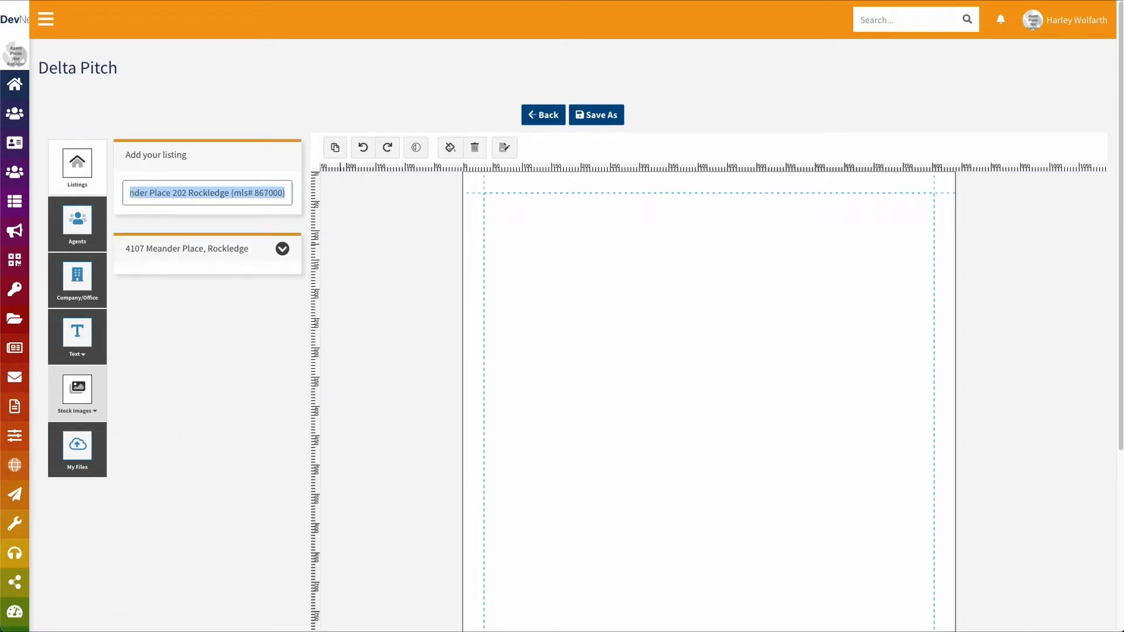
text(867)
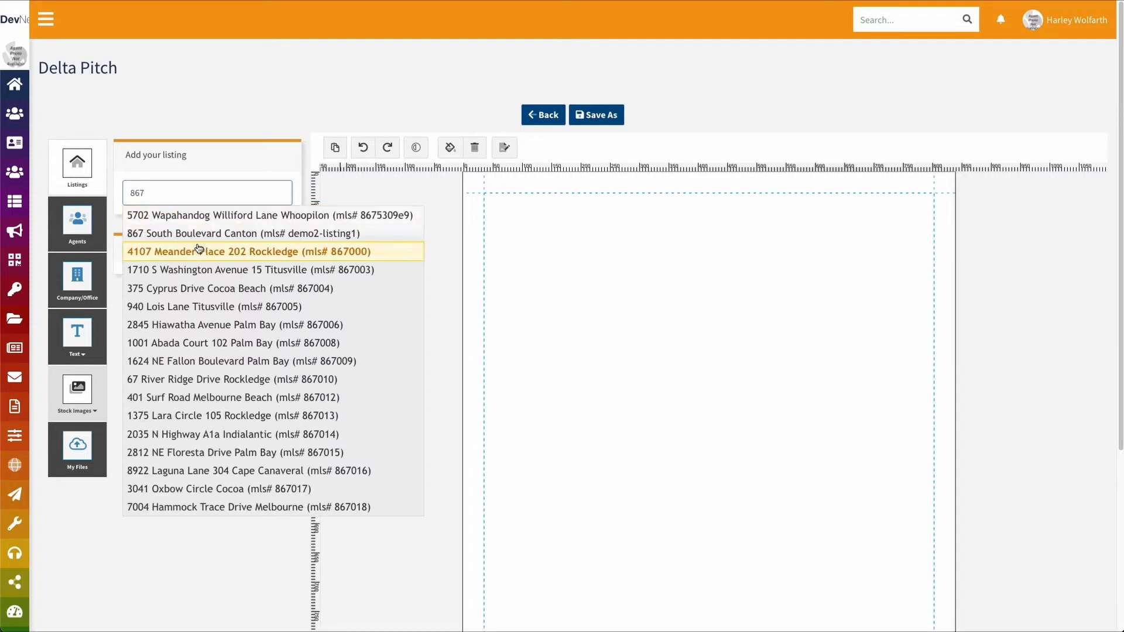
click(196, 233)
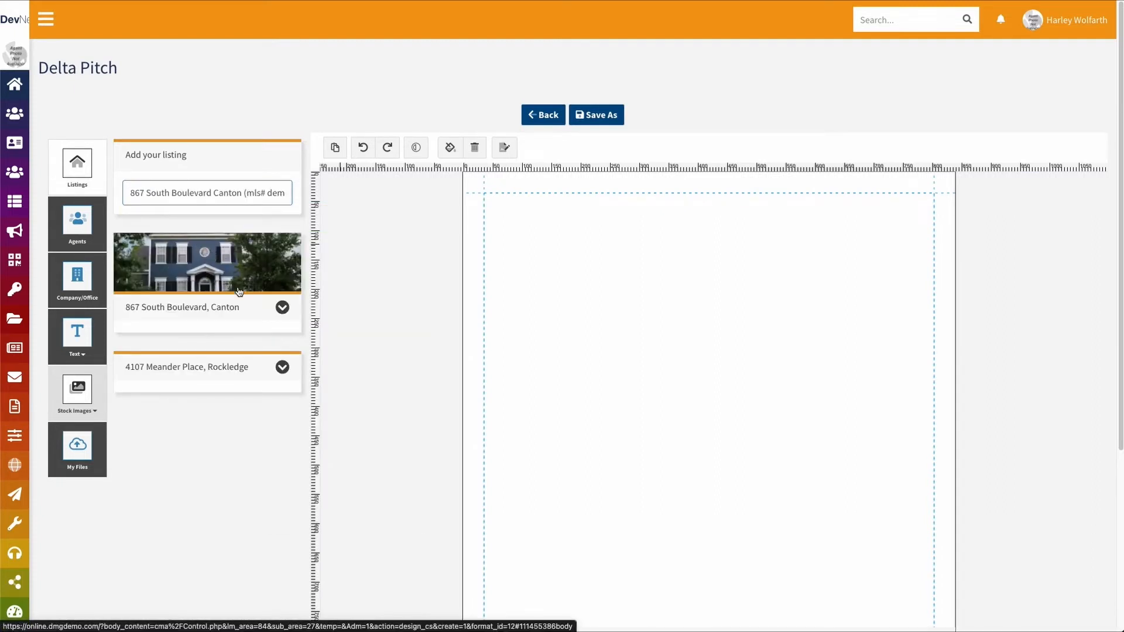
click(283, 307)
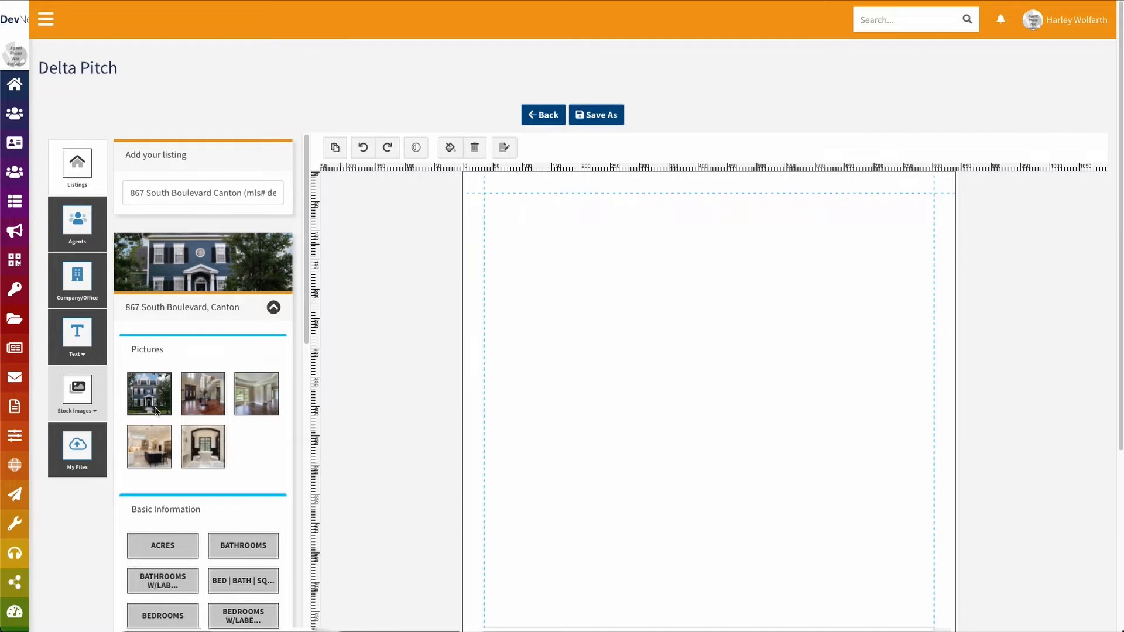
scroll(236, 456, down, 8)
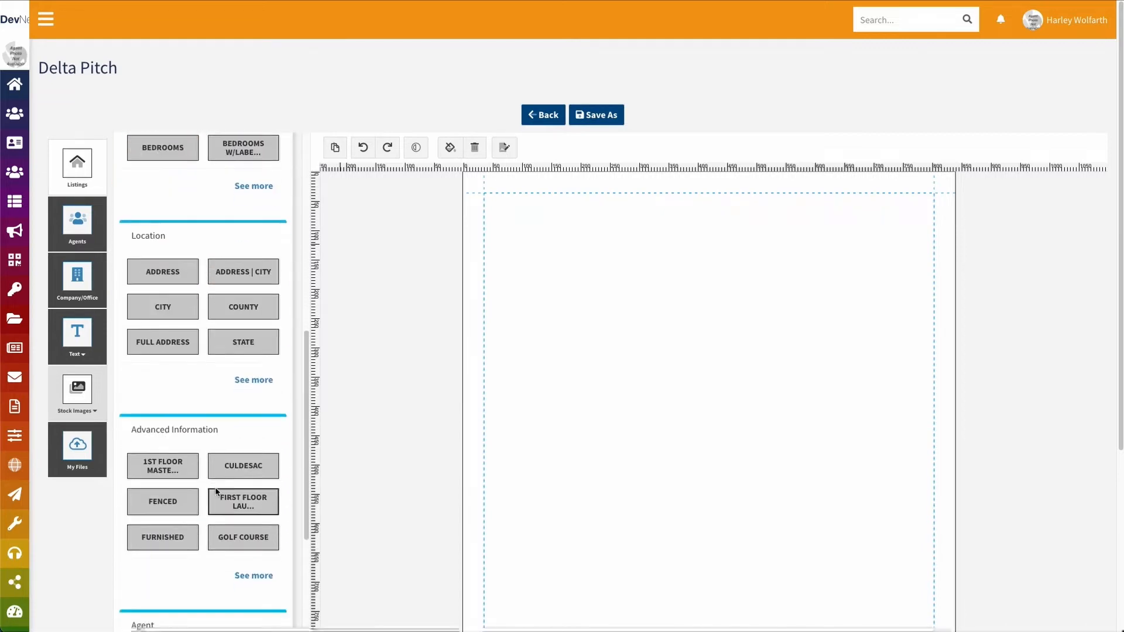
scroll(216, 492, up, 10)
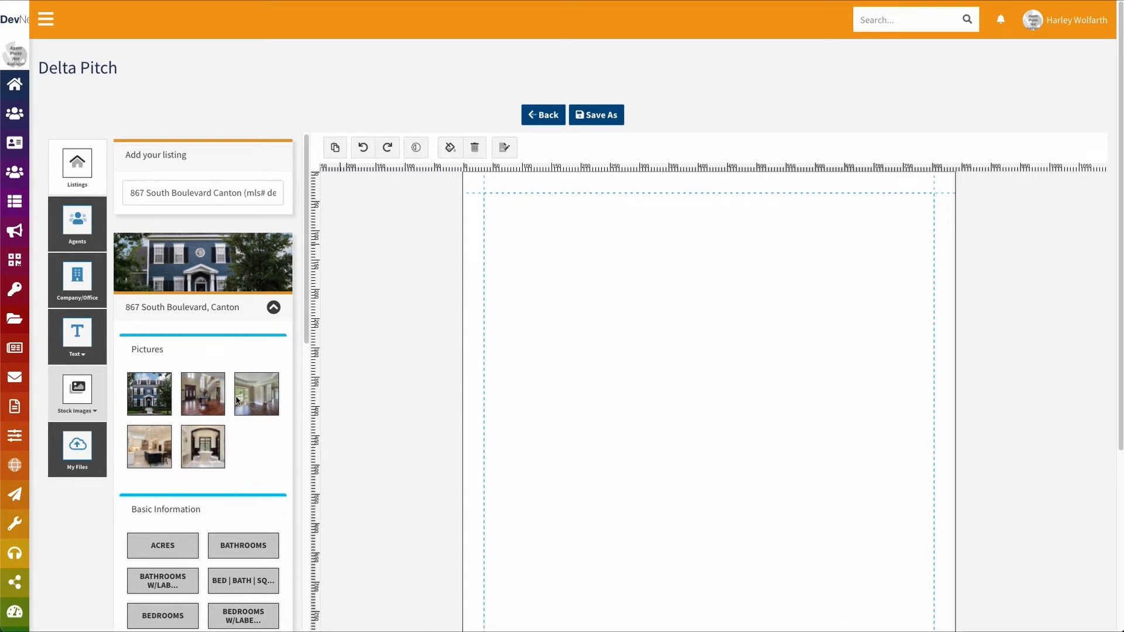
Add the Canton listing's front house photo and move it near the top of the page
click(147, 400)
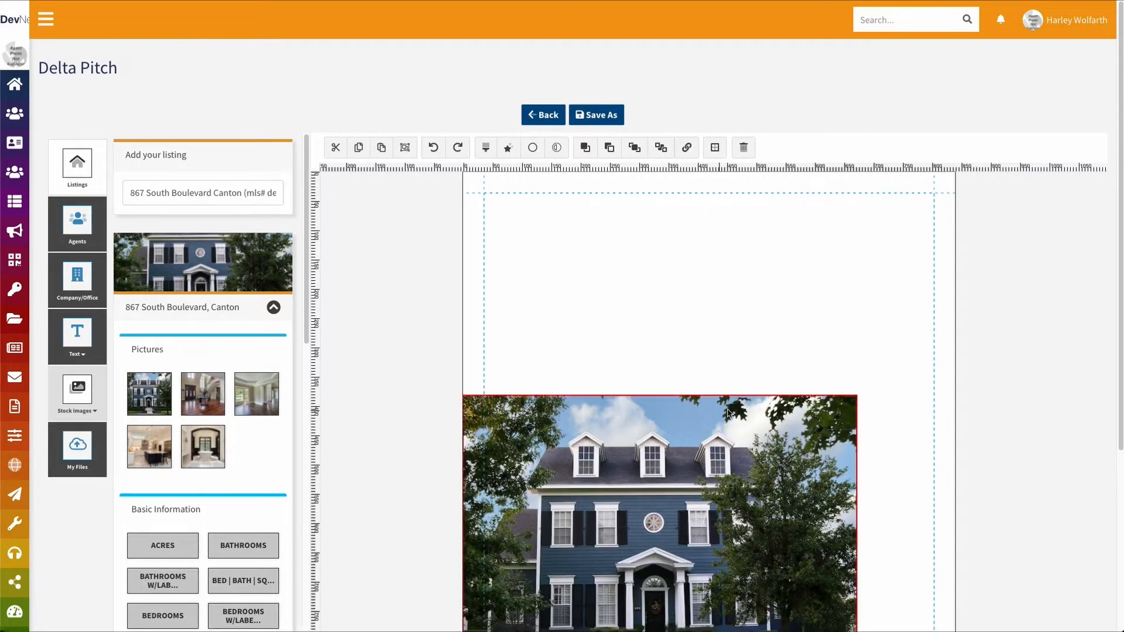
drag(673, 472, 712, 331)
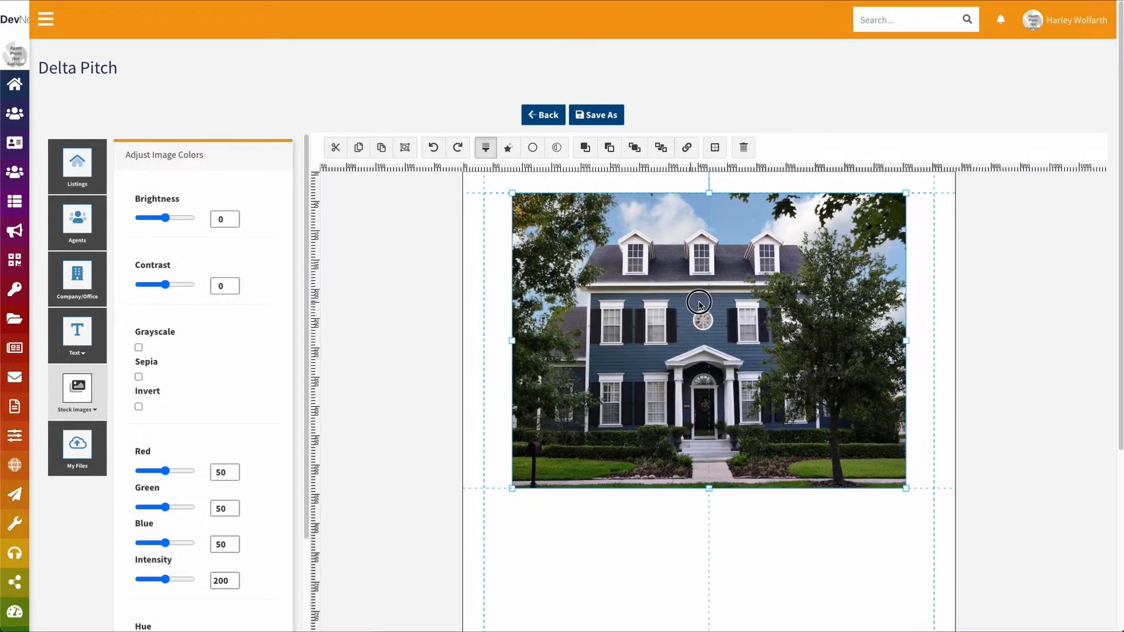
scroll(727, 532, down, 2)
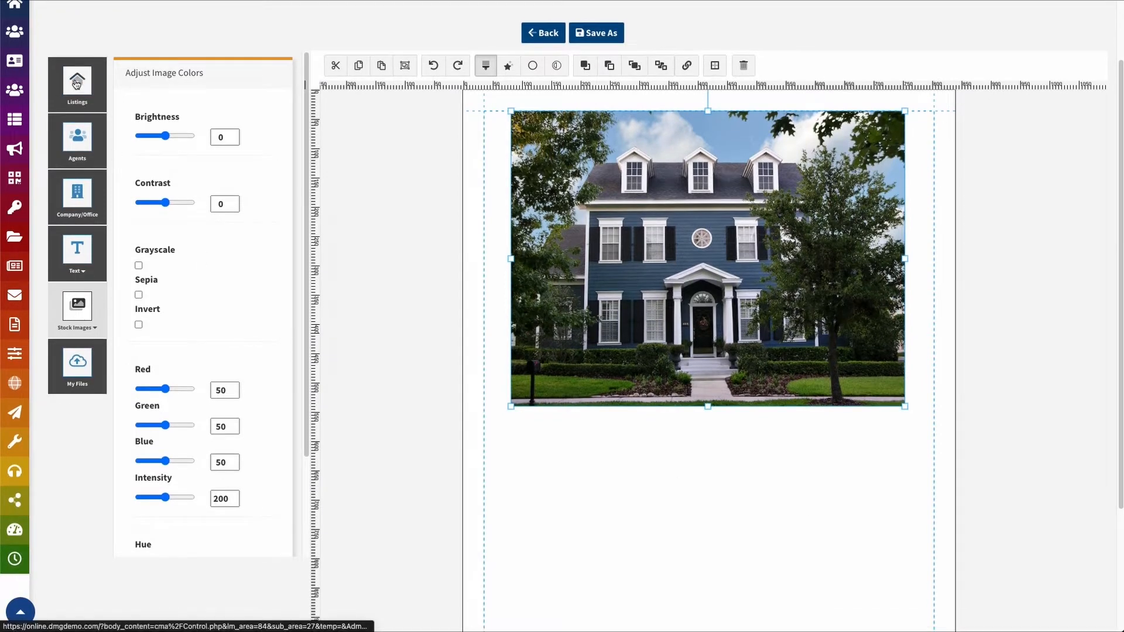
click(77, 82)
scroll(258, 315, down, 3)
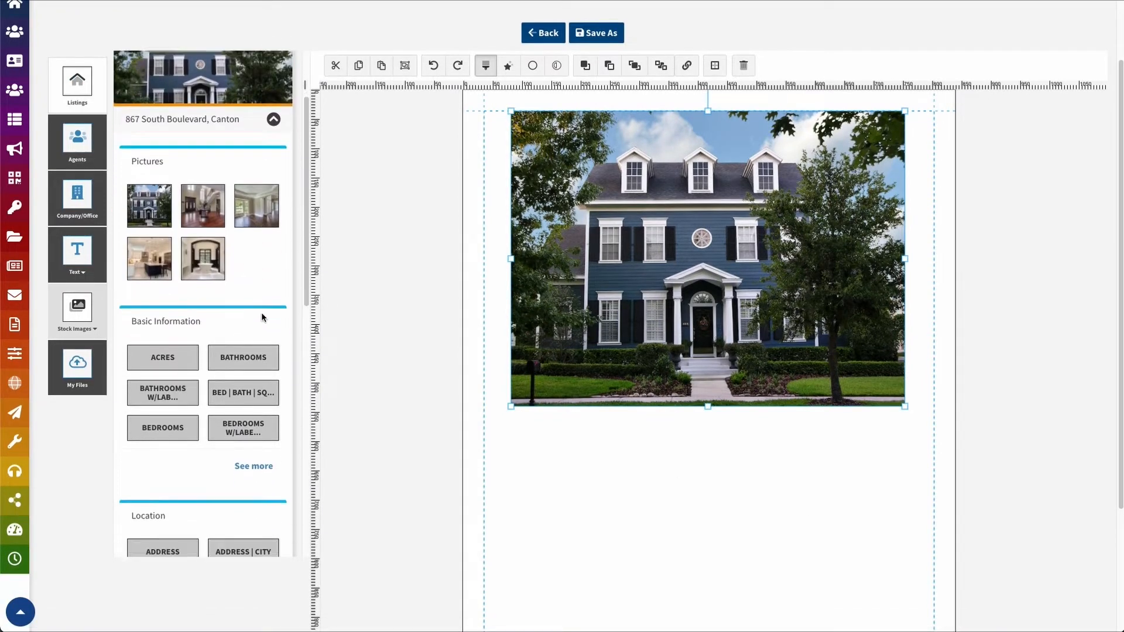
scroll(259, 317, down, 3)
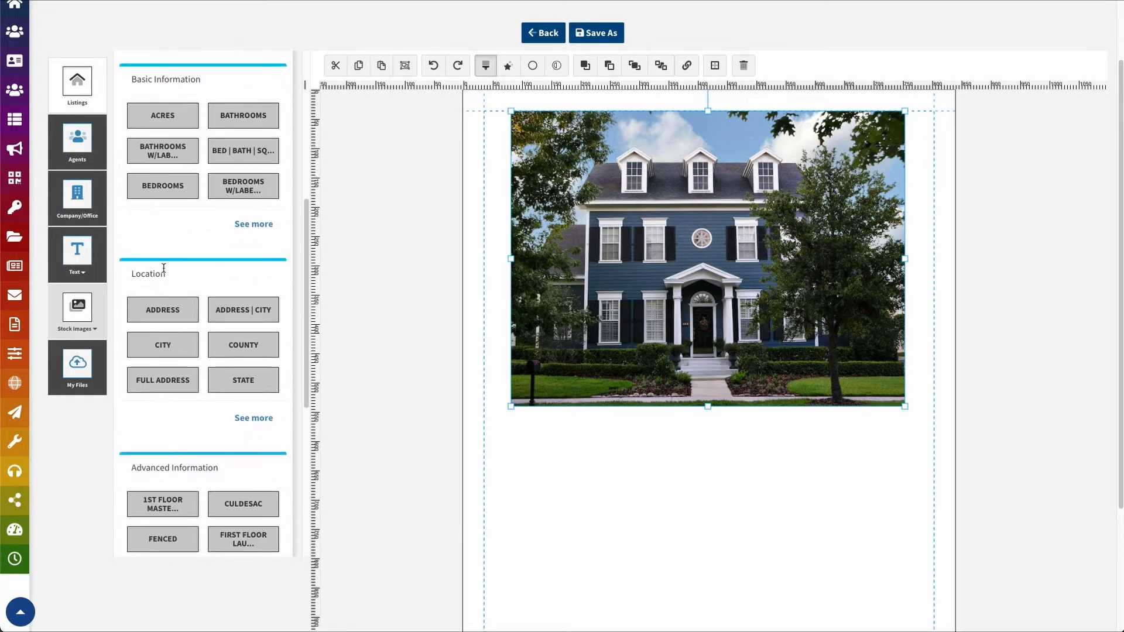
Insert the full address below the photo, widened to one line and centre-aligned
click(162, 380)
drag(493, 393, 565, 435)
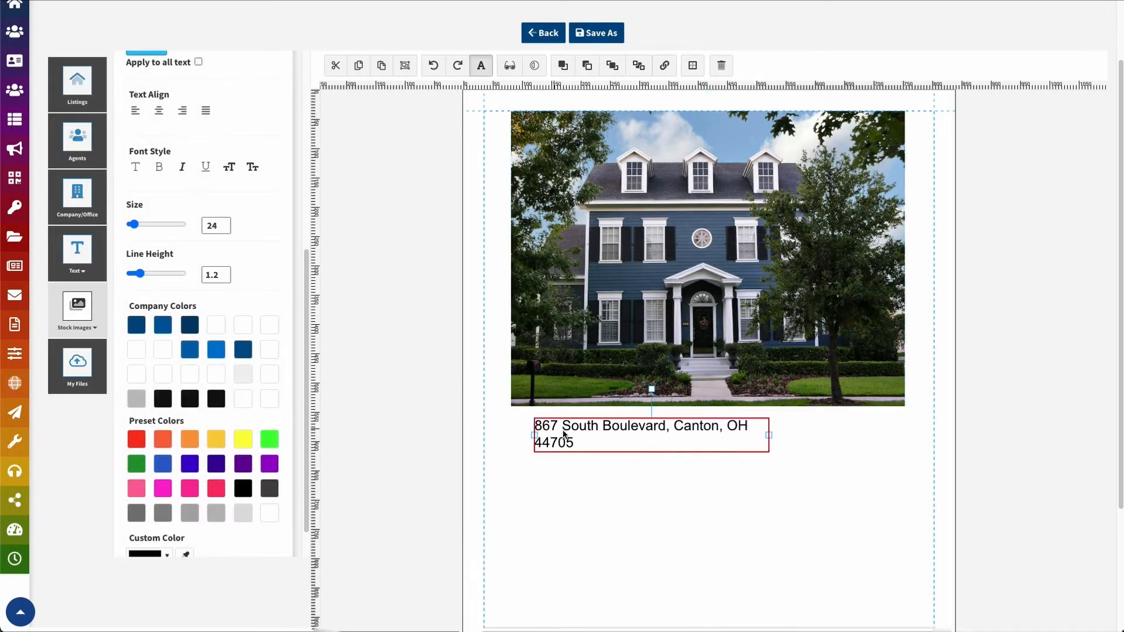
drag(771, 435, 886, 430)
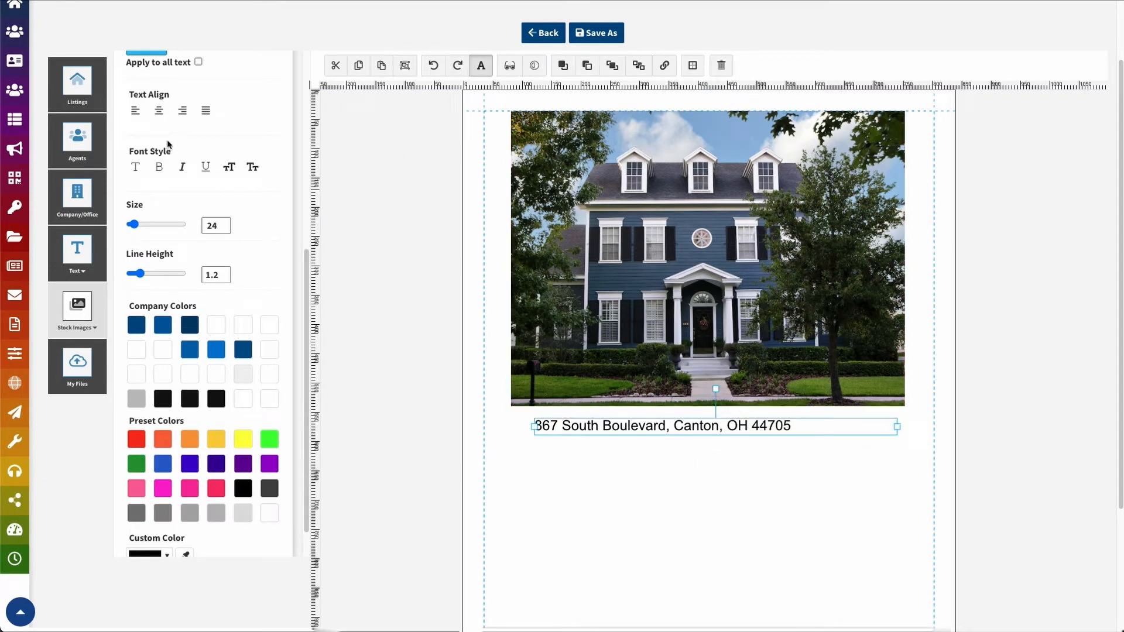
click(158, 110)
drag(709, 430, 703, 426)
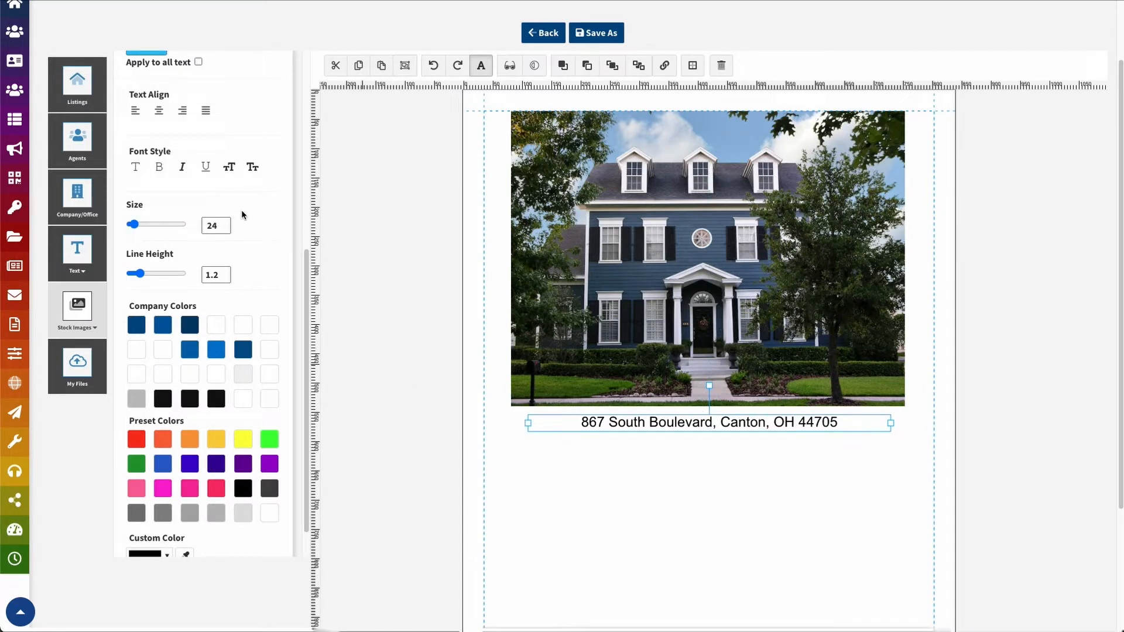
Bring back the Listings panel and scroll through the Canton listing's data fields
scroll(179, 426, down, 1)
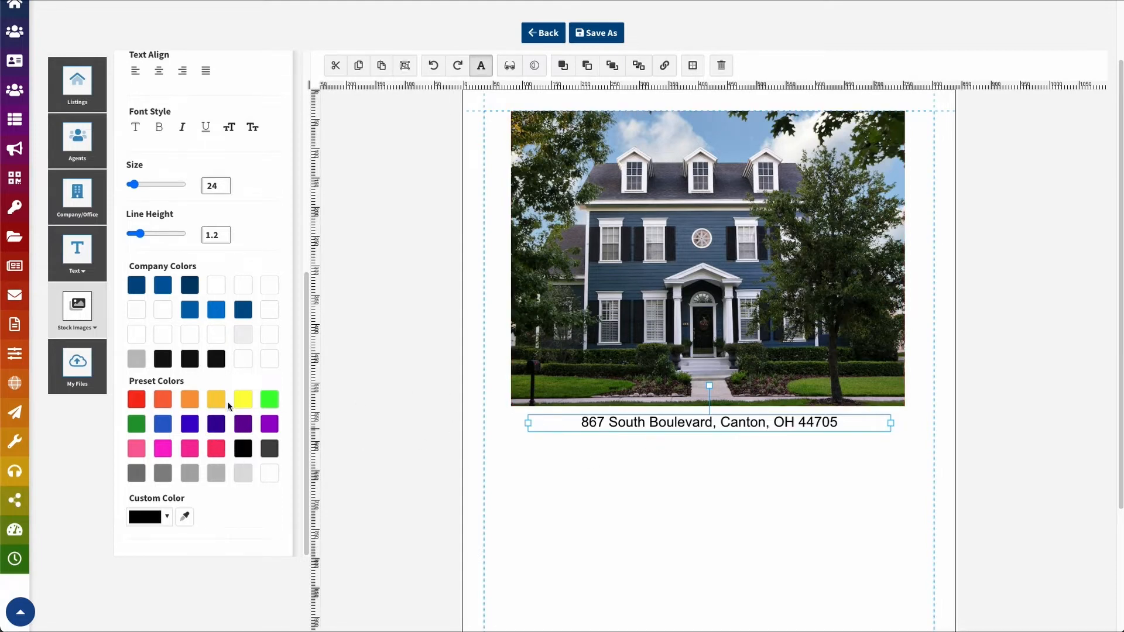
scroll(229, 423, up, 3)
scroll(229, 423, up, 2)
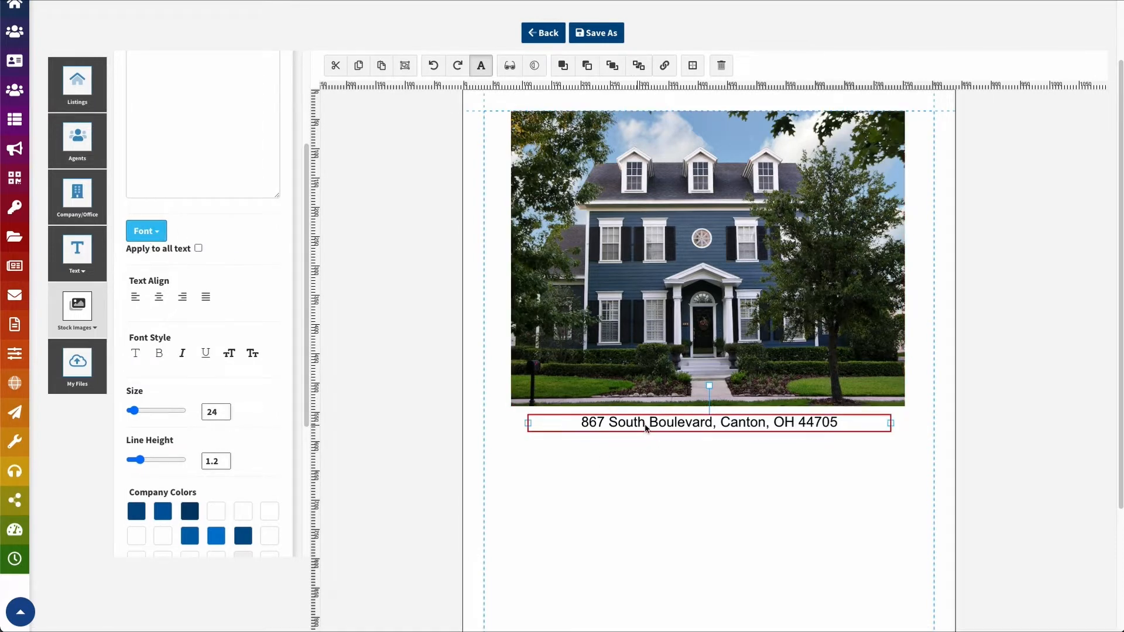
click(77, 82)
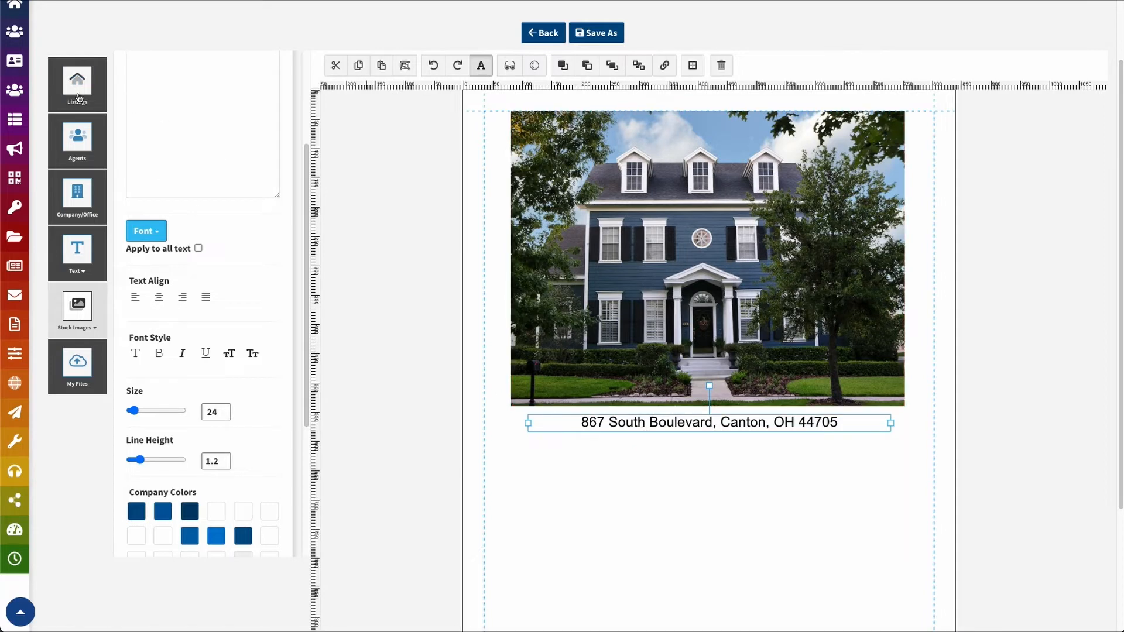
scroll(187, 283, down, 1)
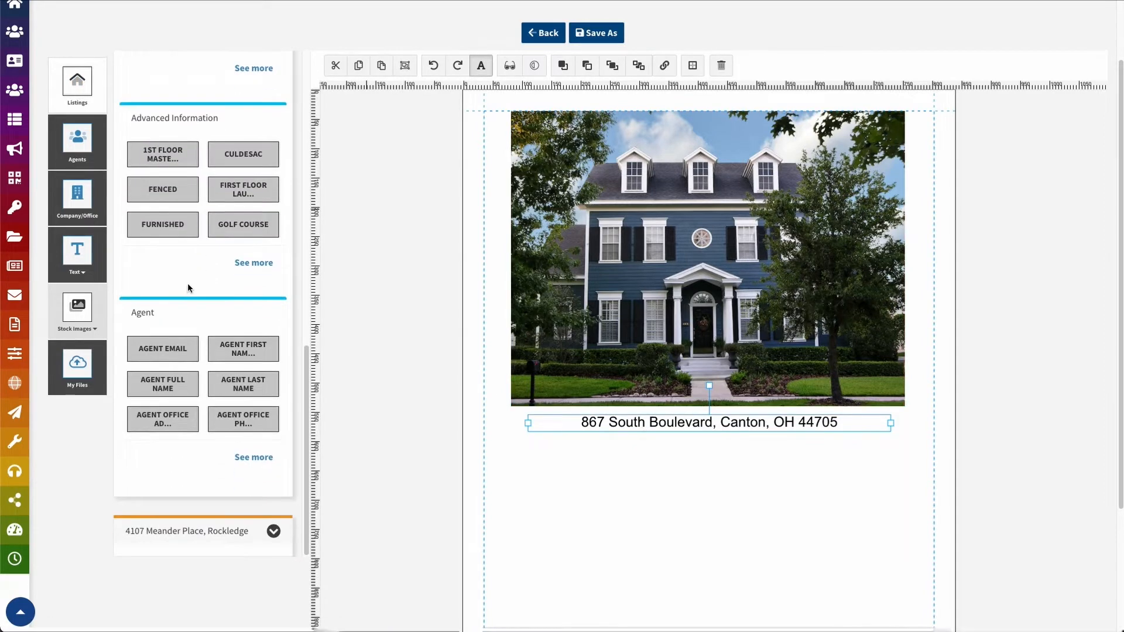
scroll(193, 296, up, 2)
scroll(193, 296, up, 5)
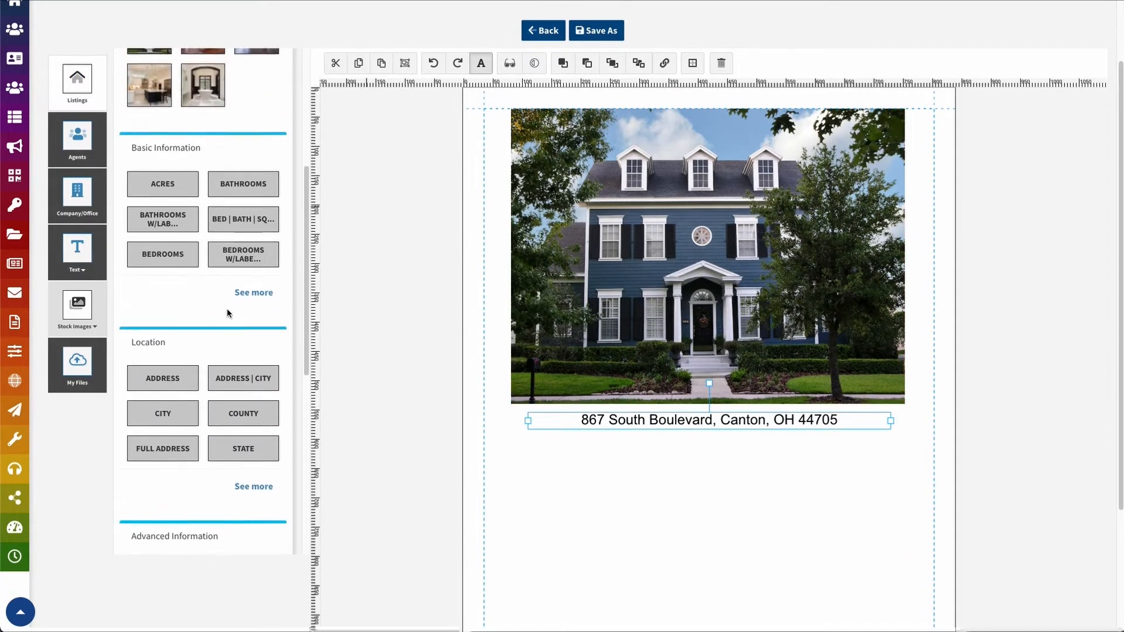
scroll(226, 307, up, 3)
scroll(227, 328, down, 4)
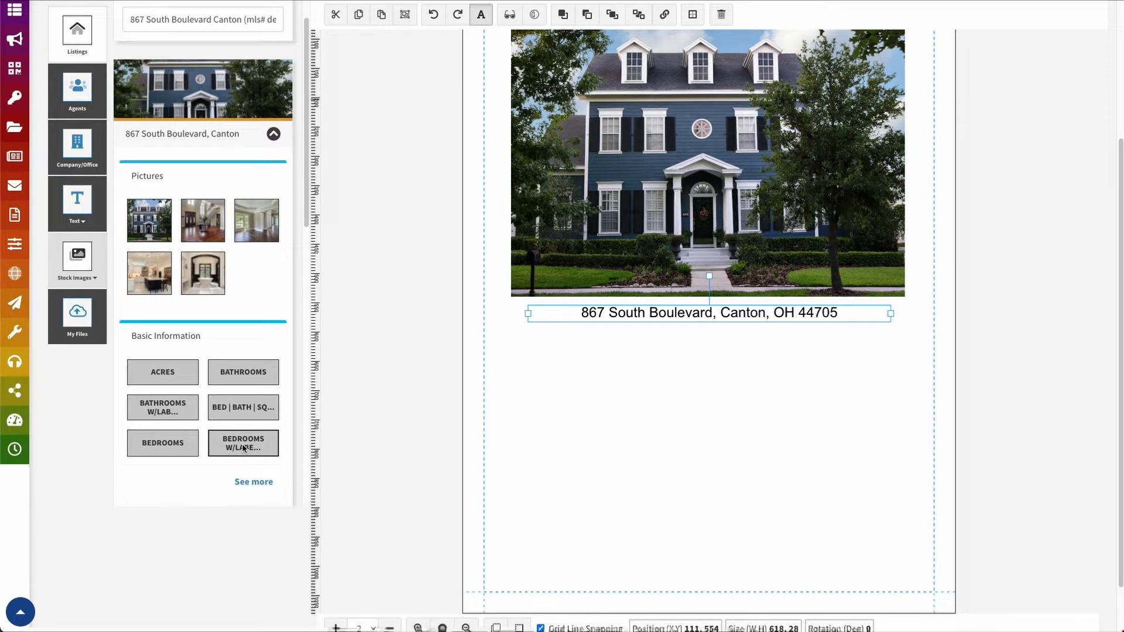
Add the labelled bedroom count, labelled bathroom count and acres (1.07) to the page
click(580, 397)
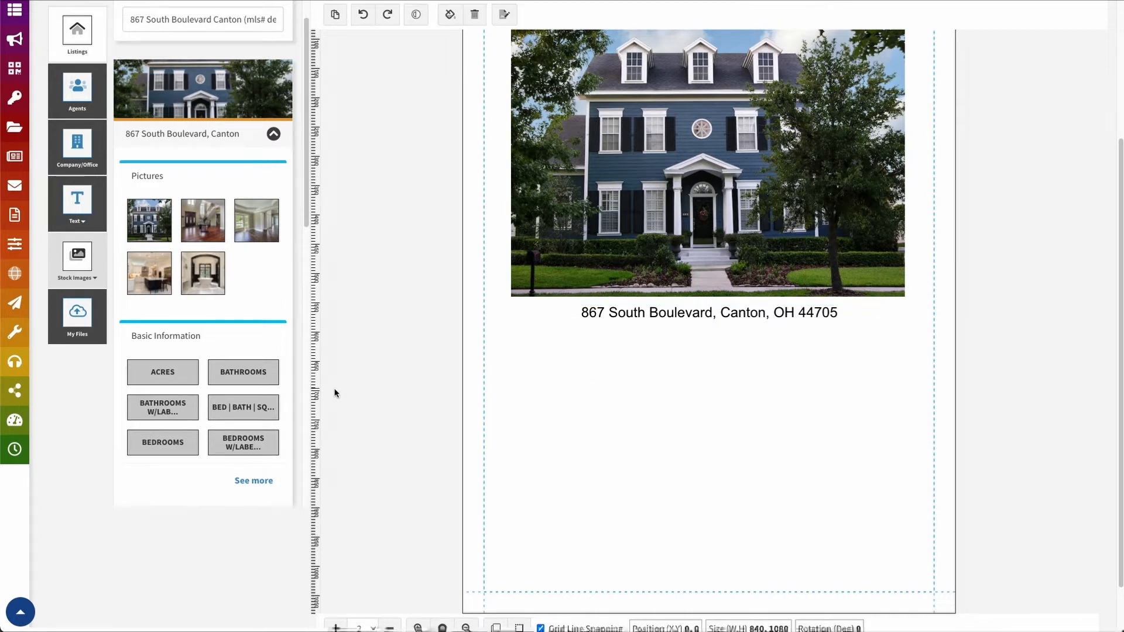
click(229, 446)
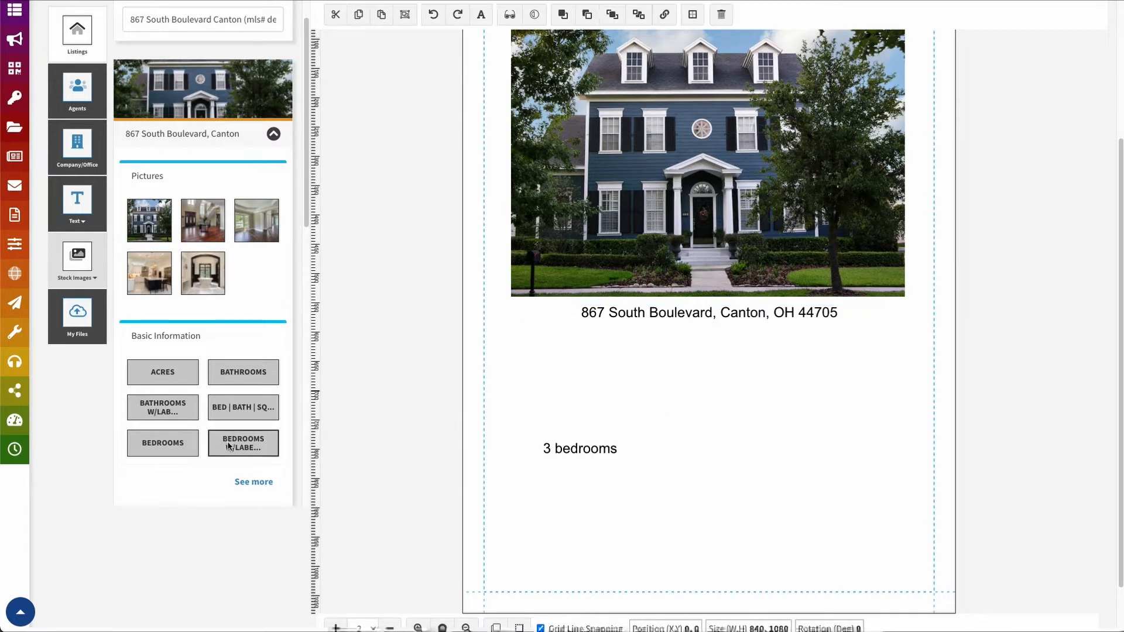
click(152, 415)
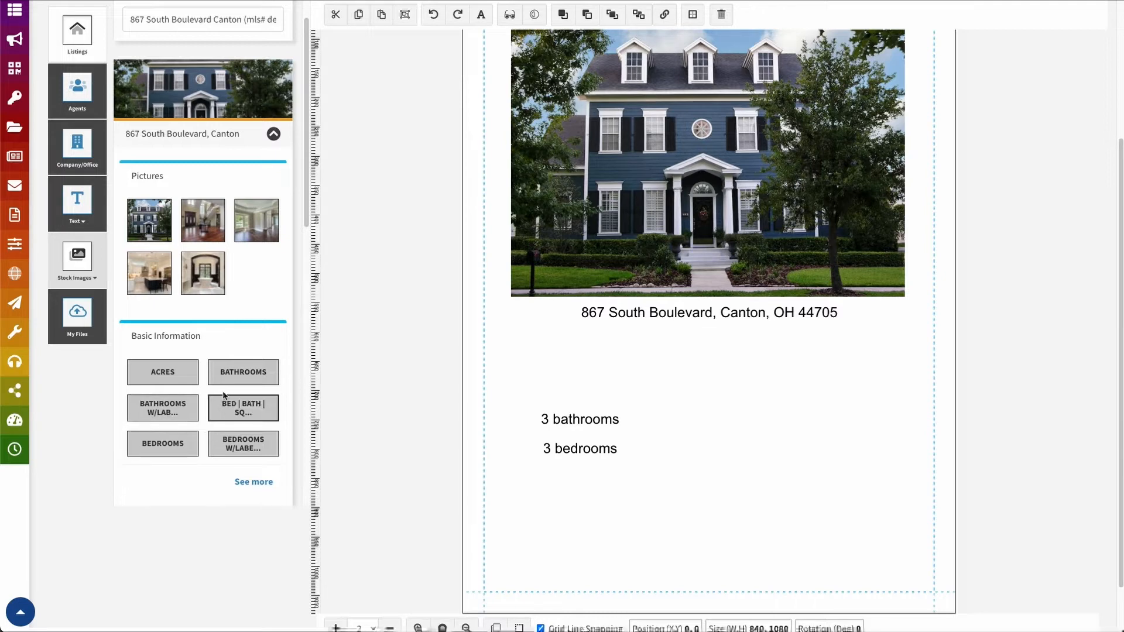
click(164, 372)
Arrange 3 bedrooms, 3 bathrooms and 1.07 into a centred stack under the address
click(585, 378)
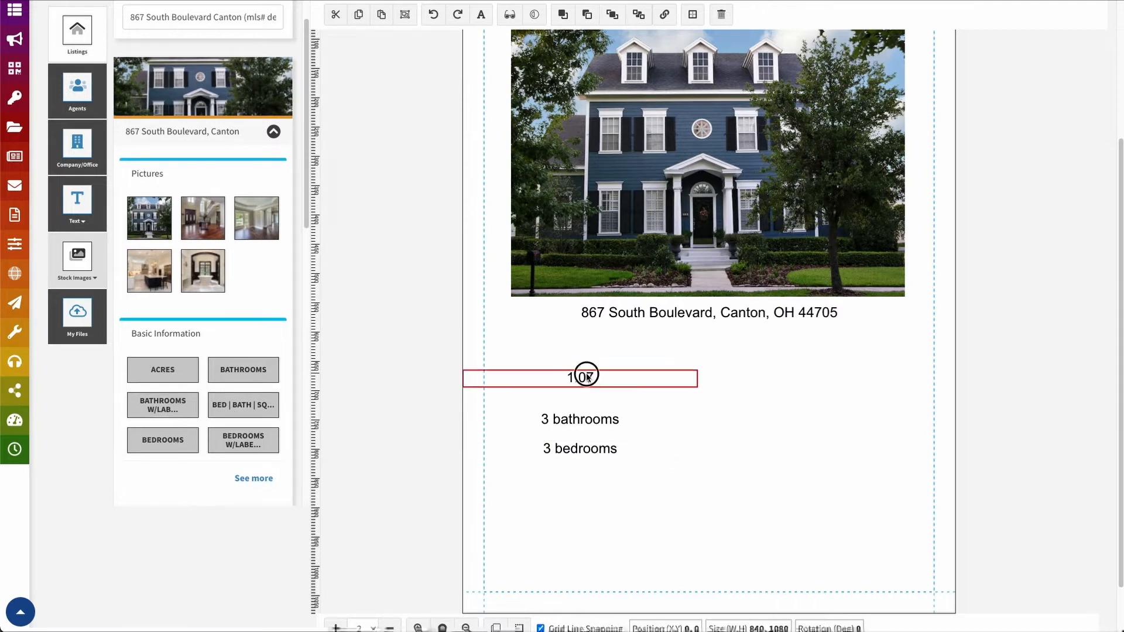
drag(588, 377, 793, 384)
drag(568, 417, 568, 381)
drag(579, 447, 693, 335)
drag(593, 384, 723, 349)
drag(781, 377, 705, 366)
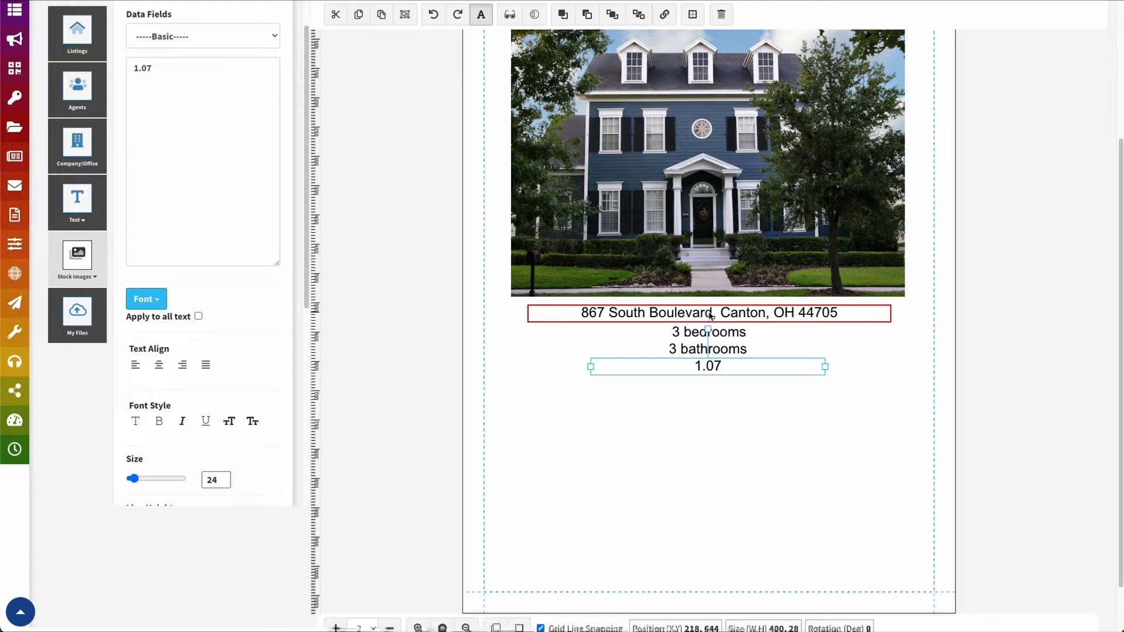
Resize the address text box so it spans nearly the full page width
click(836, 319)
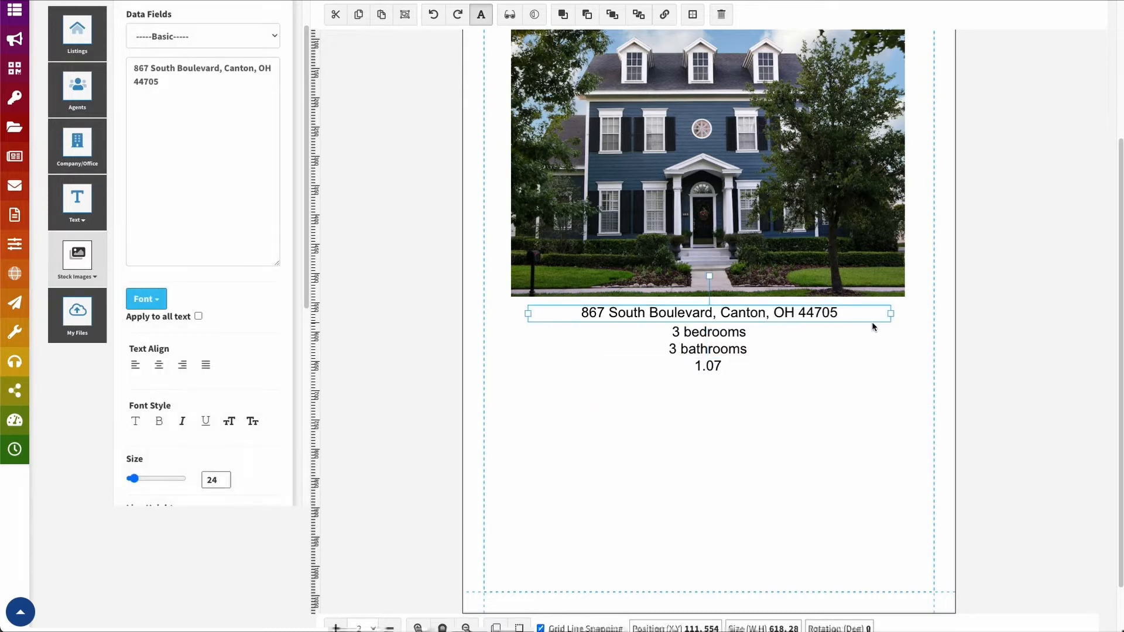
drag(891, 314, 754, 321)
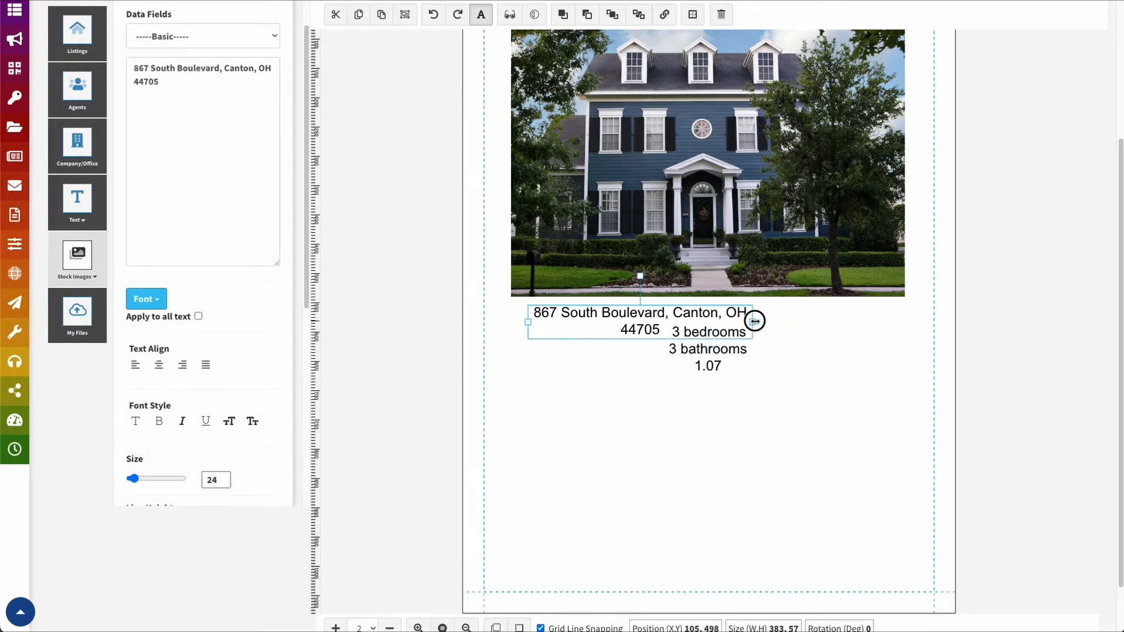
drag(756, 320, 931, 304)
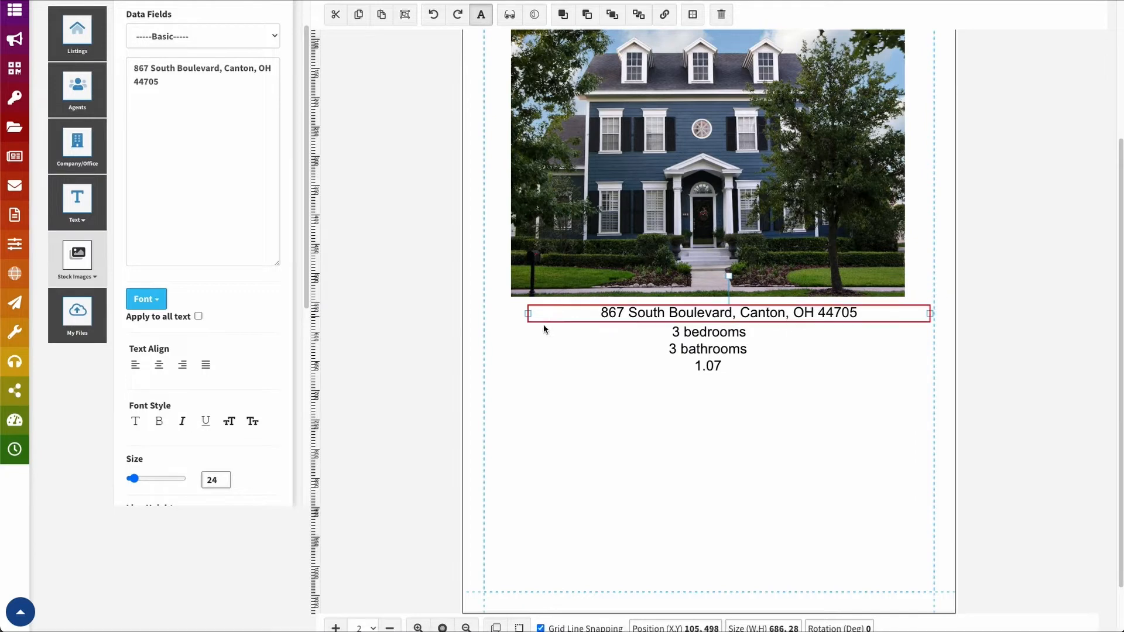
drag(528, 314, 487, 311)
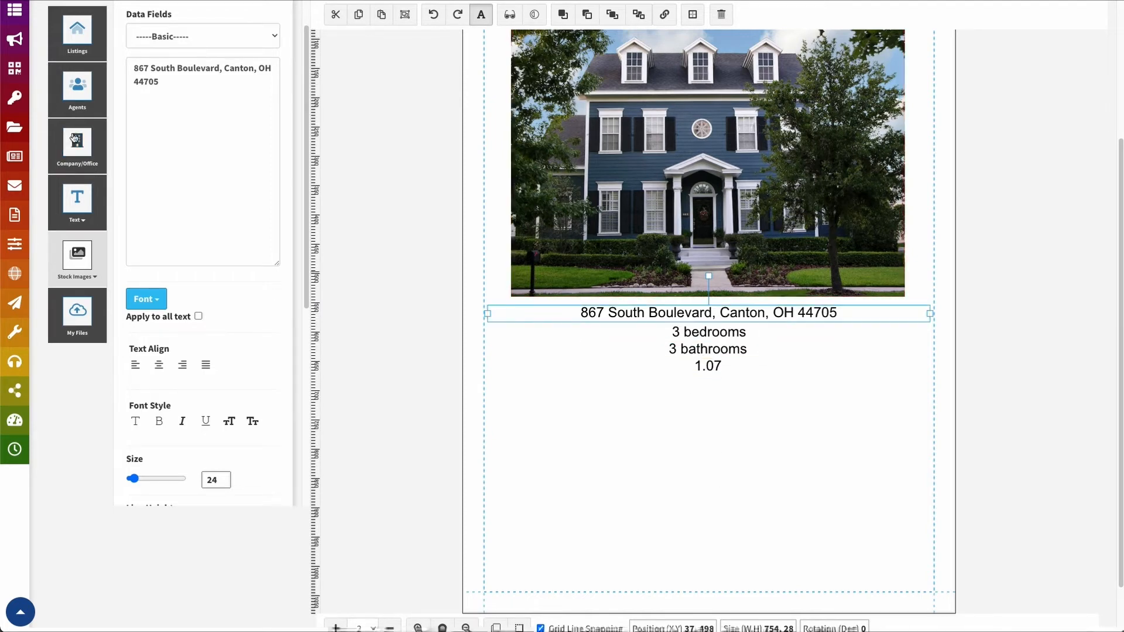
Return to the Listings panel showing the Canton listing's Basic Information fields
click(78, 32)
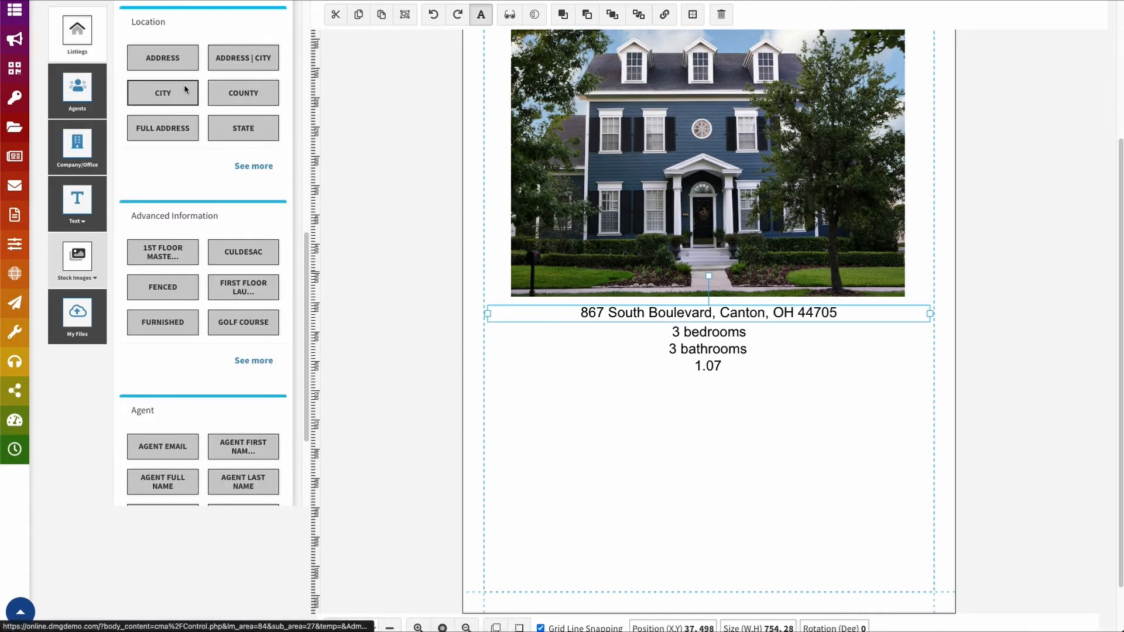
scroll(223, 401, down, 5)
scroll(240, 408, up, 10)
scroll(771, 497, up, 2)
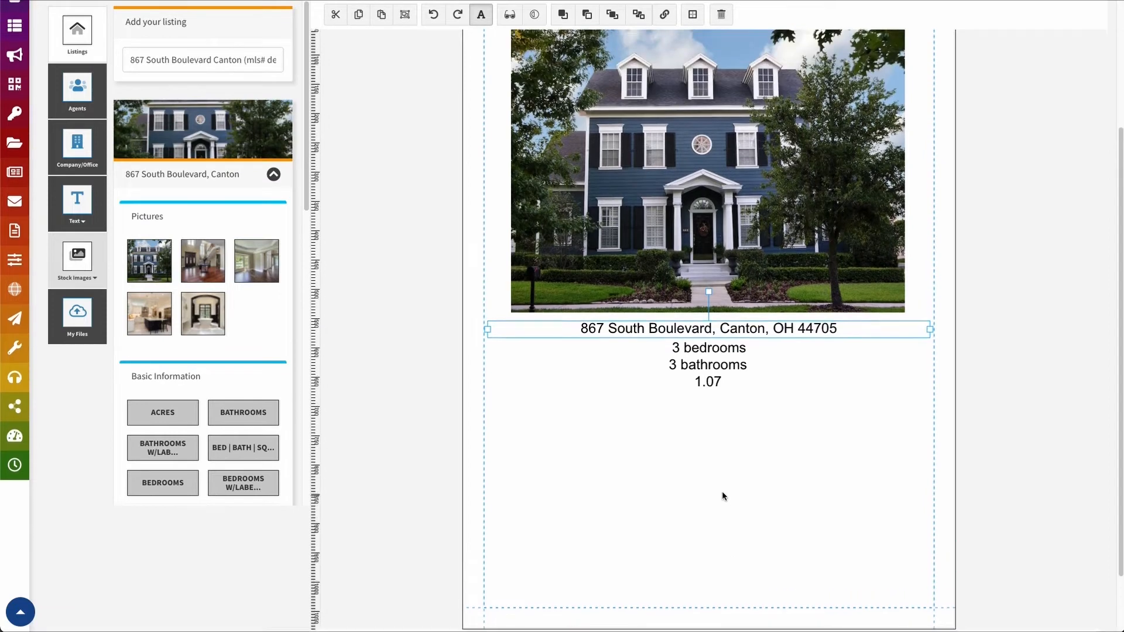
scroll(726, 500, up, 1)
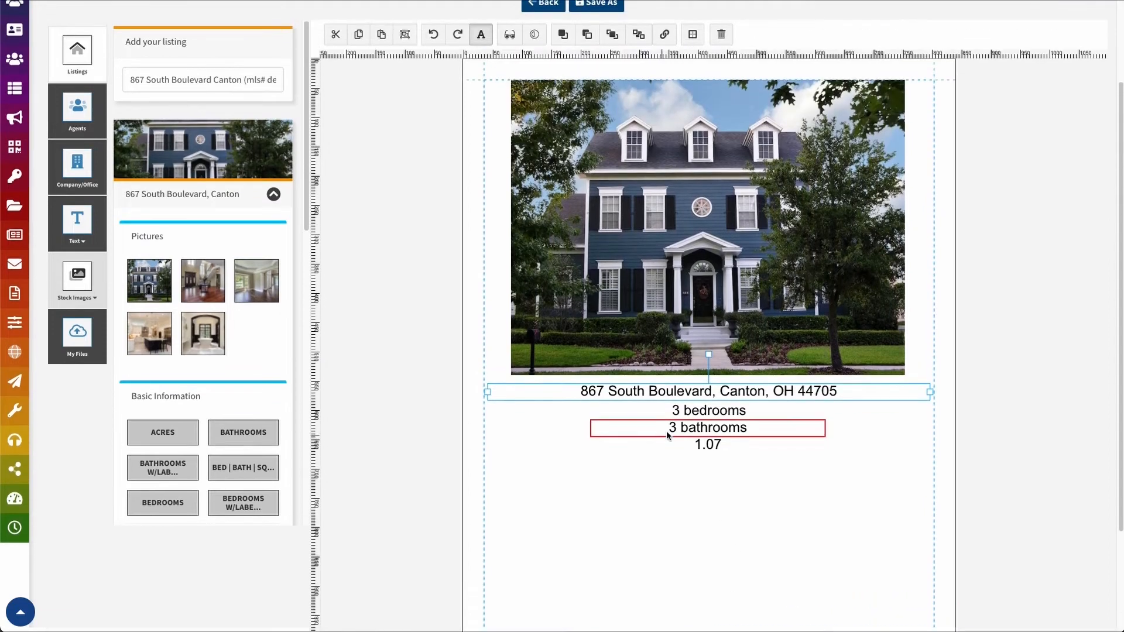
right_click(677, 220)
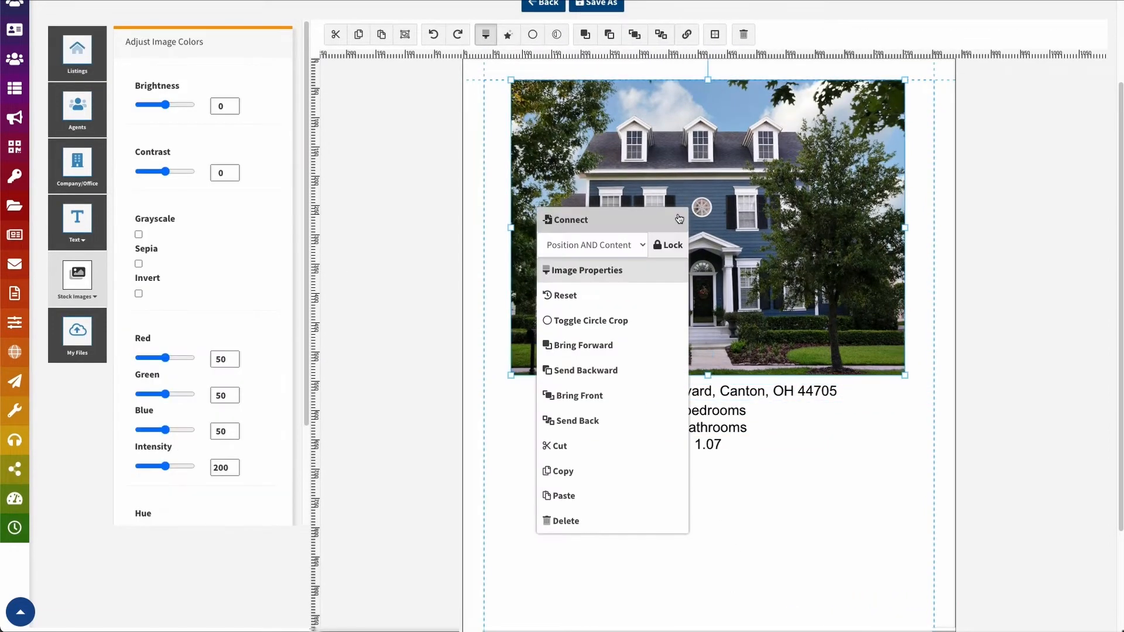
click(577, 220)
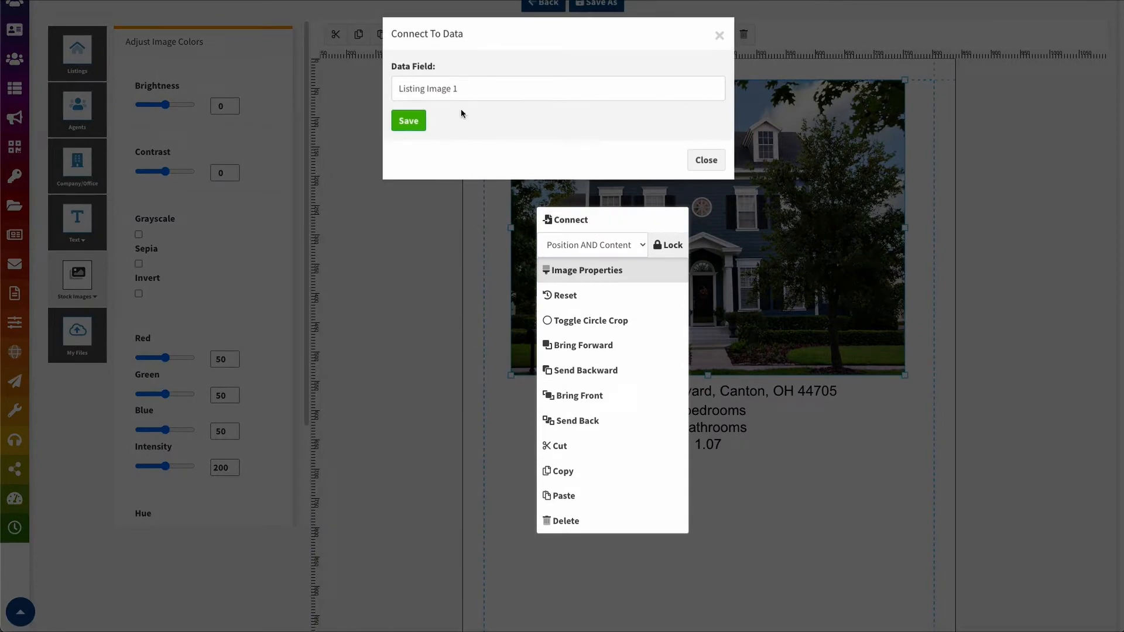
click(706, 160)
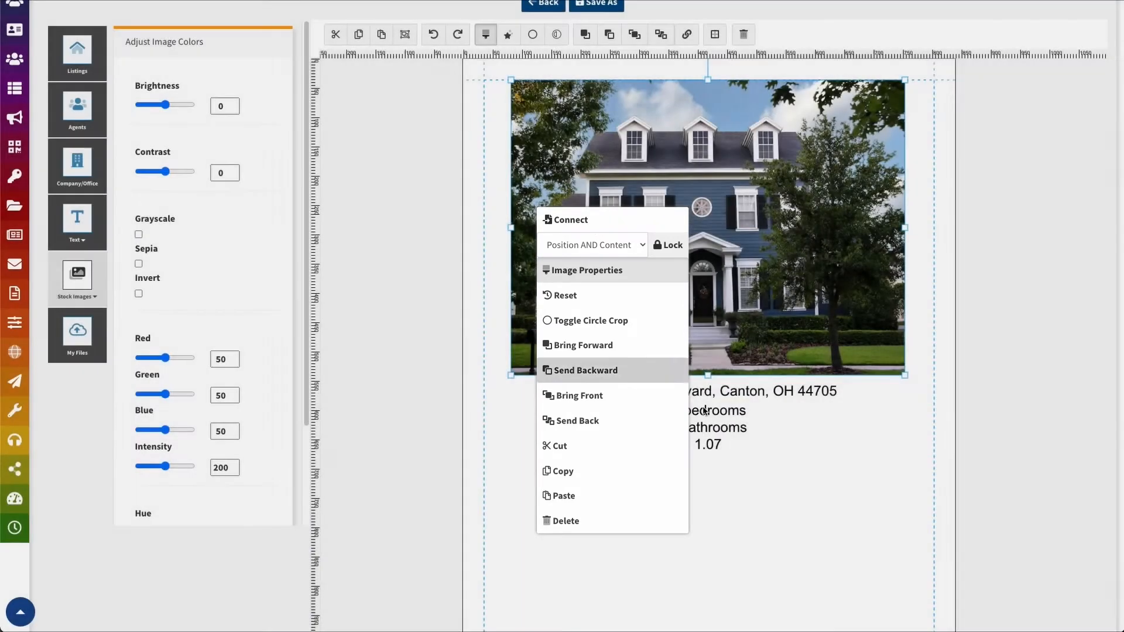
click(752, 418)
click(691, 393)
right_click(689, 394)
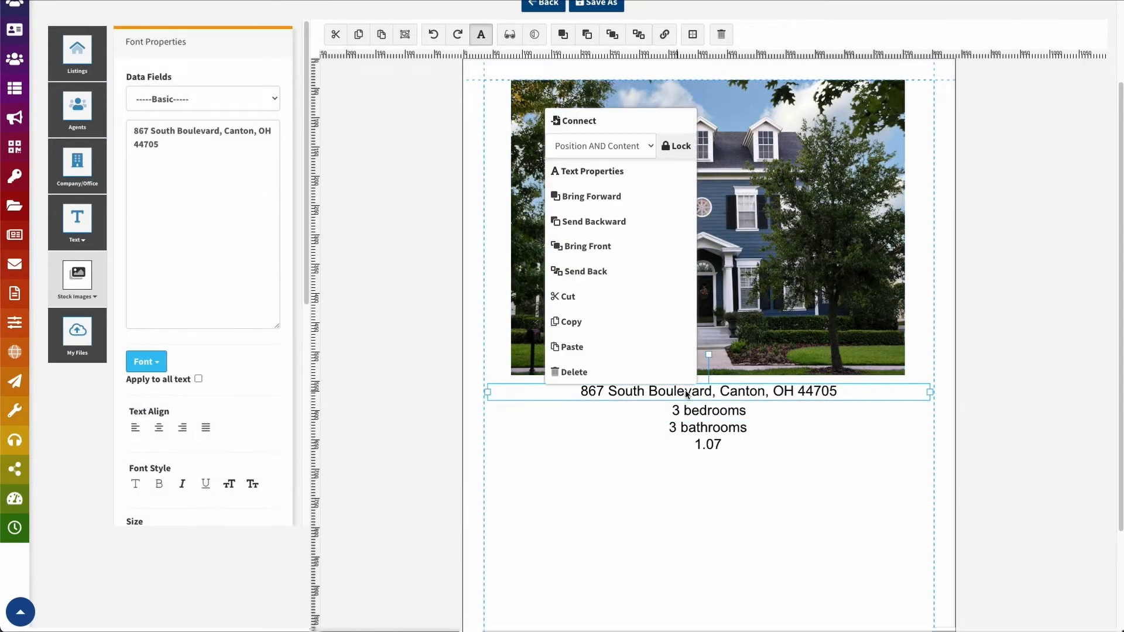
click(585, 120)
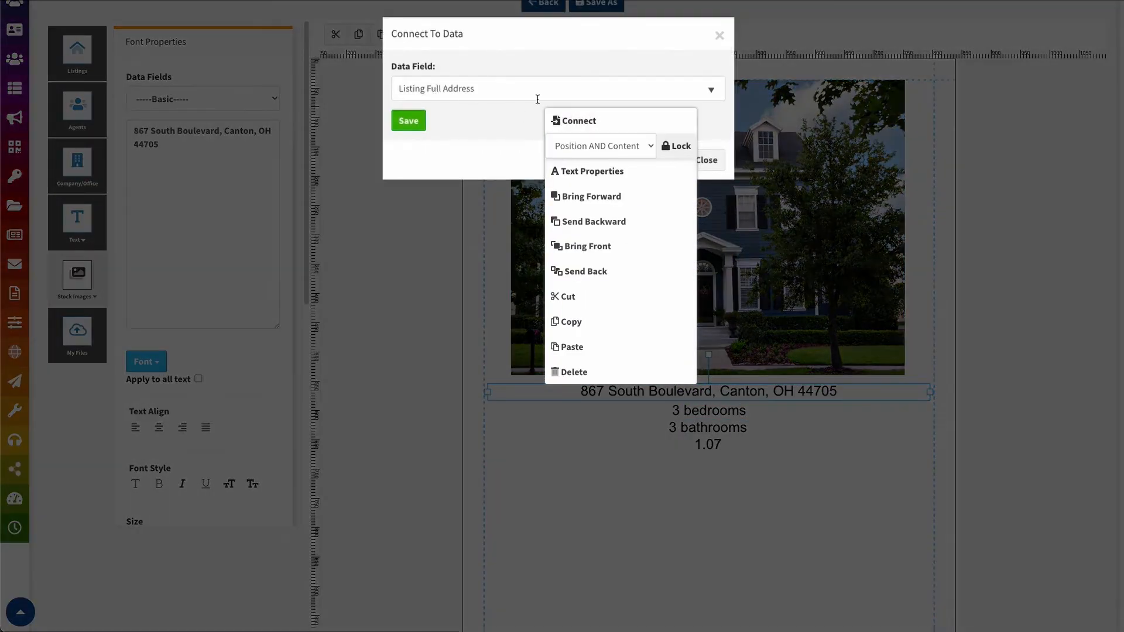
click(719, 35)
click(810, 429)
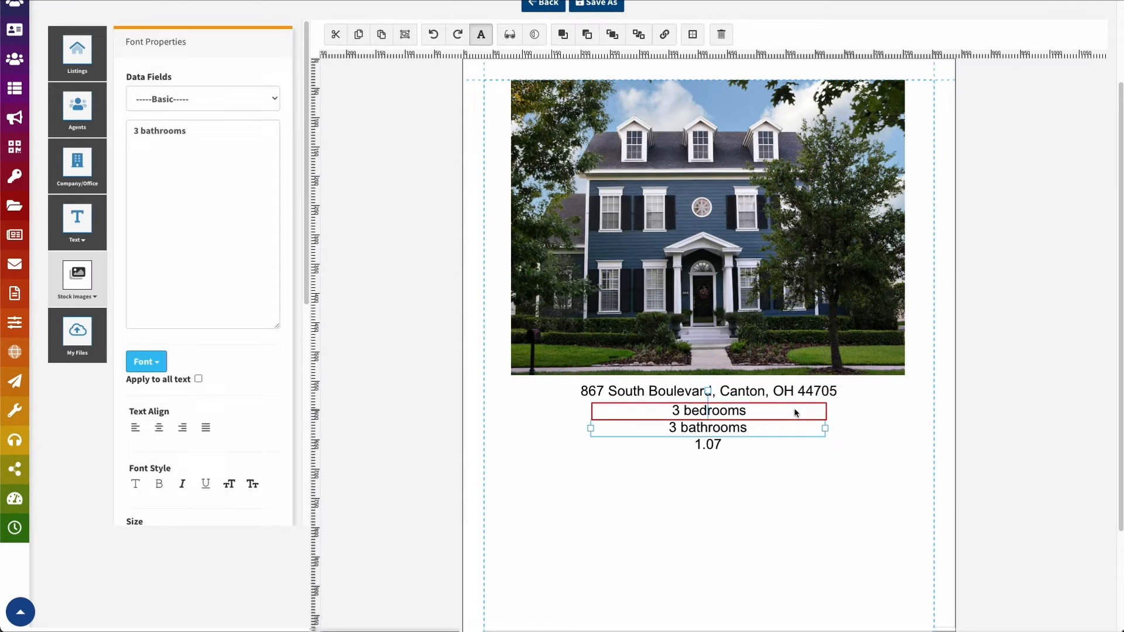
Replace the Add Text placeholder with 'this should be a listing address' and insert it
click(77, 223)
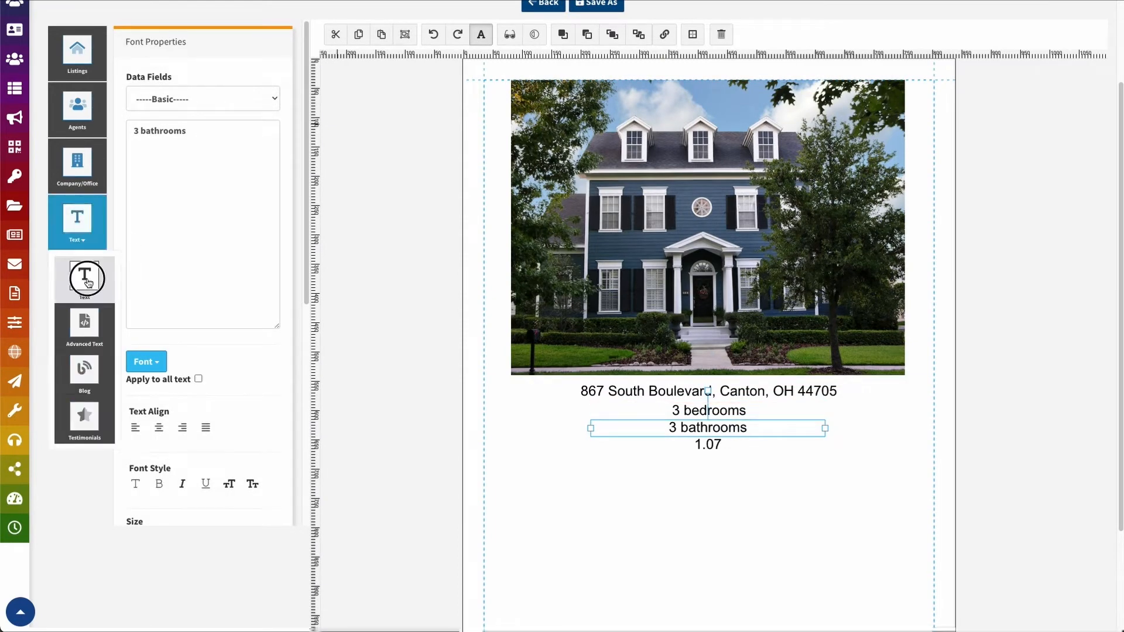
click(87, 283)
click(179, 183)
key(ctrl+a)
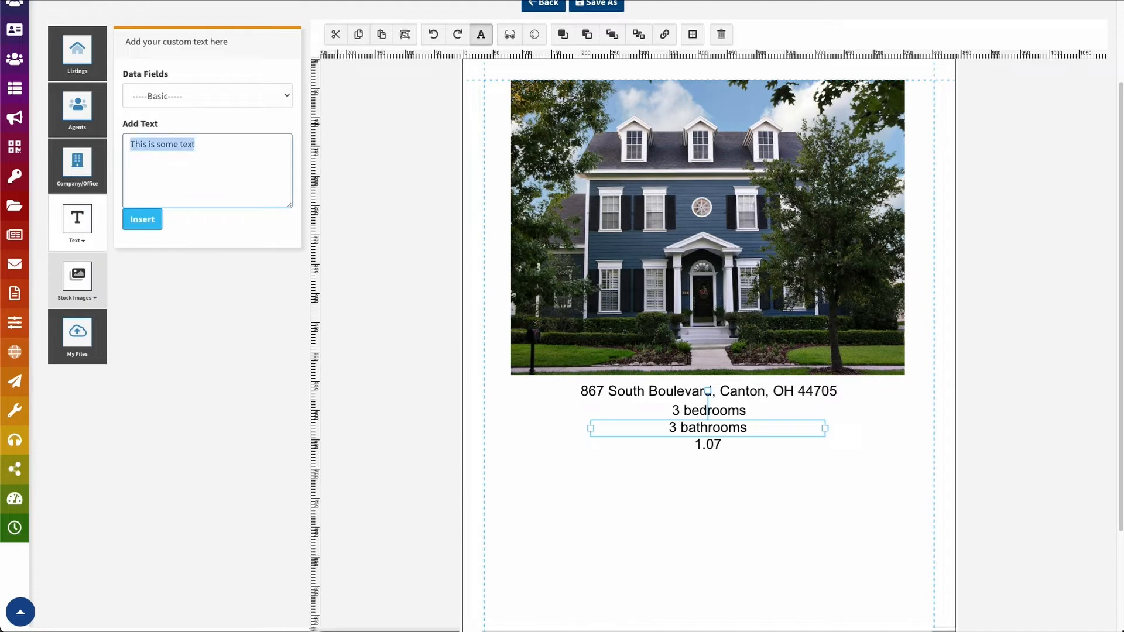
text(this should be a listing address)
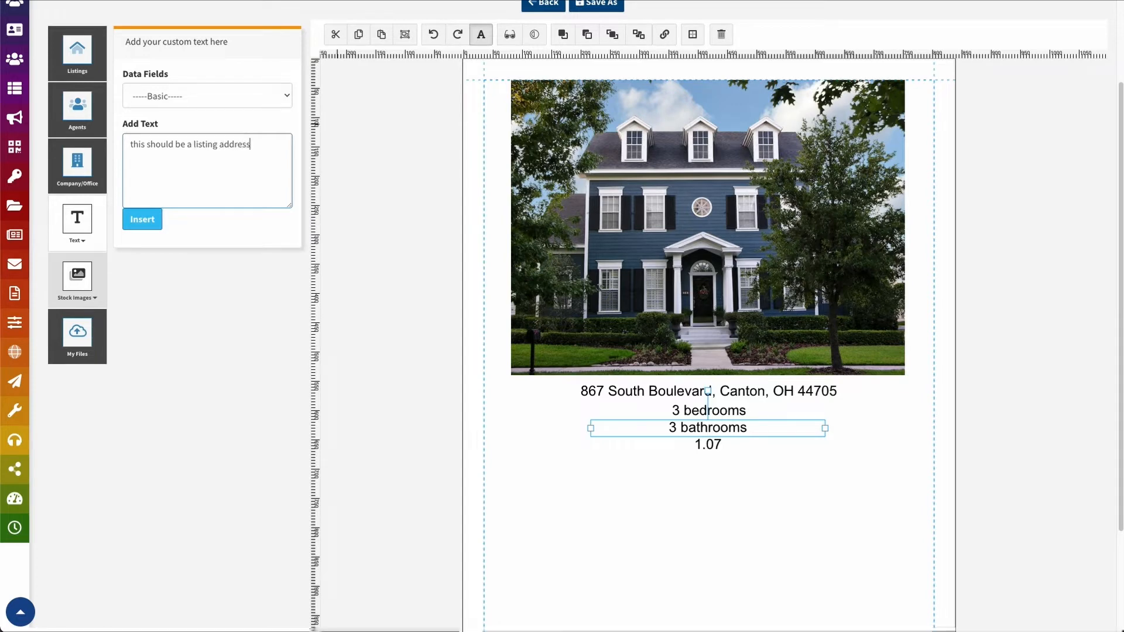
click(142, 219)
Move the placeholder text below the 1.07 line and connect it to the Listing Address field
drag(883, 378, 732, 537)
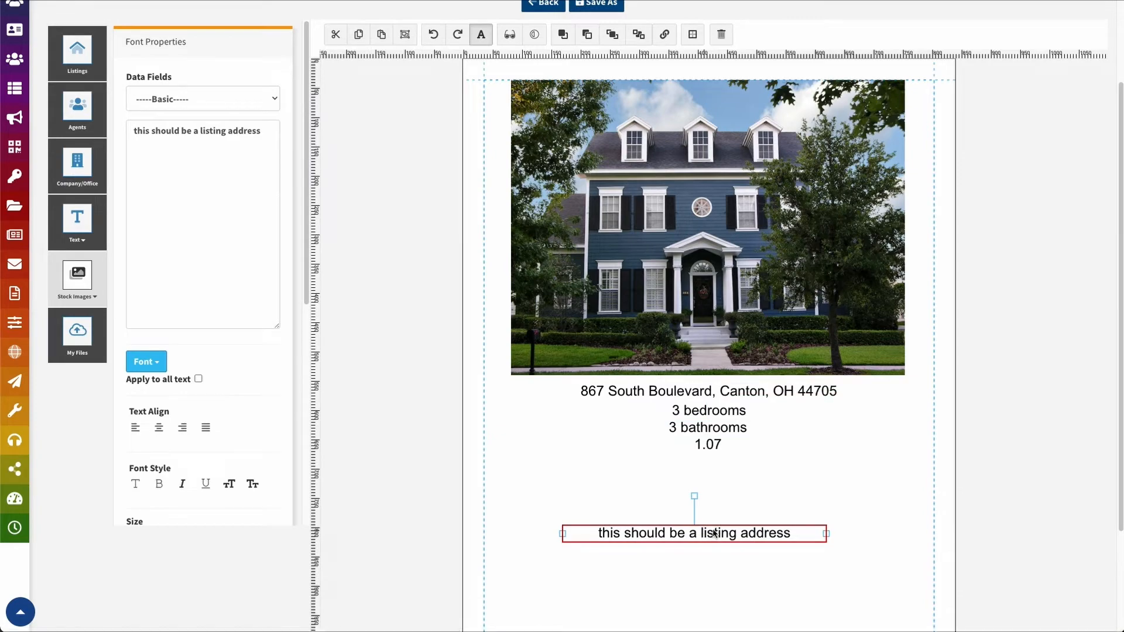
right_click(691, 540)
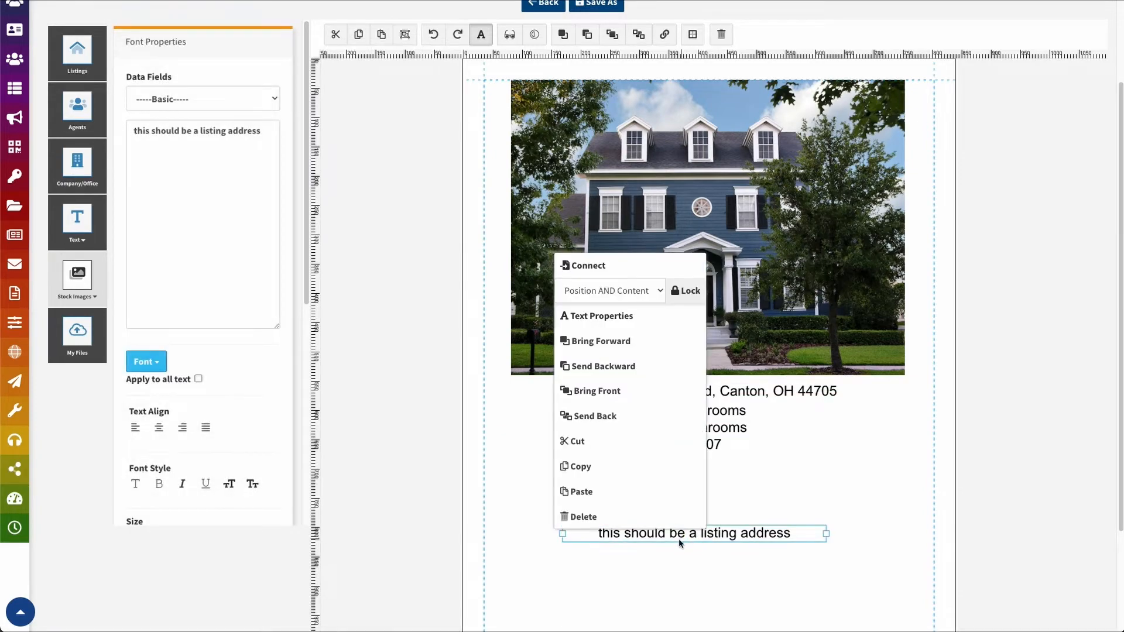
click(610, 264)
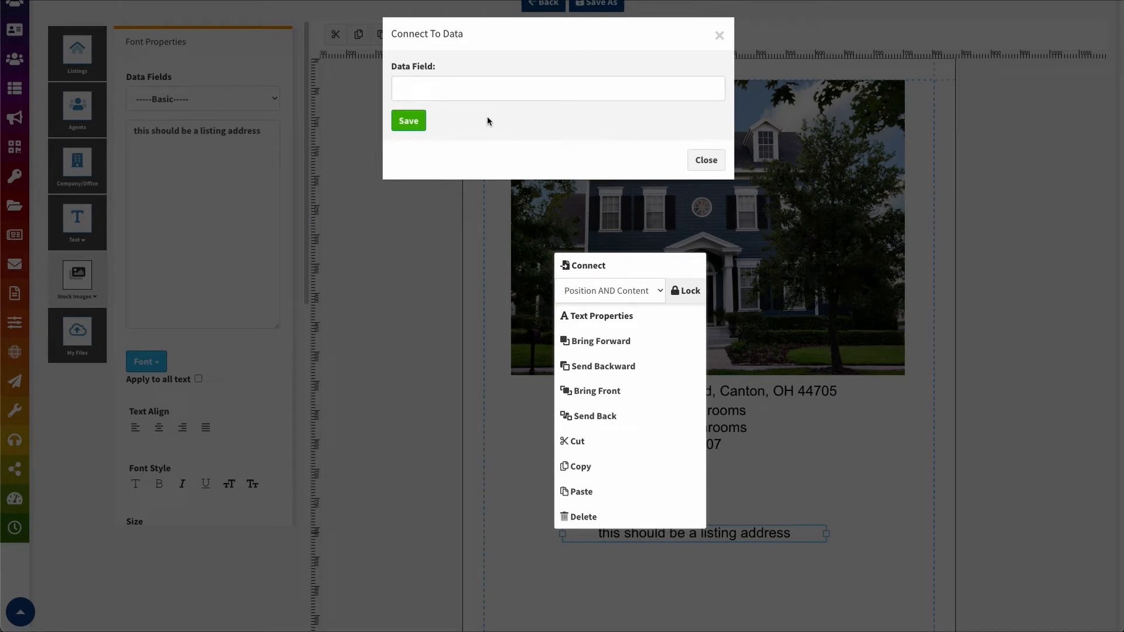
click(745, 476)
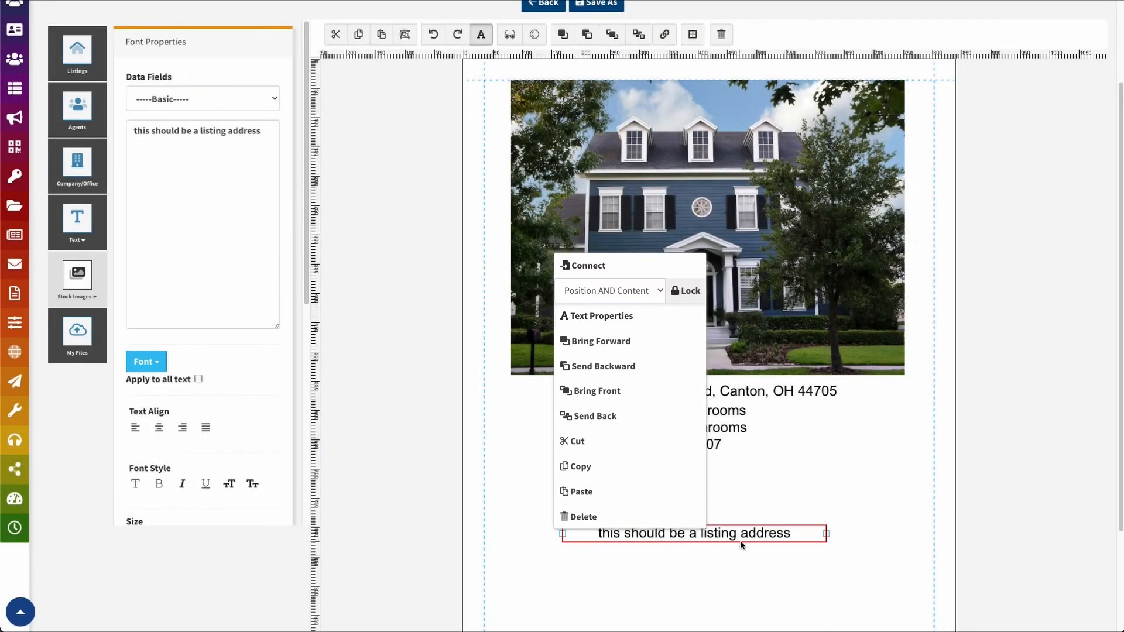
click(587, 265)
click(500, 84)
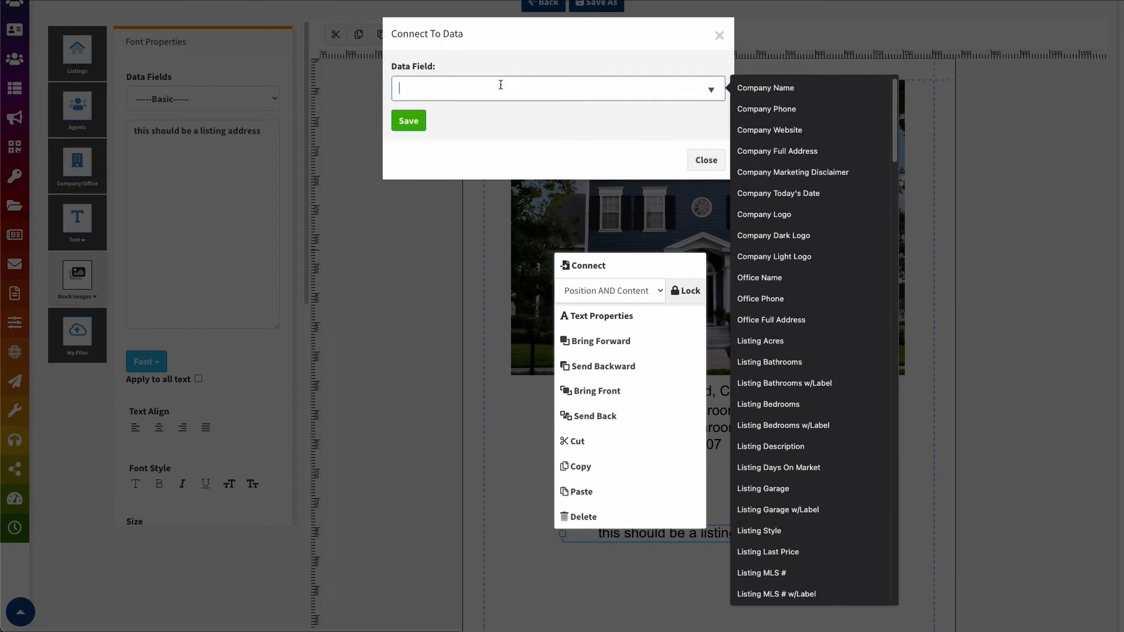
text(listing)
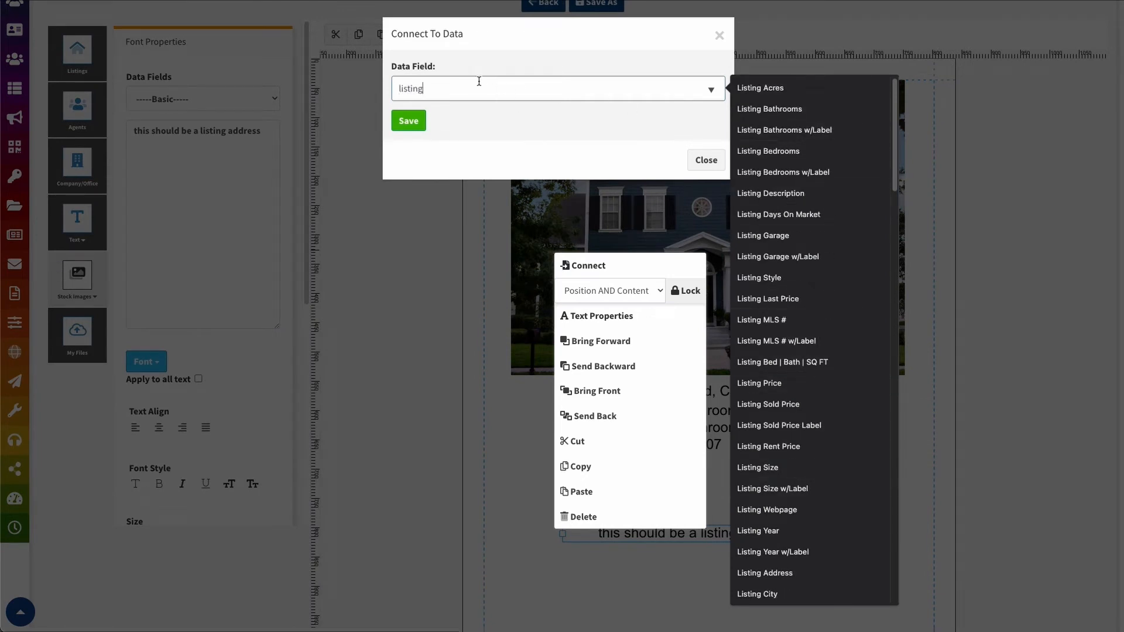
text( add)
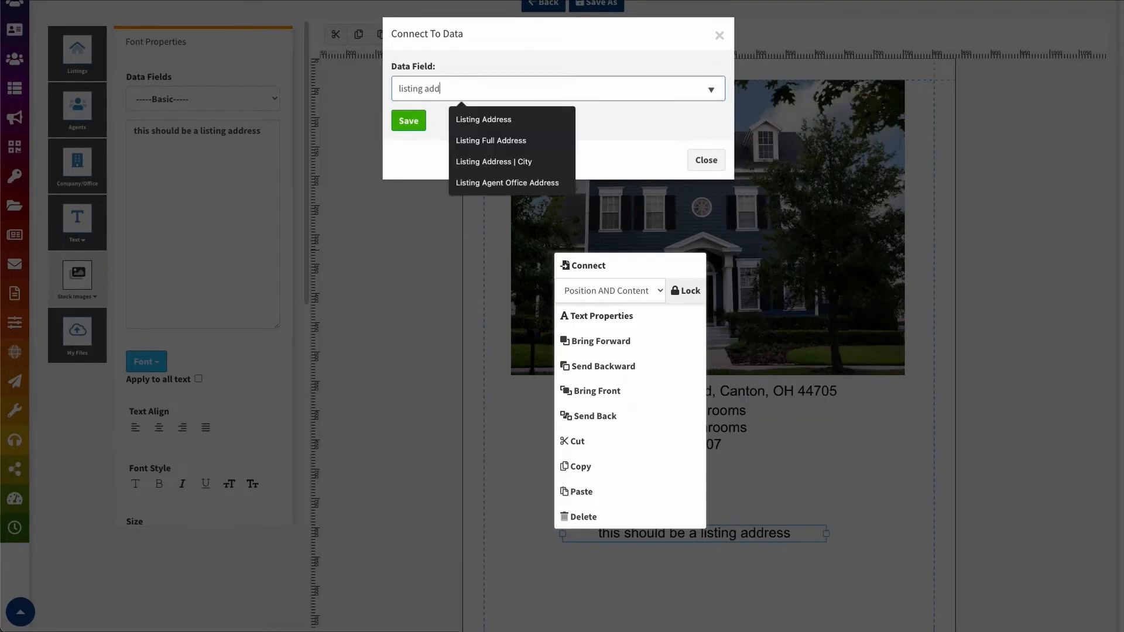
click(484, 120)
click(409, 121)
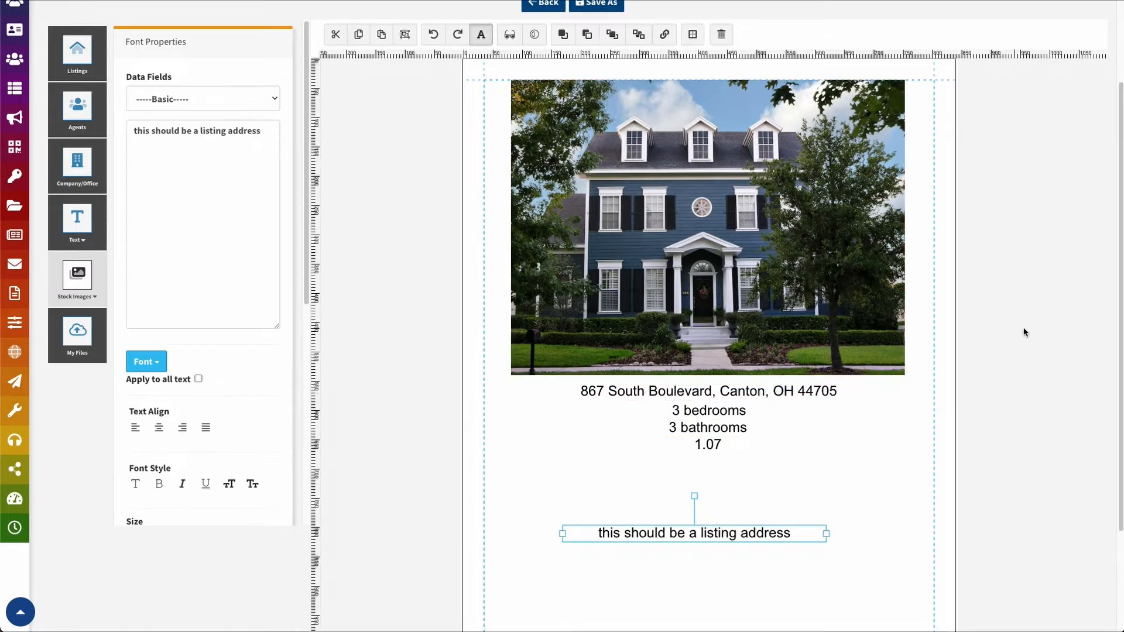
click(875, 544)
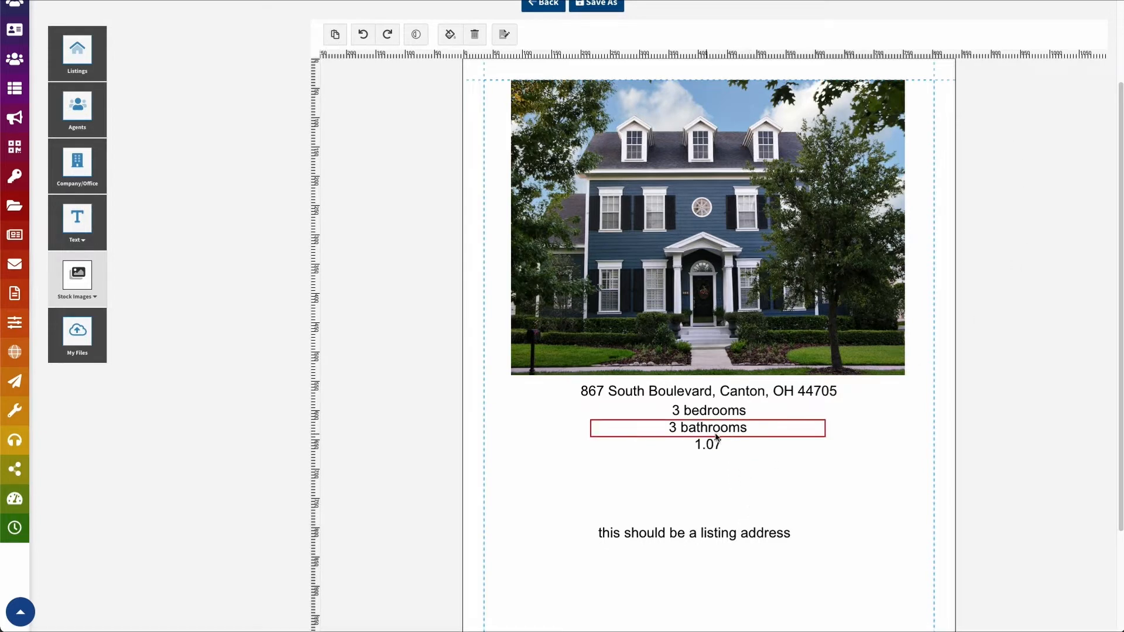
right_click(716, 436)
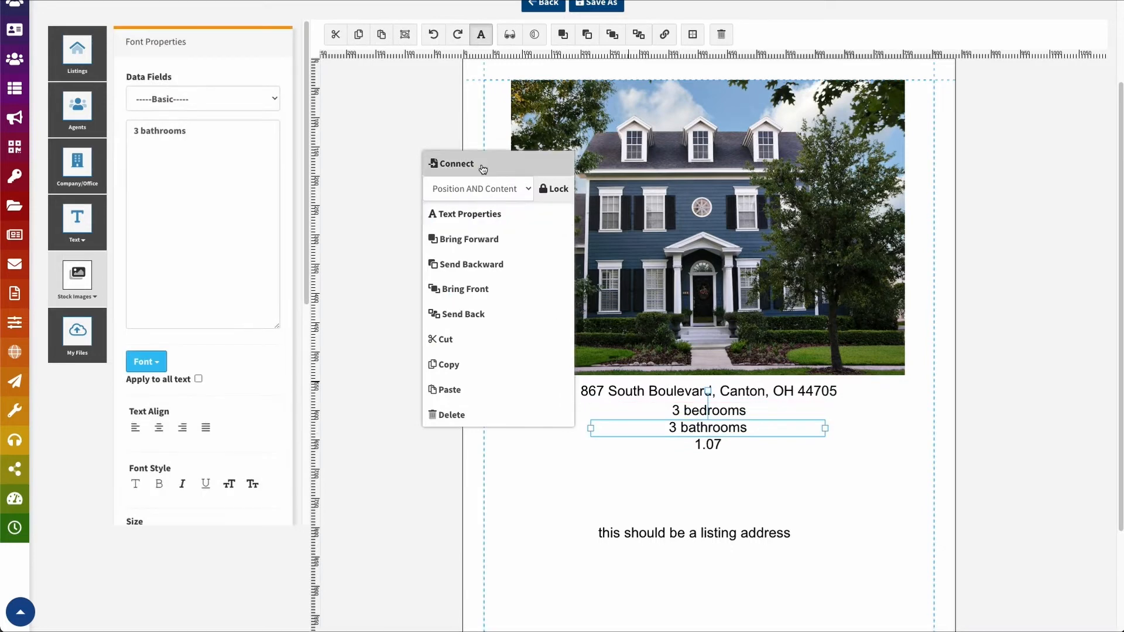
click(584, 489)
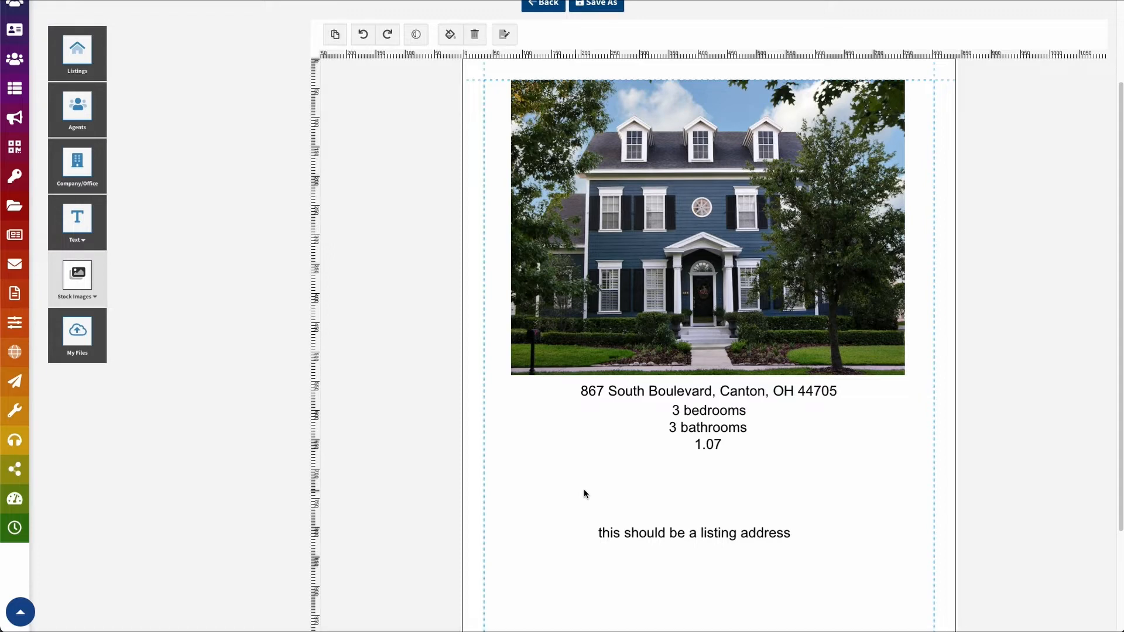
Add a blank page after page 2 and start an agent search in the Agents panel
scroll(622, 558, down, 1)
scroll(621, 558, down, 2)
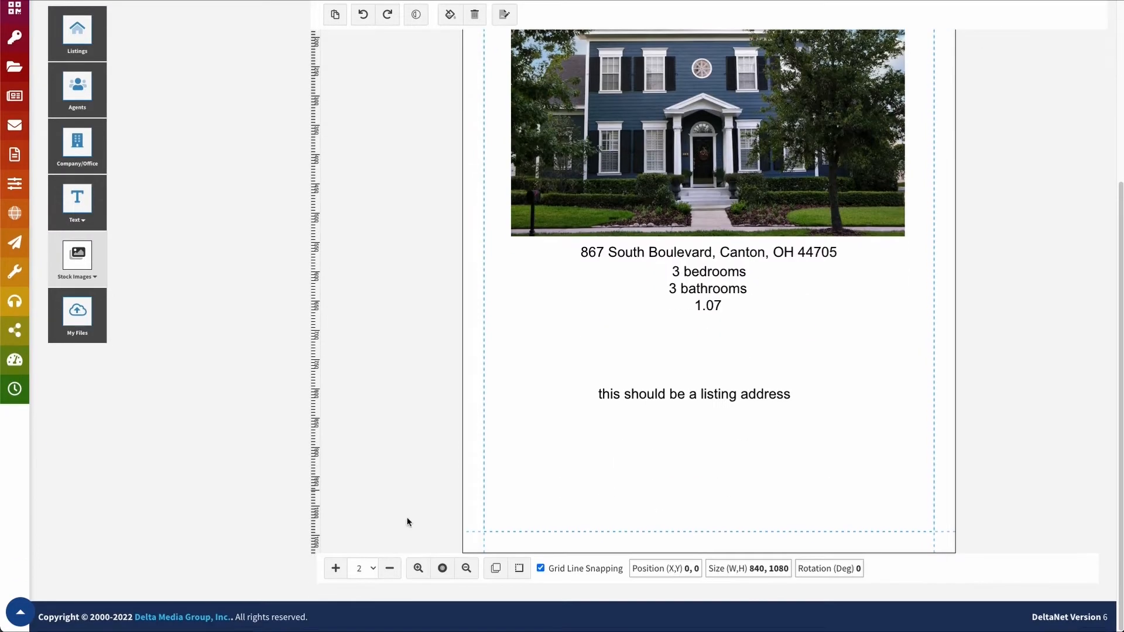
click(375, 570)
click(360, 569)
click(336, 568)
scroll(632, 291, up, 2)
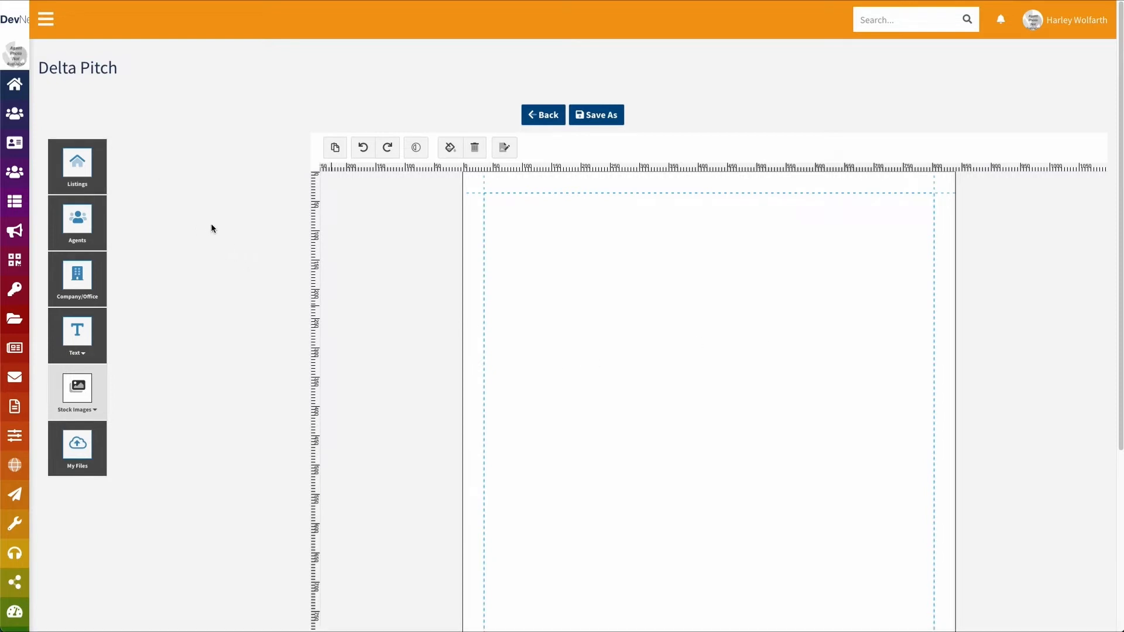
click(82, 228)
click(173, 194)
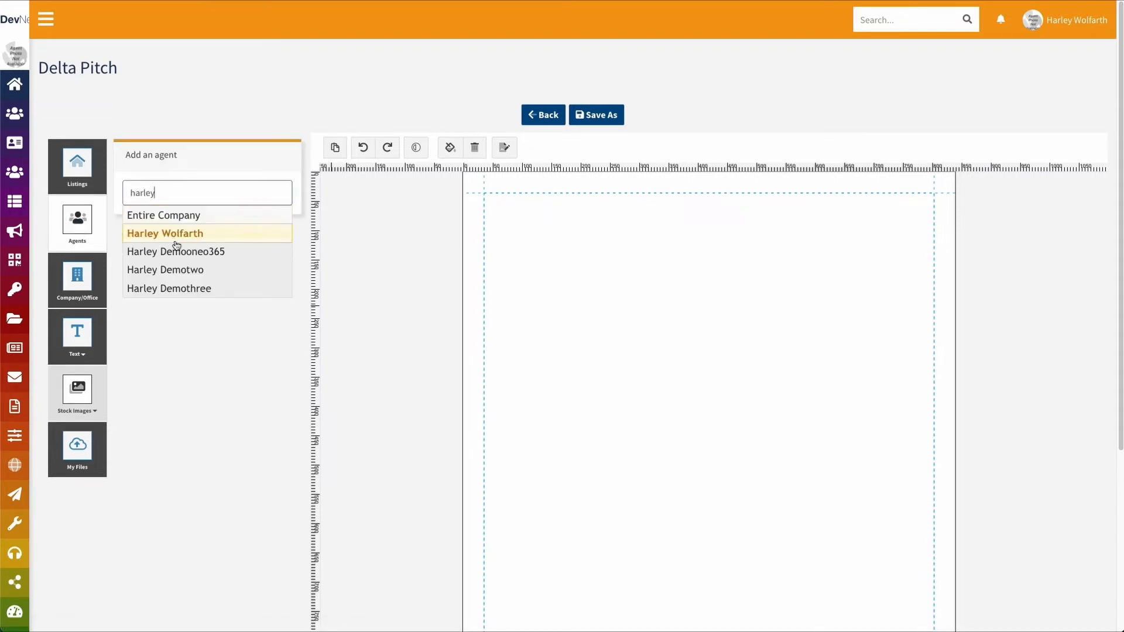
Place the chosen agent's photo on the page, shrunk and centred at the top
click(166, 270)
click(283, 308)
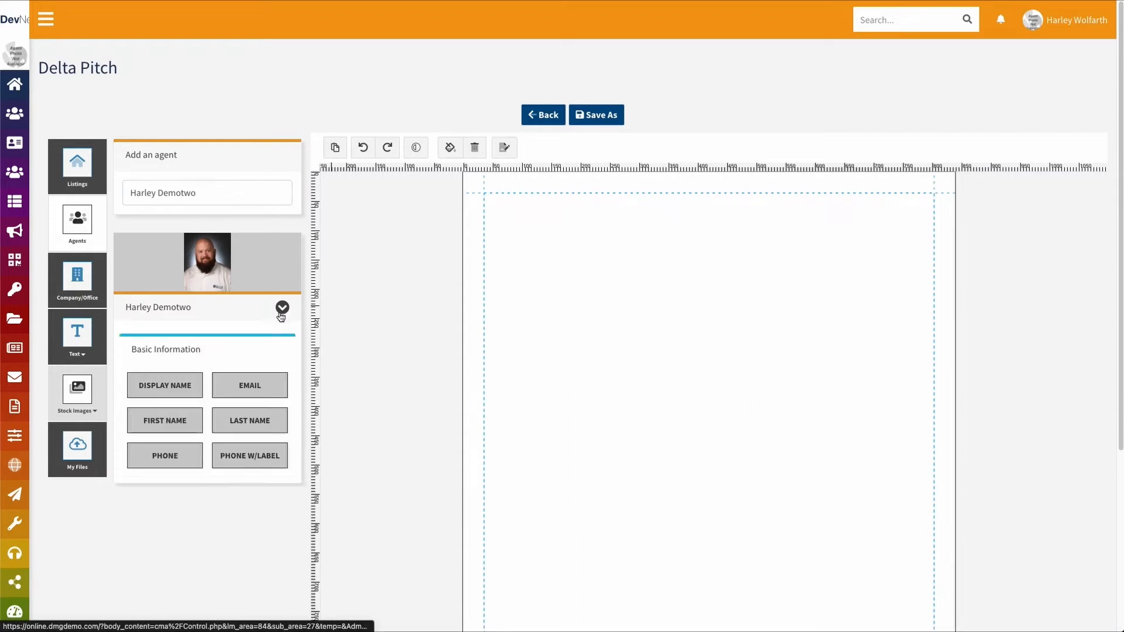
scroll(285, 323, down, 2)
scroll(284, 325, down, 2)
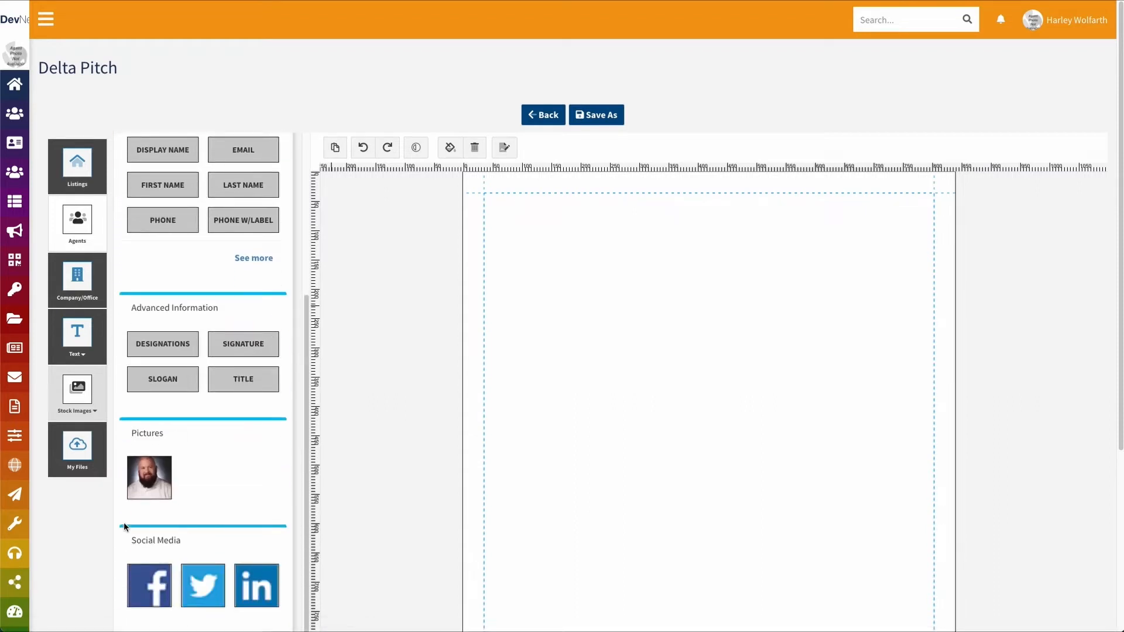
click(152, 486)
drag(652, 533, 739, 372)
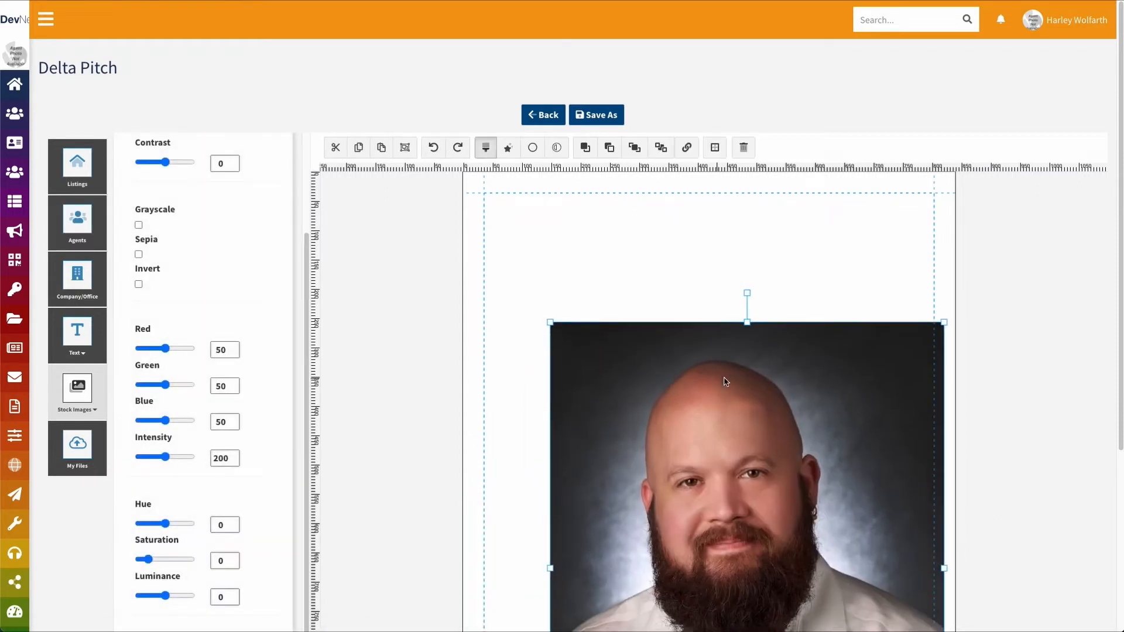
drag(551, 323, 732, 548)
drag(835, 605, 706, 250)
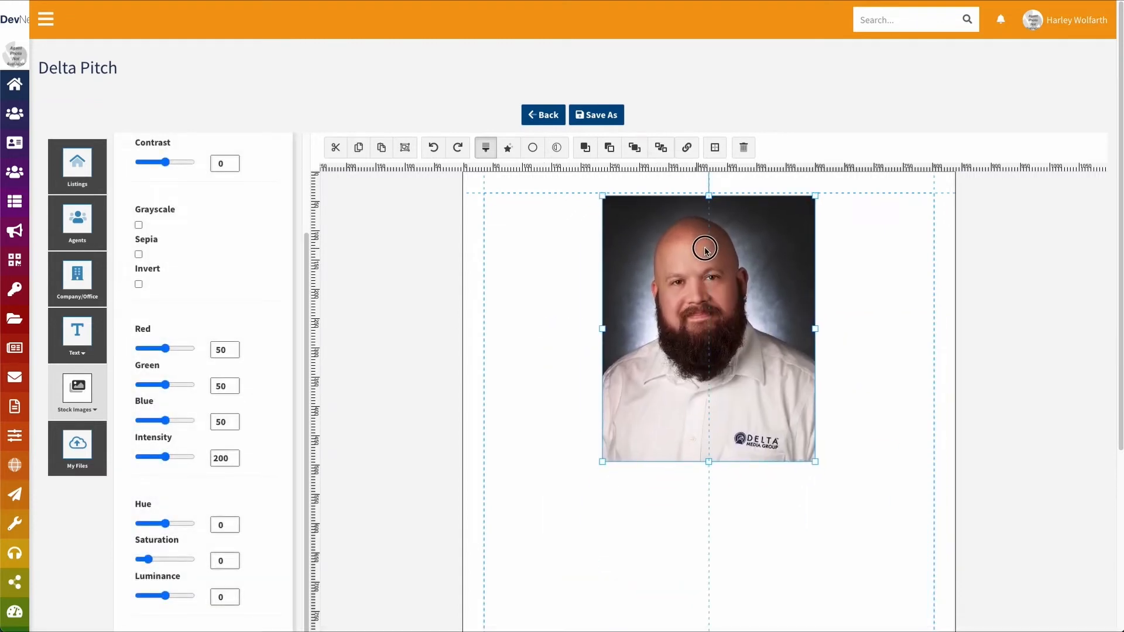
Add the agent's display name, centre-aligned, directly beneath the photo
click(77, 222)
scroll(142, 220, up, 1)
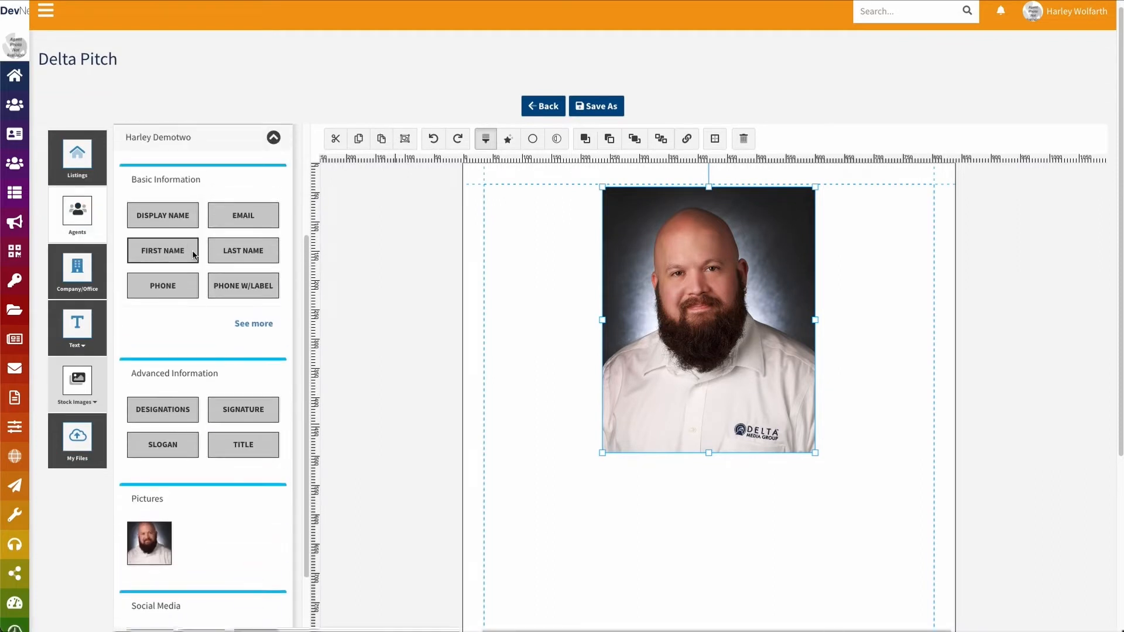
click(168, 216)
click(538, 231)
drag(538, 232, 608, 501)
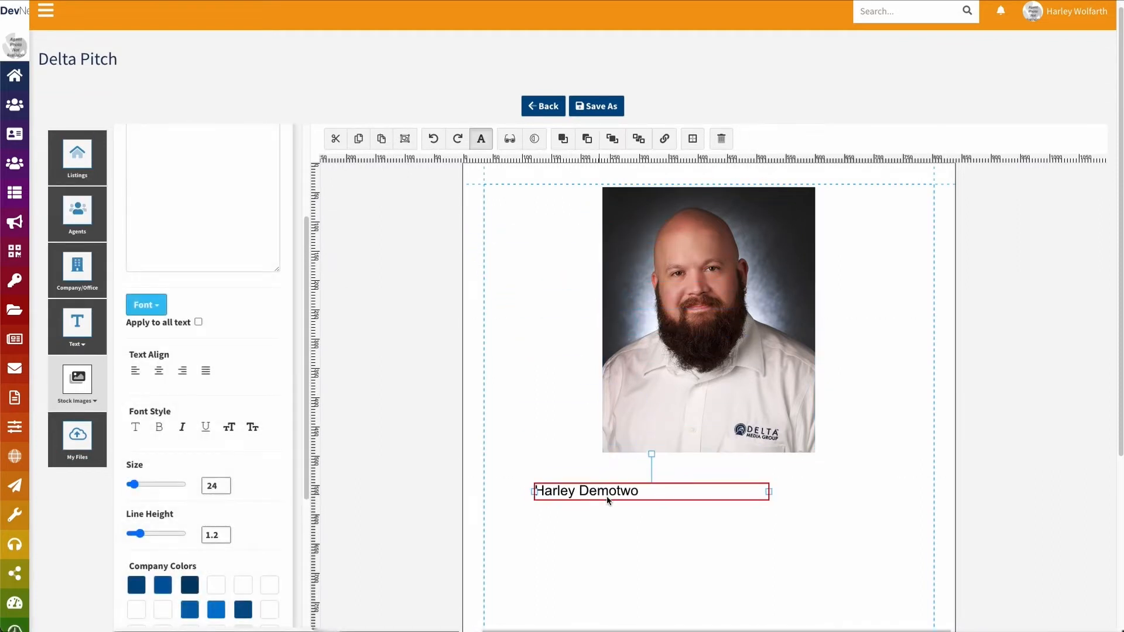
click(159, 372)
drag(658, 496, 711, 467)
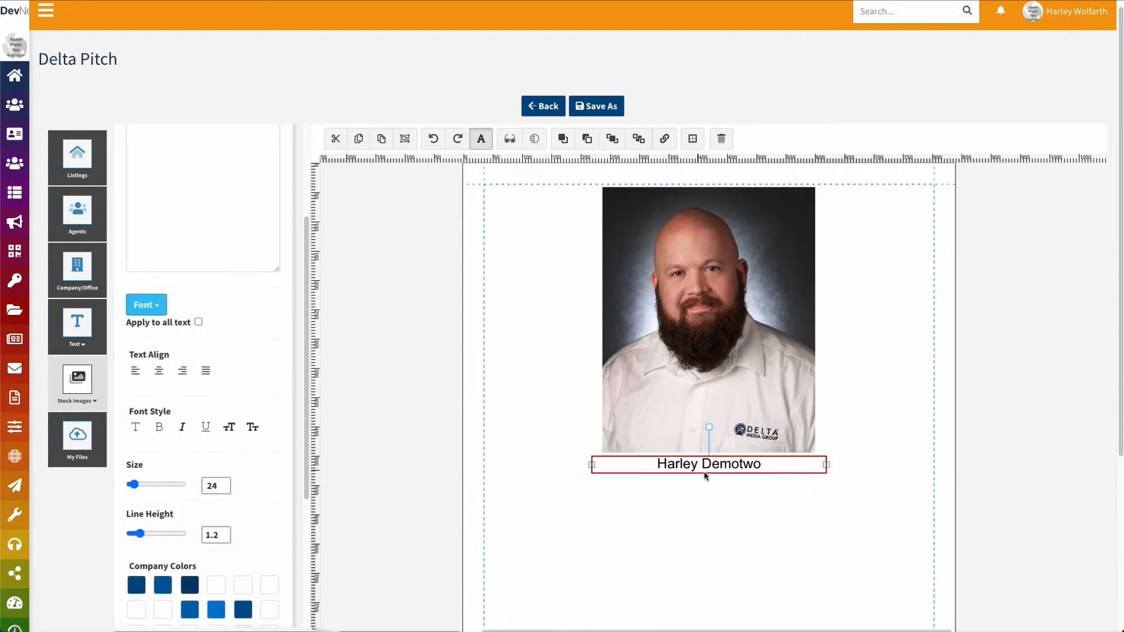
Confirm the photo is linked to the Agent Photo data field
right_click(703, 314)
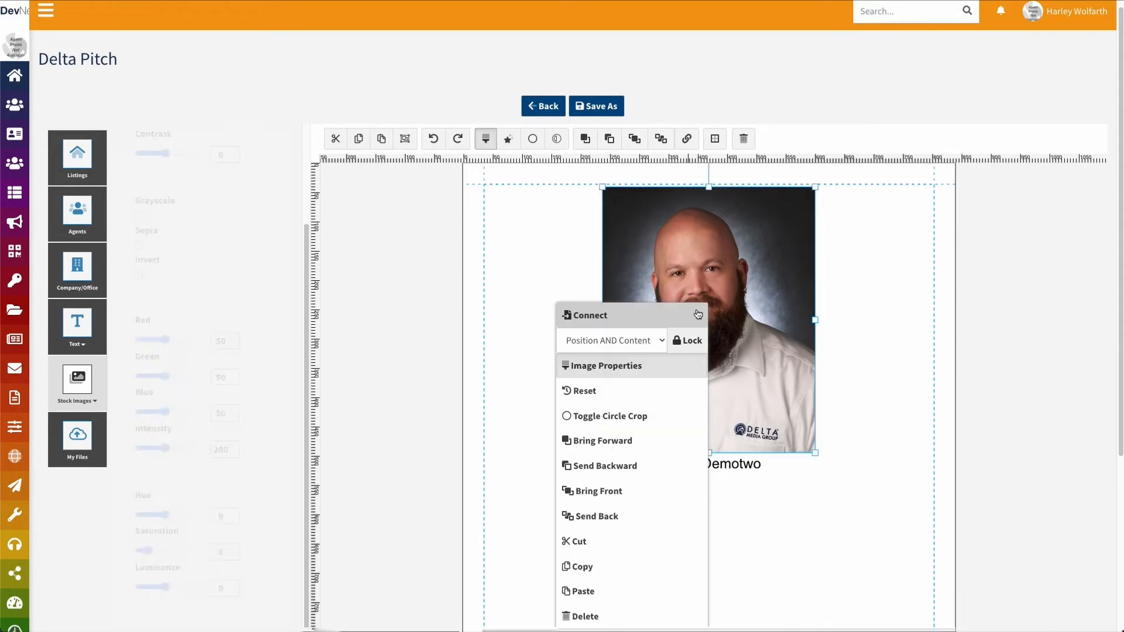
click(657, 317)
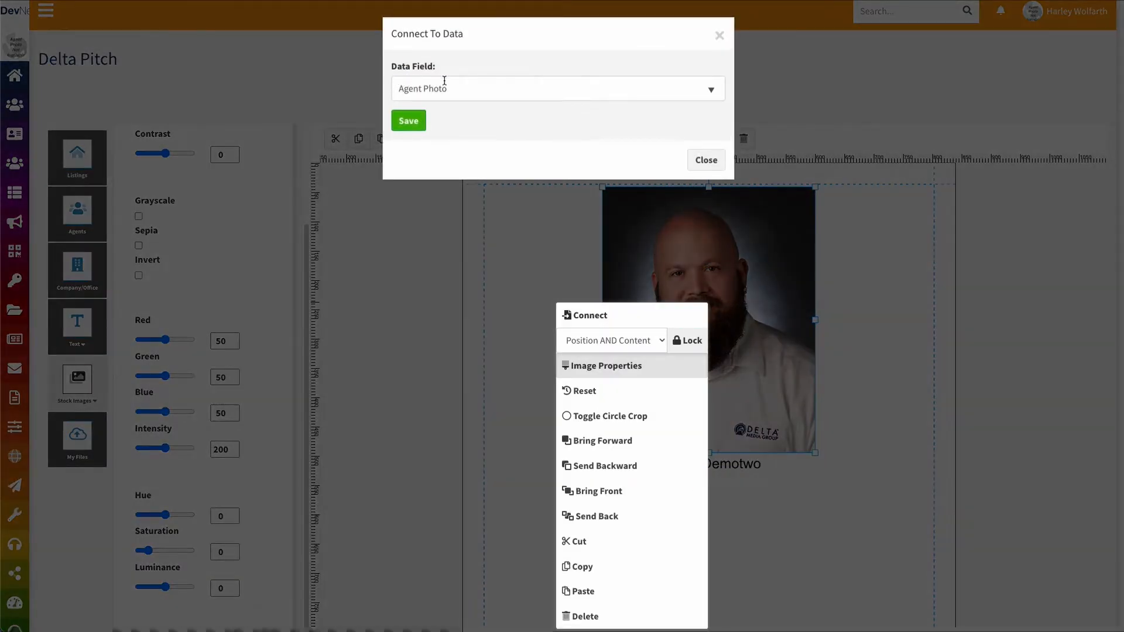
click(706, 160)
click(565, 277)
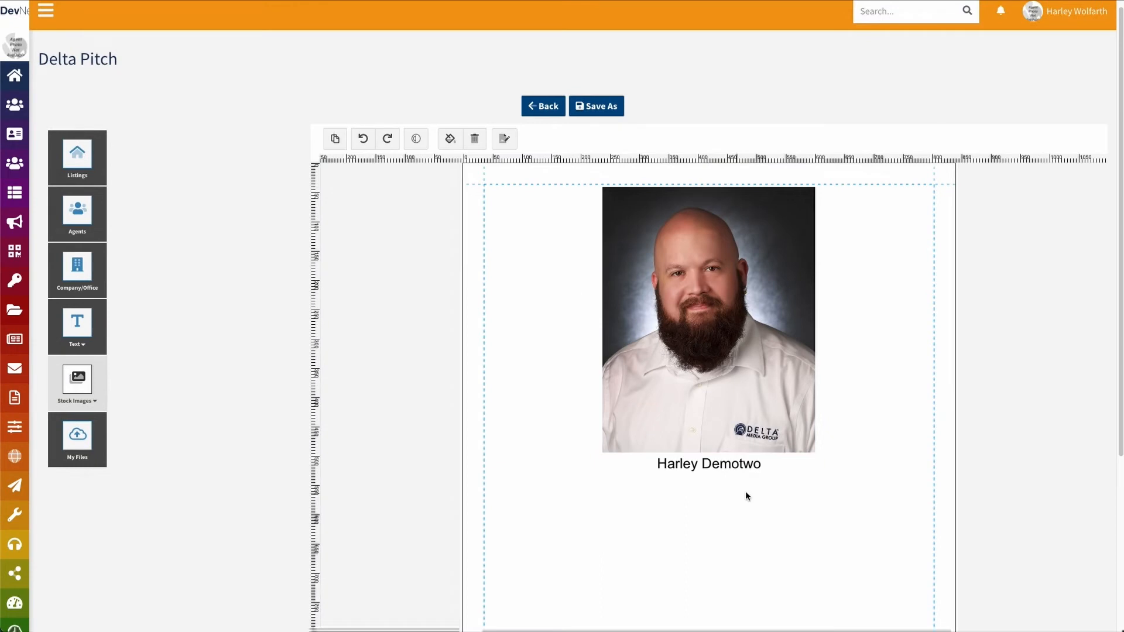
Add the agent's phone number field and place it below the name
mouse_move(15, 162)
click(82, 222)
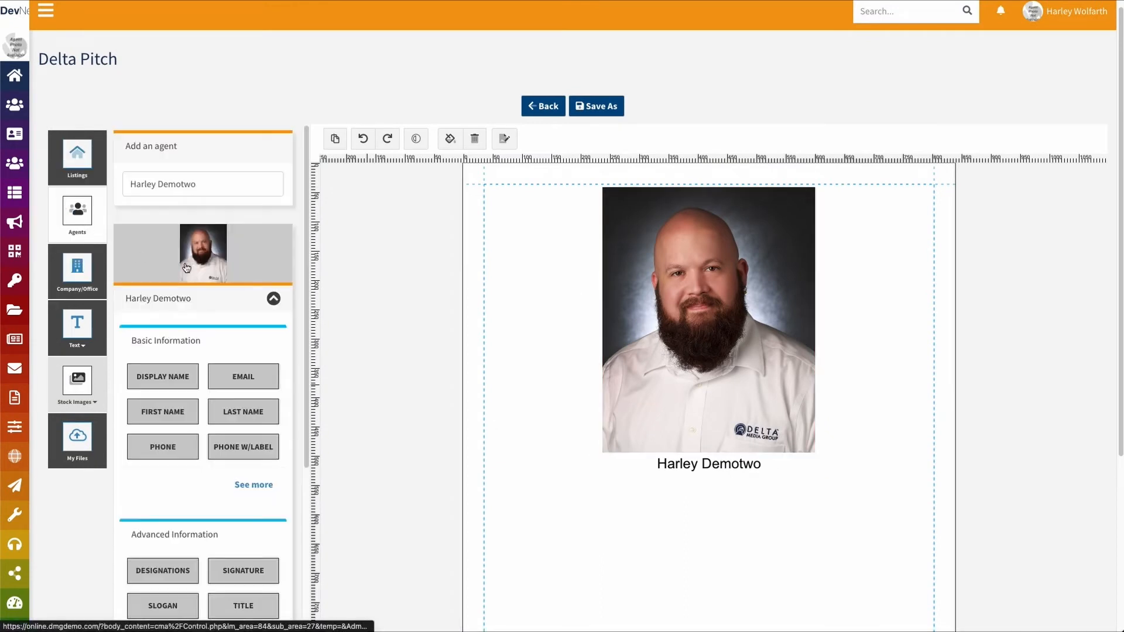
scroll(174, 359, down, 2)
click(157, 356)
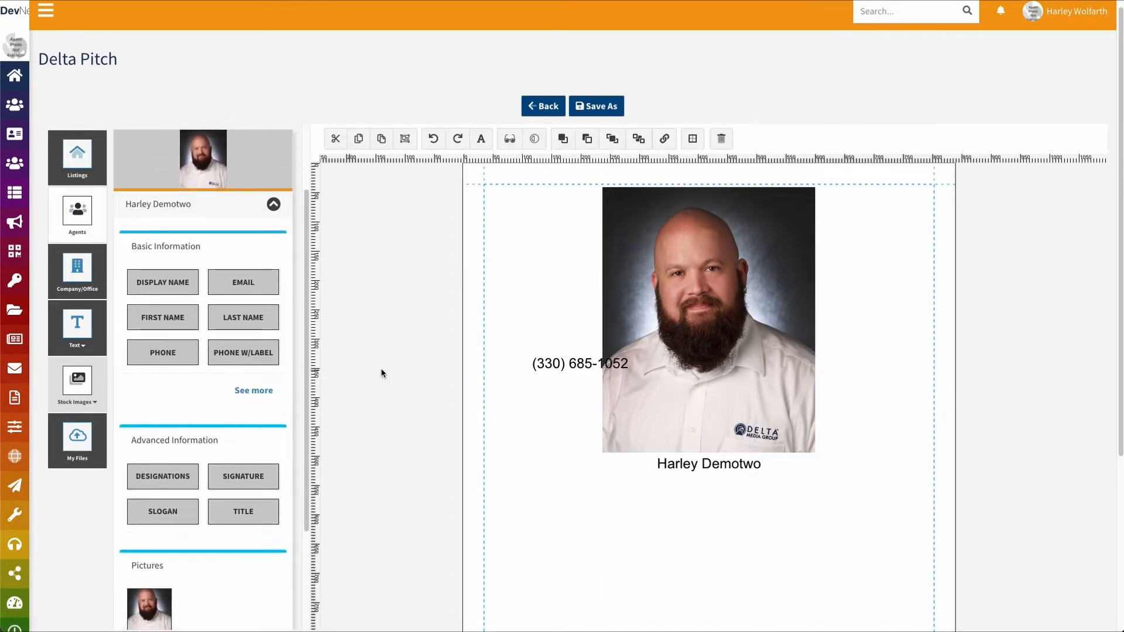
drag(574, 366, 687, 480)
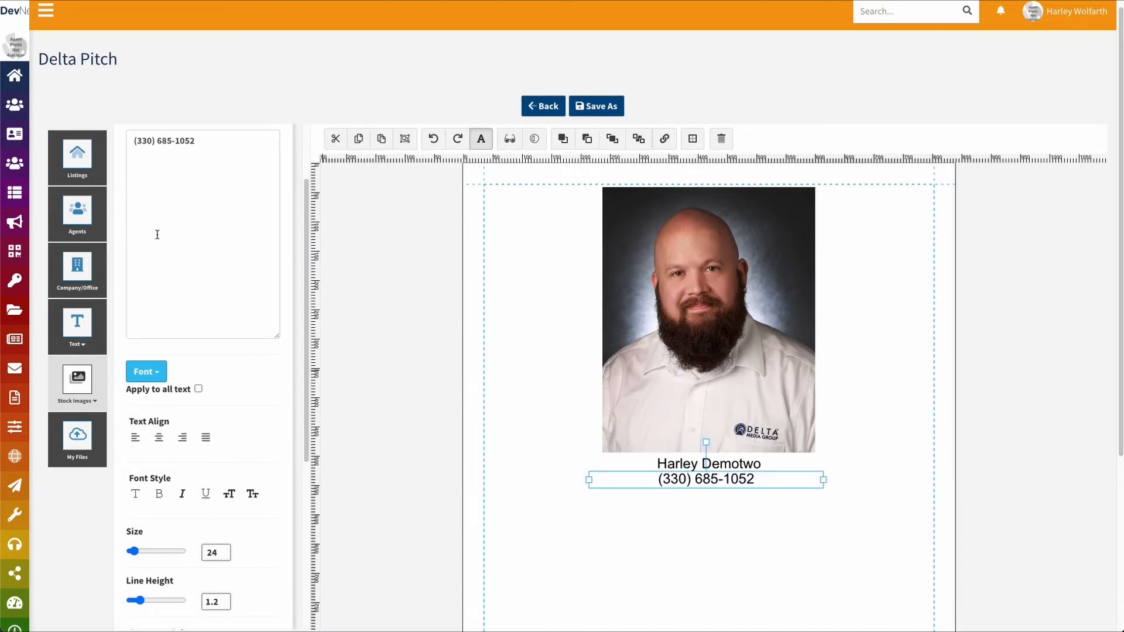
Add the agent's e-mail address field and place it below the phone number
click(77, 210)
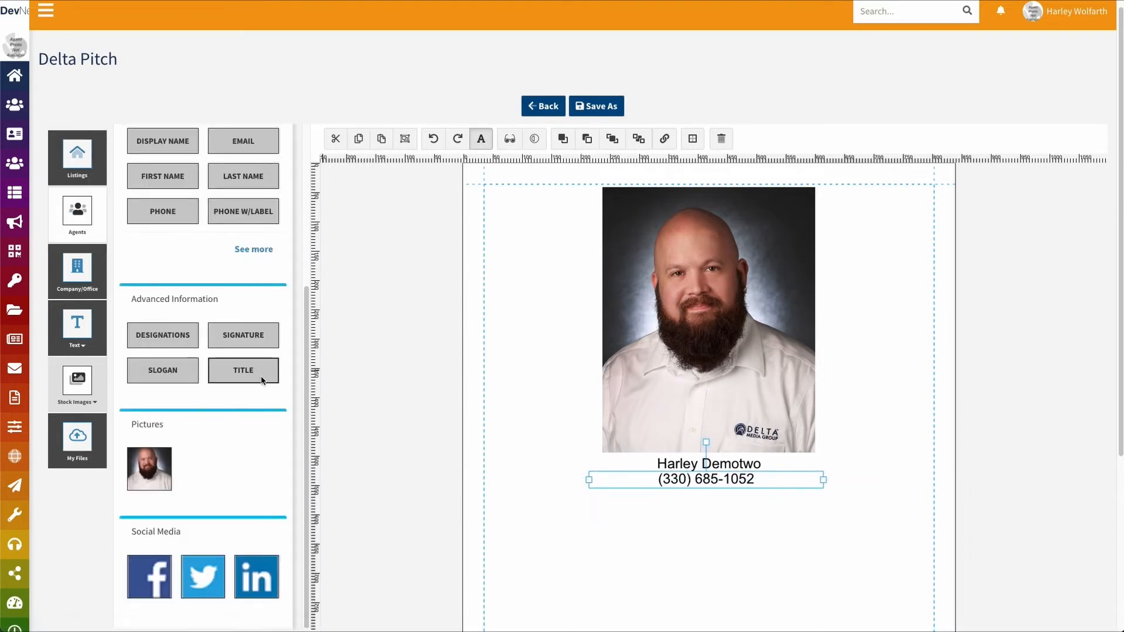
scroll(252, 380, up, 1)
click(243, 153)
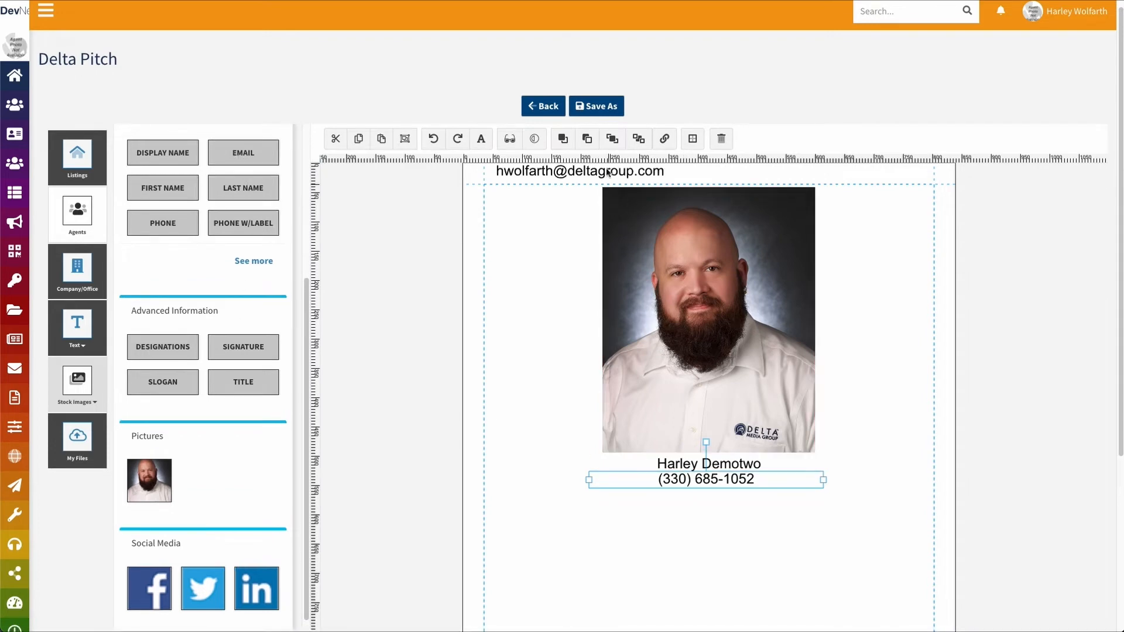
drag(594, 171, 726, 504)
click(778, 582)
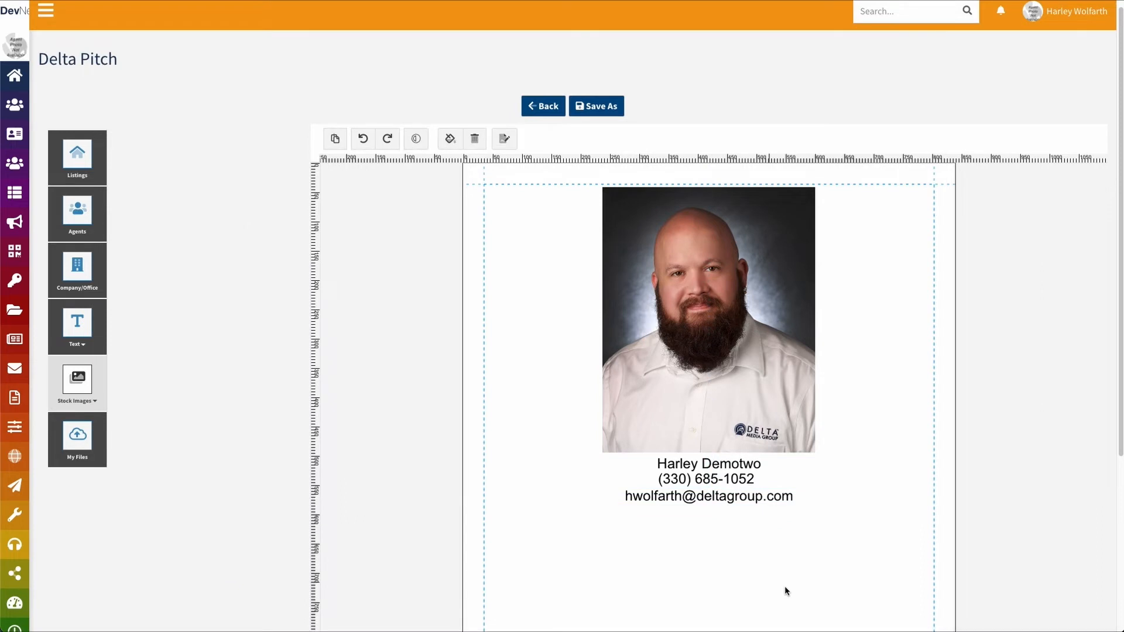
scroll(869, 286, down, 1)
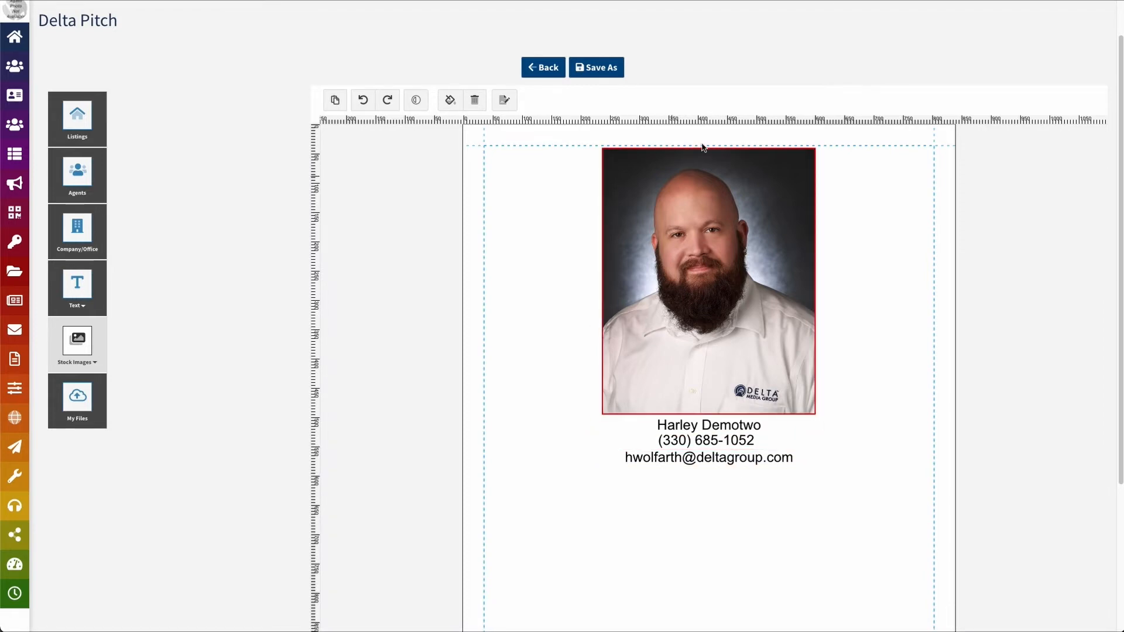
Append a blank fourth page with the + button beside the page list
scroll(268, 451, down, 4)
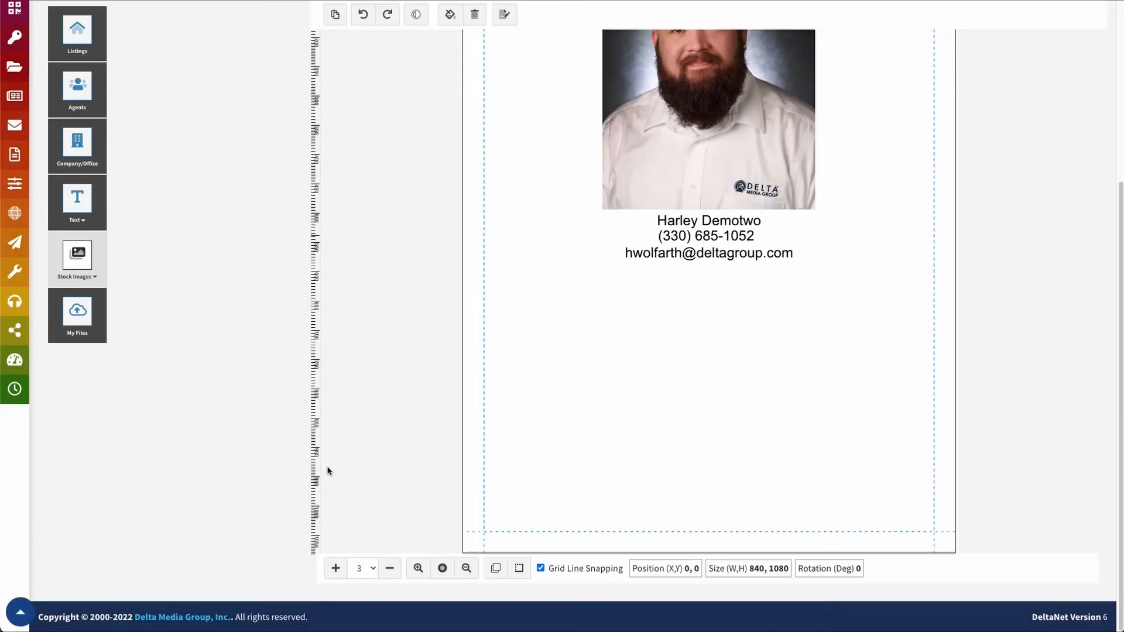
click(382, 568)
click(616, 35)
click(369, 570)
click(355, 569)
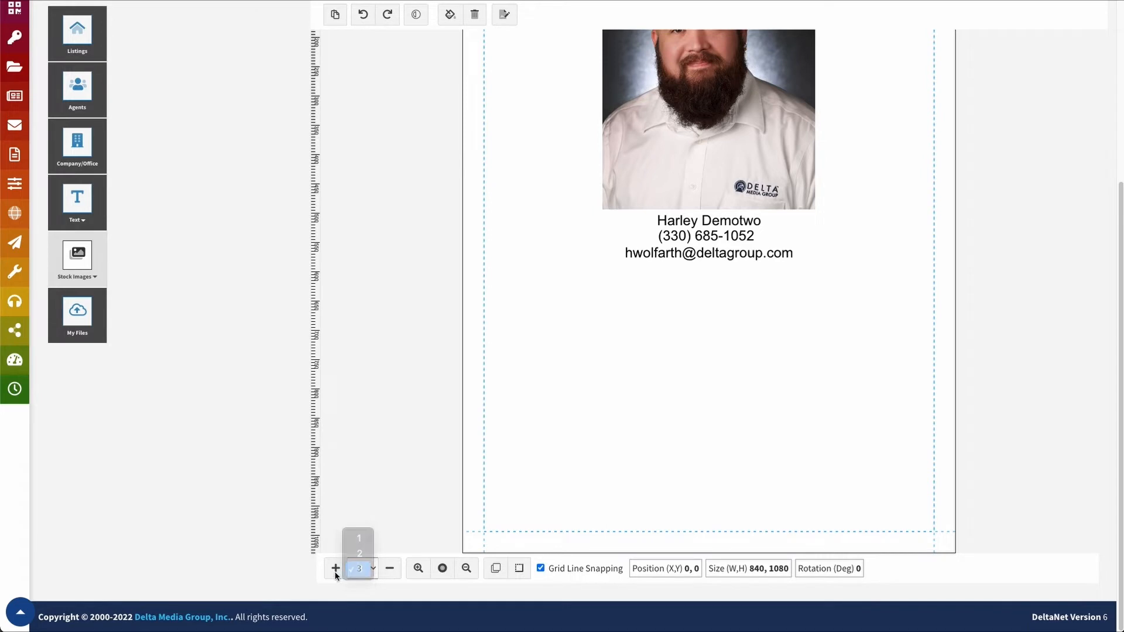
click(337, 571)
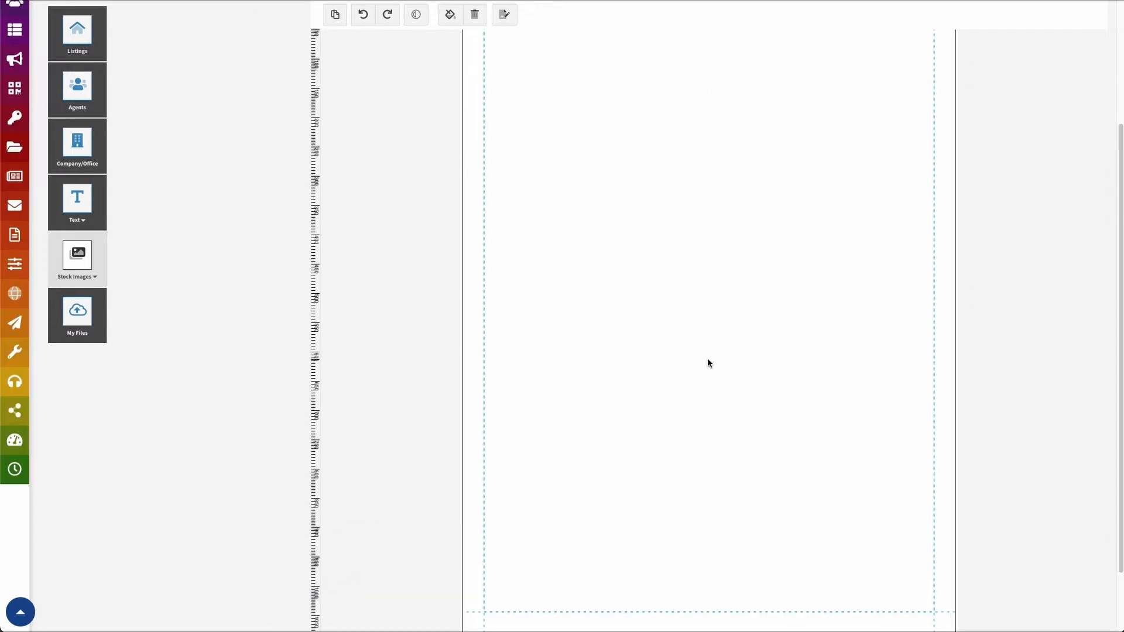
scroll(664, 401, up, 3)
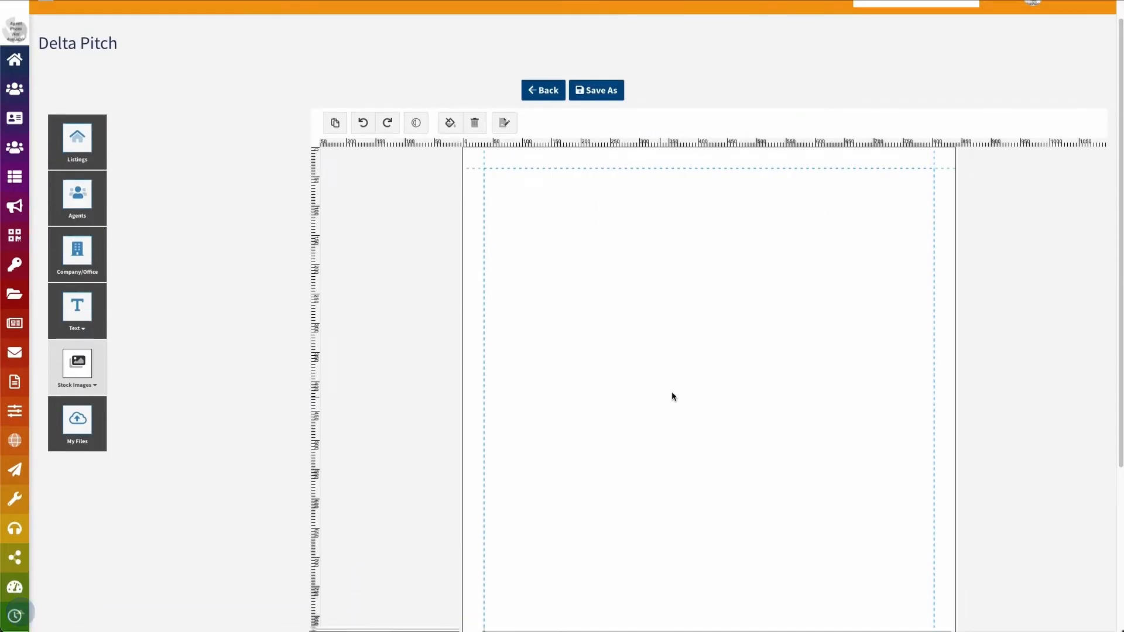
scroll(675, 375, down, 1)
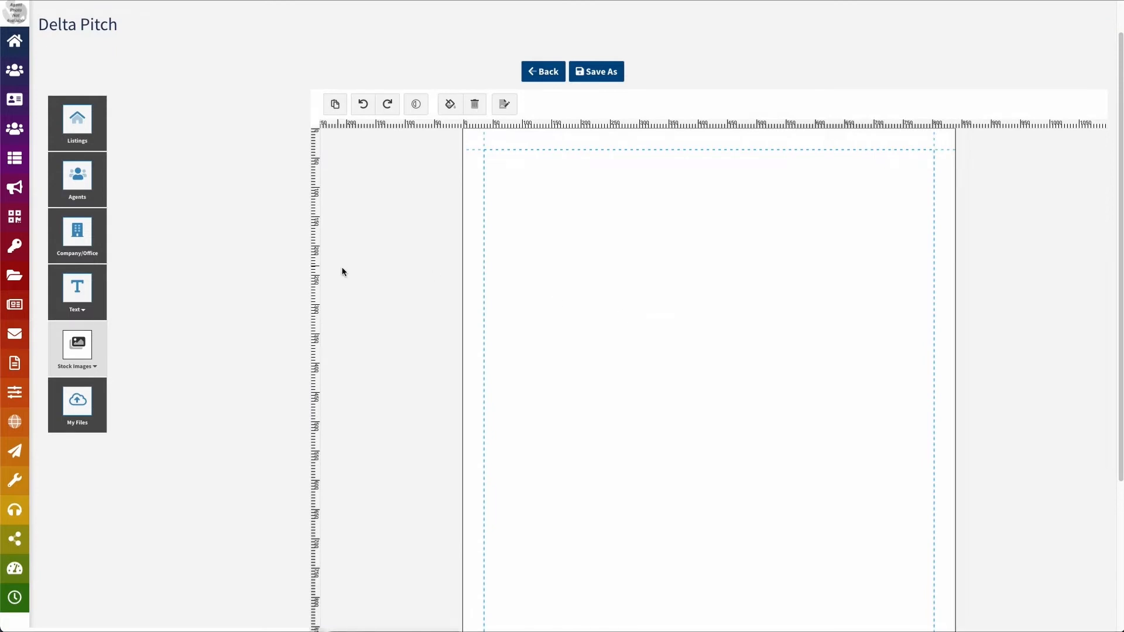
Choose plain custom Text as the text element type instead of Testimonial
click(84, 310)
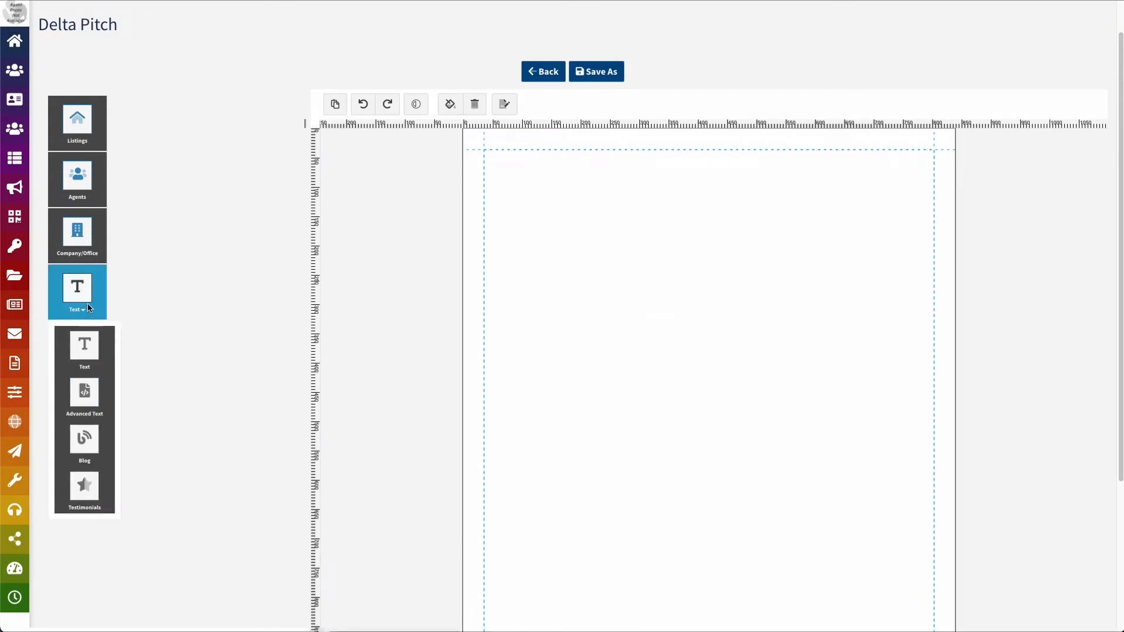
click(84, 488)
click(192, 152)
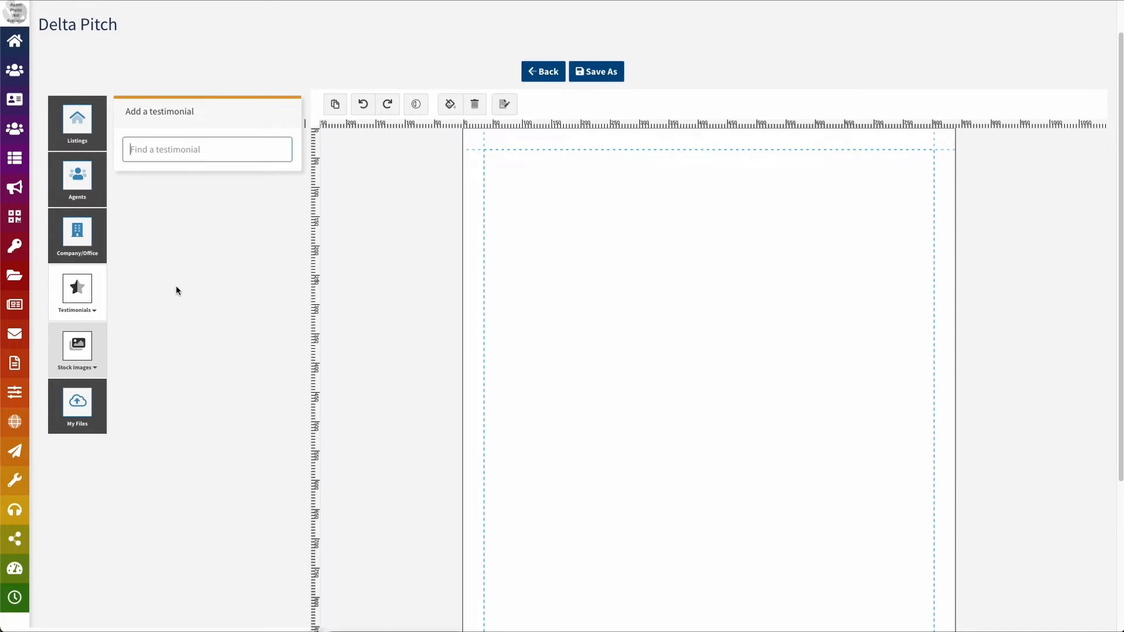
click(85, 304)
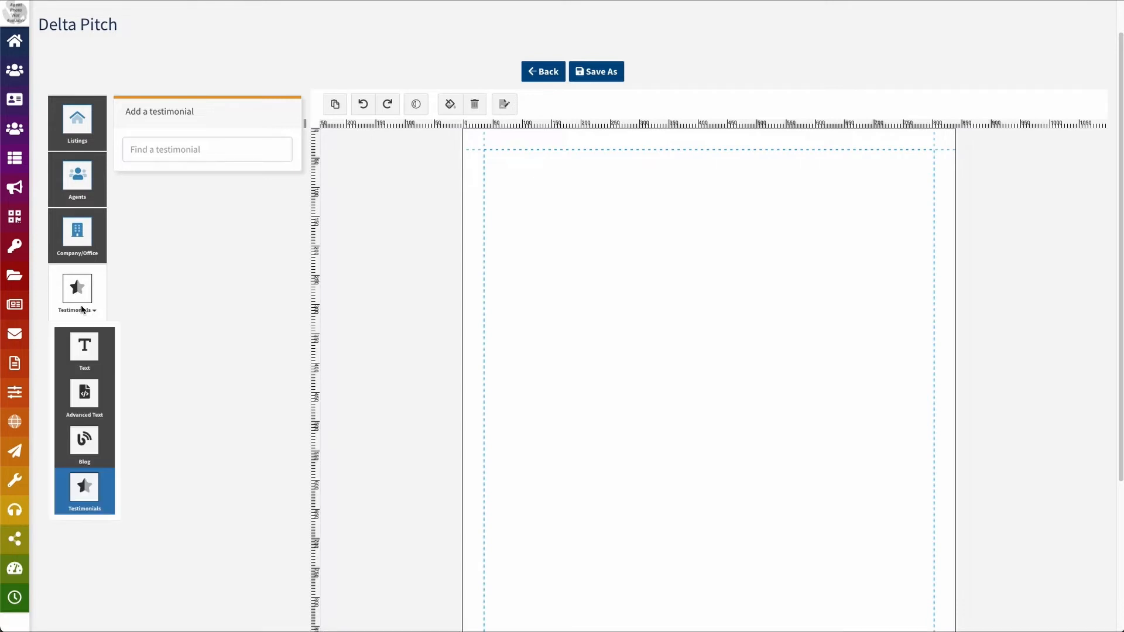
click(85, 352)
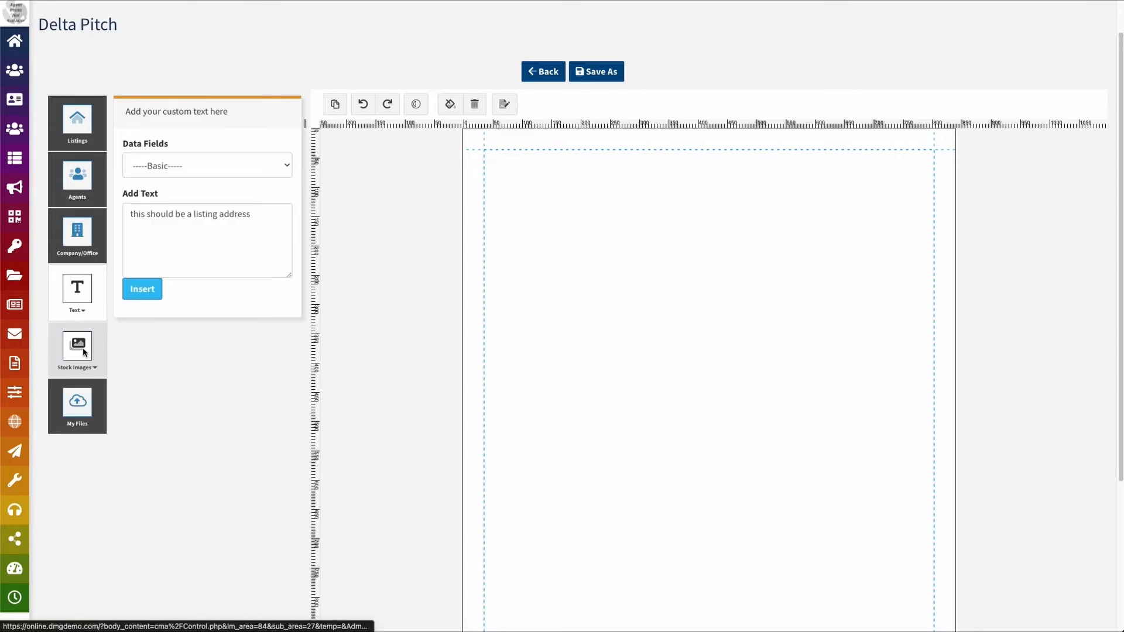
Replace the placeholder with a dash and the seller's name, insert it and move it to the page top
click(247, 237)
key(ctrl+a)
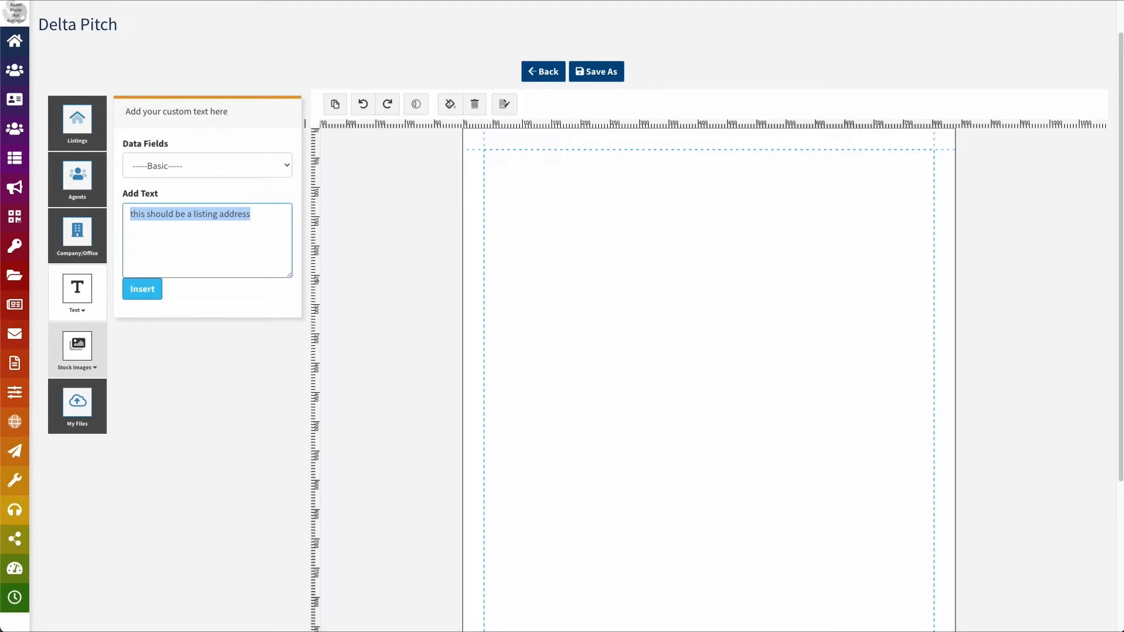
text(Sally)
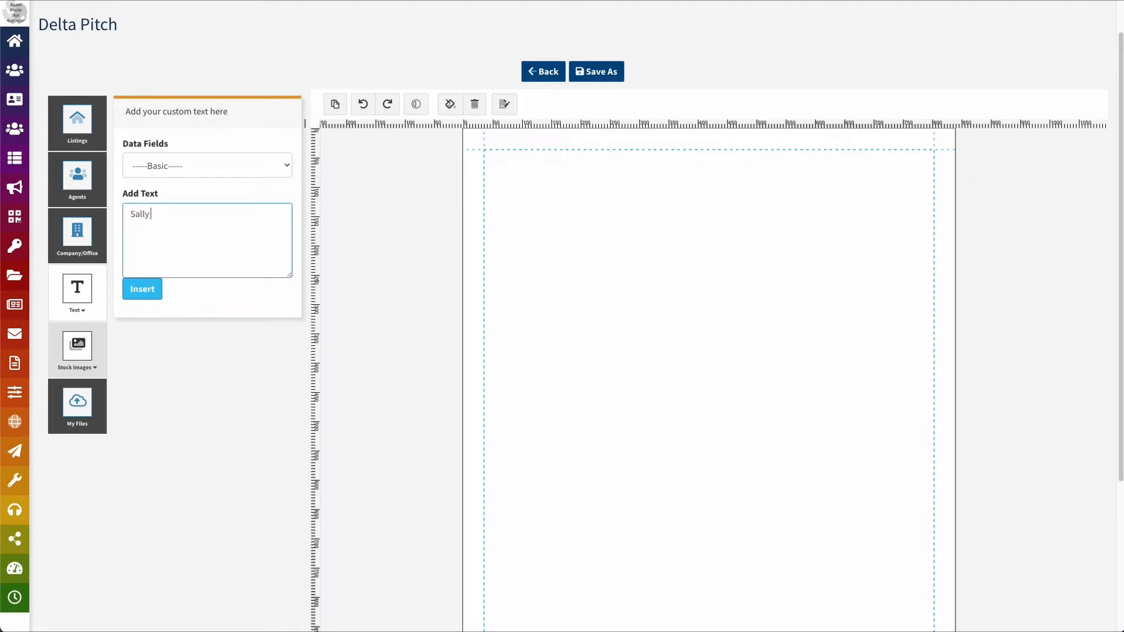
text(-)
key(ctrl+a)
click(142, 289)
drag(791, 455, 601, 193)
Deselect the signature line and start a second plain text element
click(216, 206)
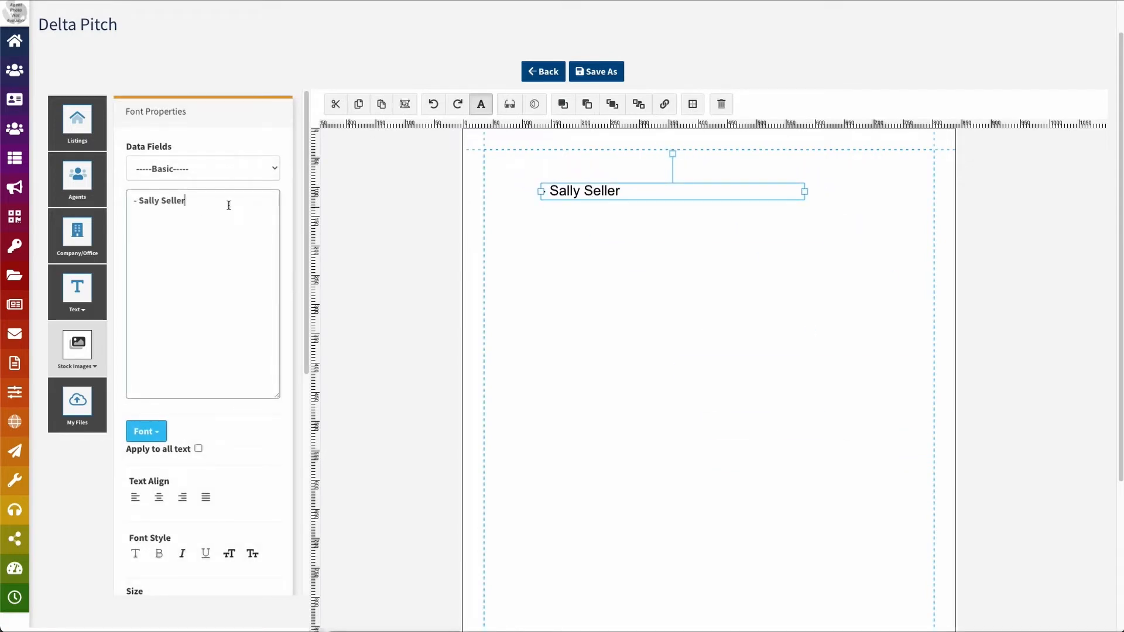
click(578, 315)
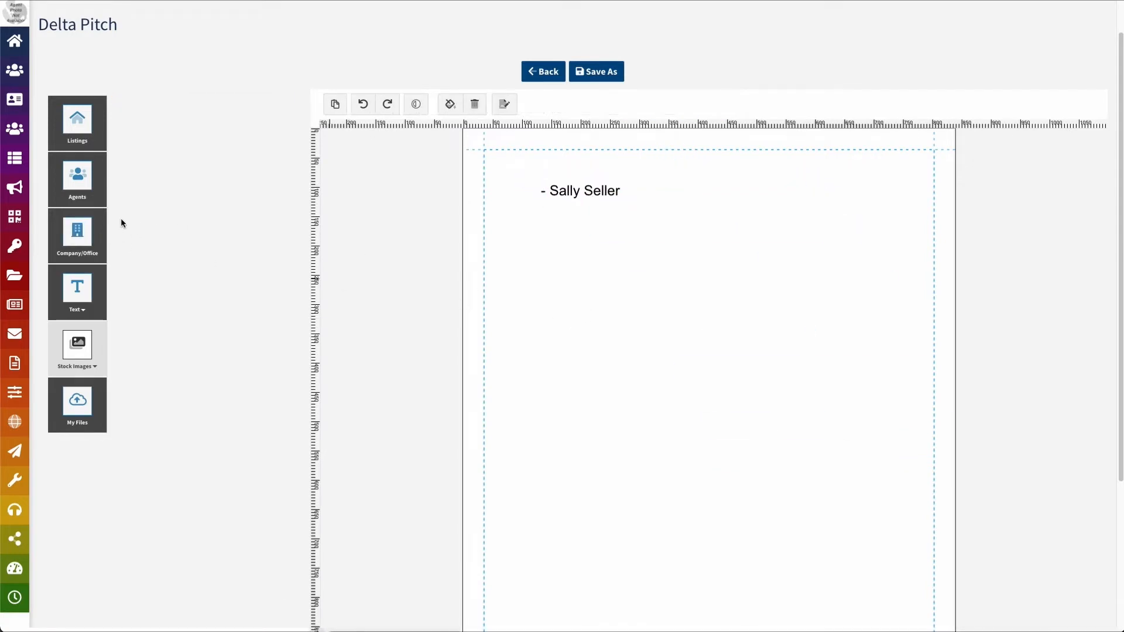
click(79, 299)
click(91, 338)
Insert 'This was a great transaction' and position it just below the signature line
double_click(217, 237)
key(ctrl+a)
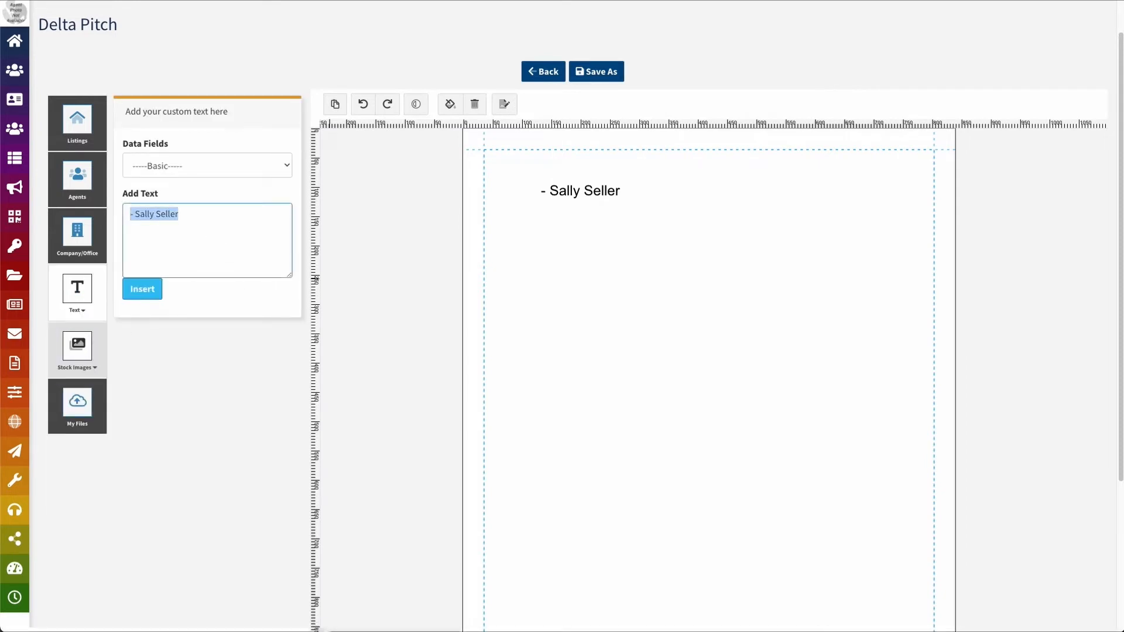
key(BackSpace)
text(This was a great transaction)
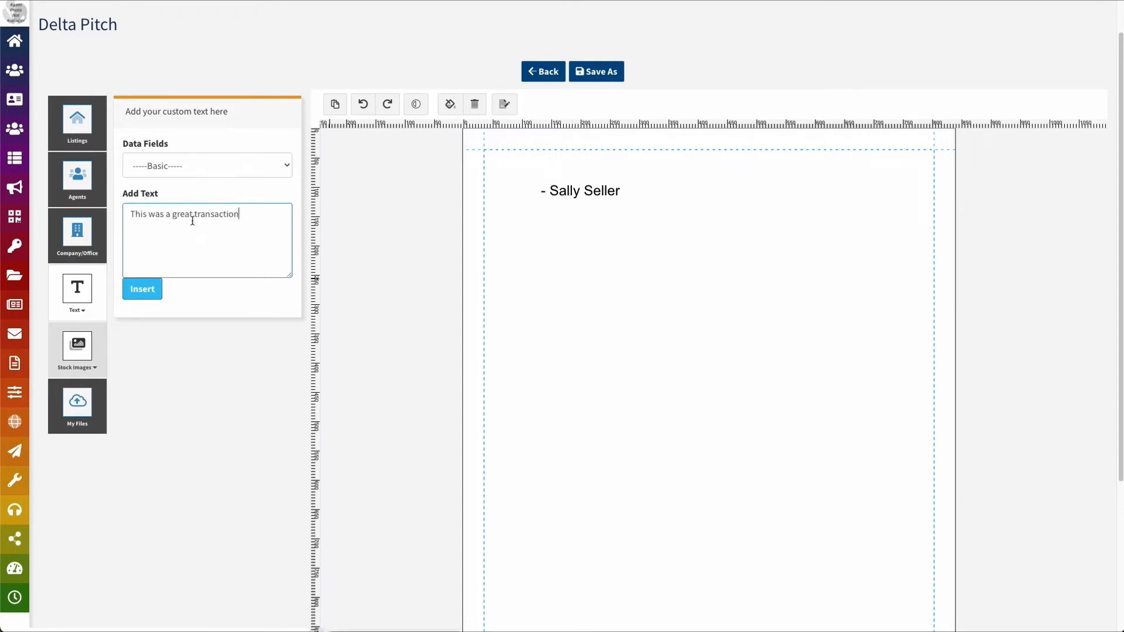
click(143, 289)
drag(803, 451, 631, 215)
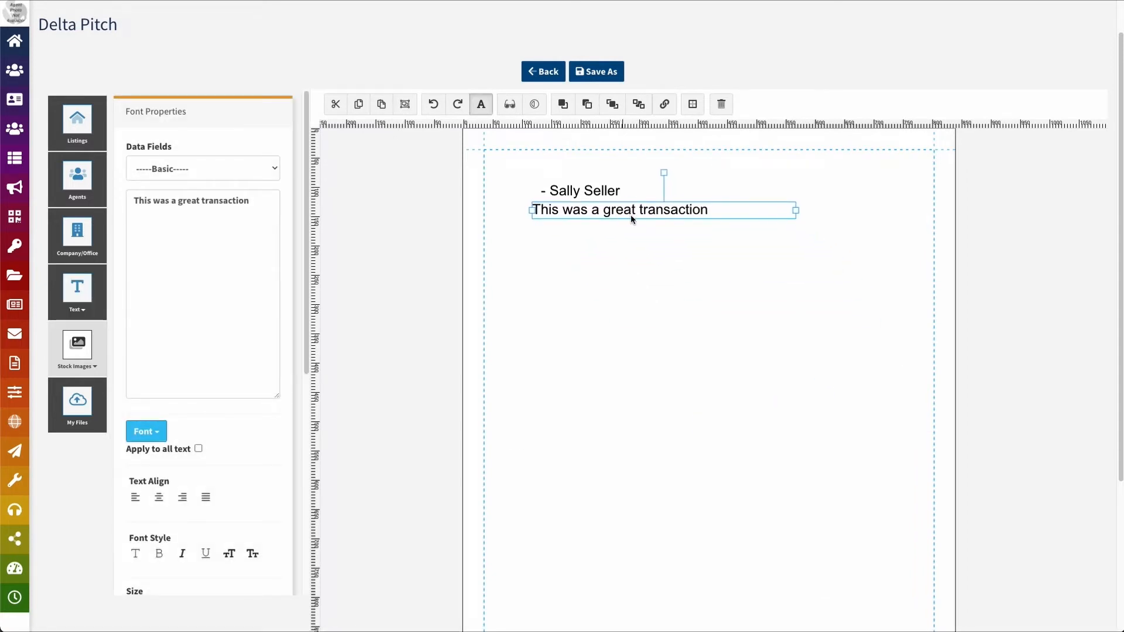
click(603, 193)
click(600, 215)
Link the transaction line to the Testimonial Review data field
right_click(593, 206)
click(562, 213)
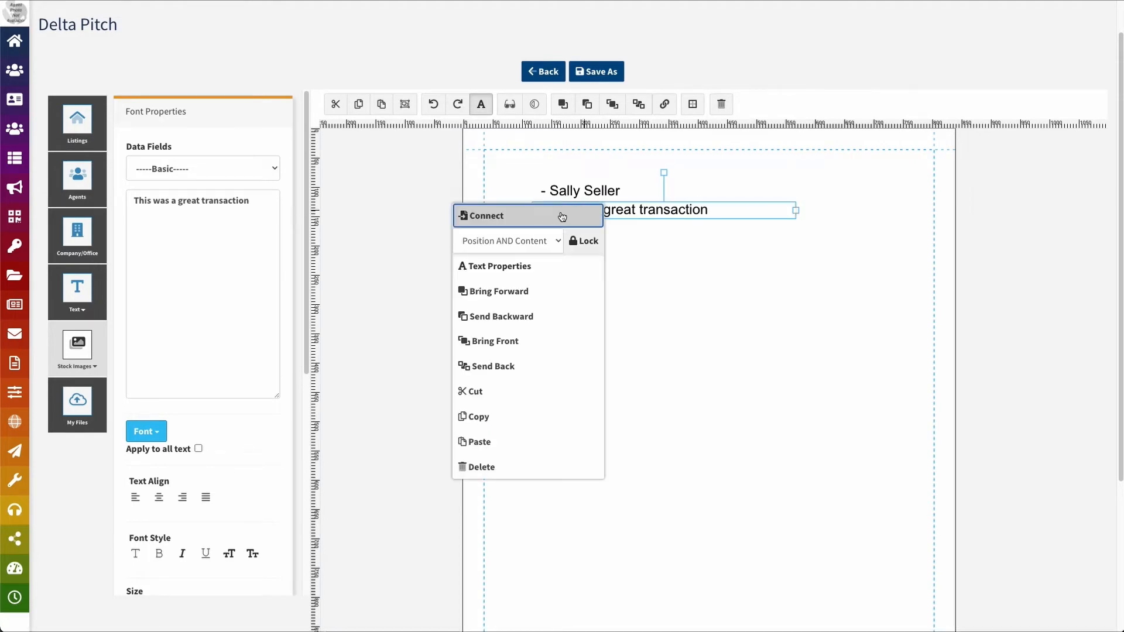
click(498, 87)
text(testim)
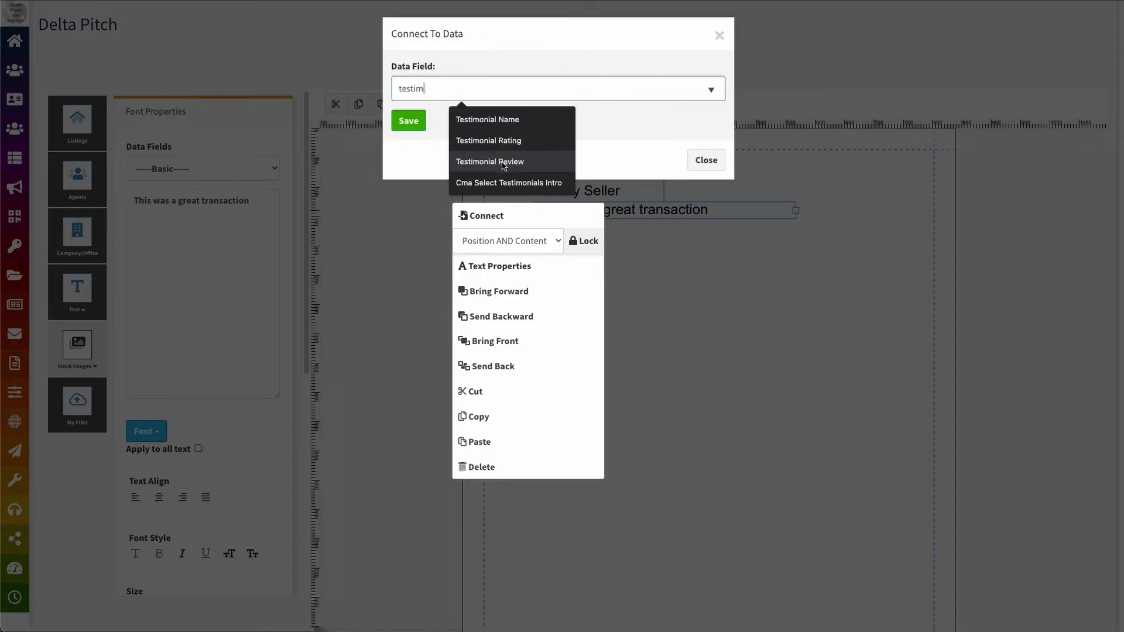
click(502, 165)
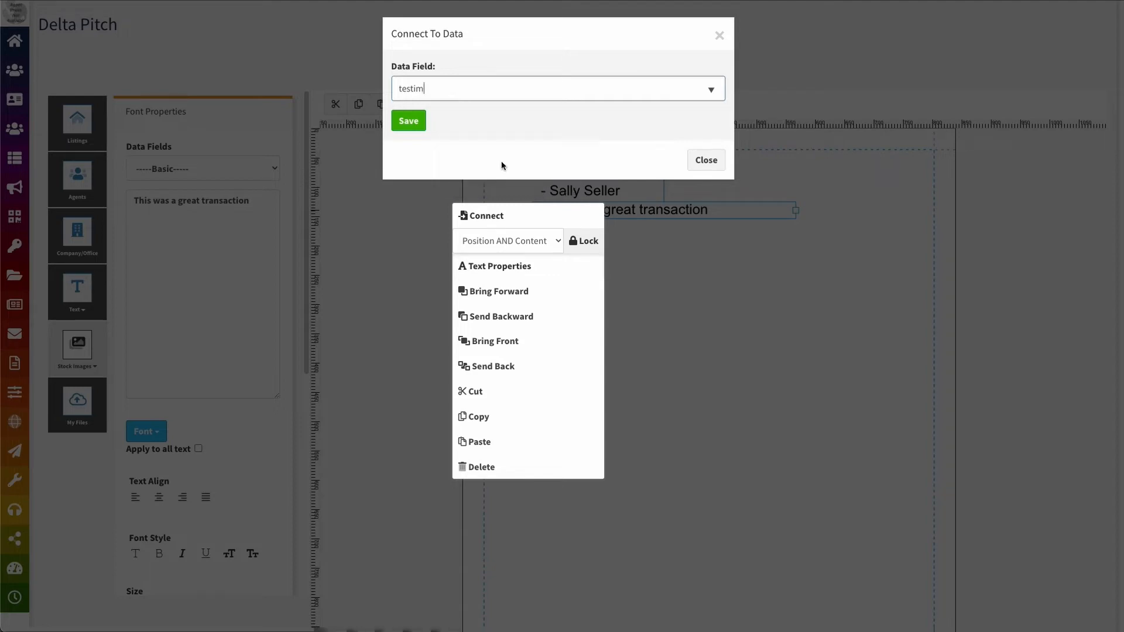
click(408, 121)
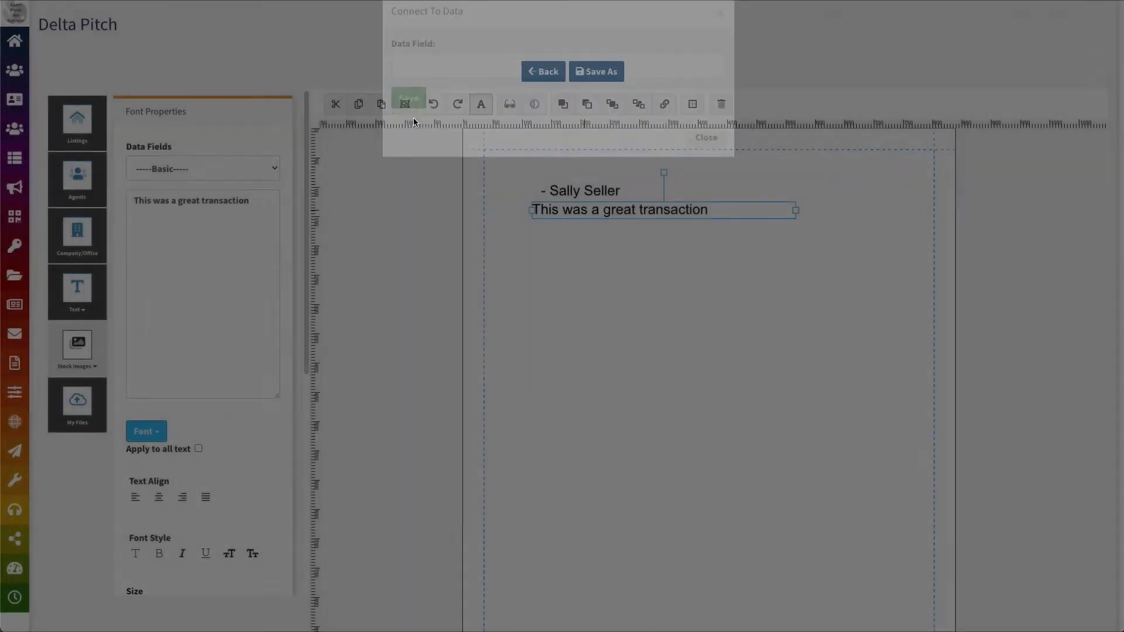
Link the signature line to the Testimonial Name data field
click(572, 196)
right_click(562, 196)
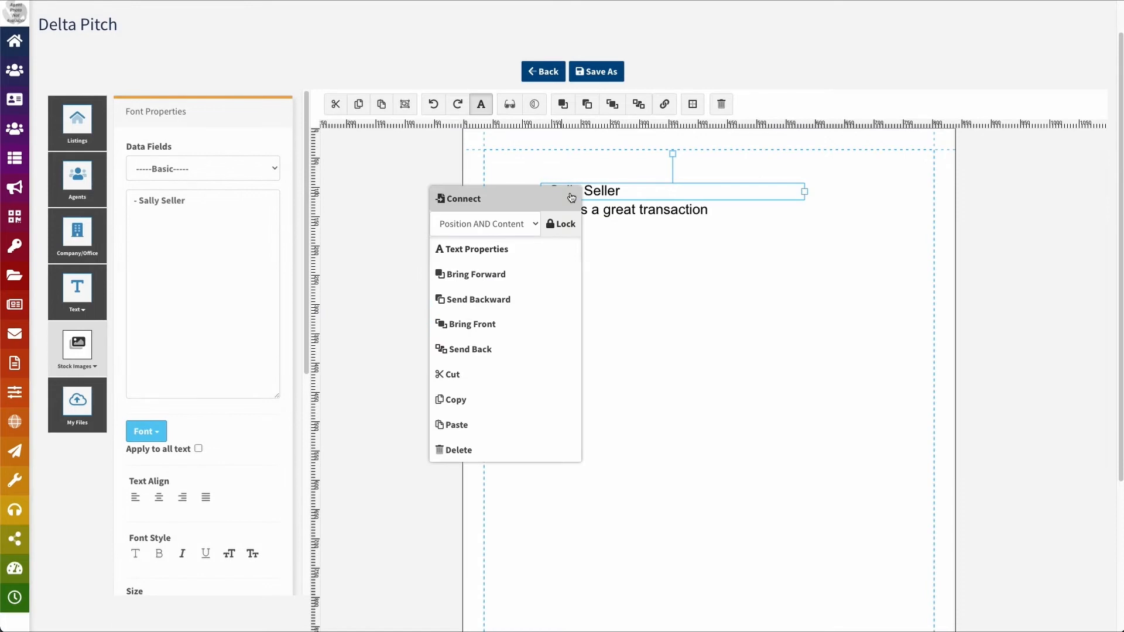
click(536, 199)
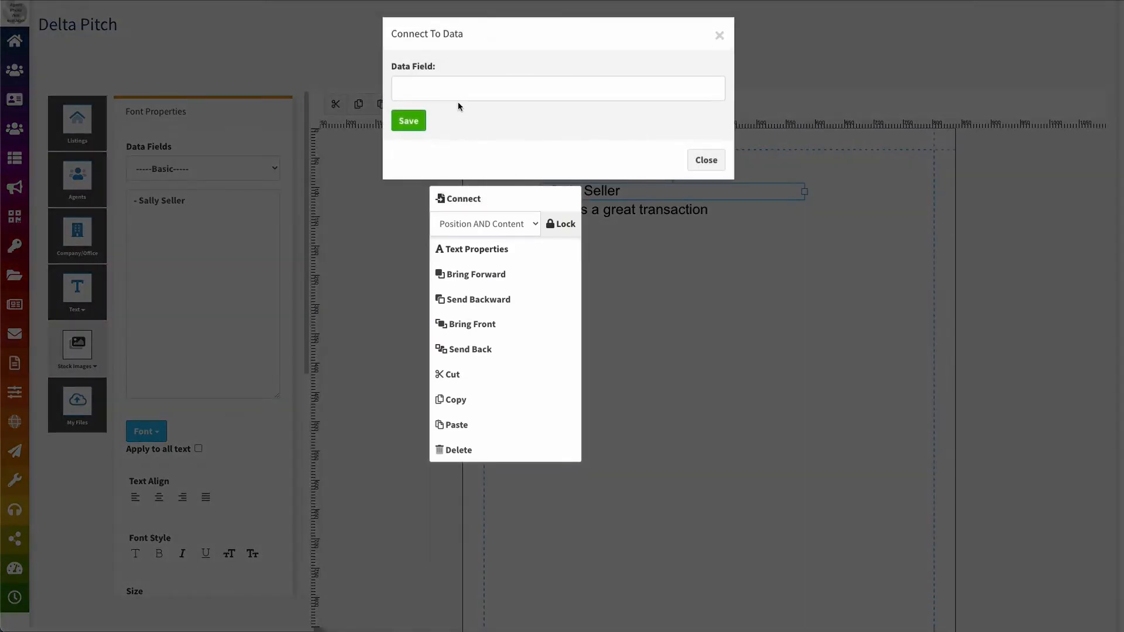
click(442, 86)
text(testim)
click(486, 121)
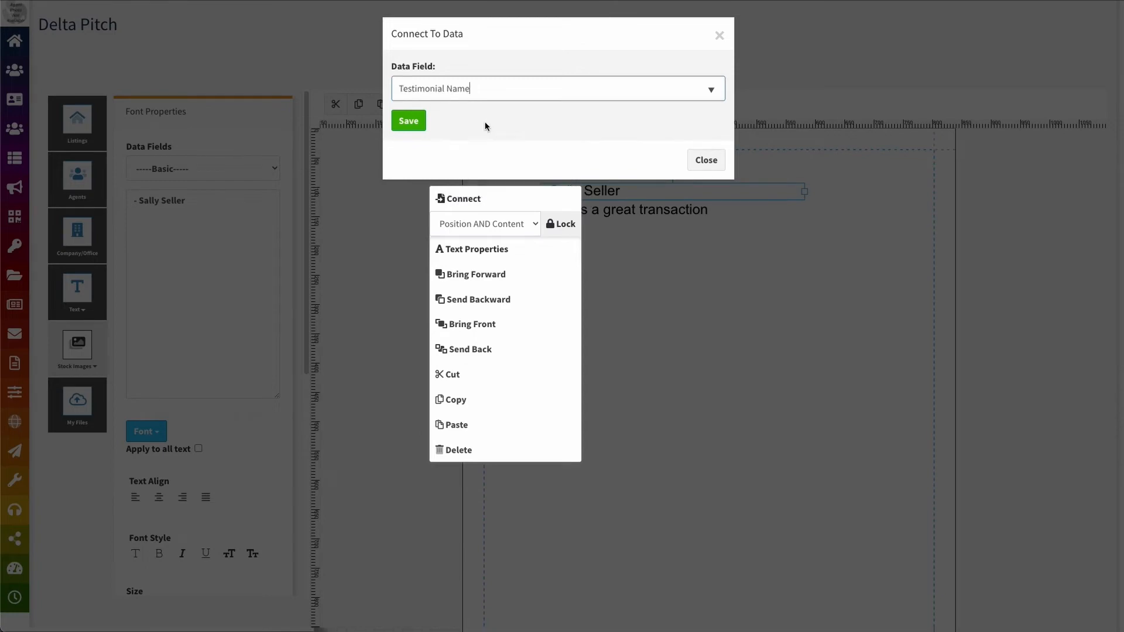
click(408, 123)
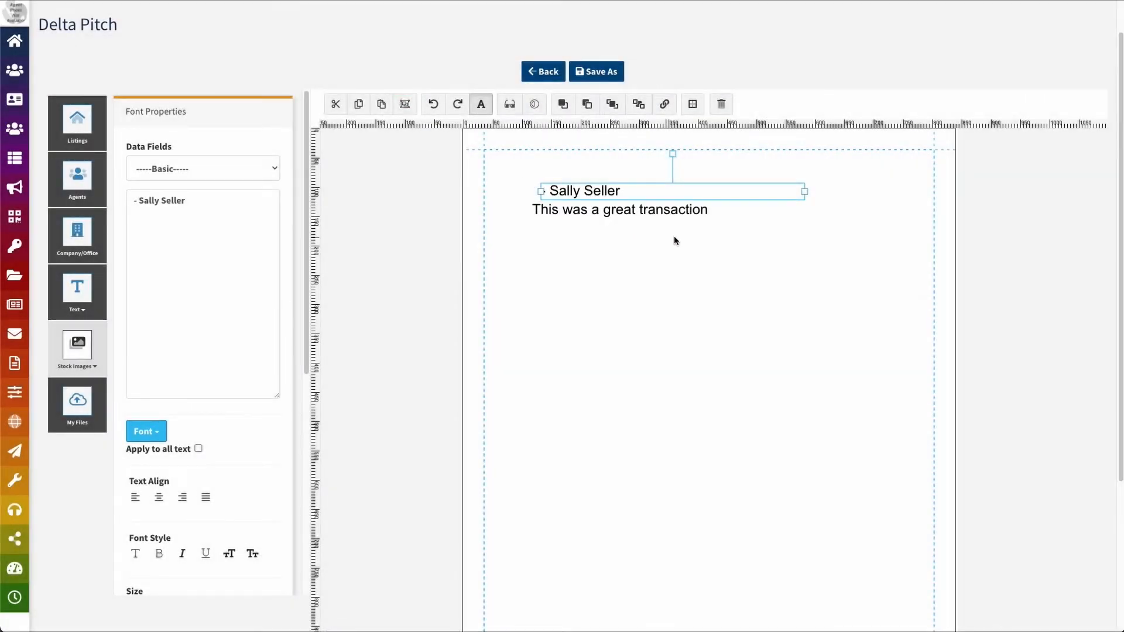
Recheck the signature's Testimonial Name link and close it without changes
right_click(589, 193)
click(561, 202)
triple_click(466, 87)
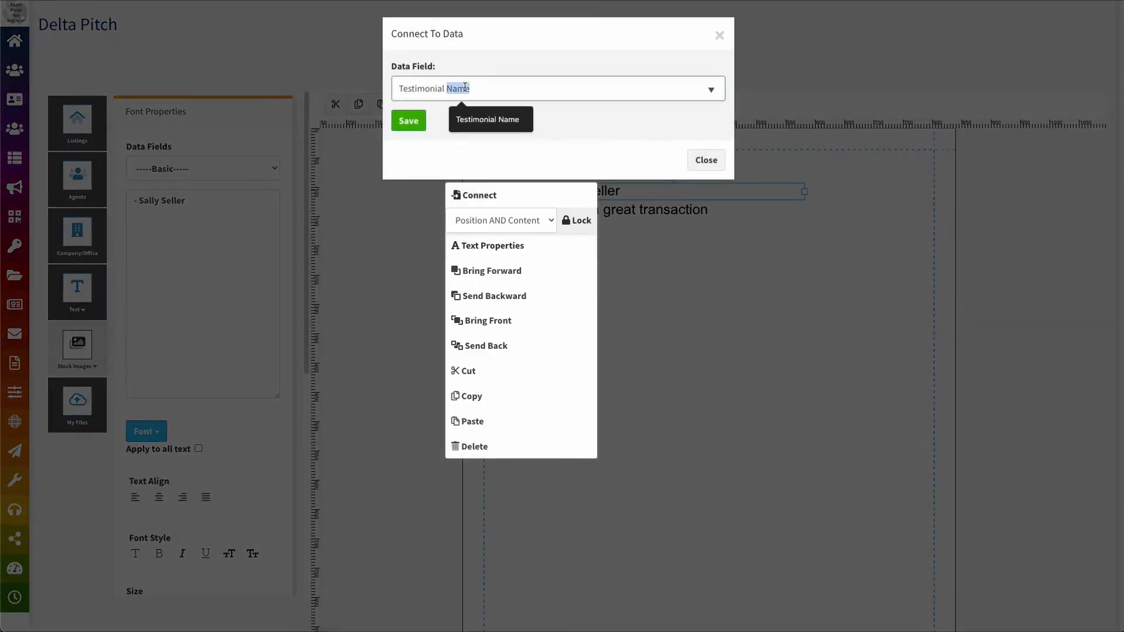
text(testim)
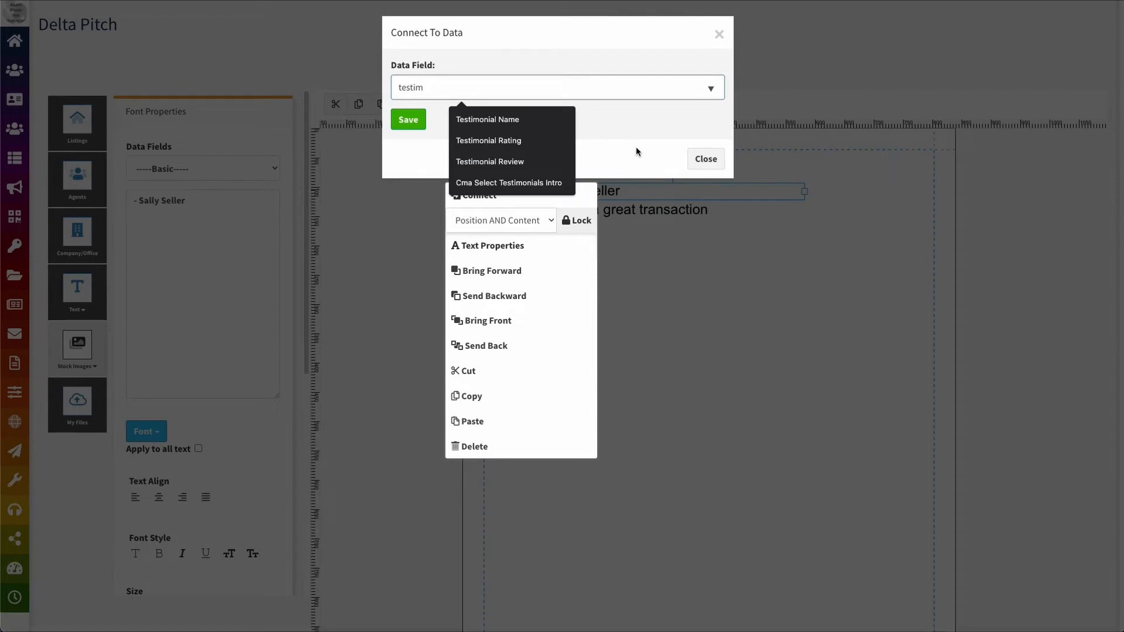
click(707, 159)
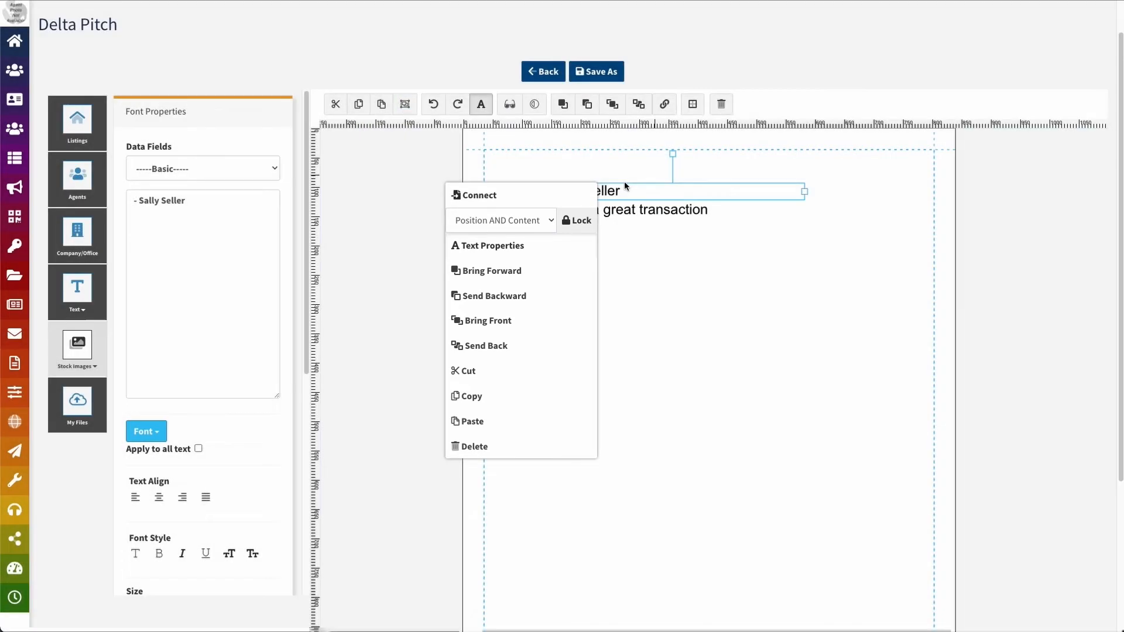
click(625, 279)
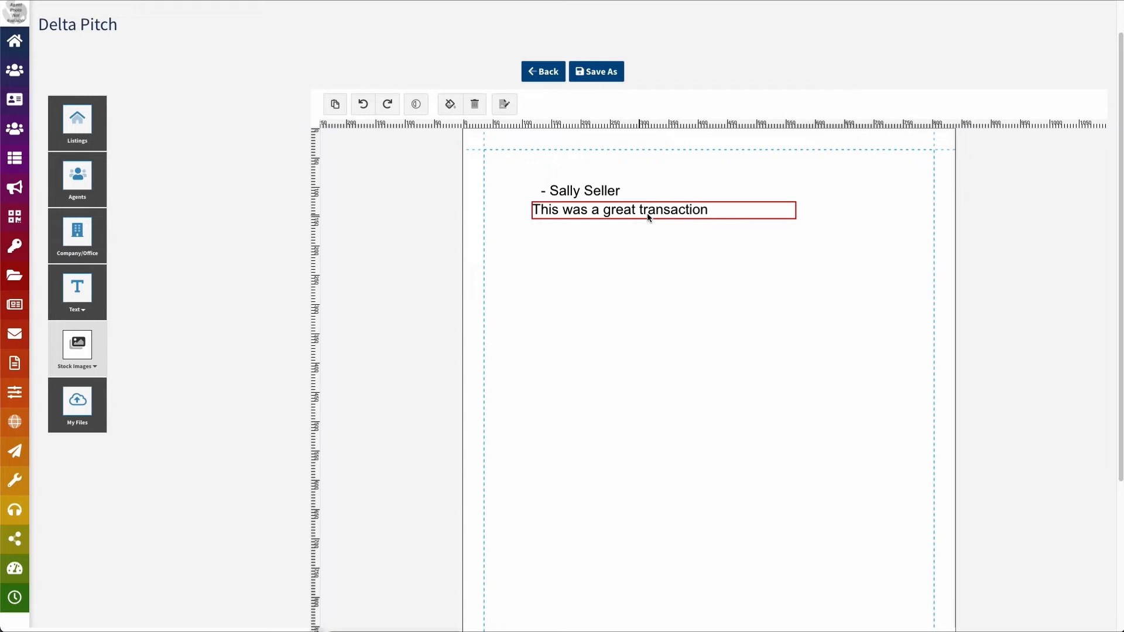
Group the signature and transaction lines and set the group name to Testimonial Group
click(592, 192)
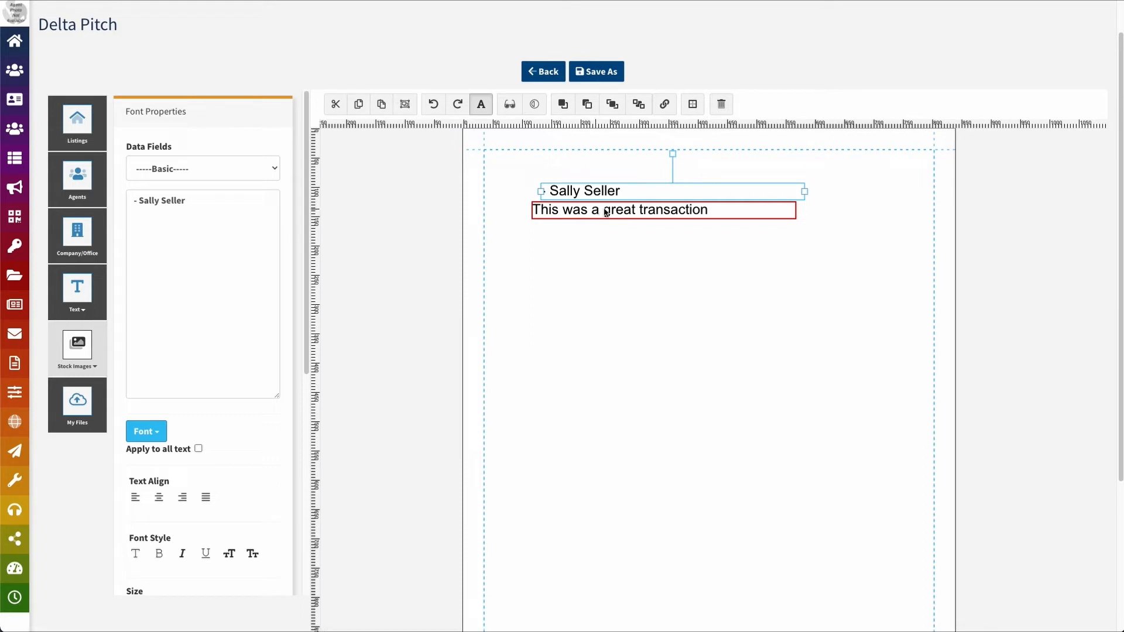
shift+click(607, 213)
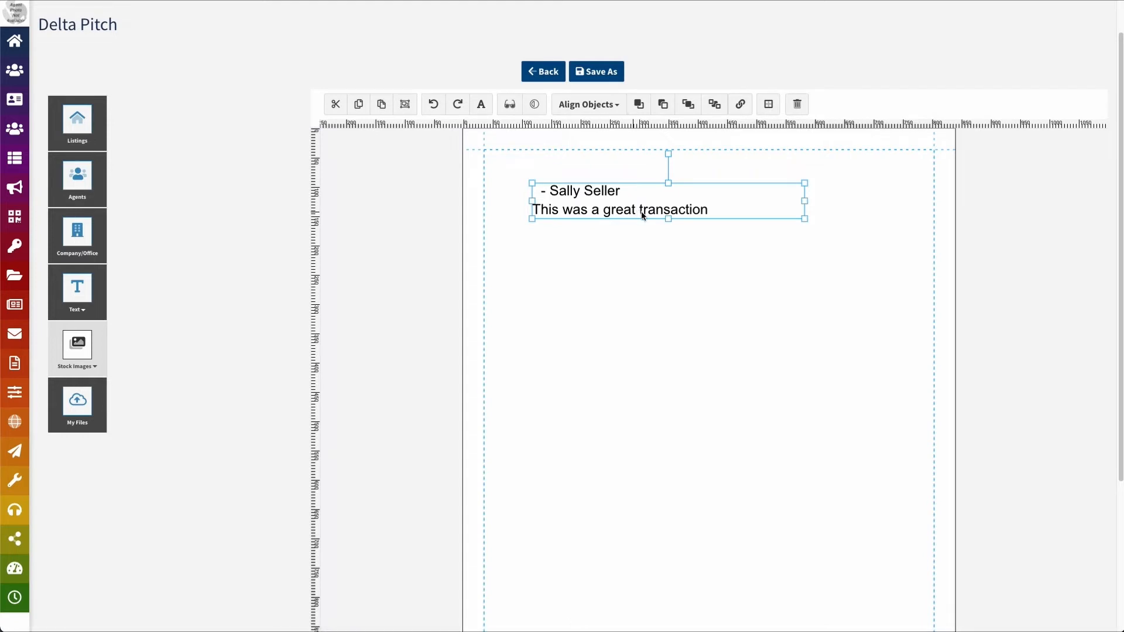
click(406, 106)
click(576, 193)
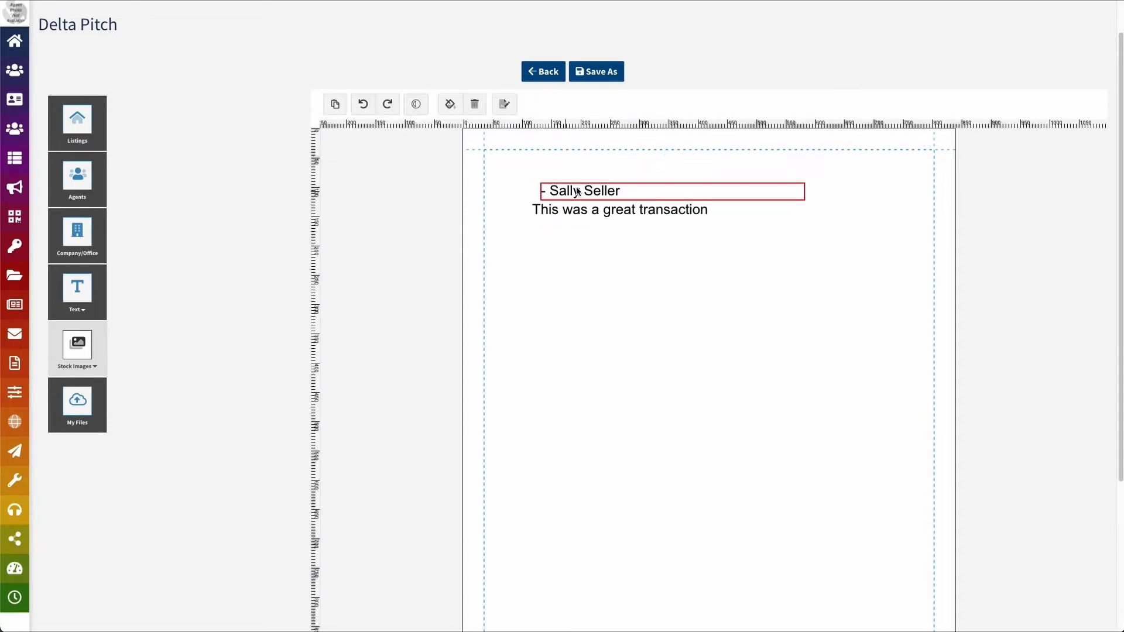
click(583, 213)
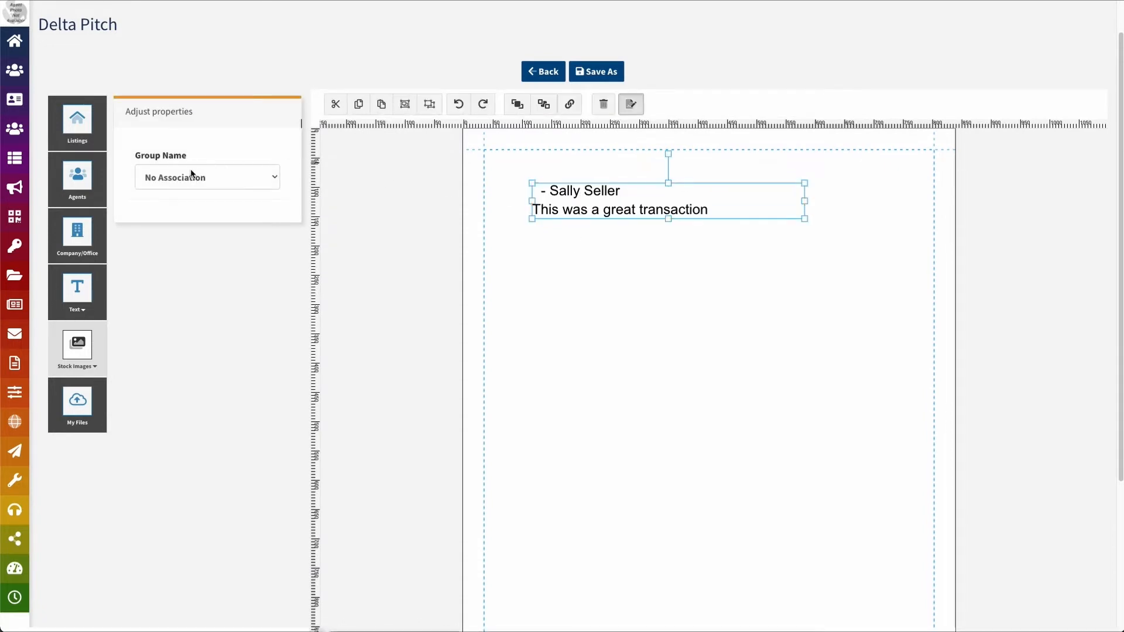
click(266, 185)
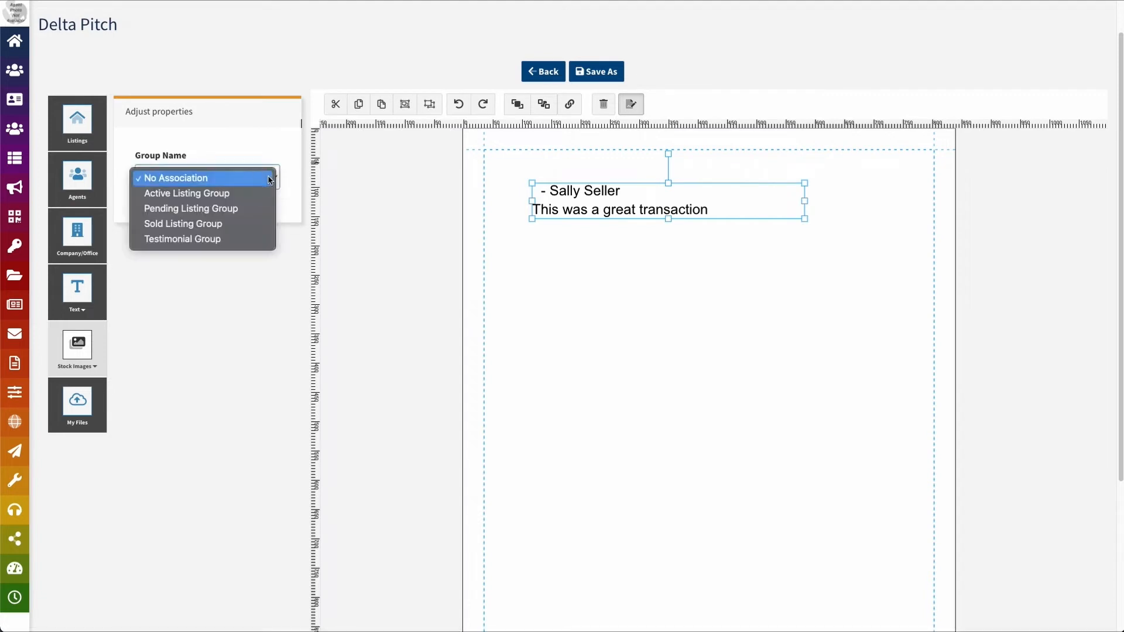
click(243, 239)
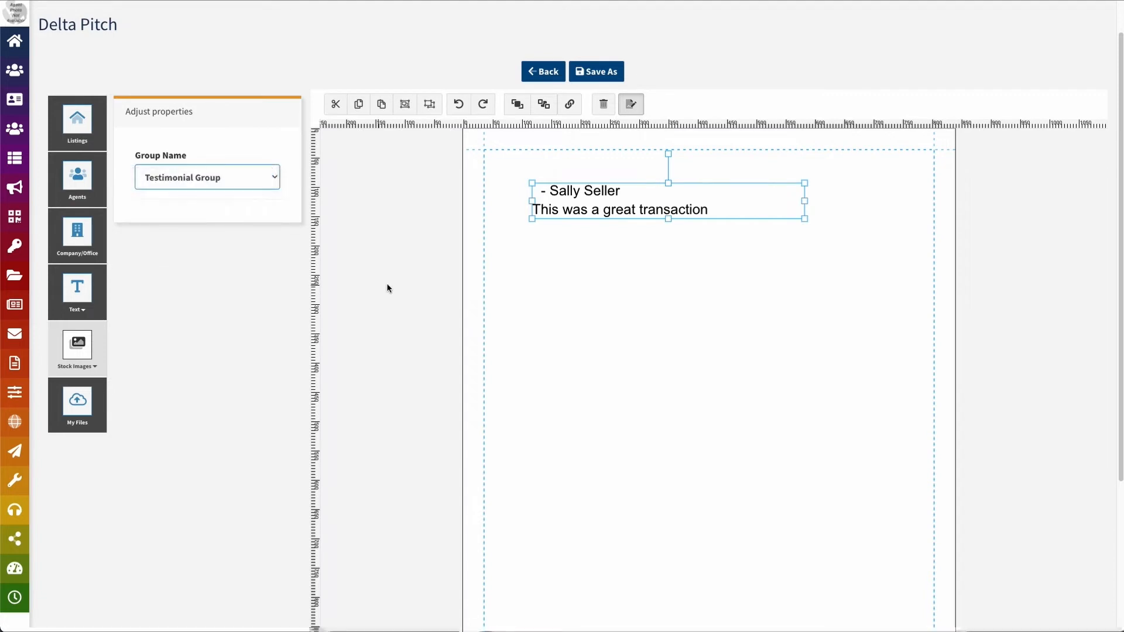
click(507, 258)
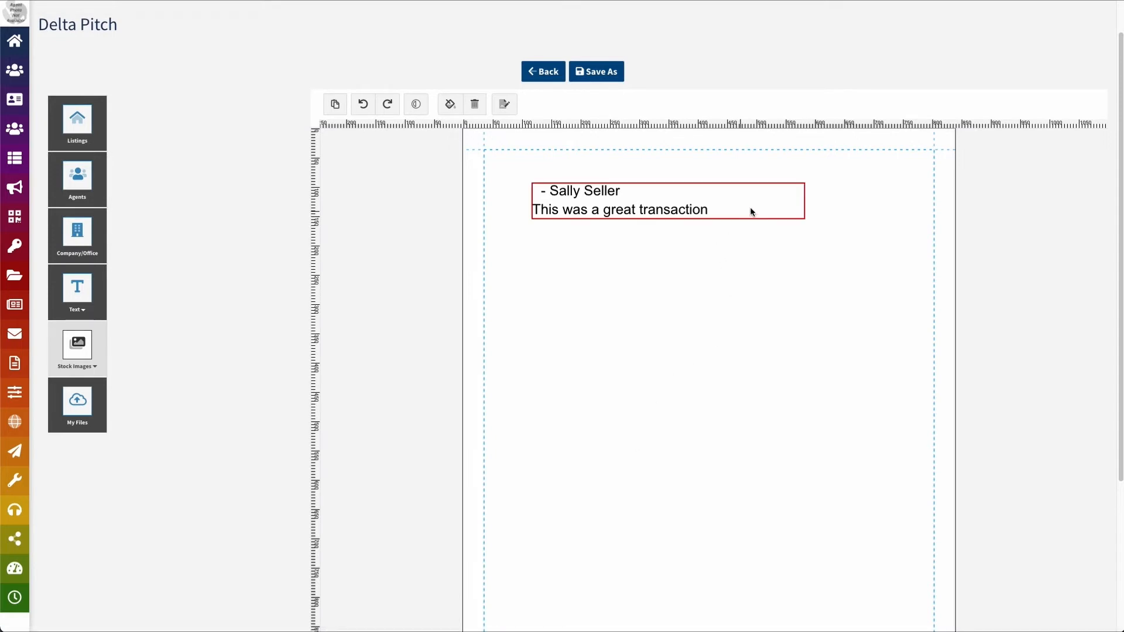
Copy the testimonial block and paste three copies, stacking them down the page
click(774, 208)
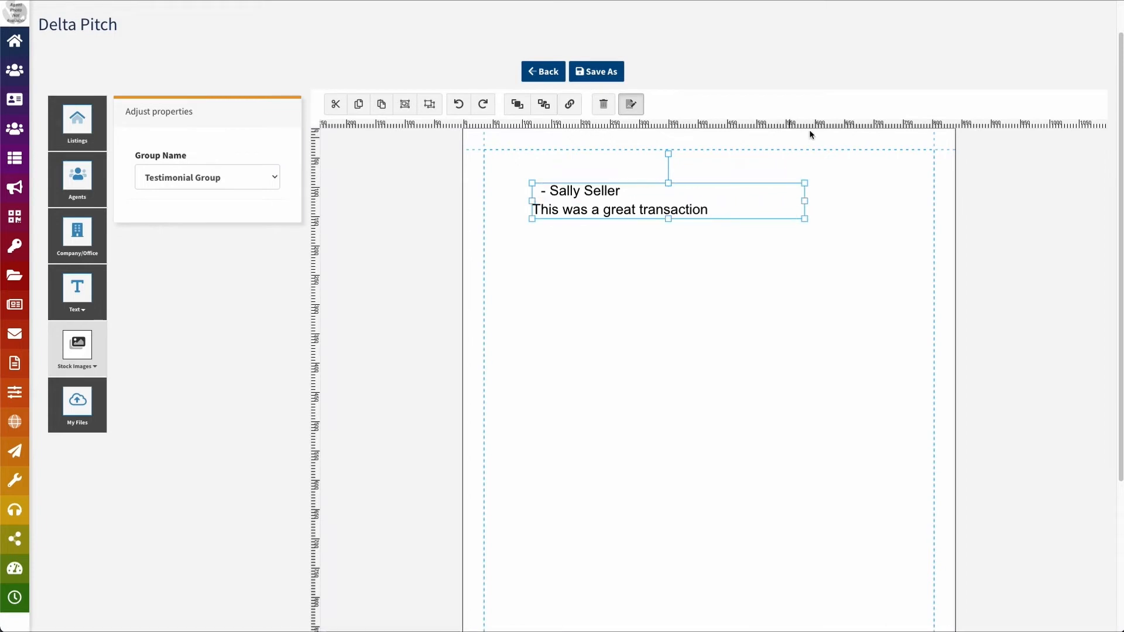
click(382, 106)
click(605, 248)
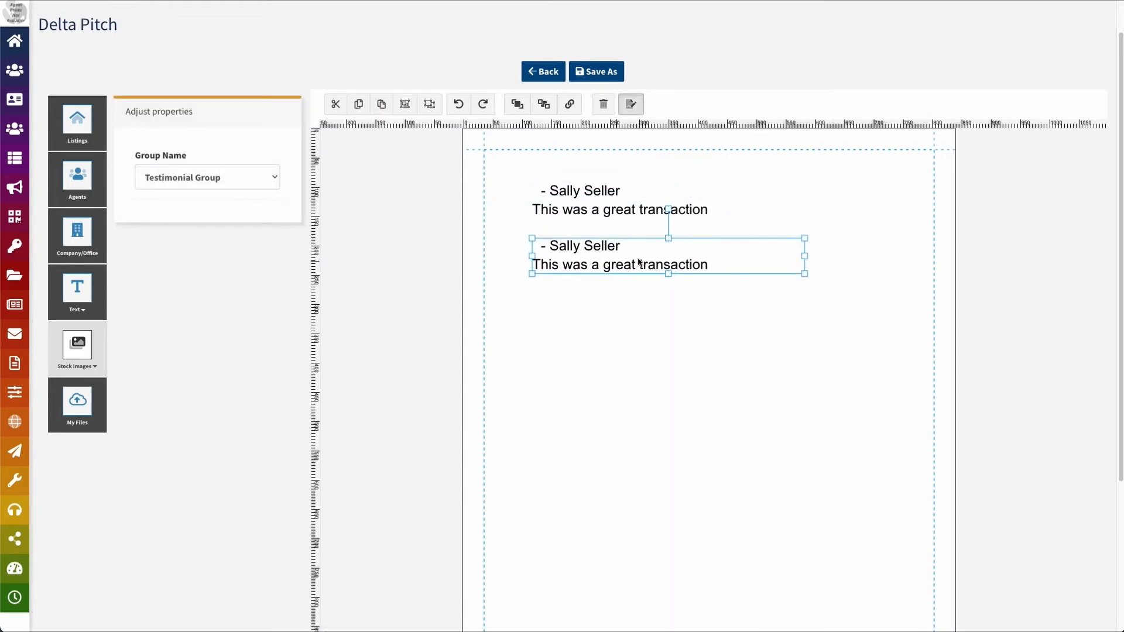
click(381, 105)
click(576, 300)
click(381, 105)
click(603, 216)
drag(603, 216, 642, 346)
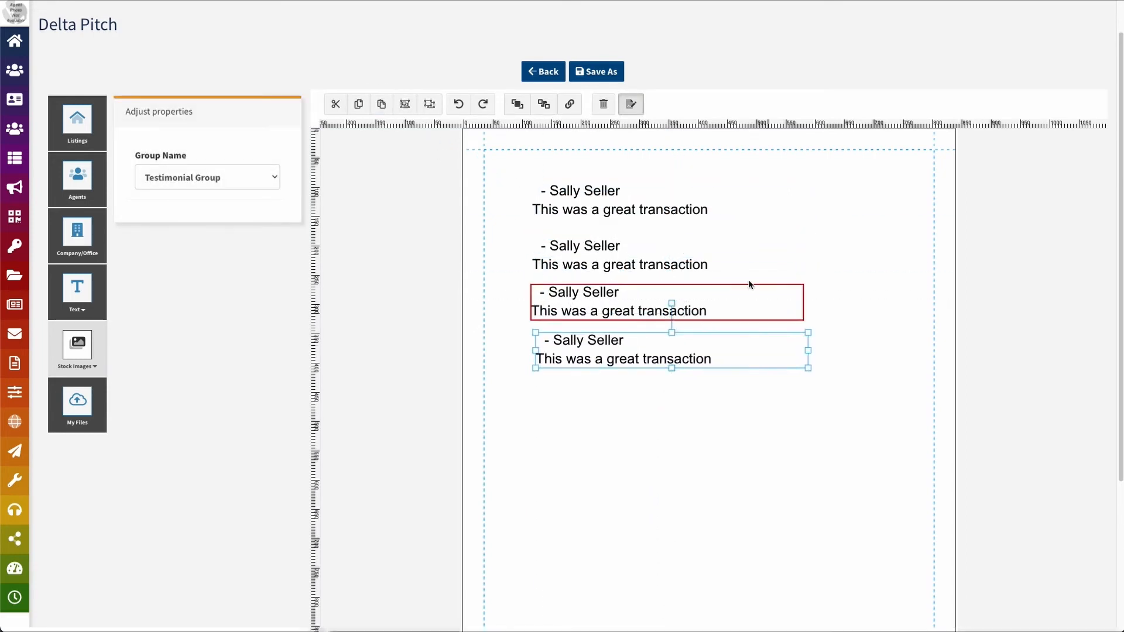
Verify each of the four blocks is still assigned to Testimonial Group
click(713, 198)
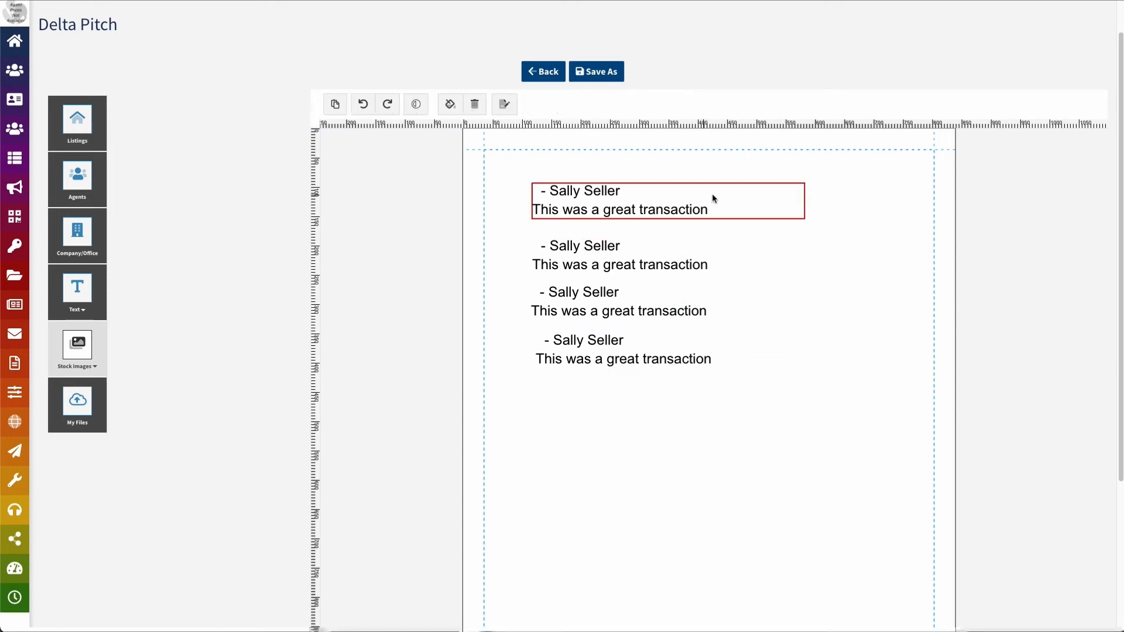
click(715, 256)
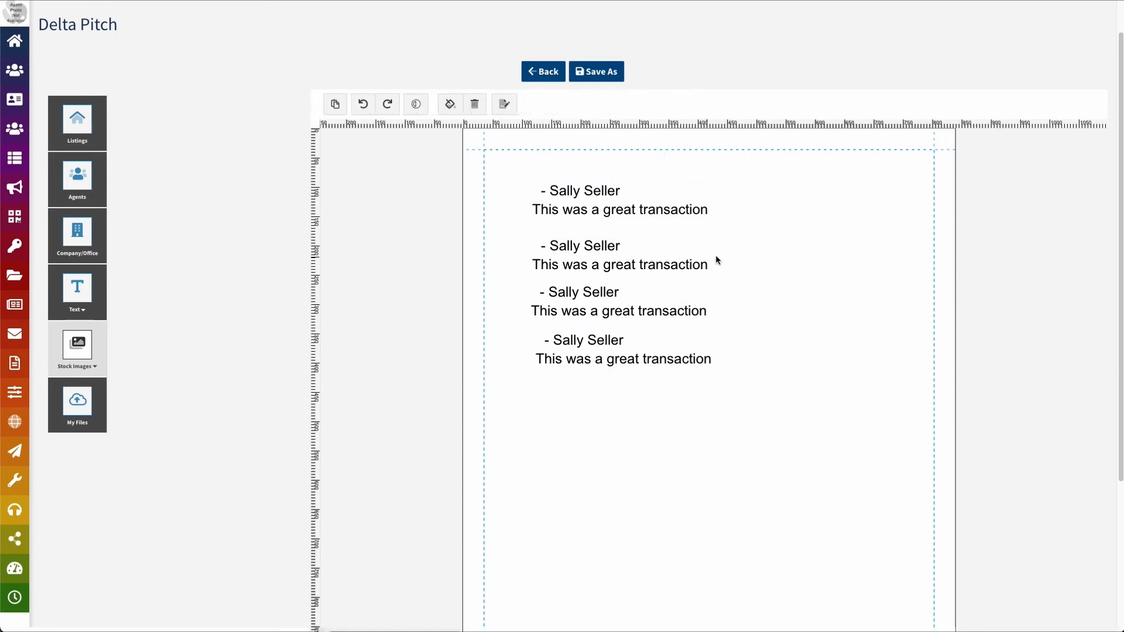
click(696, 249)
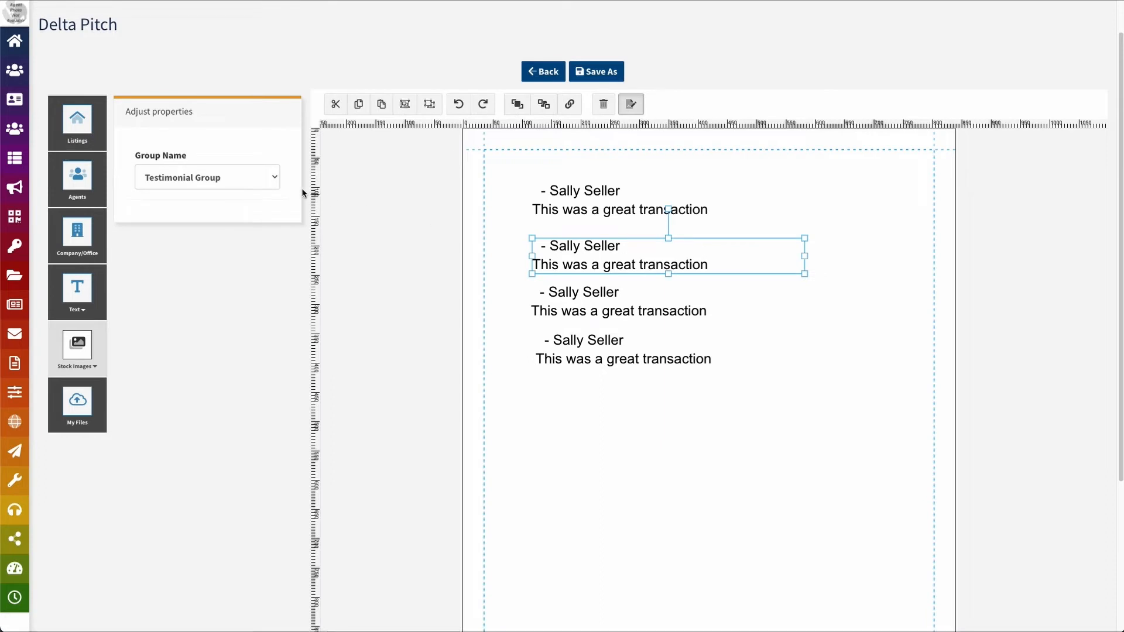
click(701, 294)
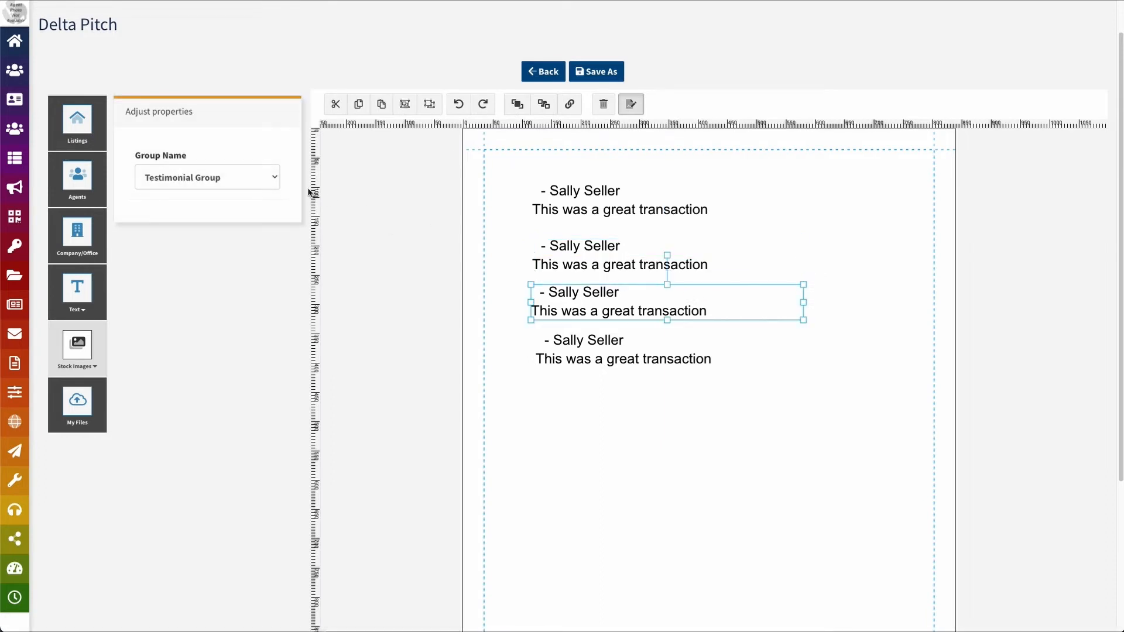
click(664, 341)
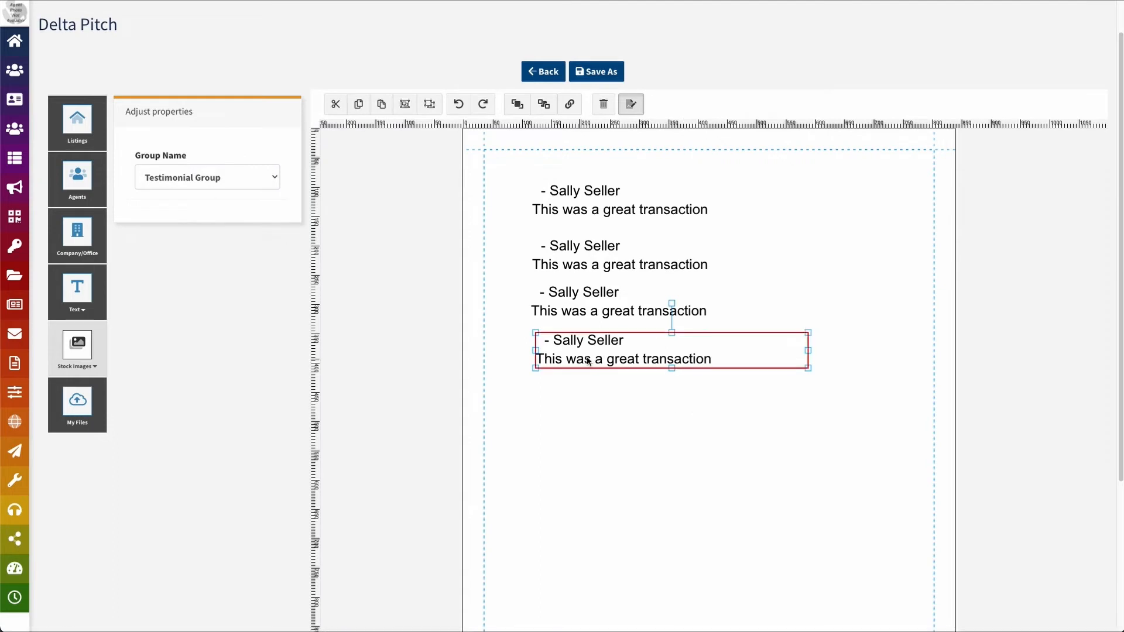
click(482, 178)
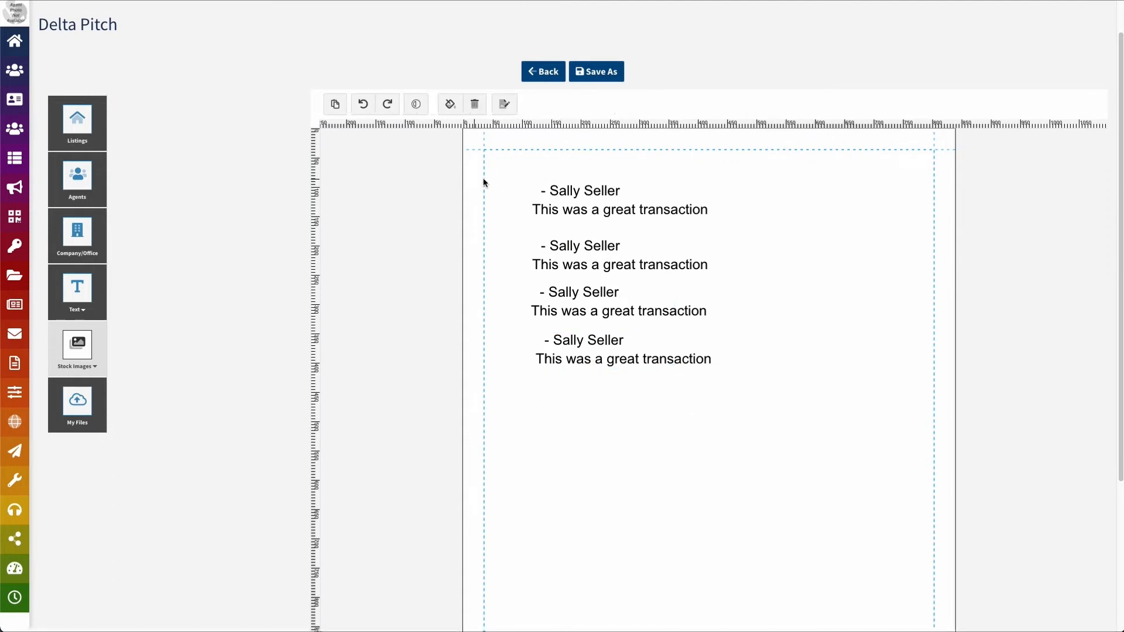
Open the page properties, keeping Card Type as None and the page name blank
click(505, 104)
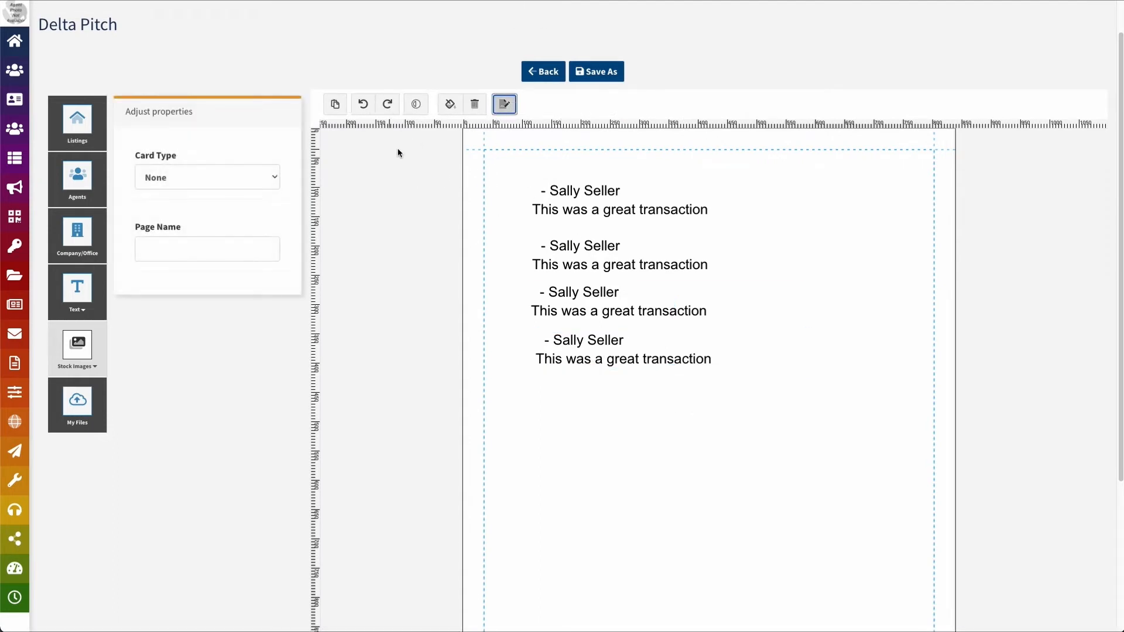
click(246, 178)
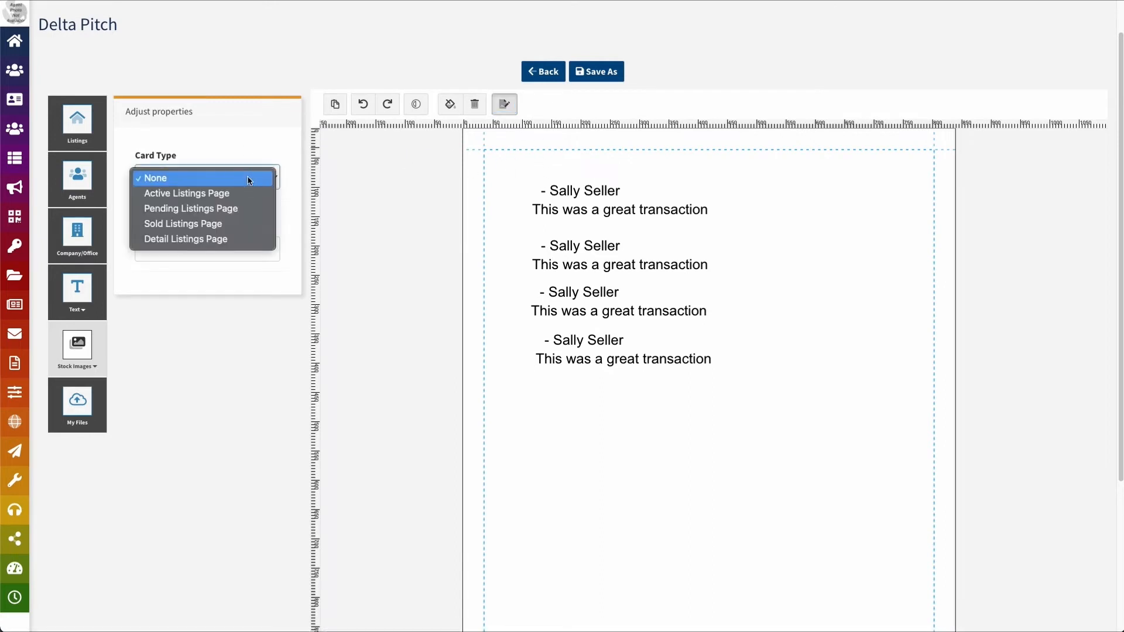
click(217, 177)
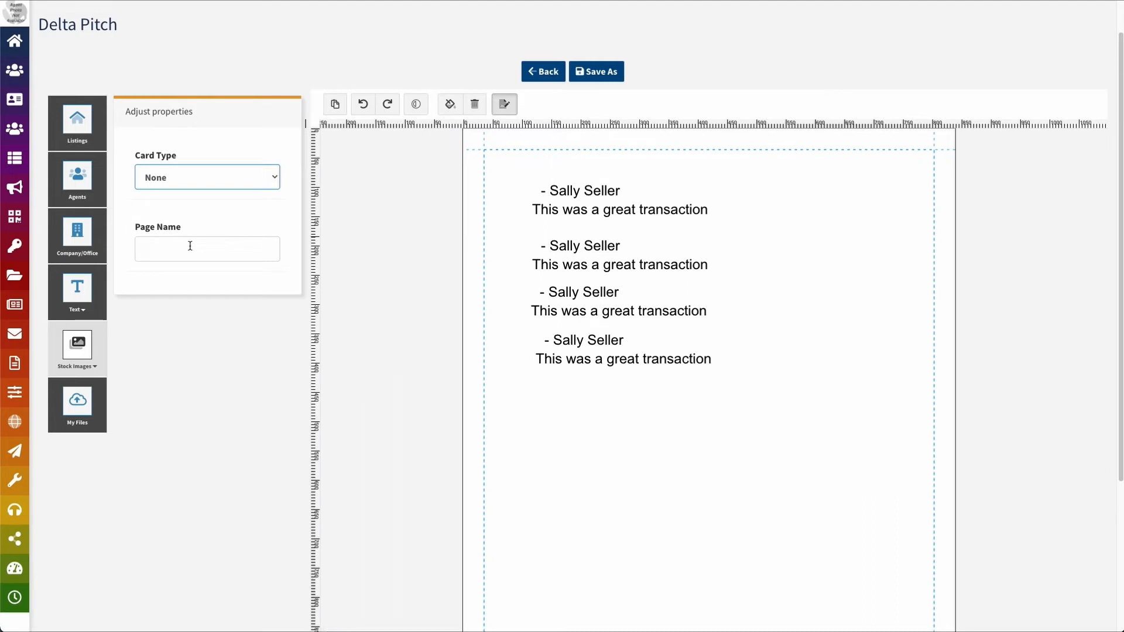
click(190, 246)
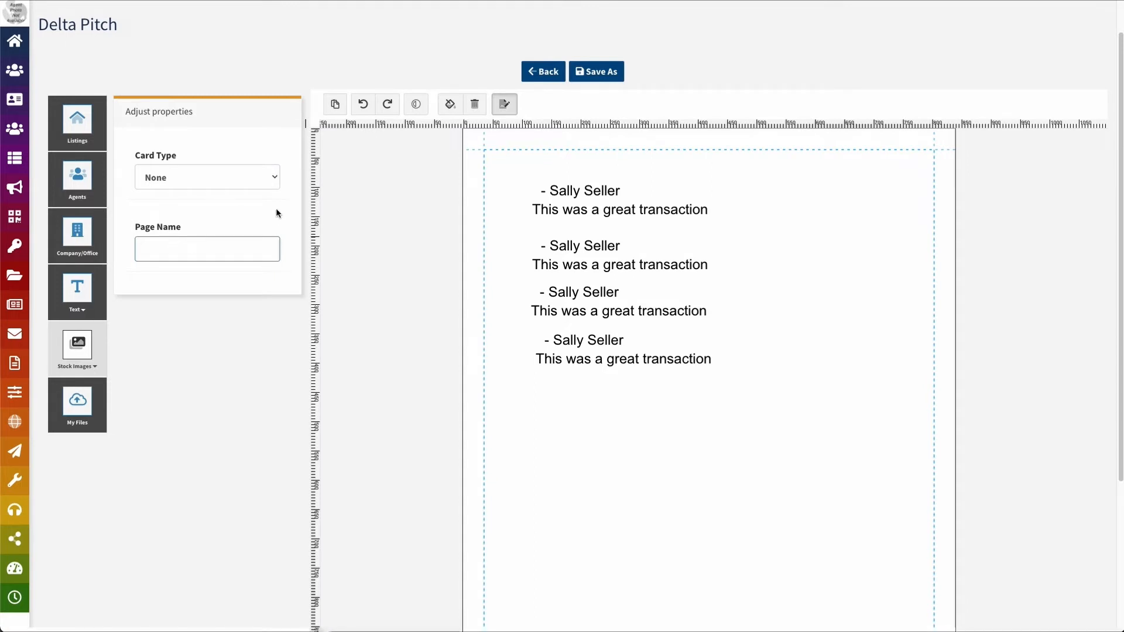
click(329, 211)
Add a blank fifth page and open the Listings tile's photos and details
scroll(388, 230, down, 2)
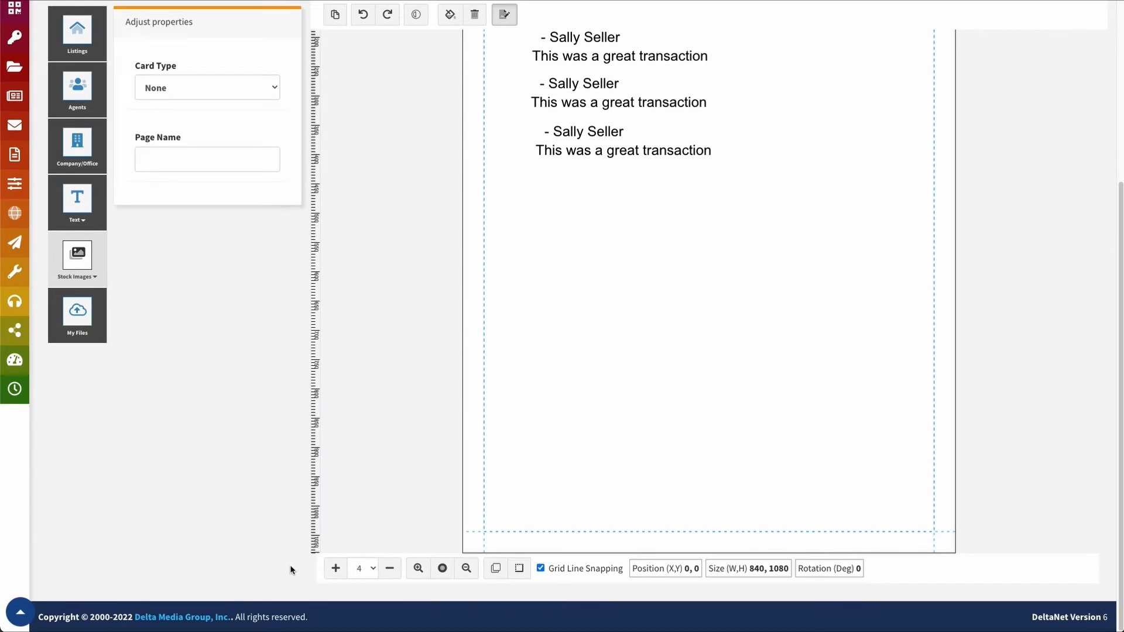
click(336, 574)
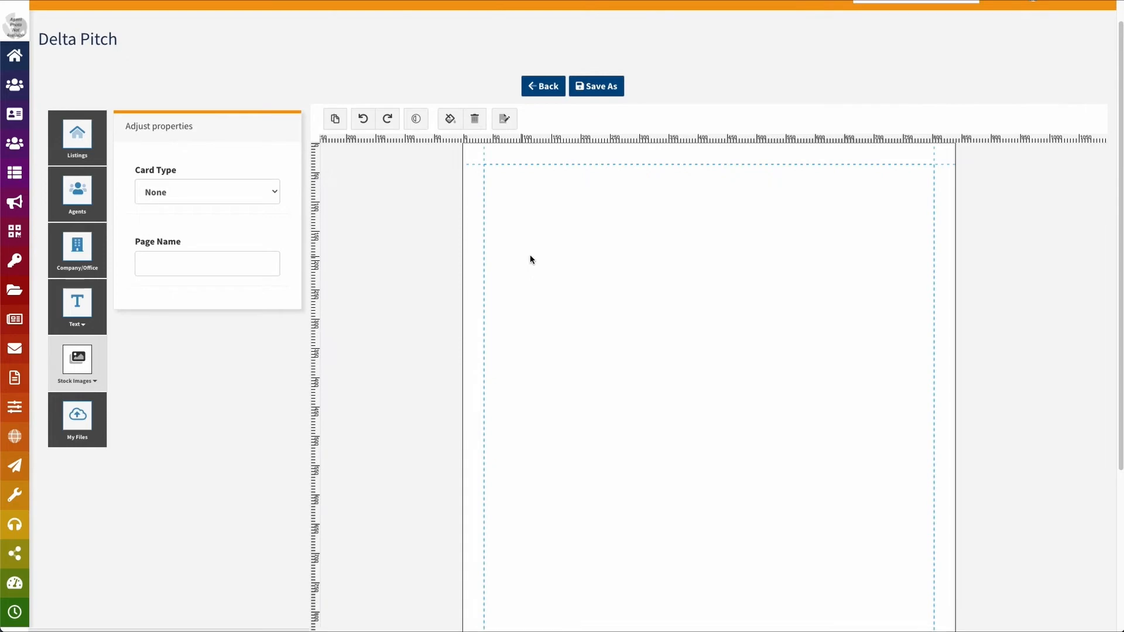
click(104, 150)
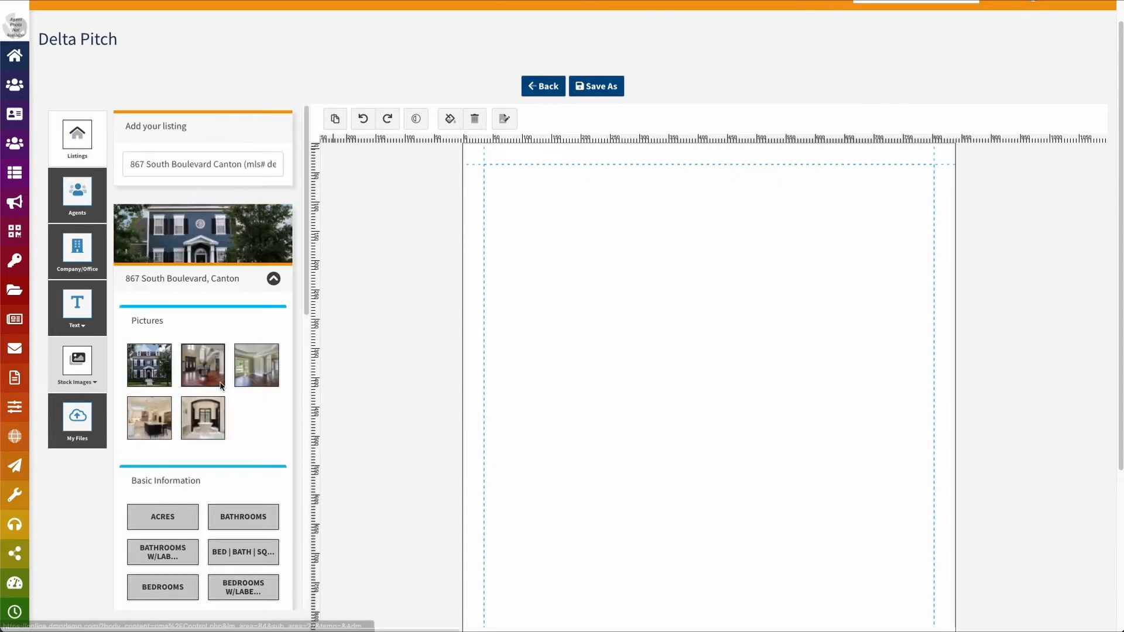
Add the house exterior photo, shrink it, and place it at the page's upper left
click(157, 369)
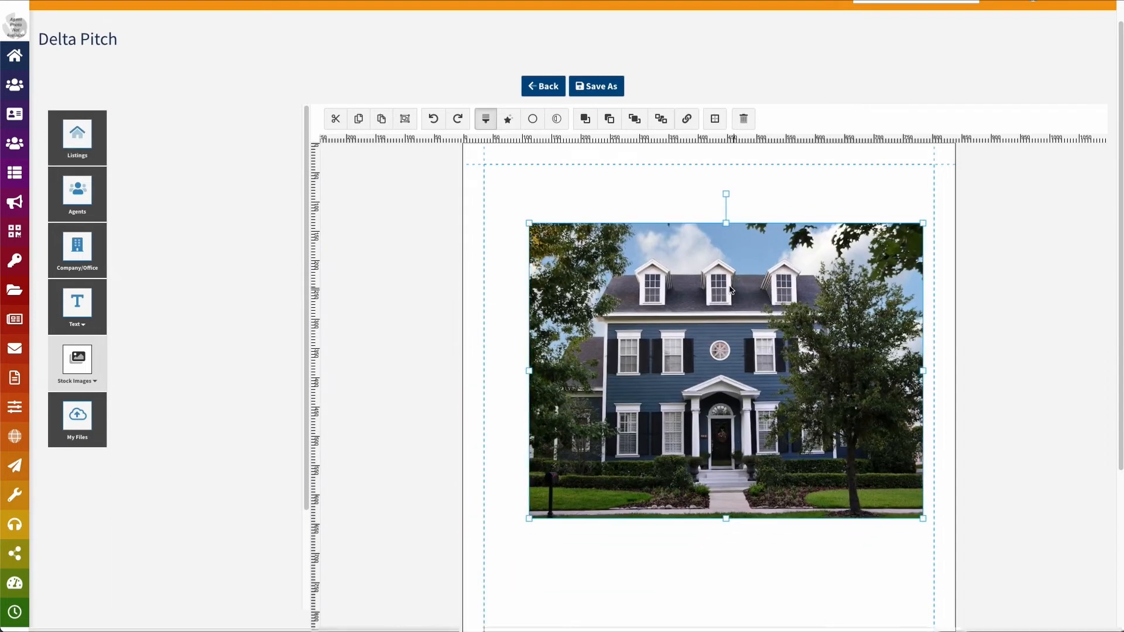
drag(529, 224, 821, 422)
drag(876, 456, 574, 237)
click(78, 134)
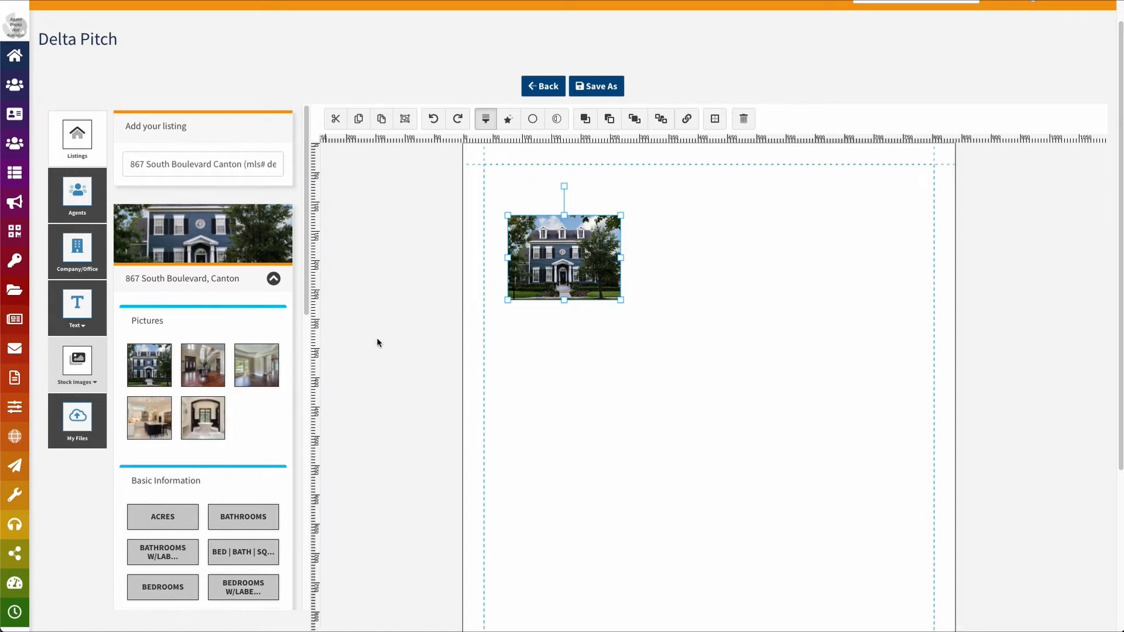
mouse_move(619, 298)
mouse_down()
mouse_move(607, 259)
mouse_move(631, 282)
mouse_up()
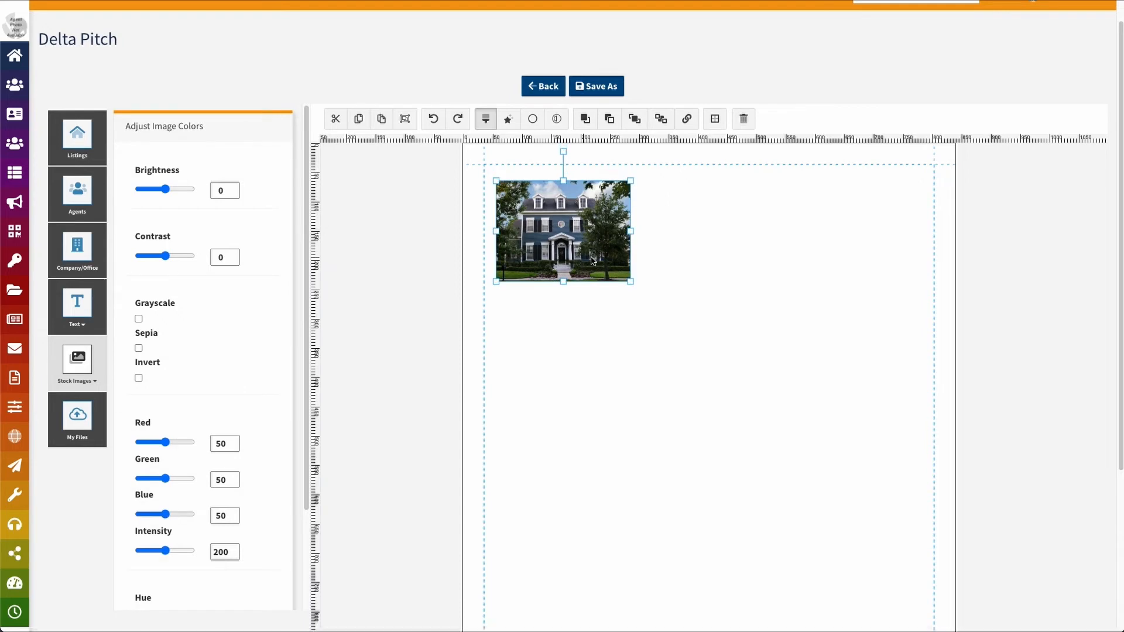
click(91, 157)
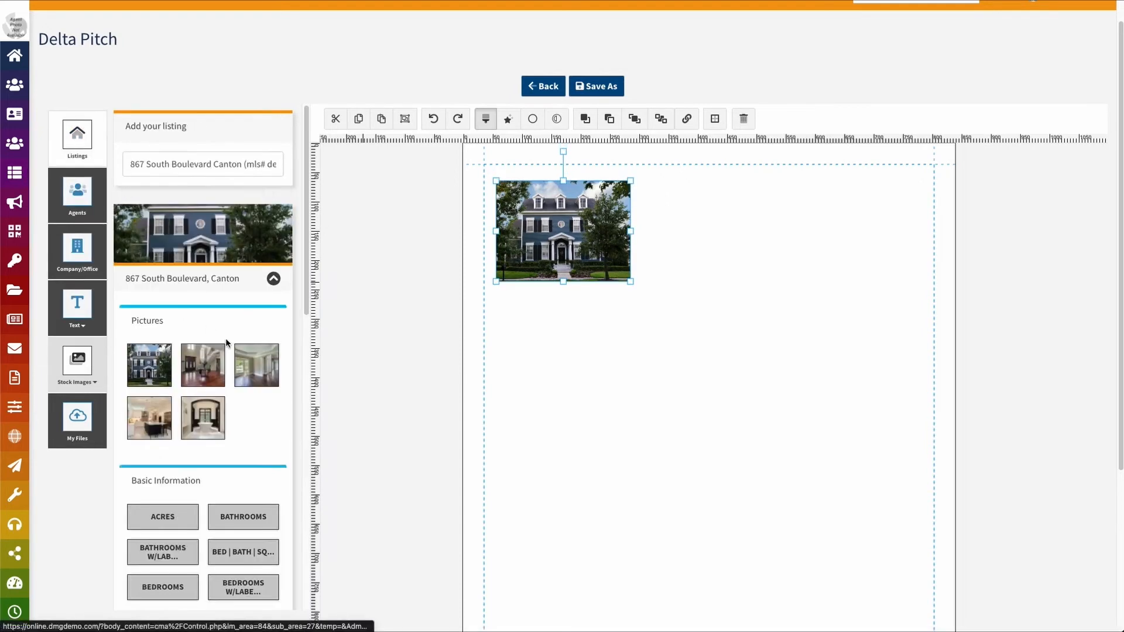
click(202, 367)
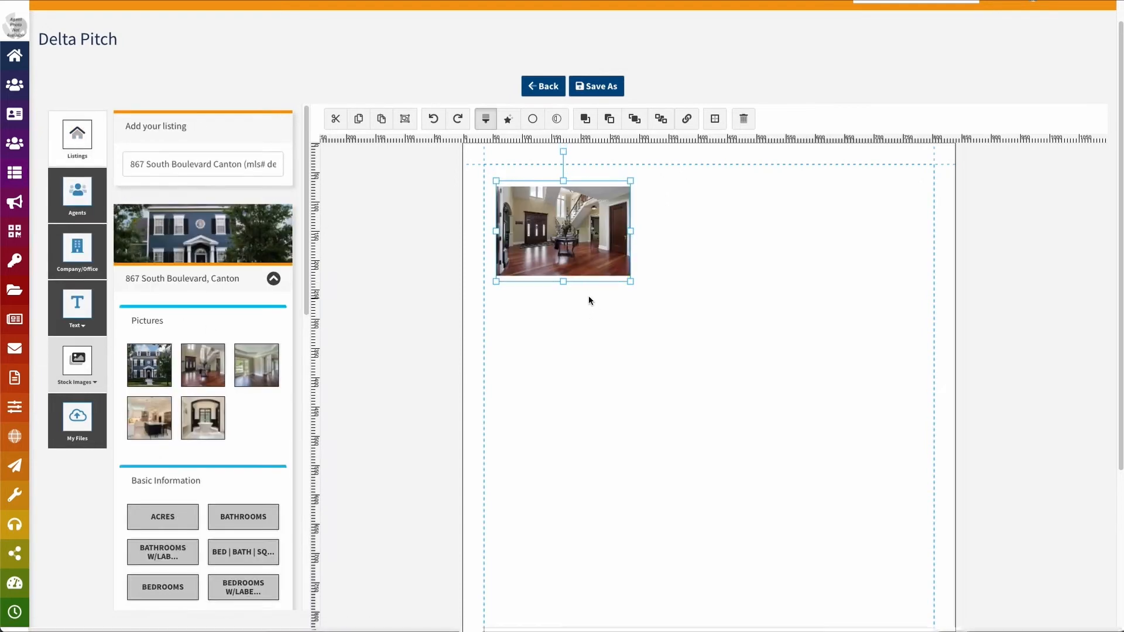
click(148, 359)
click(592, 337)
Add an interior photo, shrink it, and set it below the house photo
drag(202, 365, 672, 398)
drag(527, 314, 820, 500)
drag(914, 559, 564, 332)
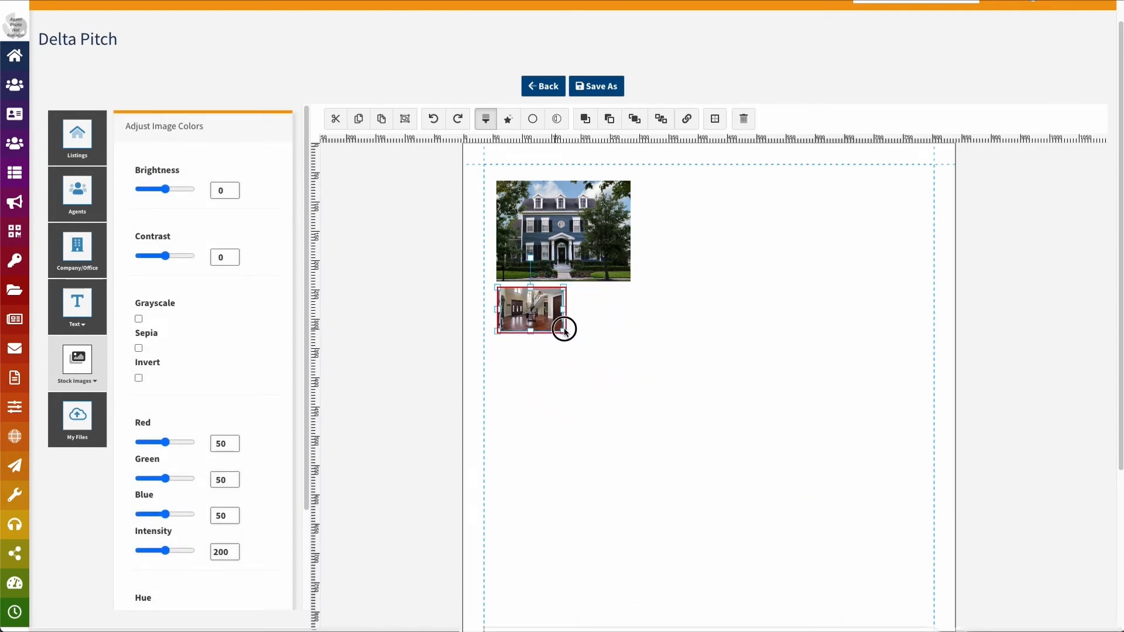
click(78, 140)
click(537, 377)
Add a third room photo sized to match, sitting beside the first interior photo
click(253, 375)
drag(666, 439, 744, 382)
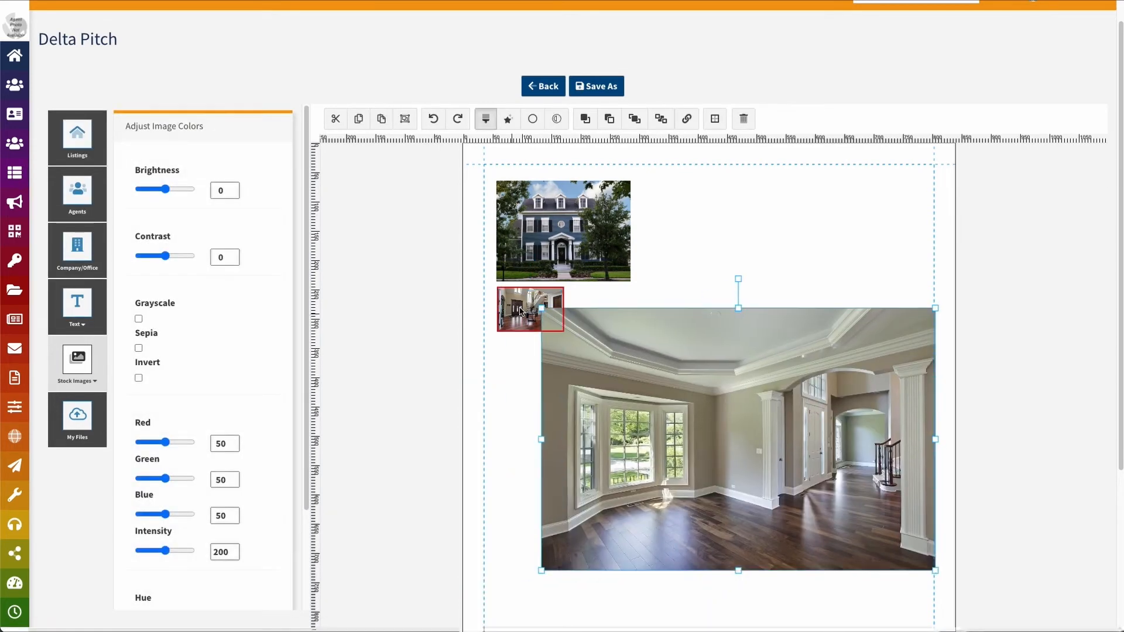
drag(542, 308, 604, 314)
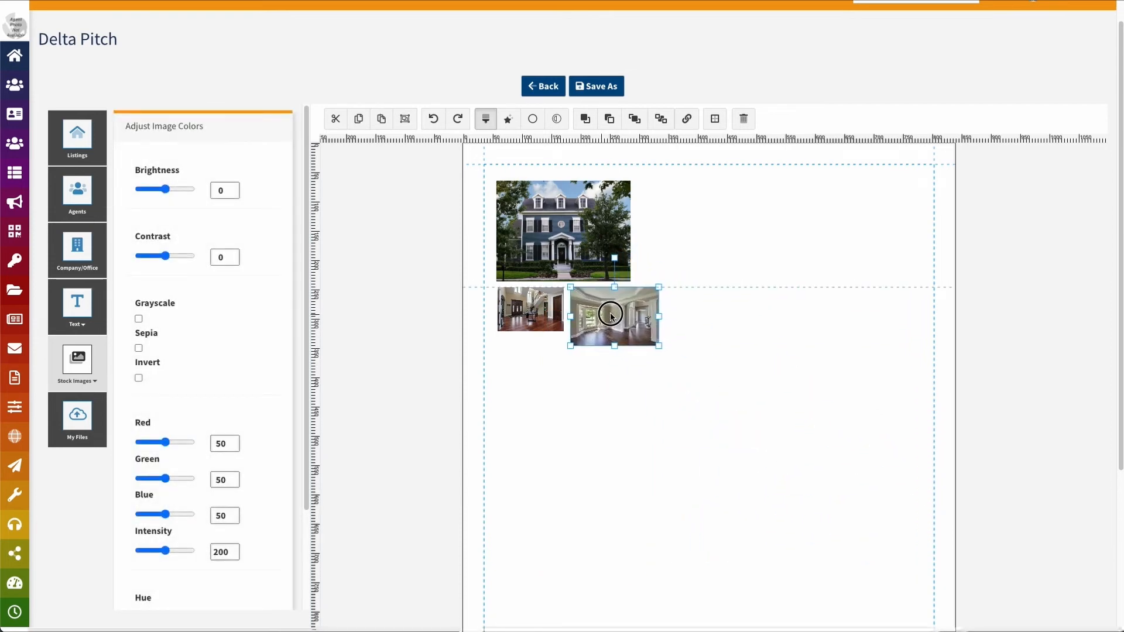
mouse_move(658, 345)
mouse_down()
mouse_move(635, 322)
mouse_move(642, 332)
mouse_up()
drag(540, 308, 534, 307)
drag(604, 309, 599, 309)
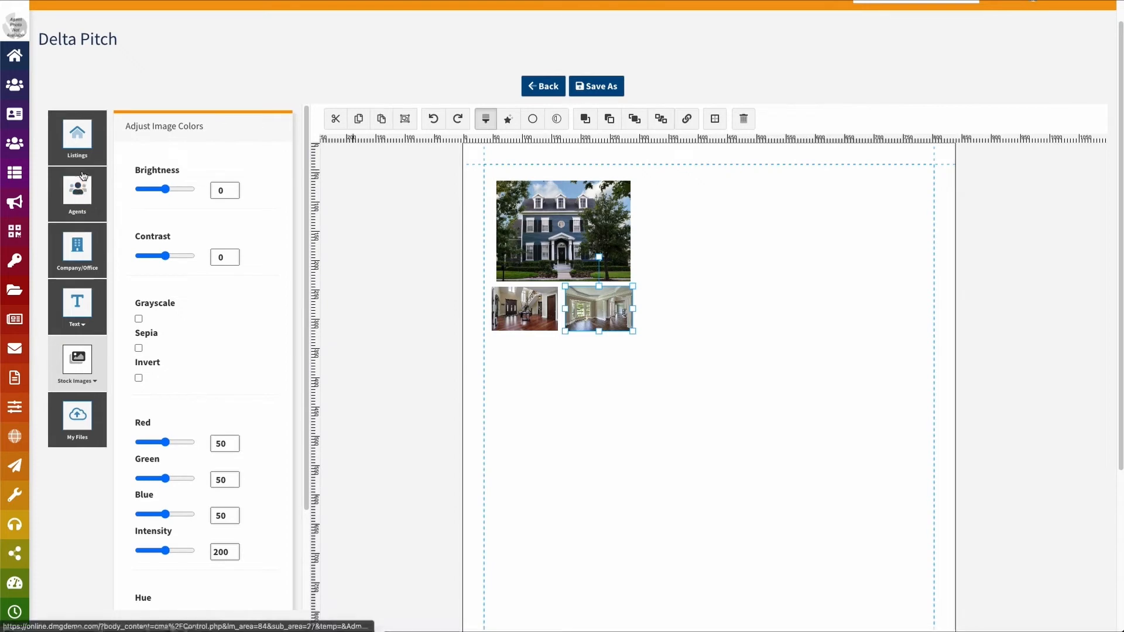
click(77, 134)
scroll(243, 494, down, 1)
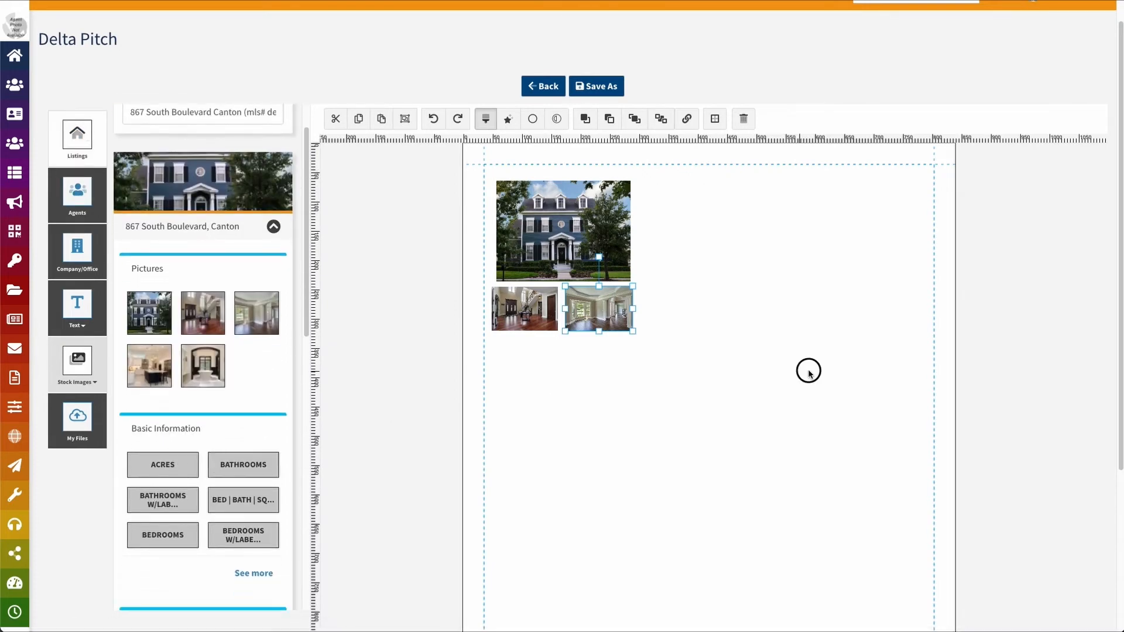
click(809, 369)
scroll(240, 409, down, 3)
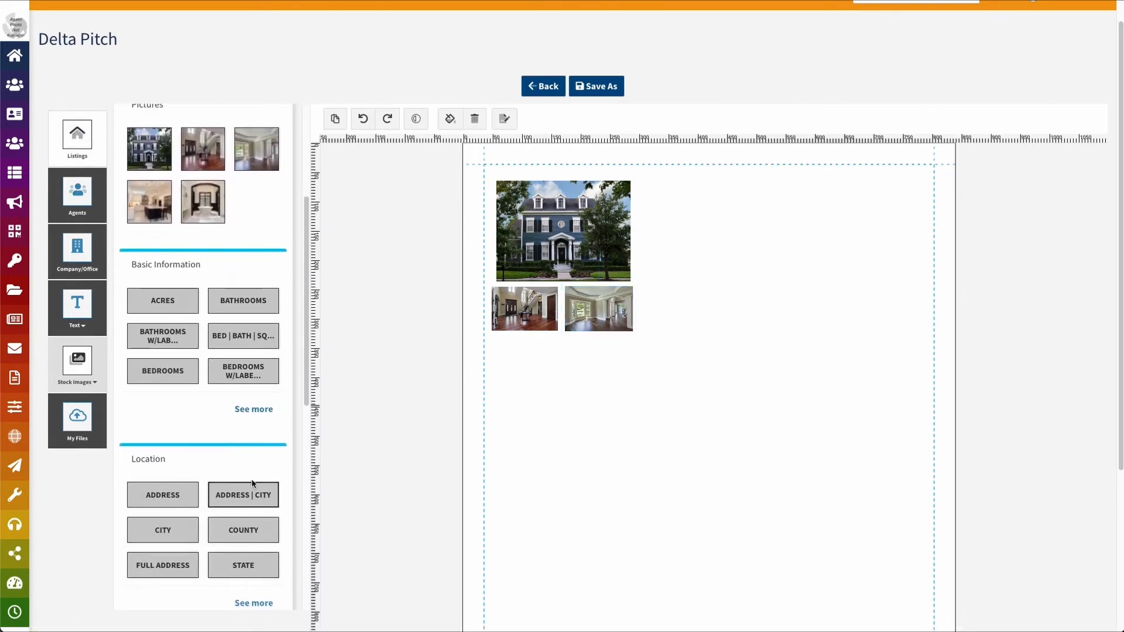
click(164, 498)
drag(557, 507, 728, 196)
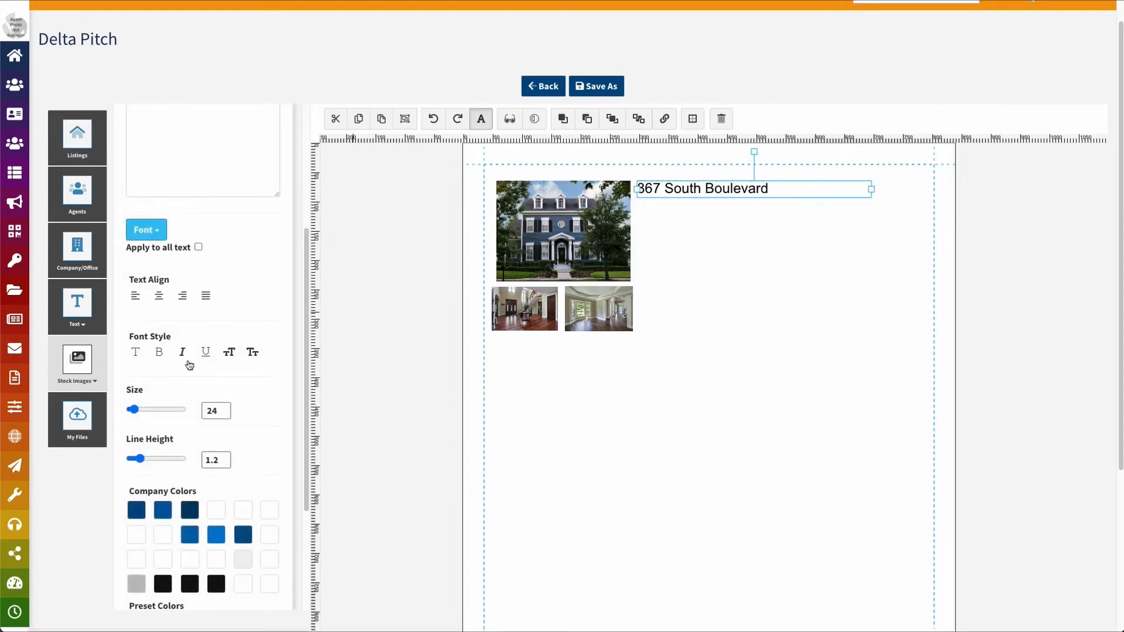
click(77, 136)
Add the city Canton and state OH side by side under the address
scroll(212, 377, up, 7)
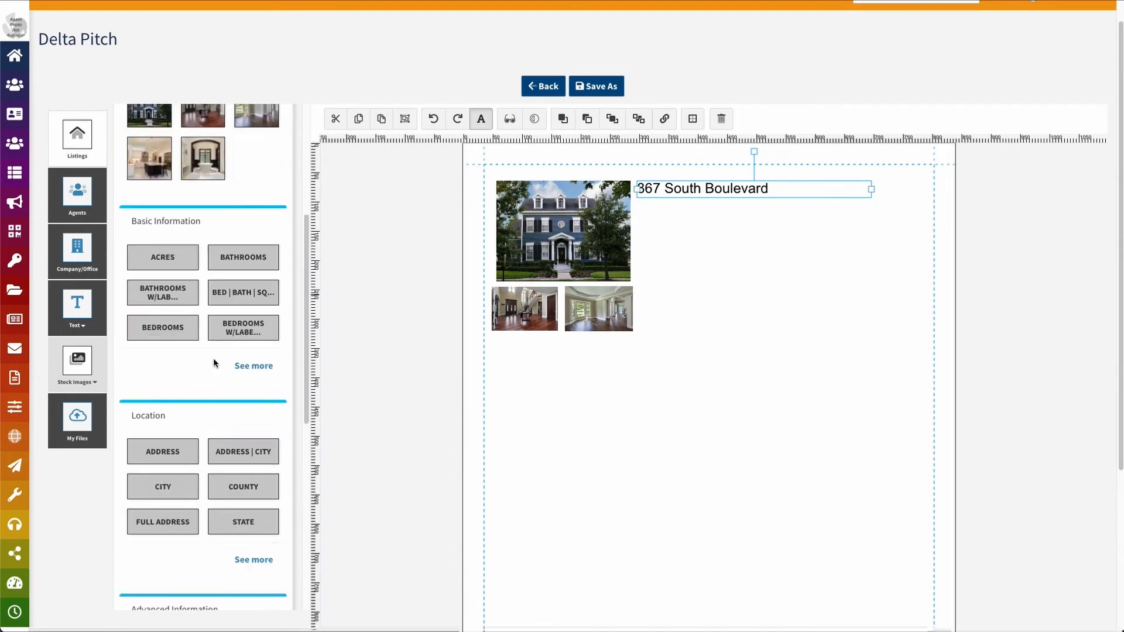
scroll(213, 357, down, 1)
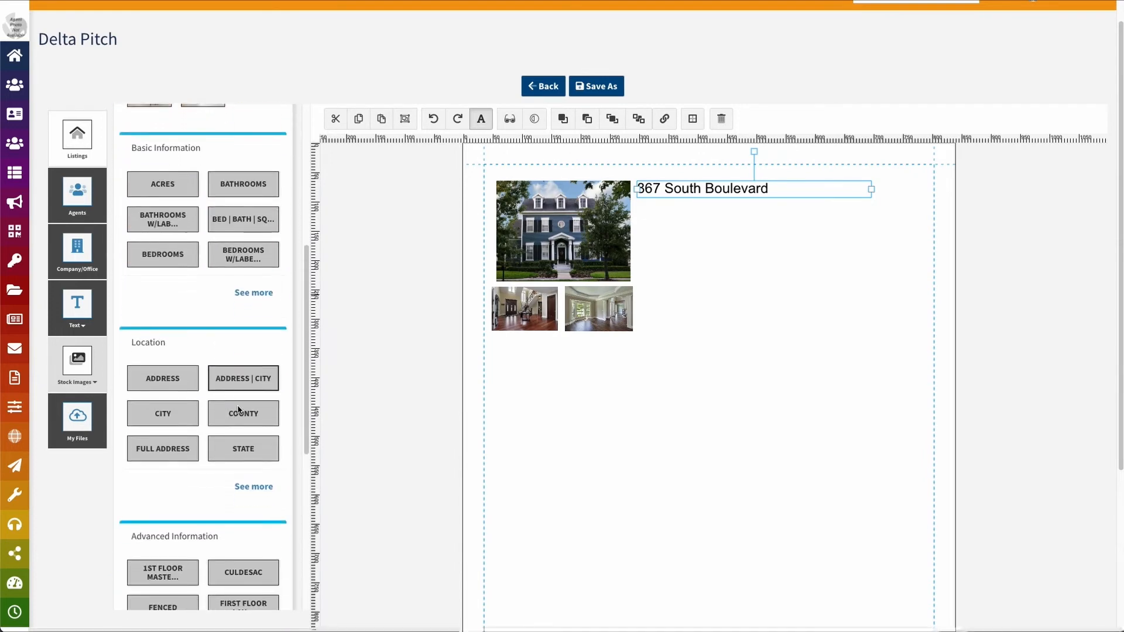
click(164, 400)
click(243, 446)
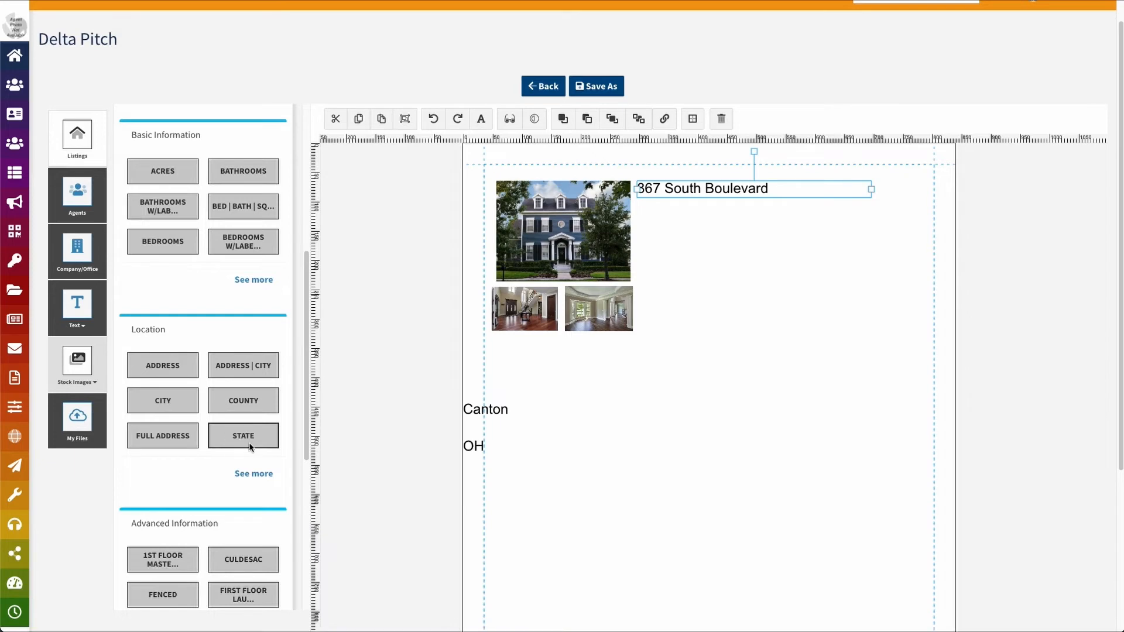
drag(506, 413, 677, 218)
drag(871, 211, 691, 215)
drag(474, 444, 717, 210)
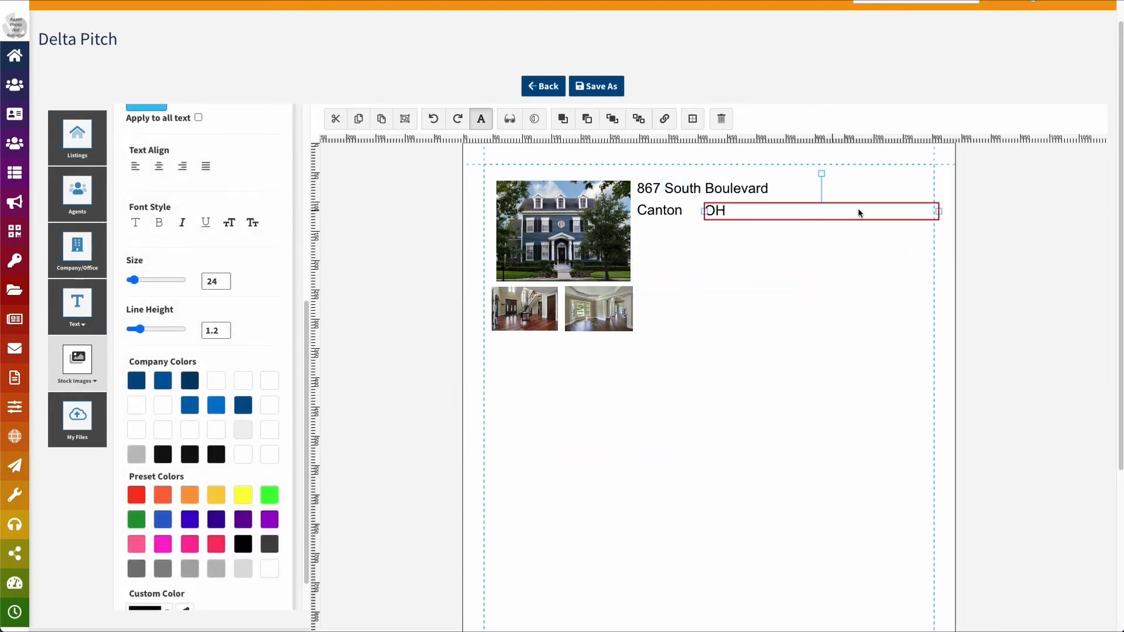
drag(938, 212, 726, 218)
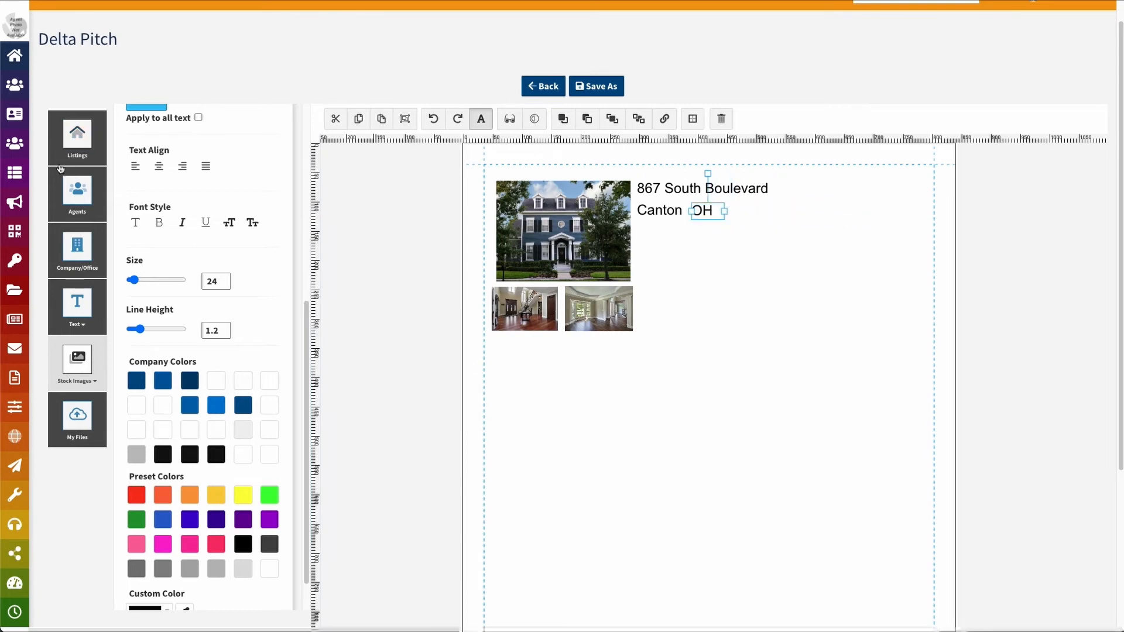
click(62, 159)
Add the MLS number and $240,000 price lines below Canton OH
scroll(227, 341, up, 5)
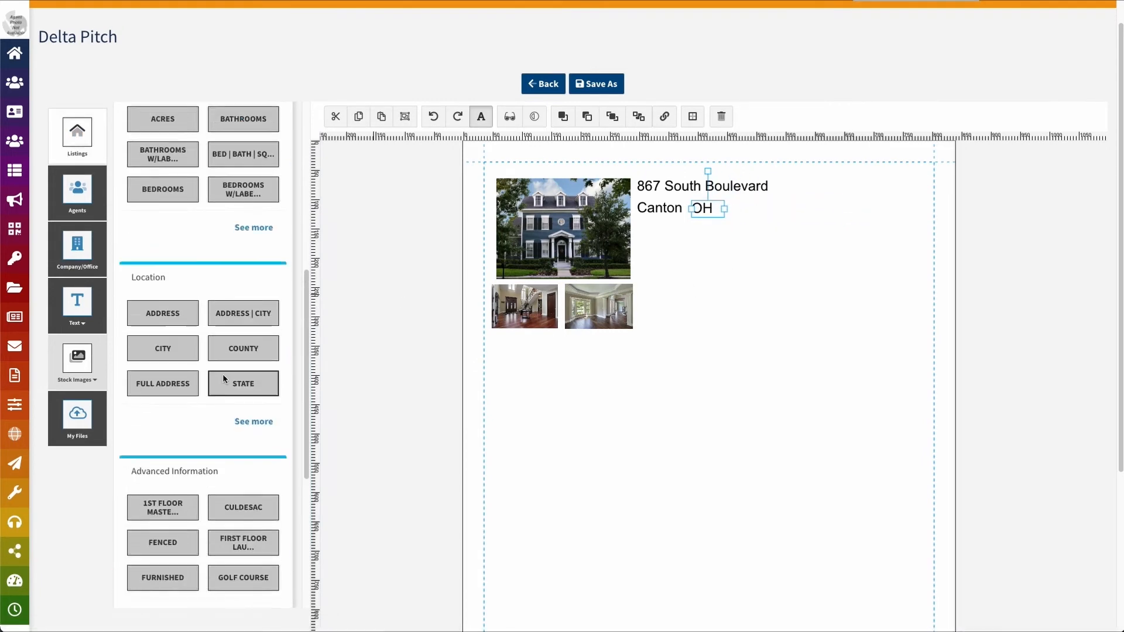
scroll(237, 390, up, 6)
scroll(239, 378, down, 5)
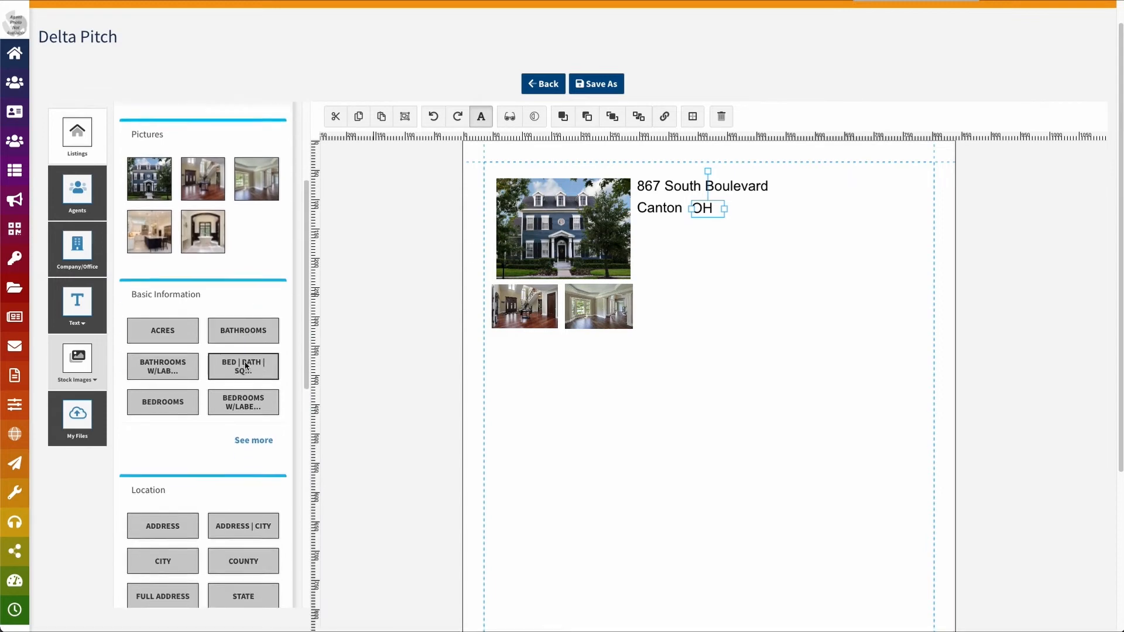
scroll(248, 365, down, 3)
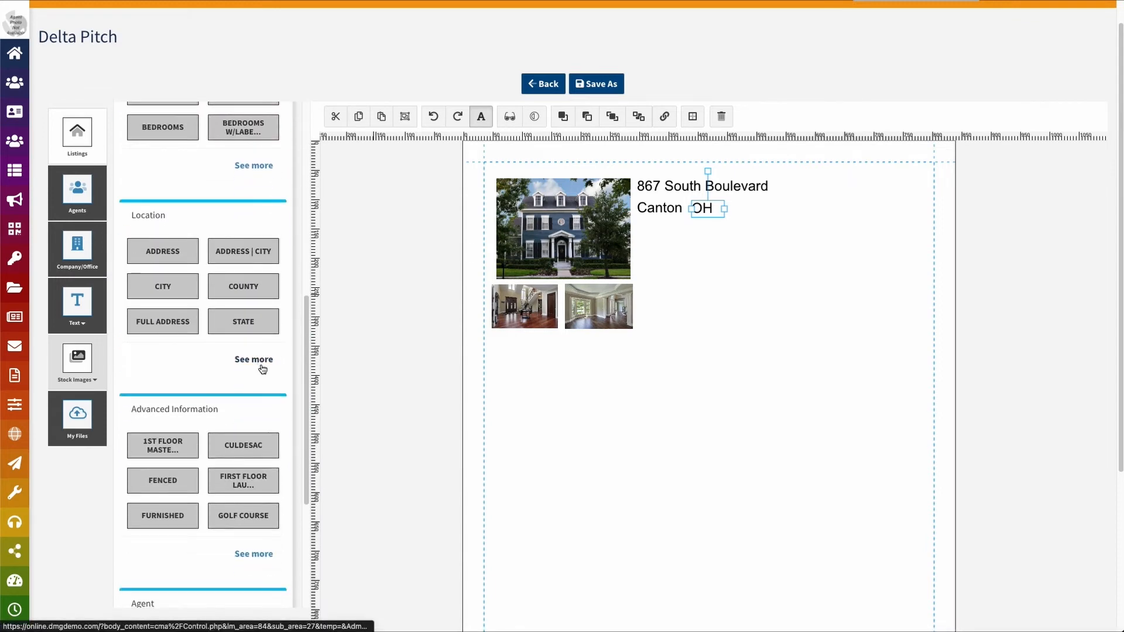
scroll(262, 363, up, 10)
scroll(252, 351, down, 4)
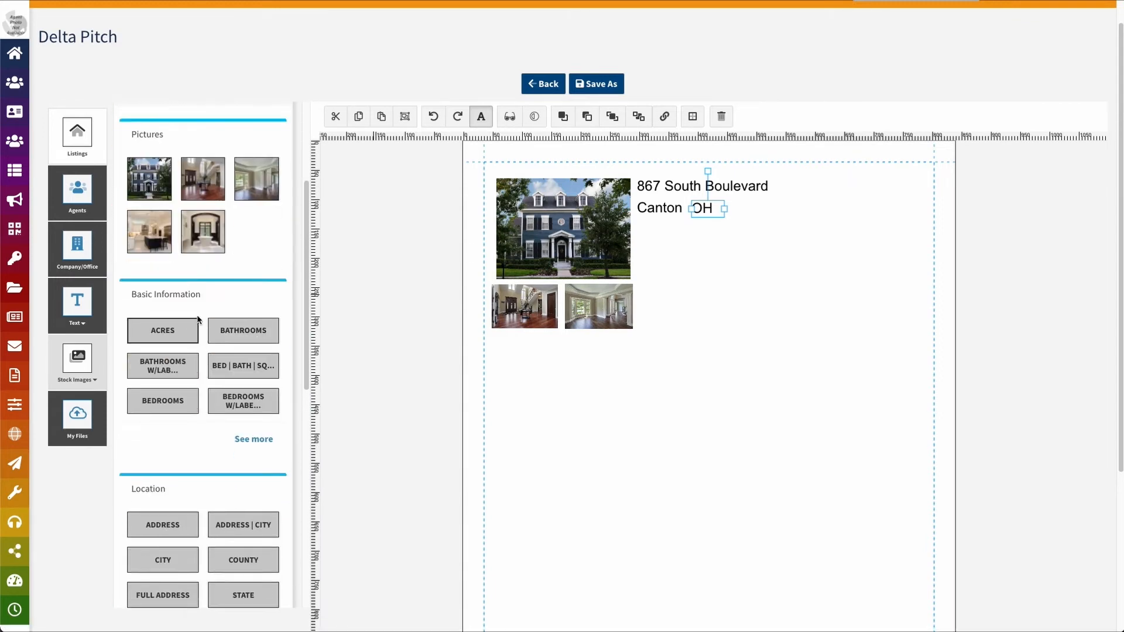
click(255, 440)
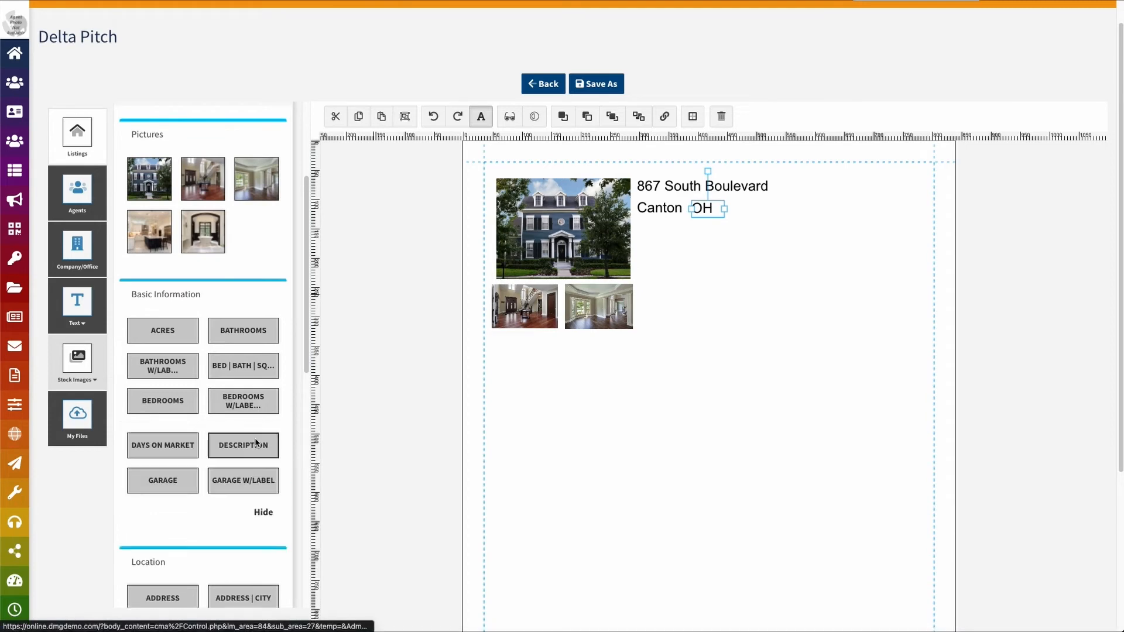
scroll(256, 410, down, 3)
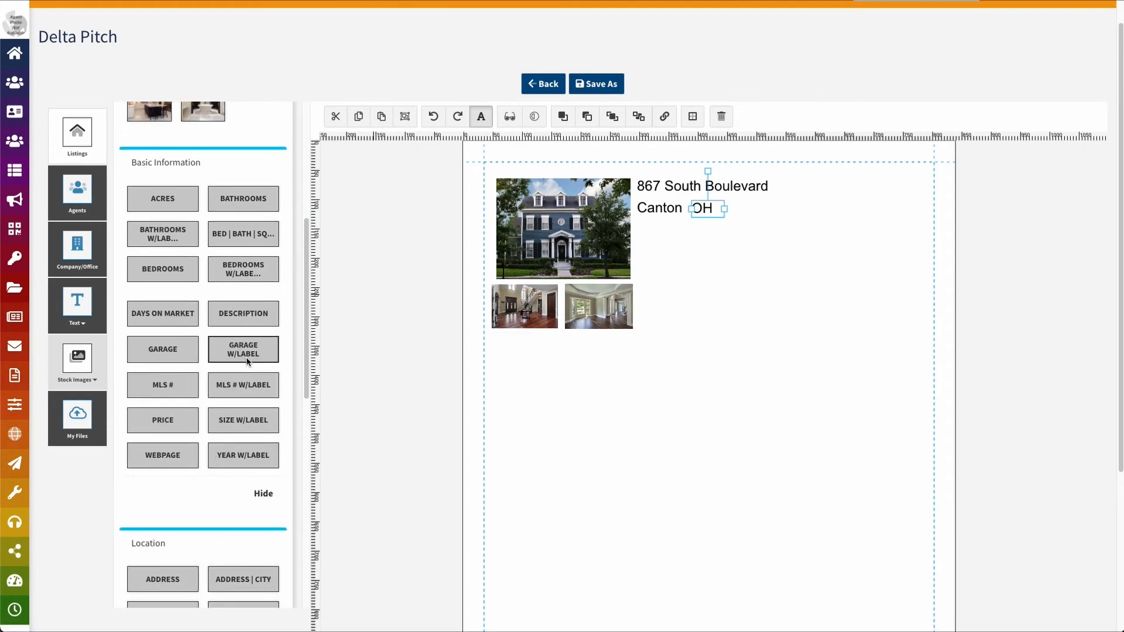
click(238, 386)
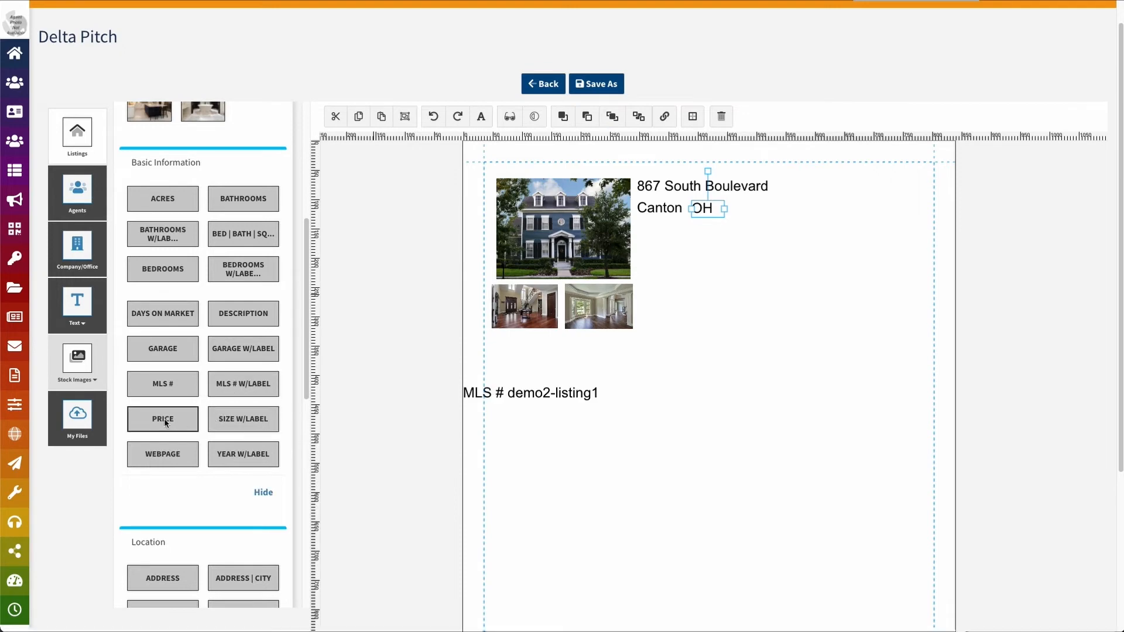
click(162, 420)
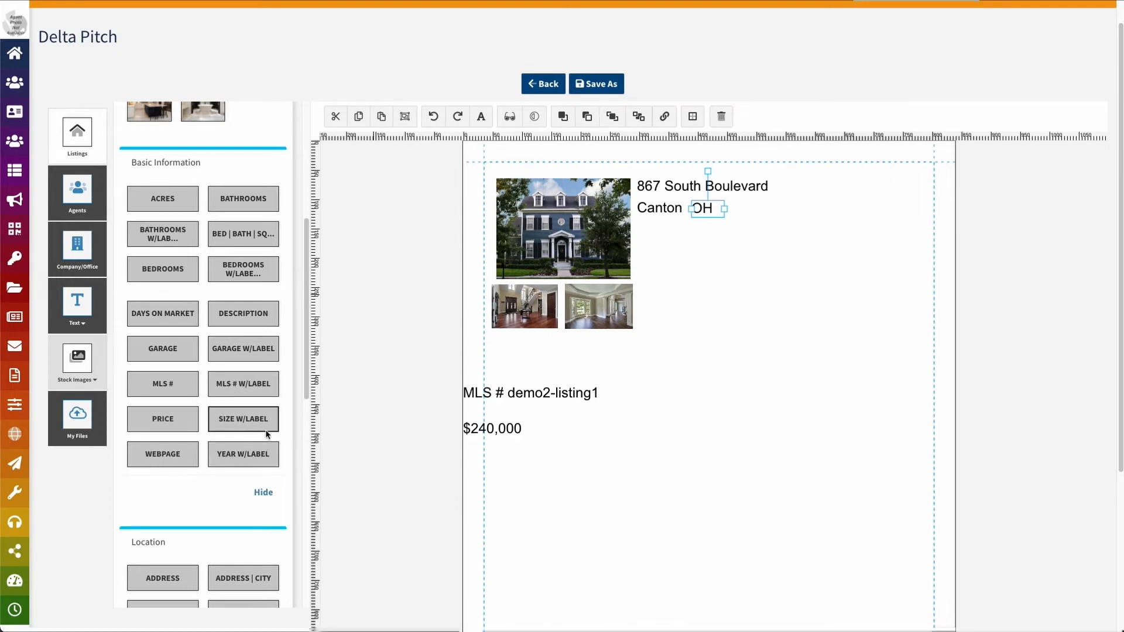
drag(537, 394, 709, 226)
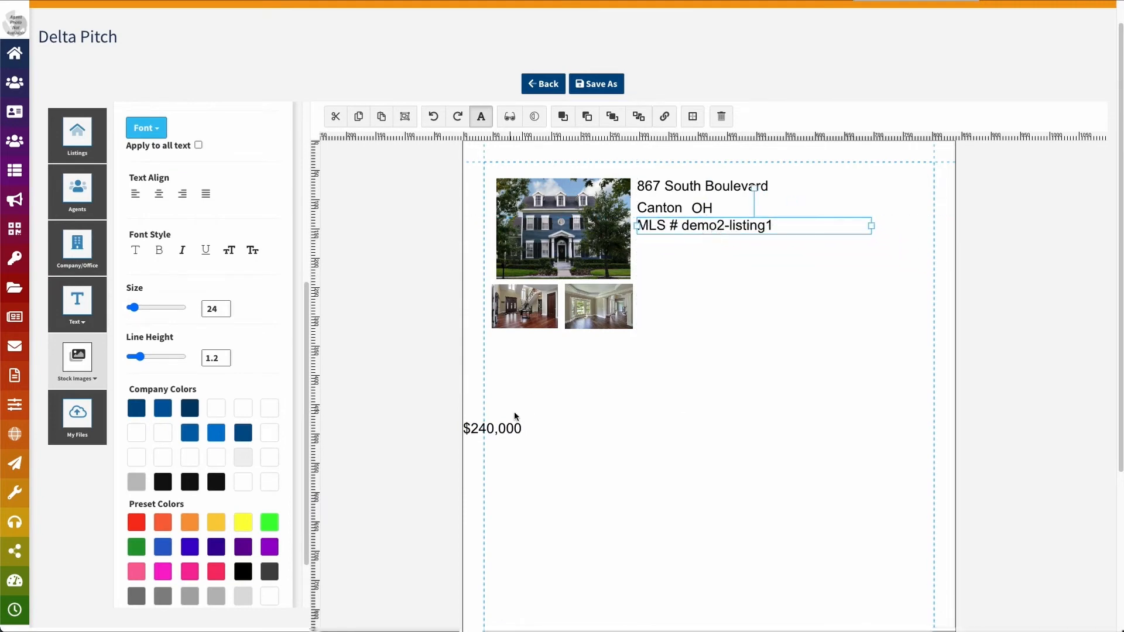
drag(515, 416, 589, 387)
drag(707, 346, 674, 247)
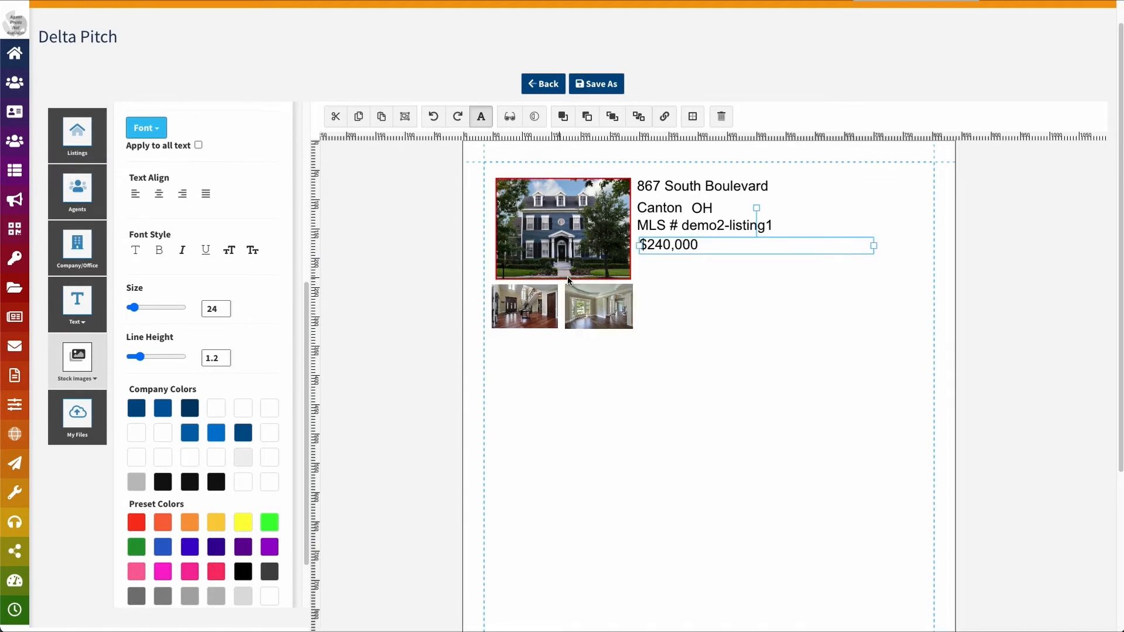
Align the main house photo and two thumbnails, then group the three photos
click(559, 219)
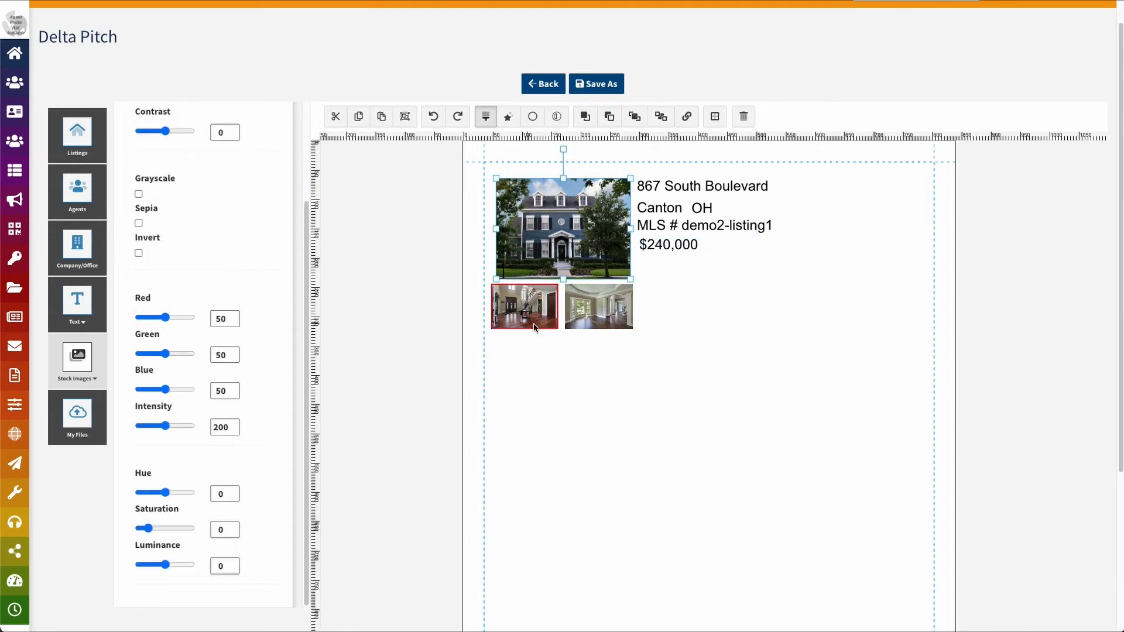
shift+click(525, 320)
drag(526, 320, 601, 305)
click(607, 305)
click(691, 330)
click(571, 249)
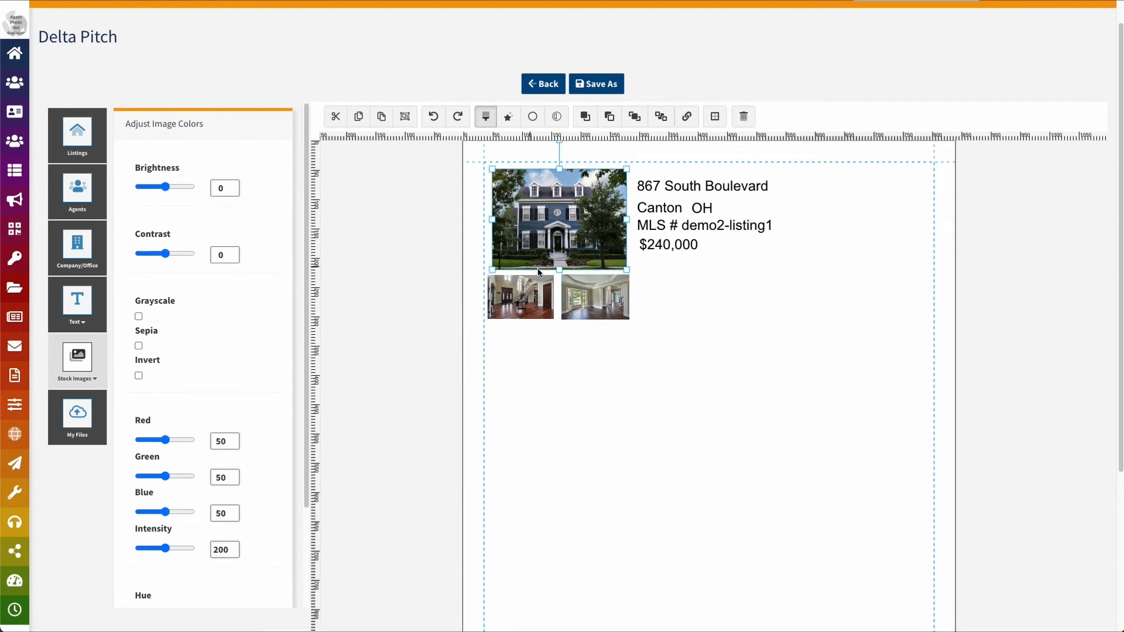
shift+click(527, 285)
shift+click(624, 301)
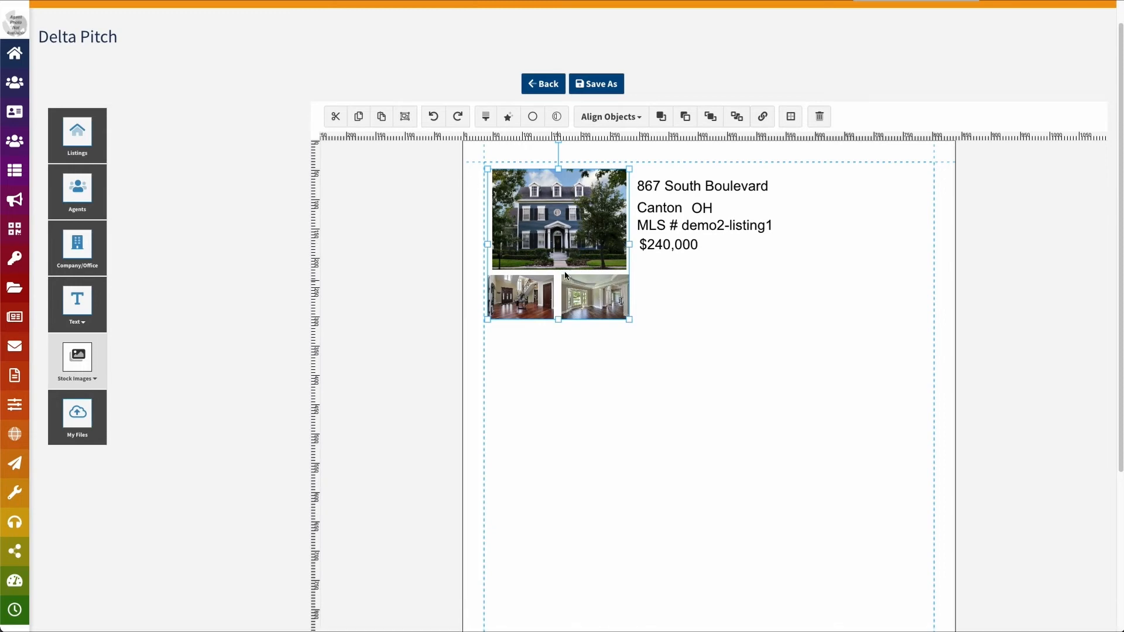
click(405, 117)
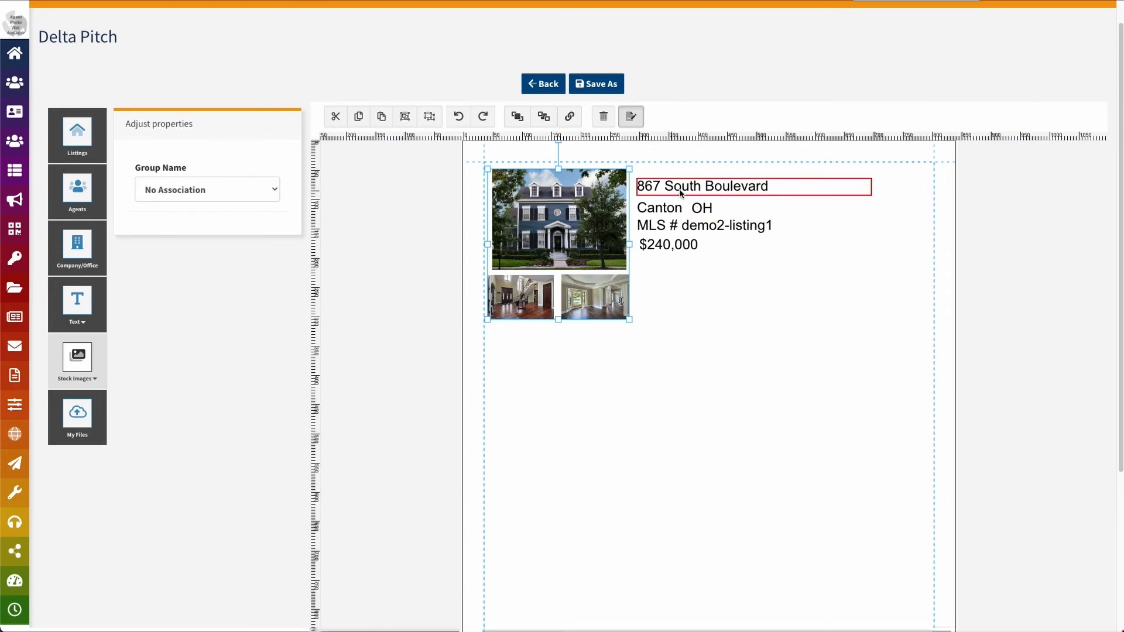
Group the address, Canton OH, MLS and price lines with the photo group
click(681, 189)
shift+click(684, 210)
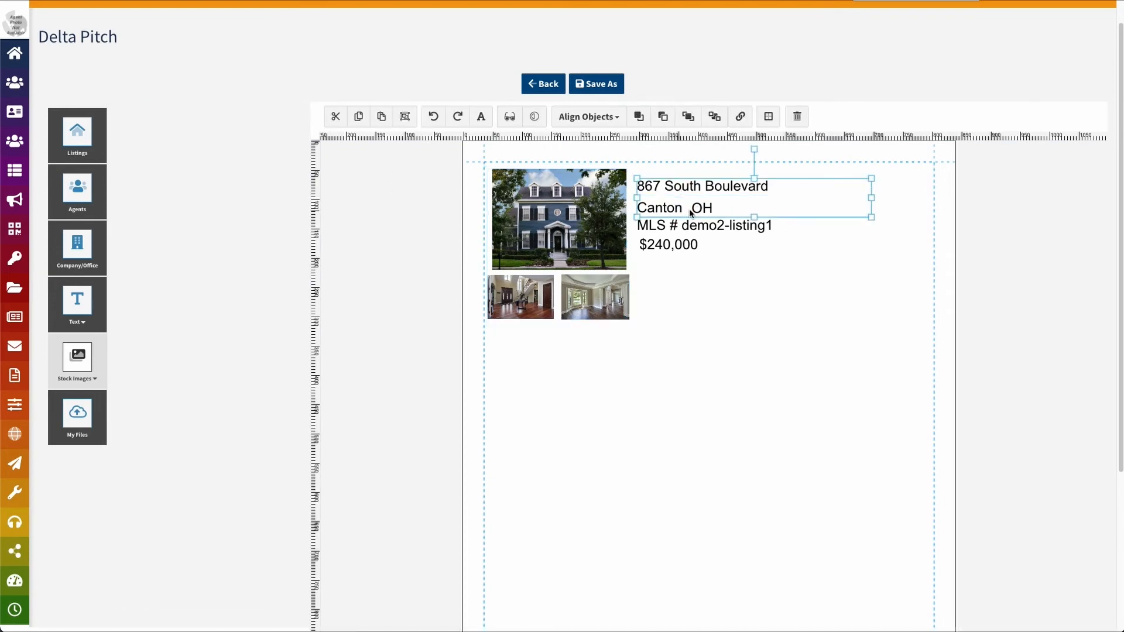
shift+click(688, 225)
shift+click(673, 245)
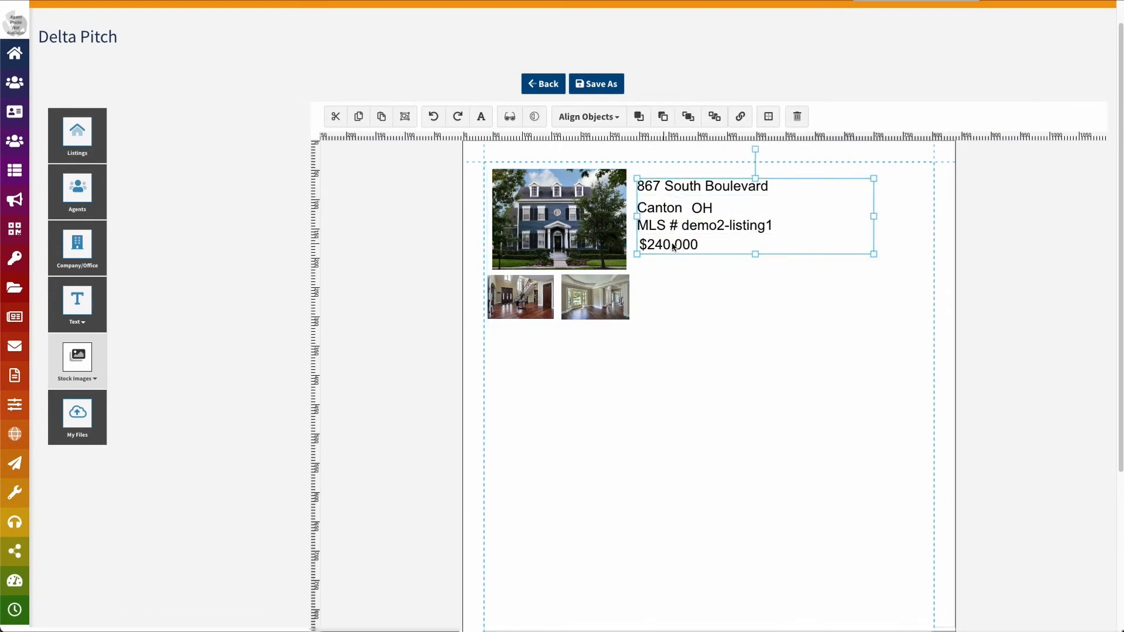
shift+click(623, 247)
click(404, 116)
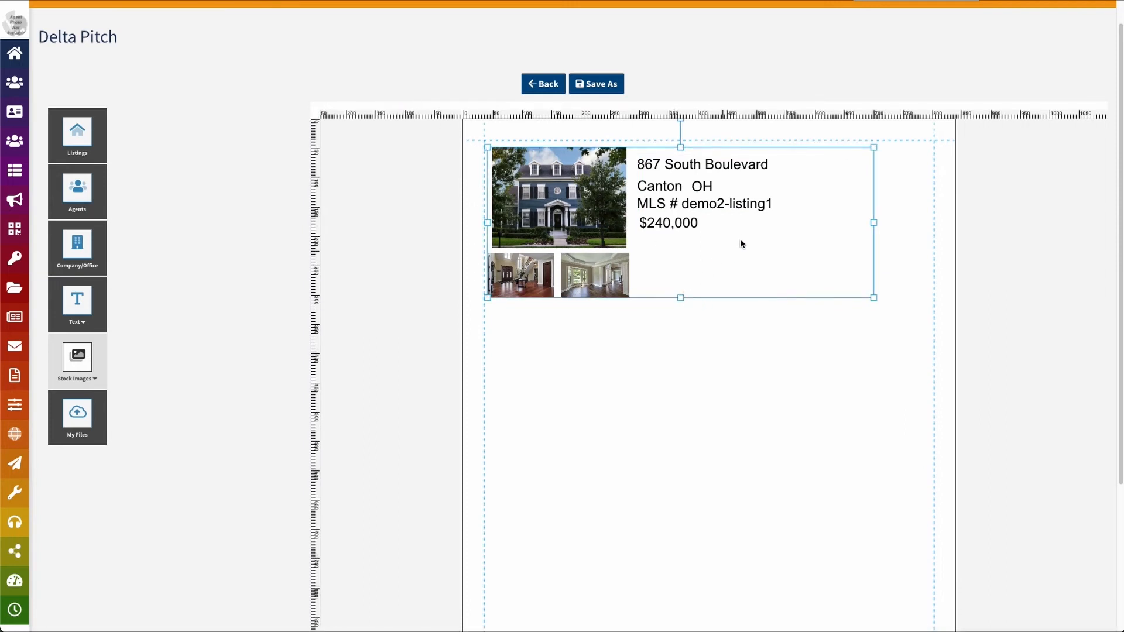
click(703, 190)
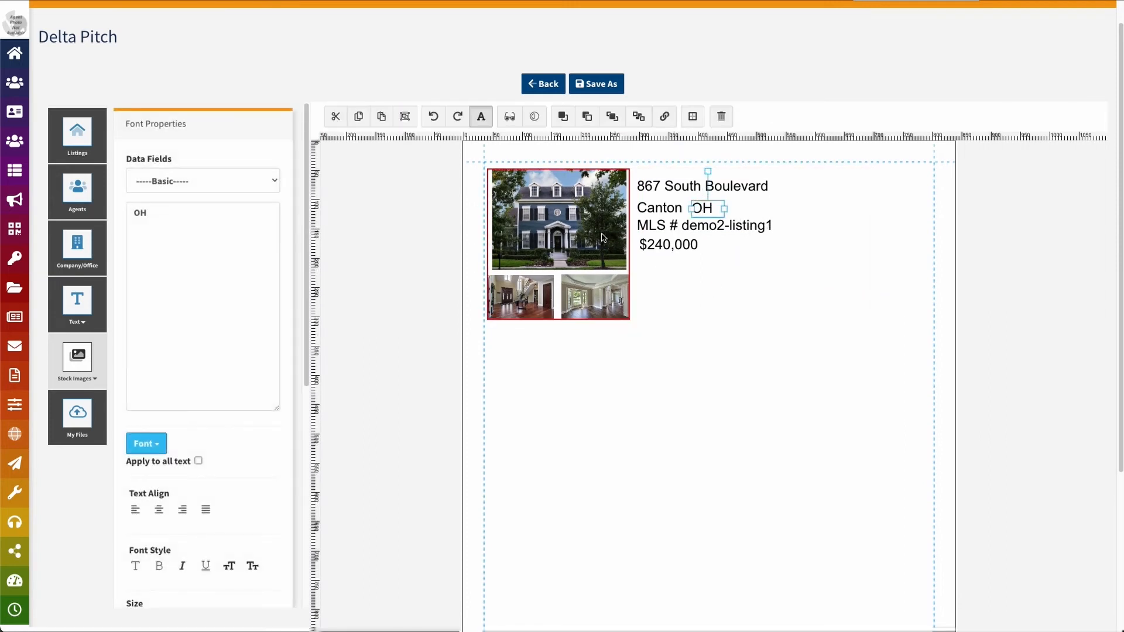
click(644, 245)
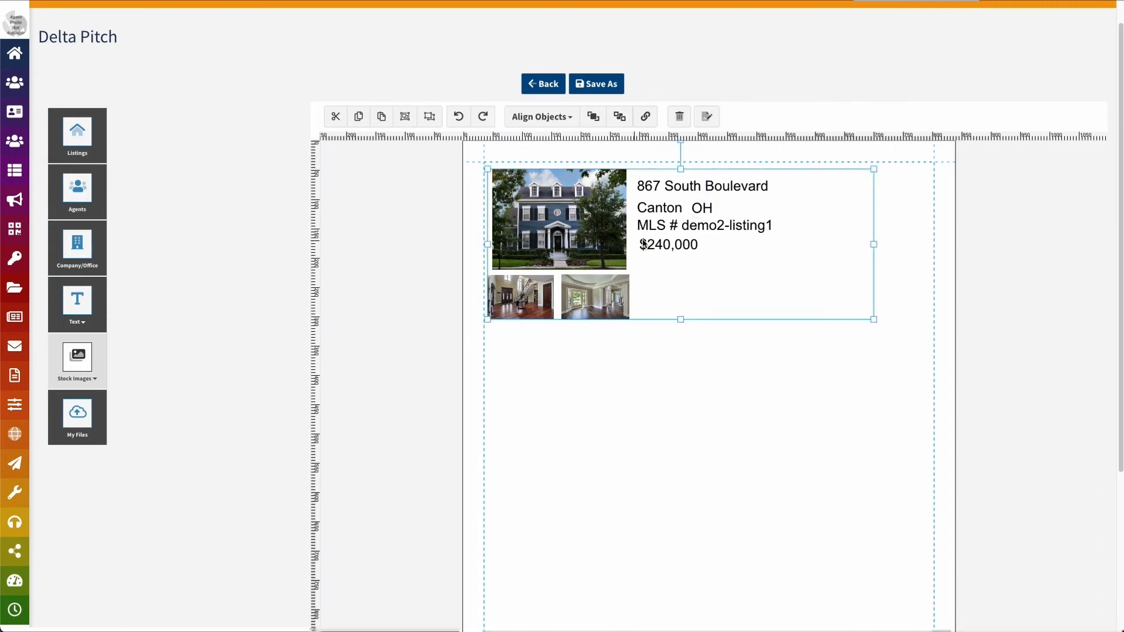
click(411, 119)
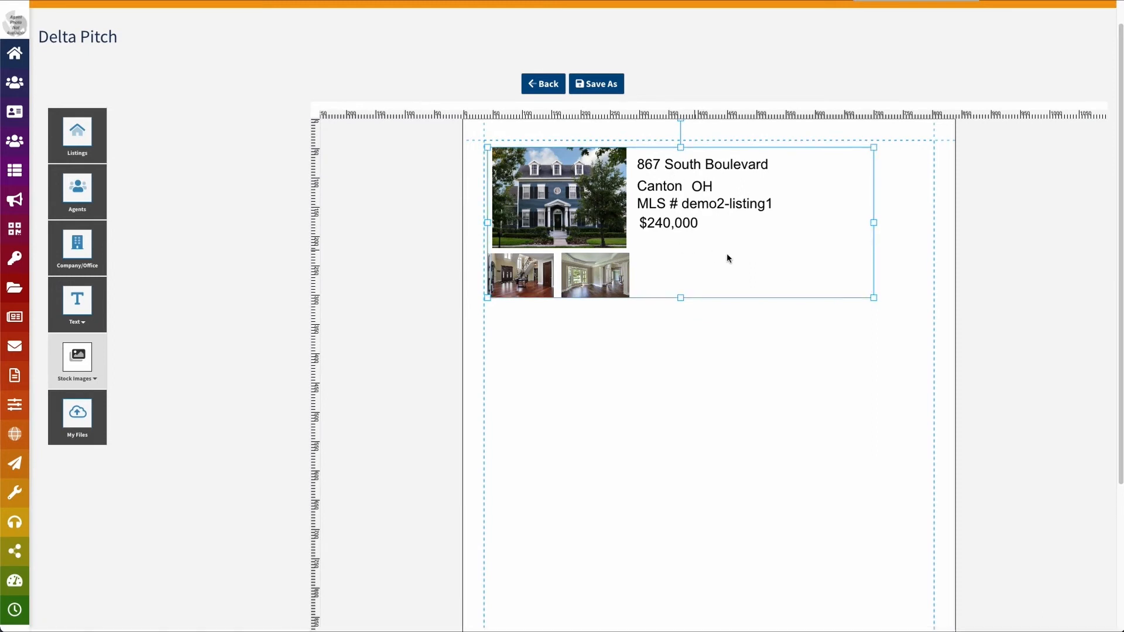
Select the listing group and open its Group Name choices
click(588, 310)
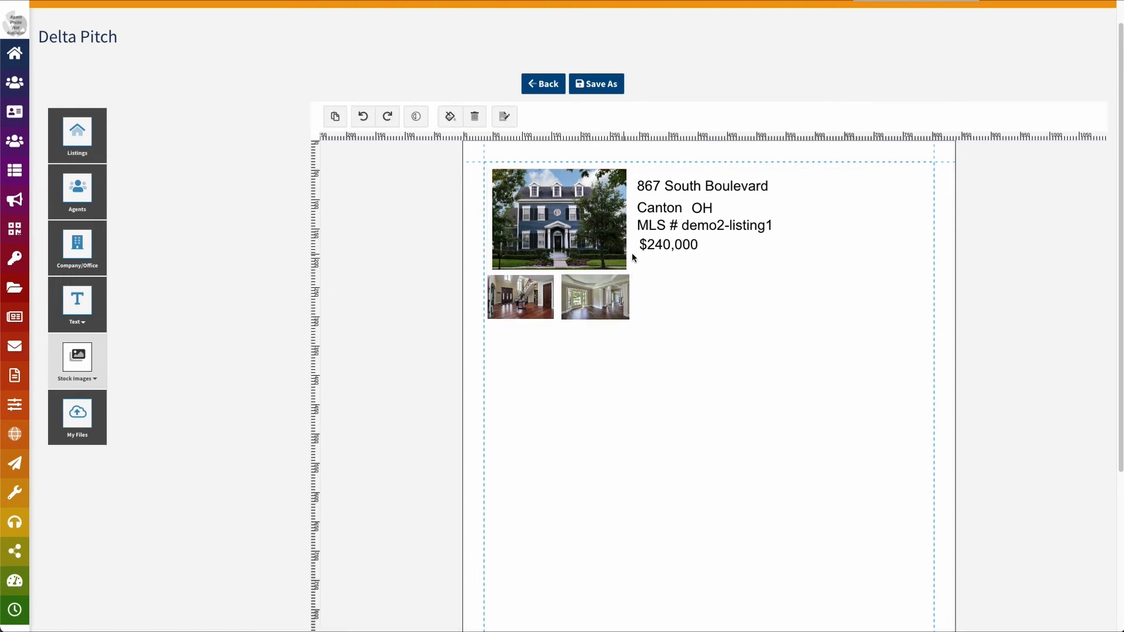
click(619, 282)
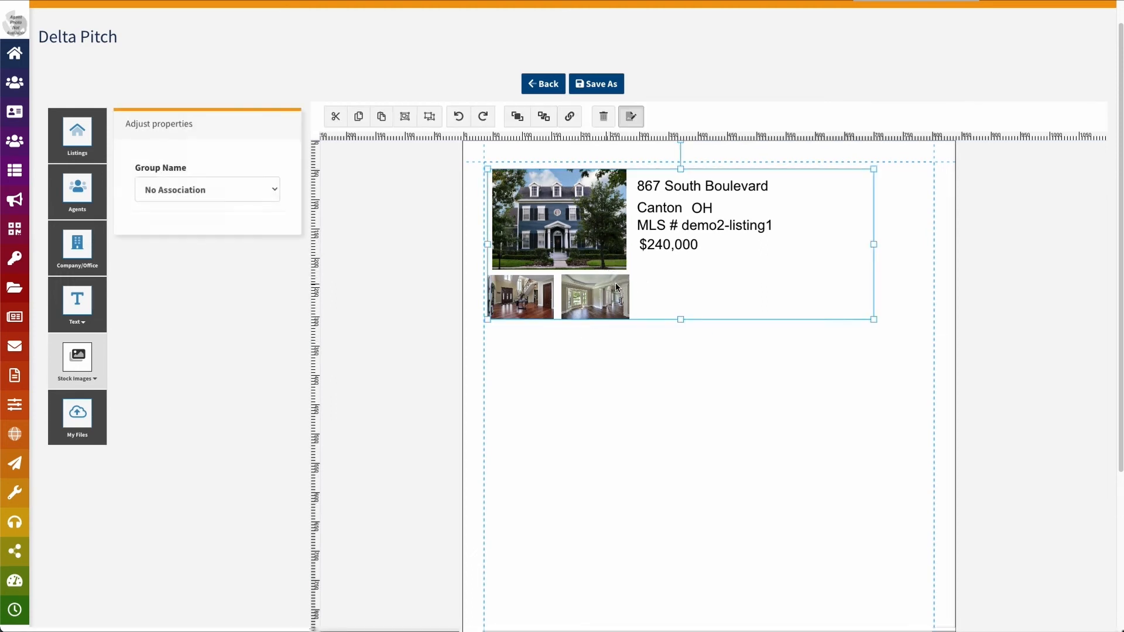
click(219, 190)
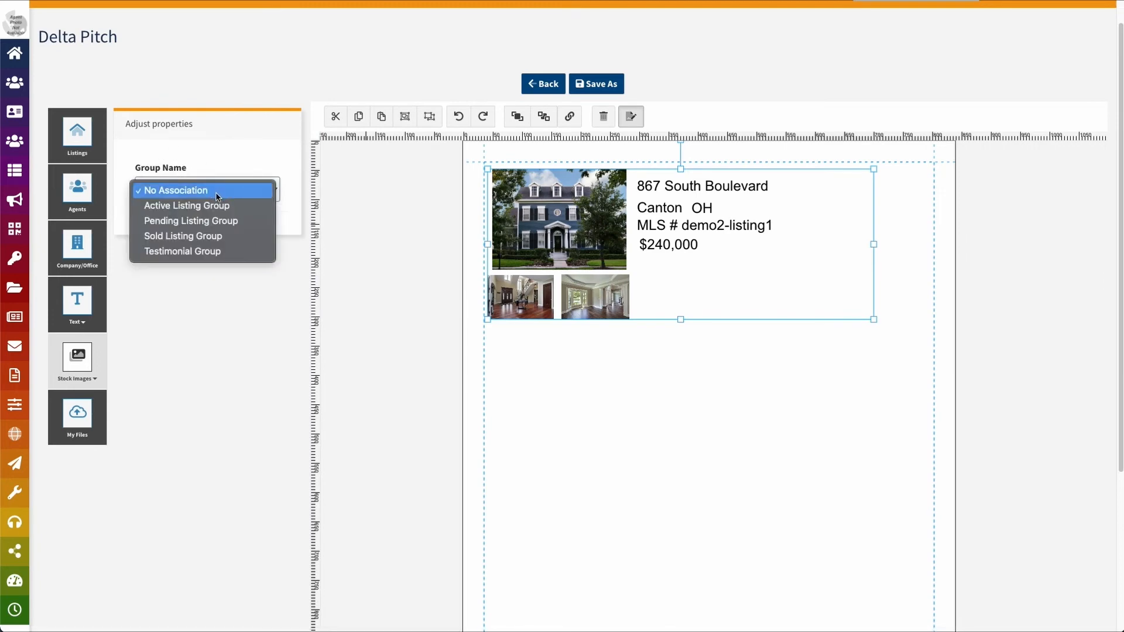
click(341, 305)
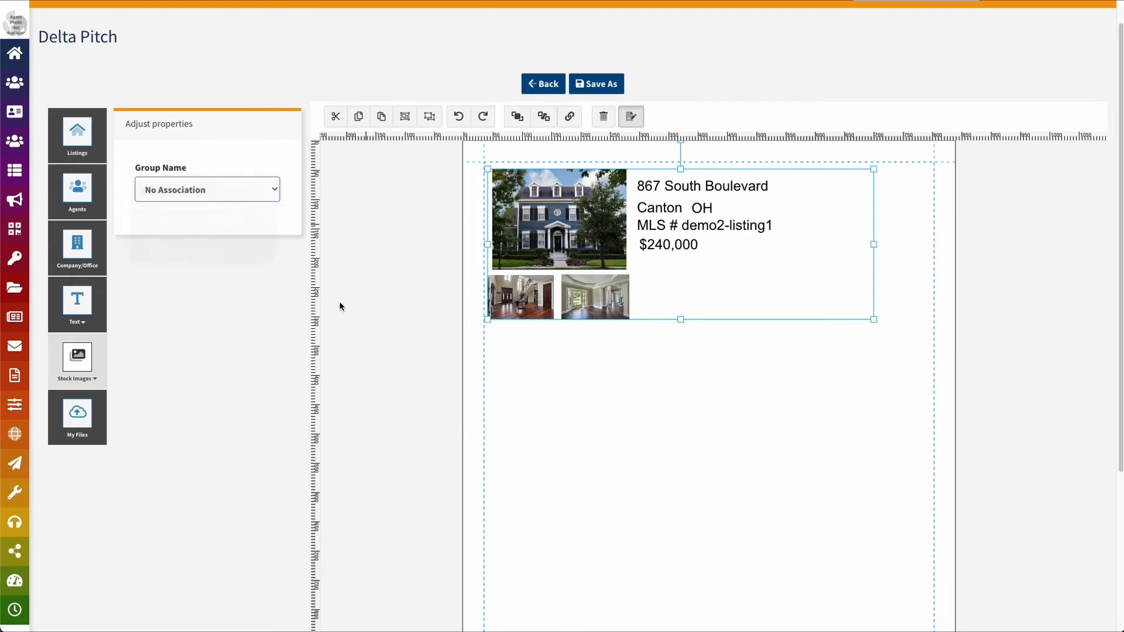
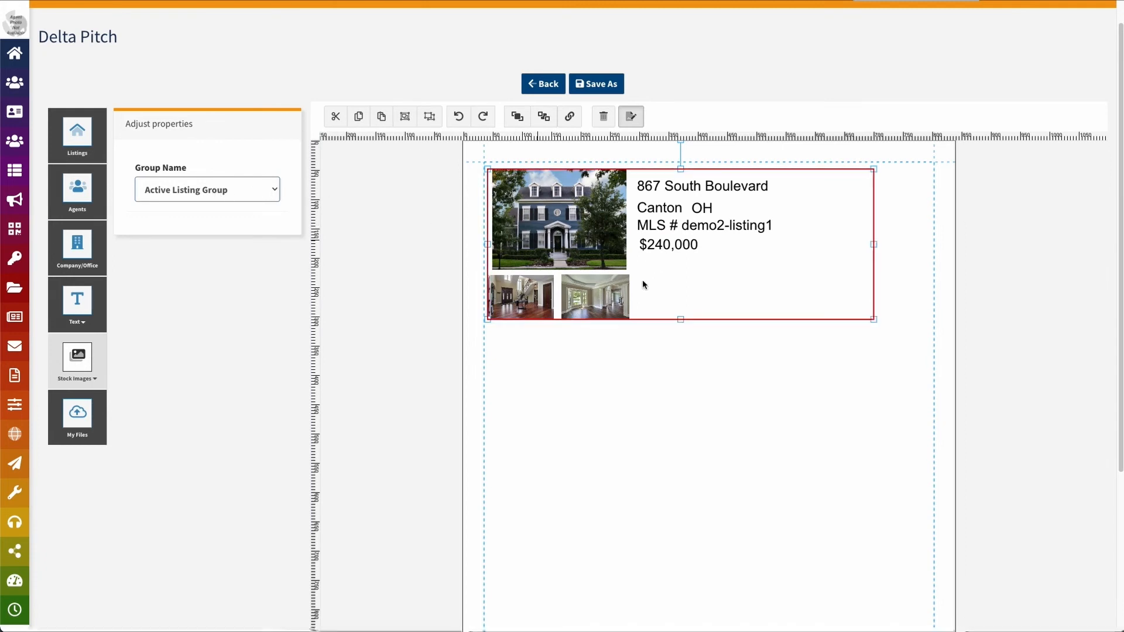
Copy the listing block and paste two copies, stacking each below the previous one
click(359, 116)
click(381, 116)
drag(622, 253, 625, 409)
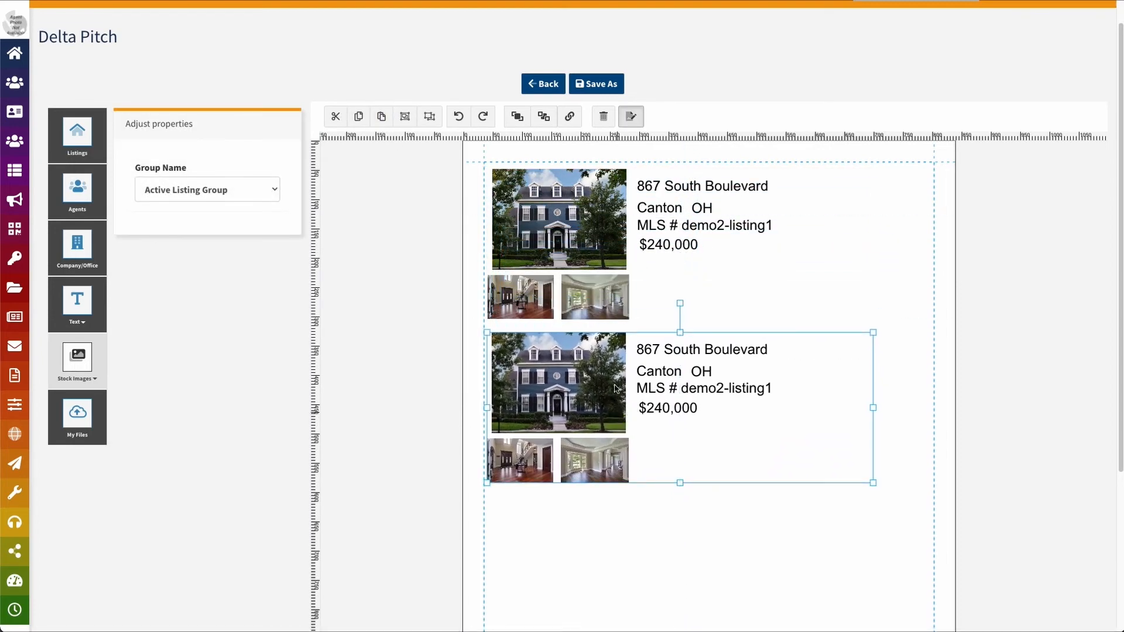
click(381, 116)
drag(567, 208, 565, 571)
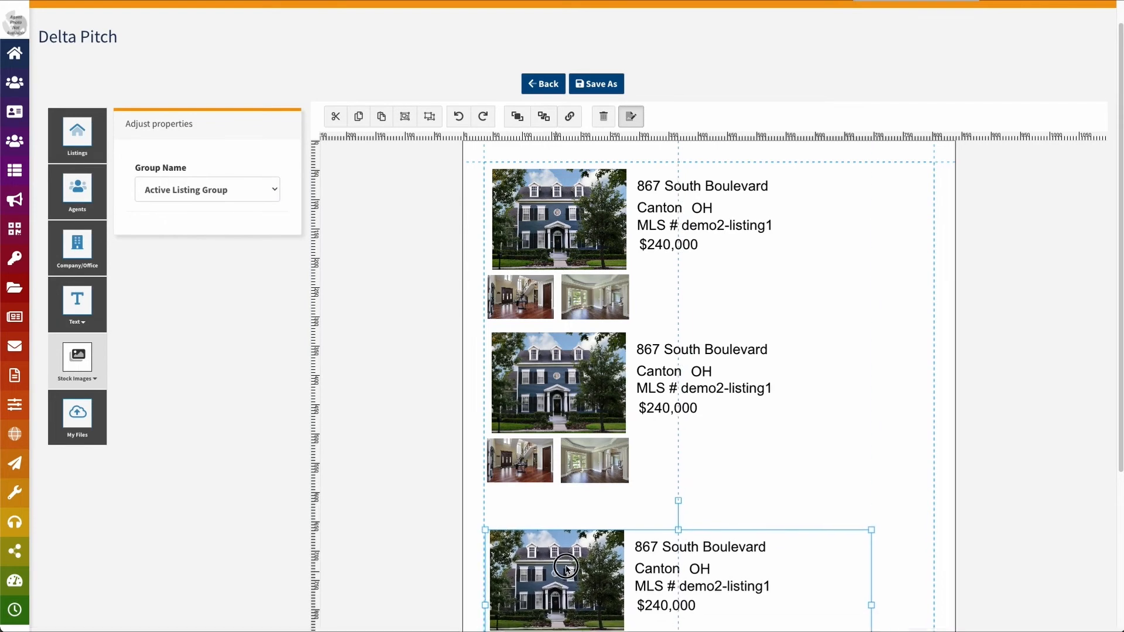
Shift all three listing blocks right so they line up in one column
scroll(936, 397, down, 3)
drag(550, 398, 586, 429)
drag(525, 291, 562, 326)
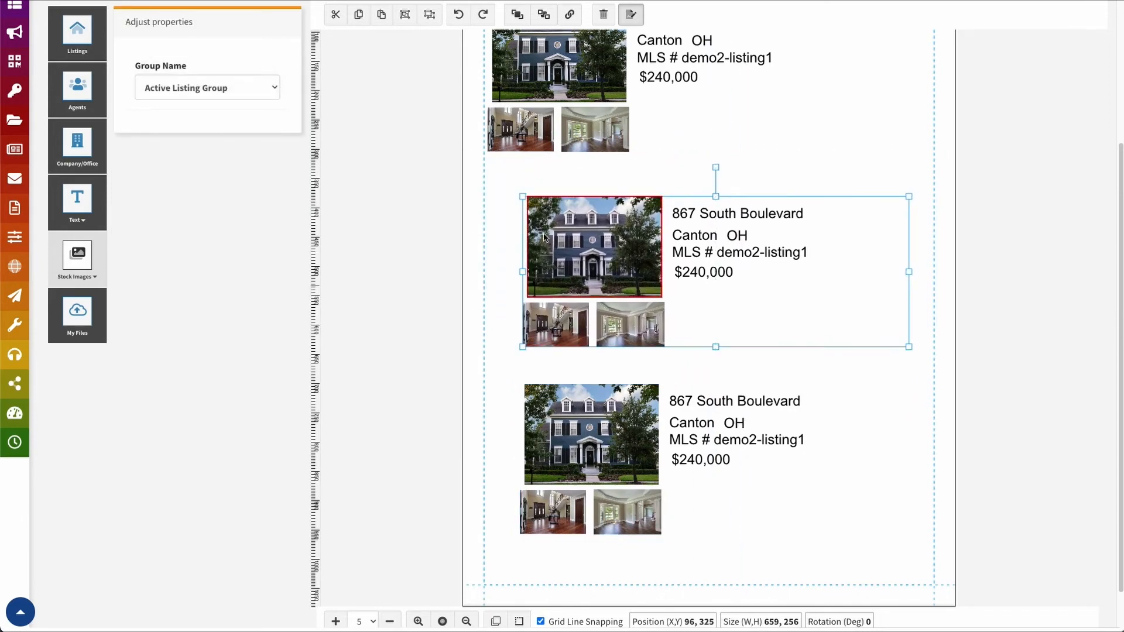
drag(564, 116, 602, 130)
click(919, 373)
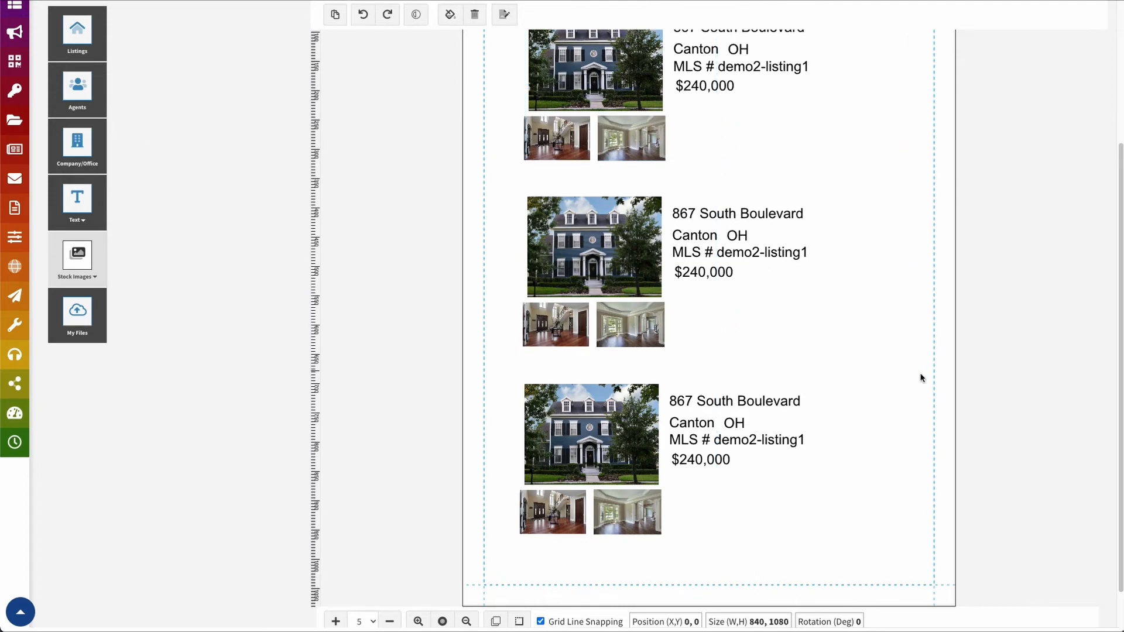
scroll(831, 443, up, 3)
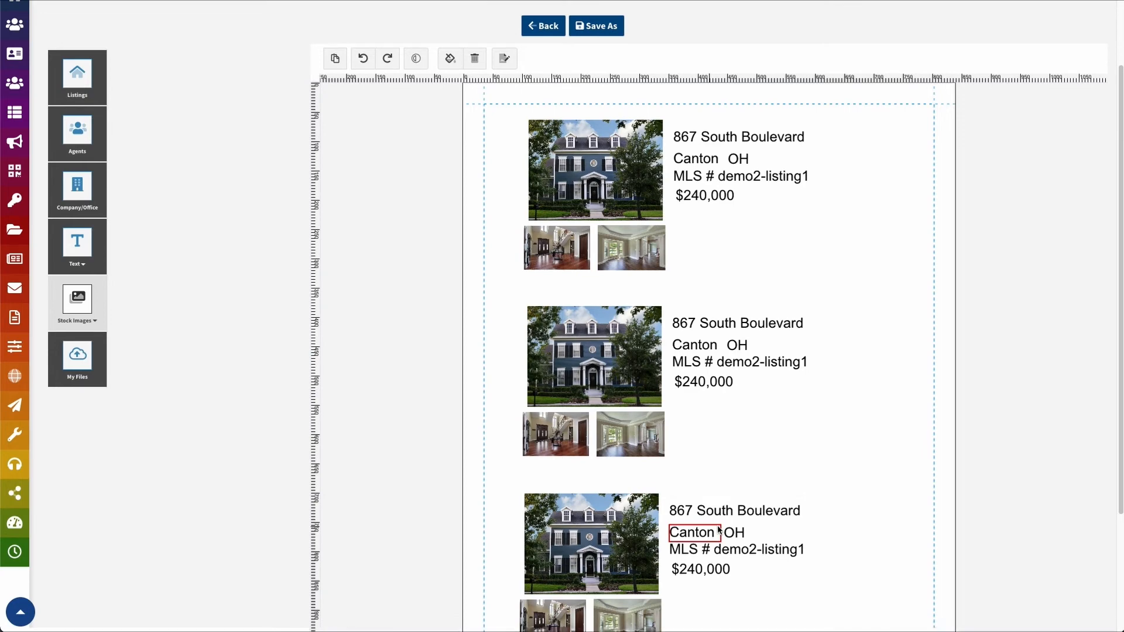
click(549, 202)
click(544, 367)
click(529, 547)
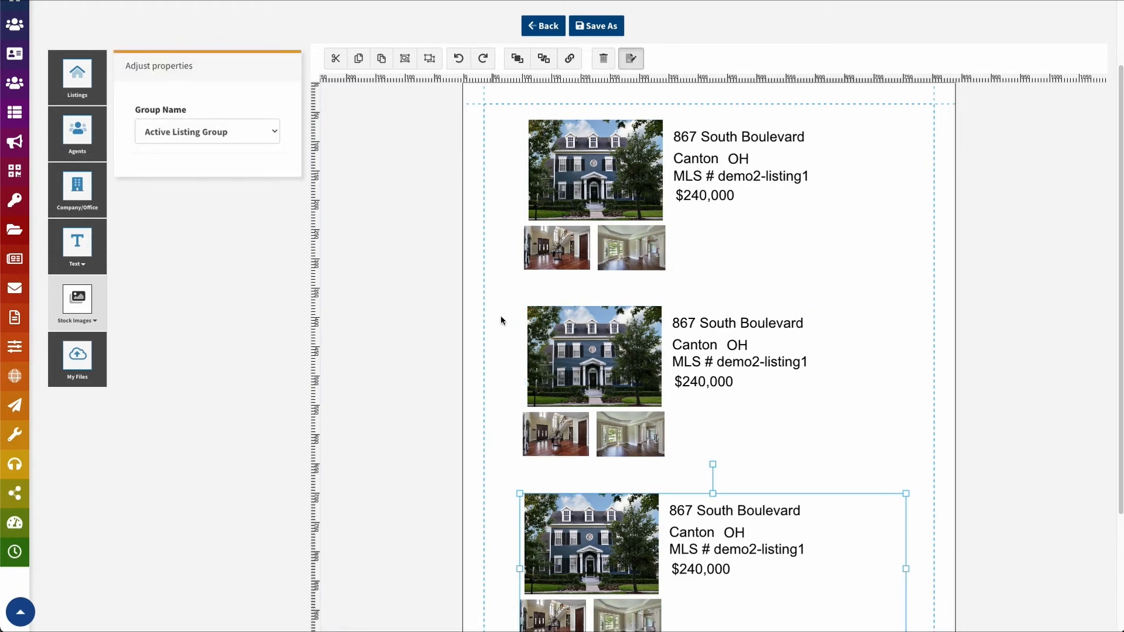
click(471, 140)
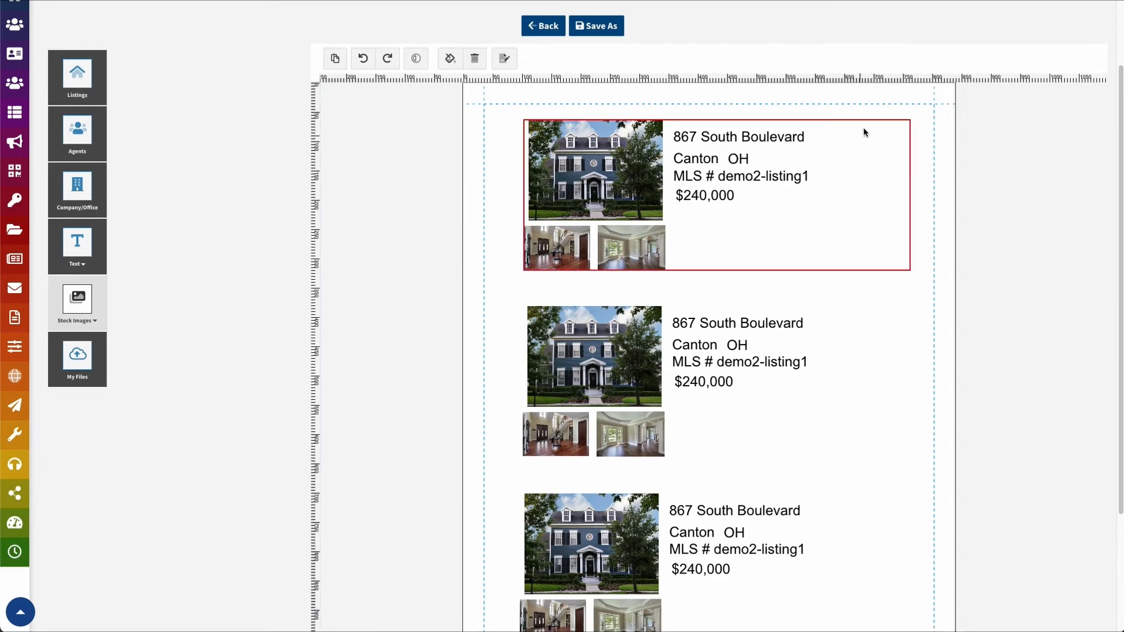
click(715, 210)
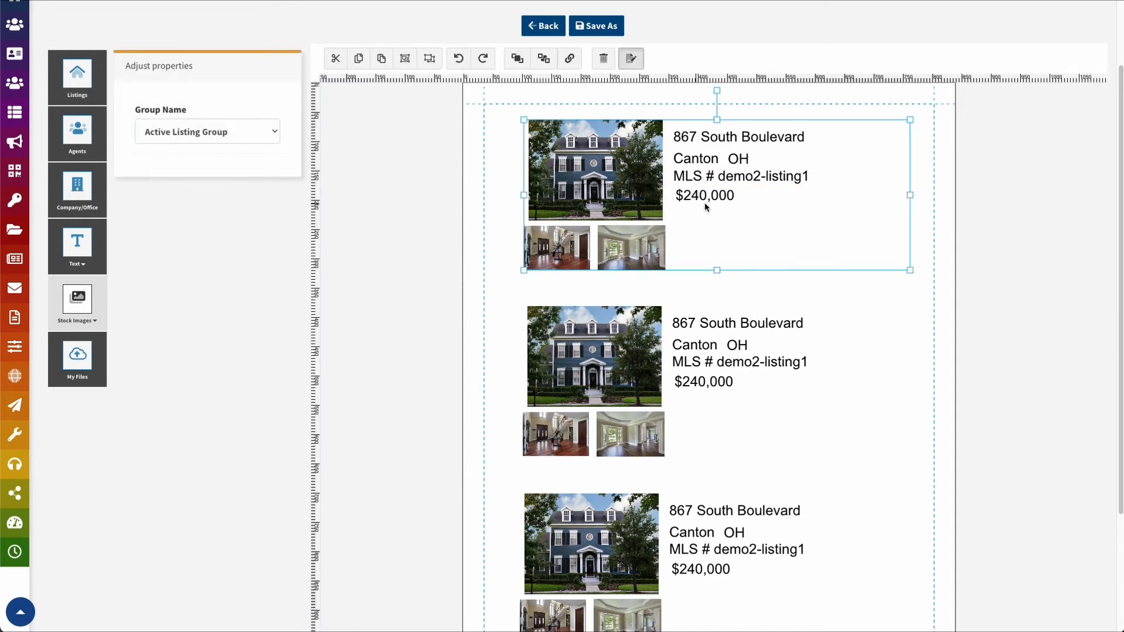
click(476, 169)
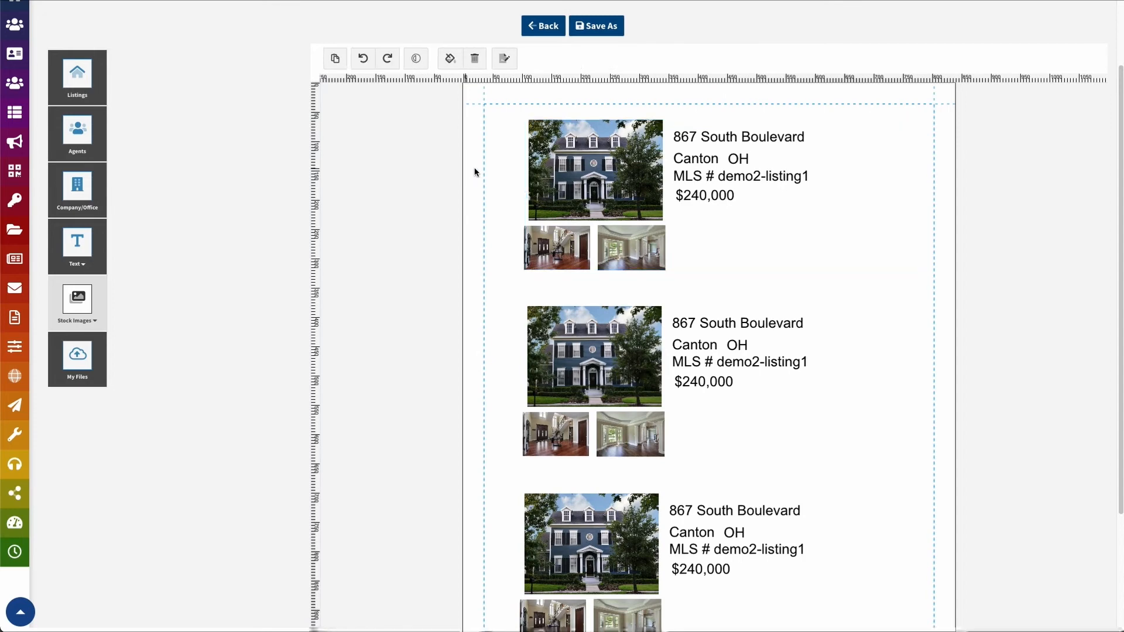
Set the page's card type to Active Listings Page
click(505, 59)
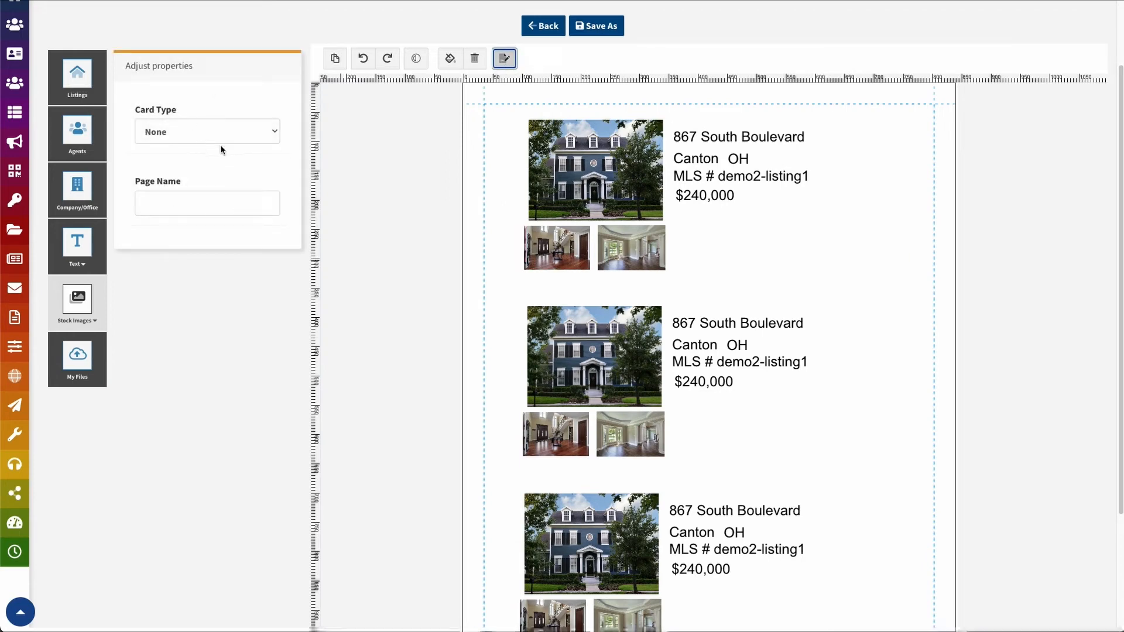
click(198, 203)
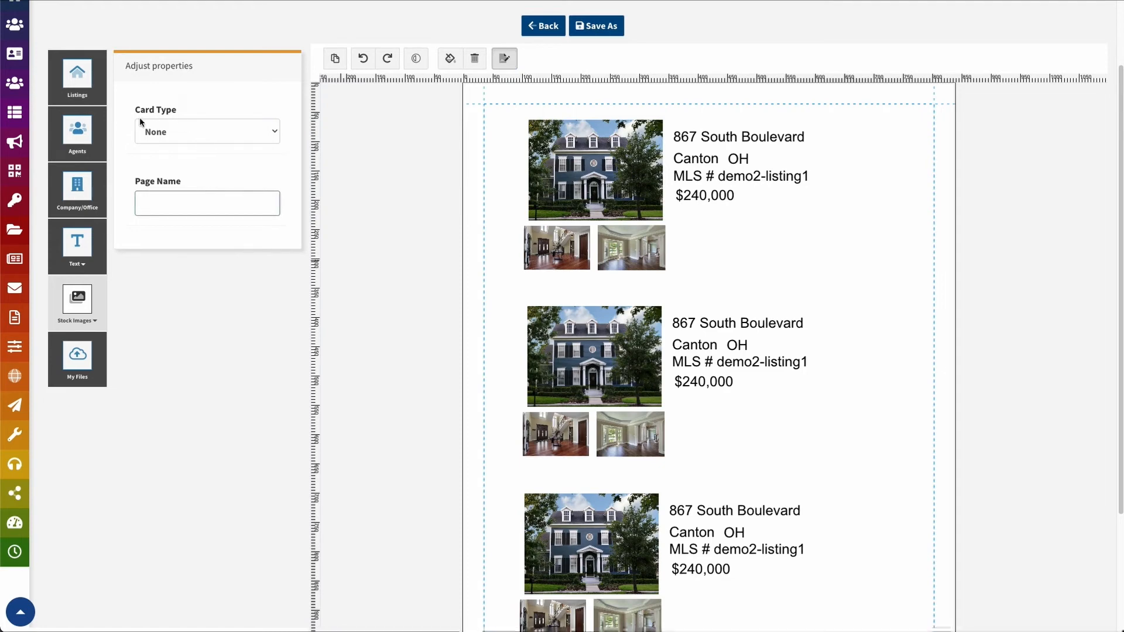
click(167, 131)
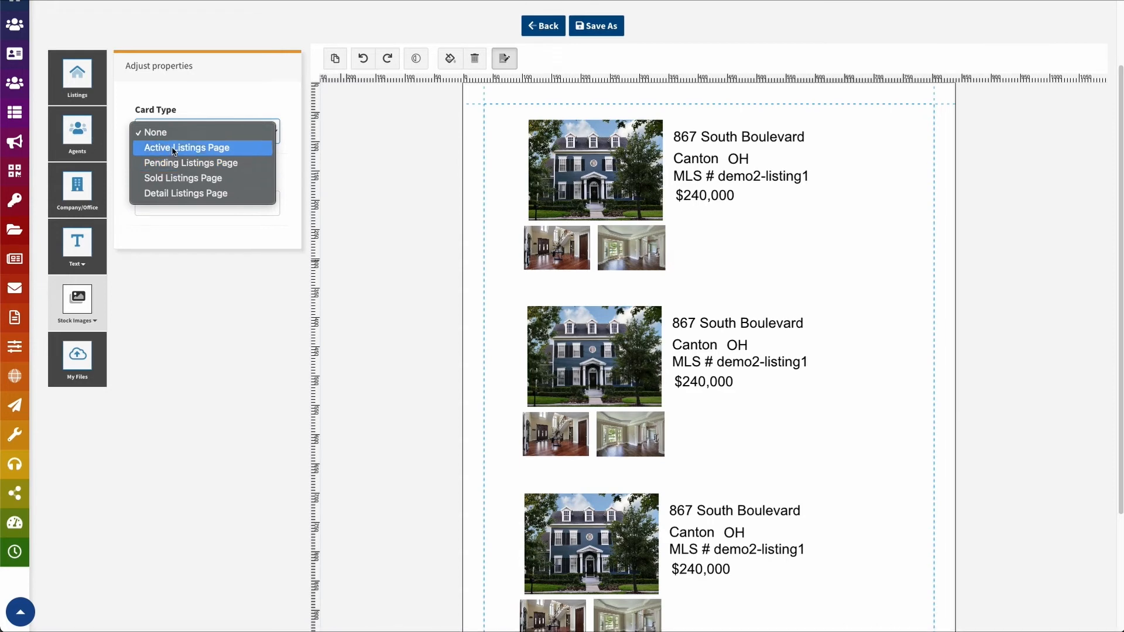
click(173, 151)
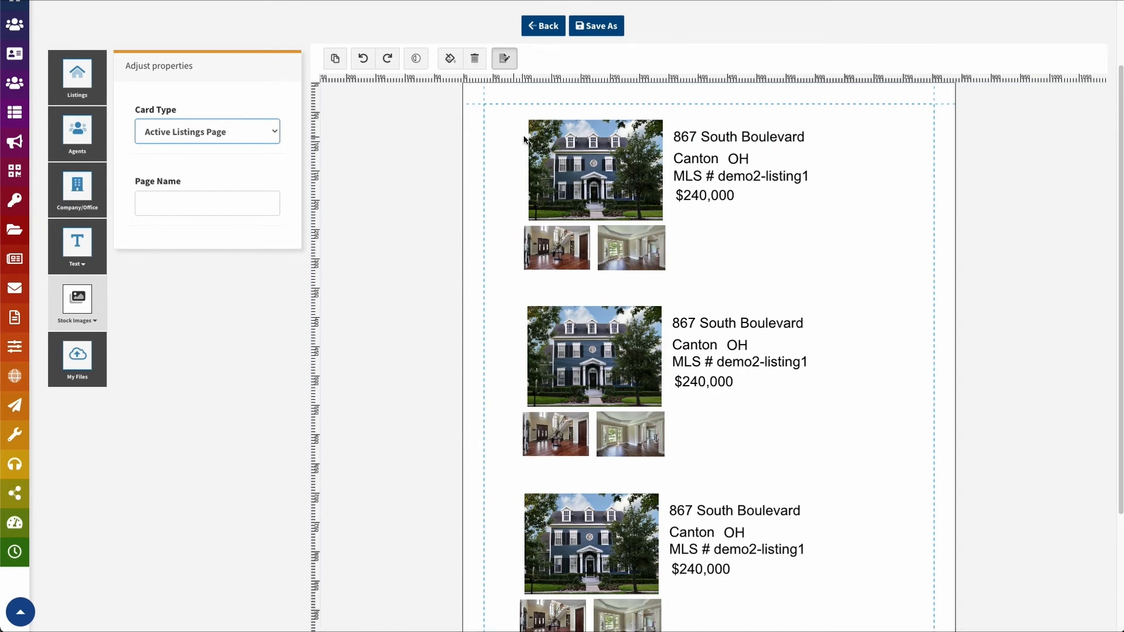
Keep the first listing block's Group Name as Active Listing Group
click(640, 208)
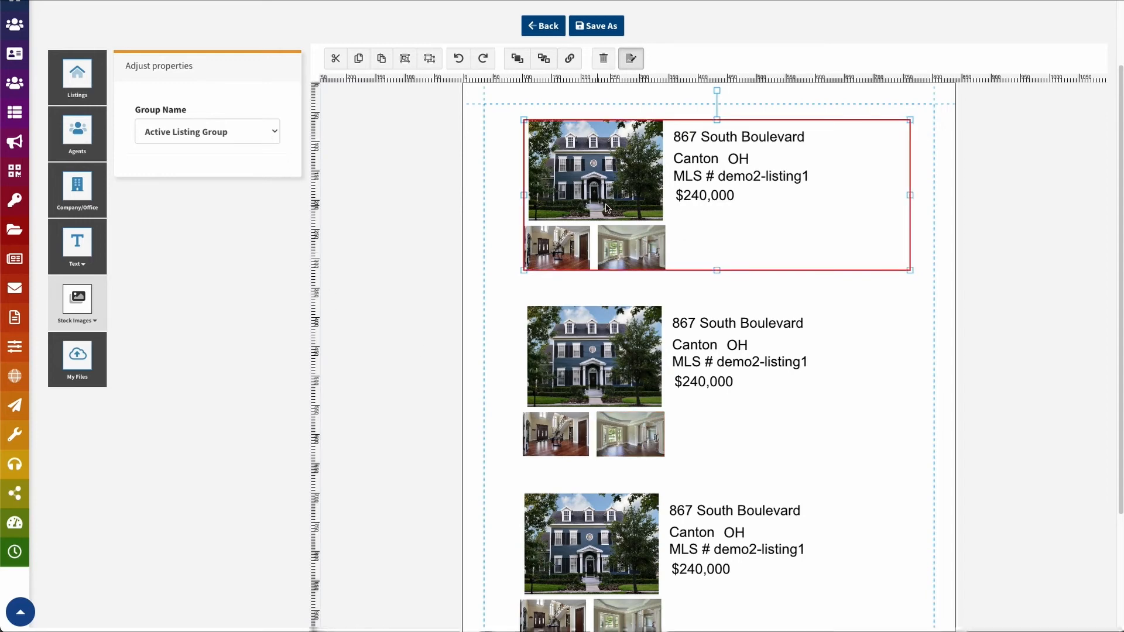
click(571, 188)
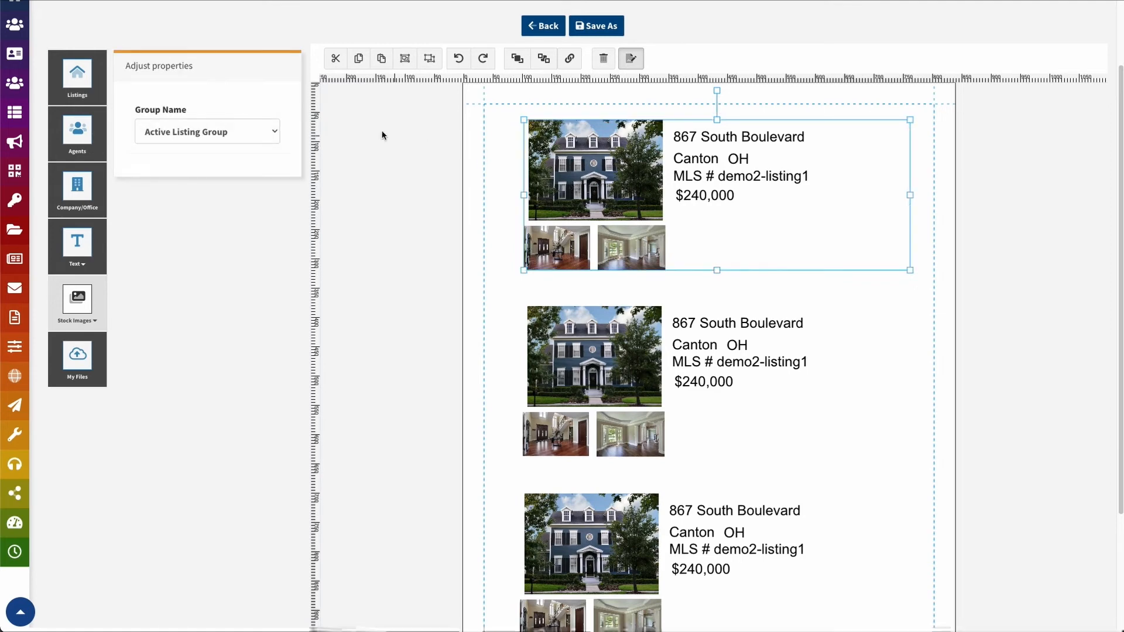
click(269, 133)
click(255, 148)
click(261, 137)
click(226, 117)
click(471, 195)
Reconfirm Active Listings Page as the card type, then check all three listing blocks
click(504, 58)
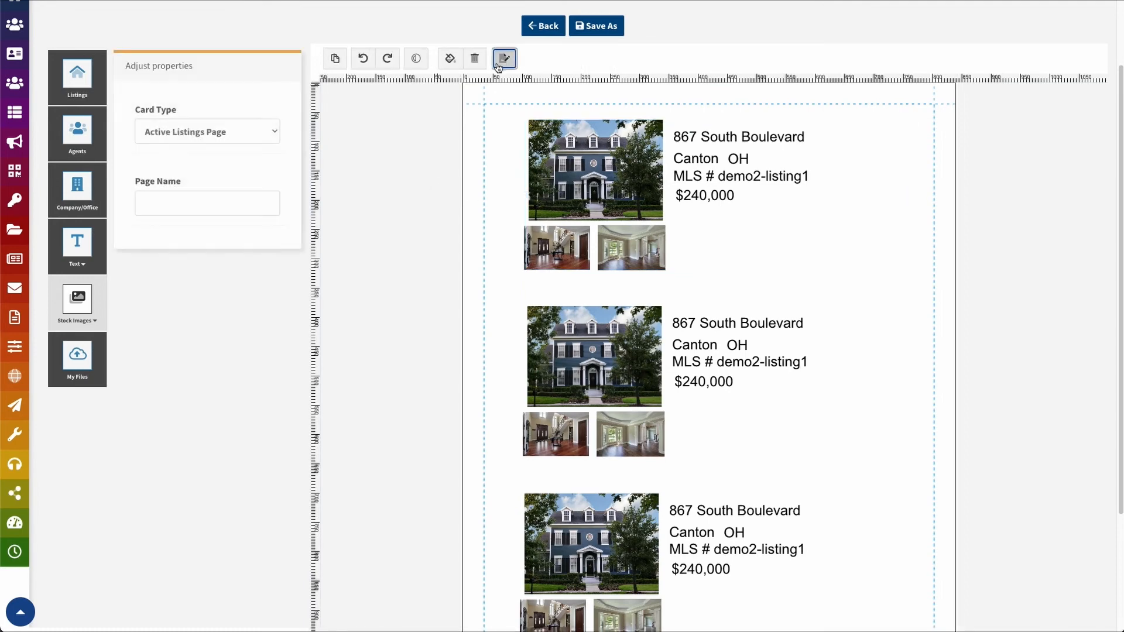
click(218, 133)
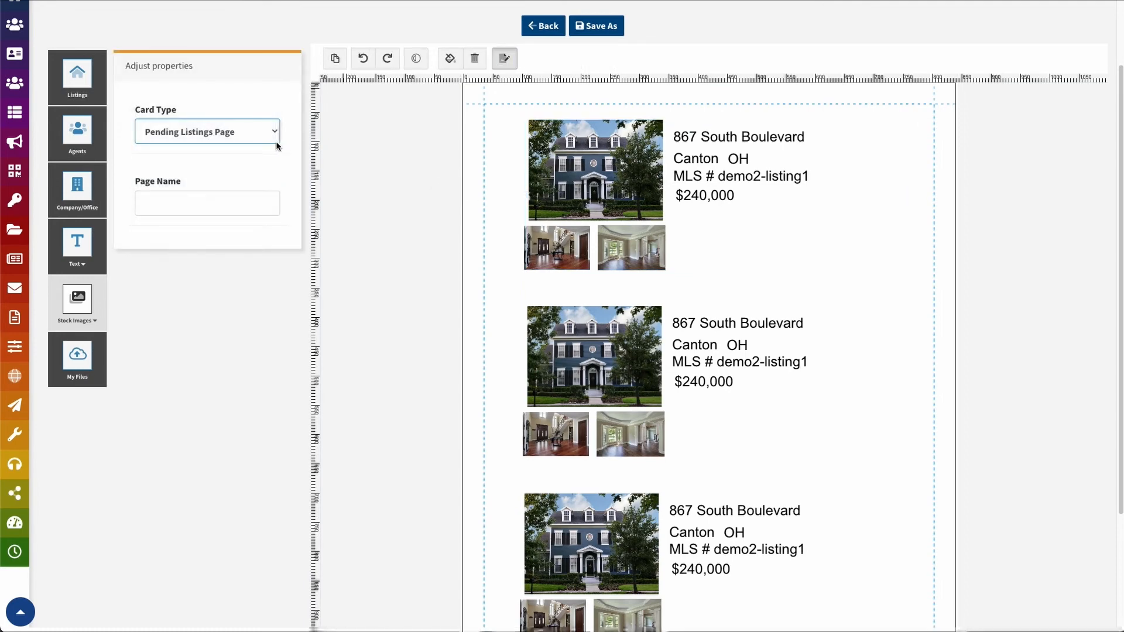
click(269, 139)
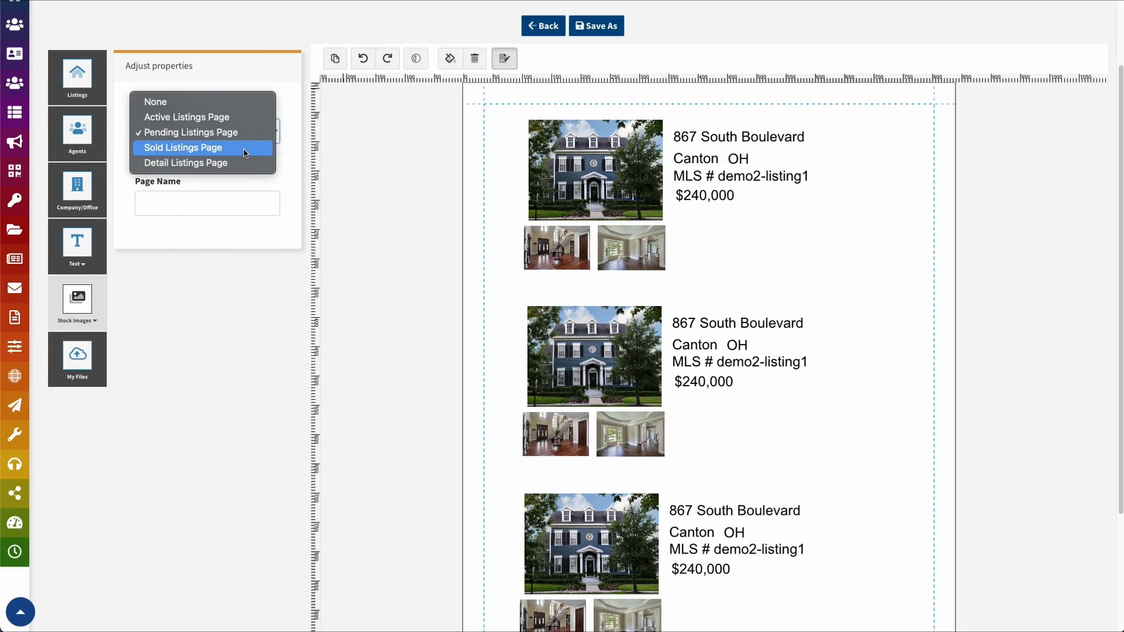
click(229, 117)
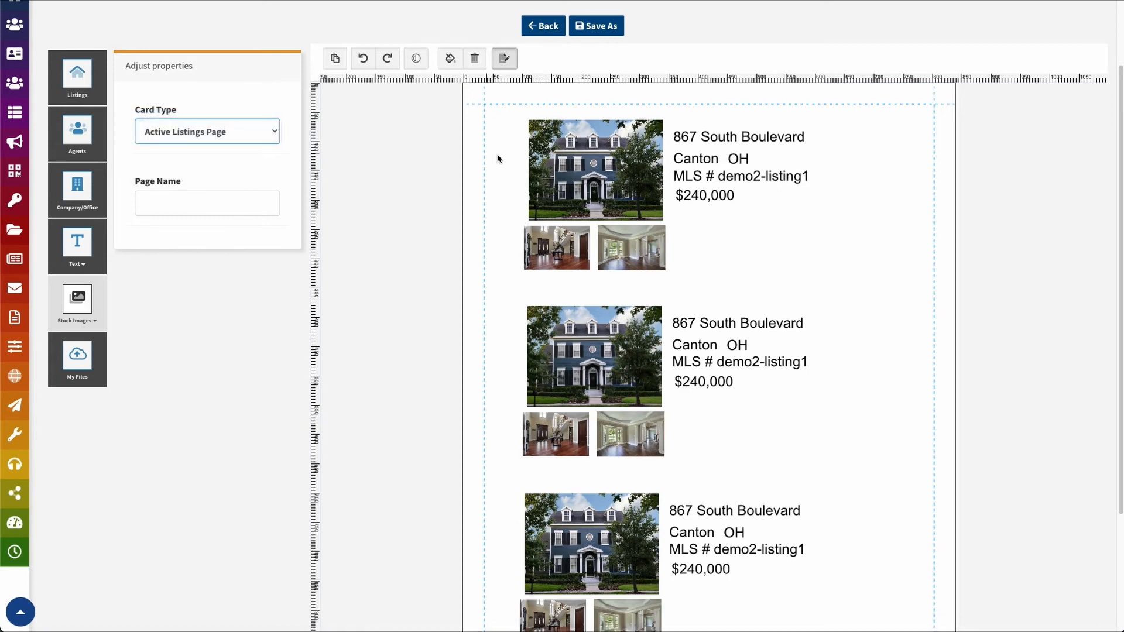
click(534, 169)
click(539, 384)
click(548, 577)
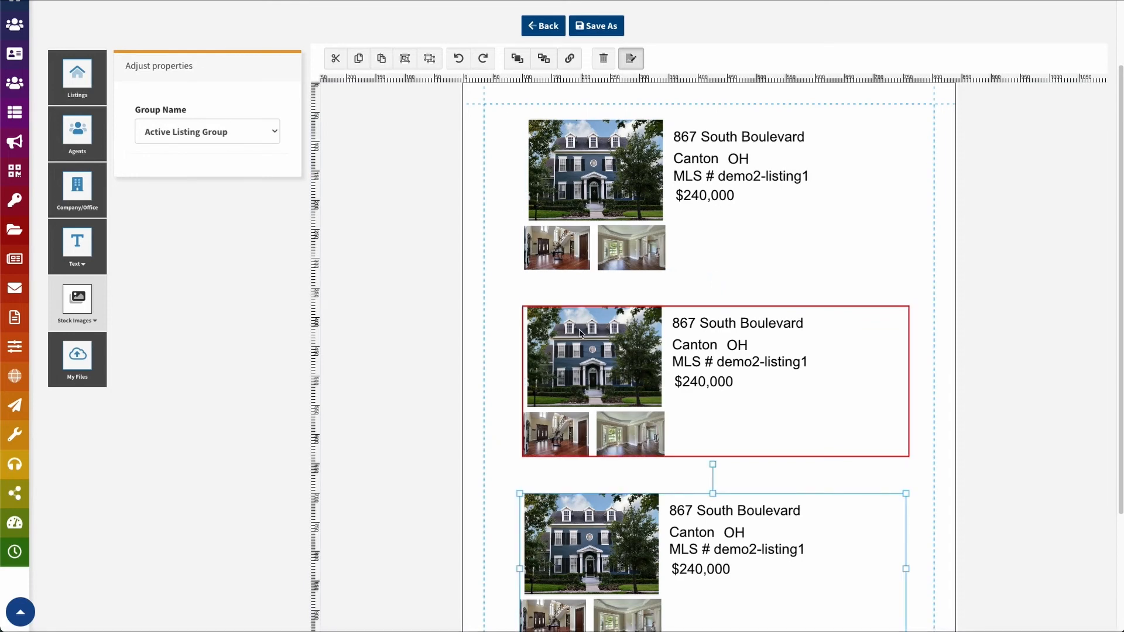
Step through report pages 4 and 3, ending on page 2's single-listing card
scroll(593, 328, down, 3)
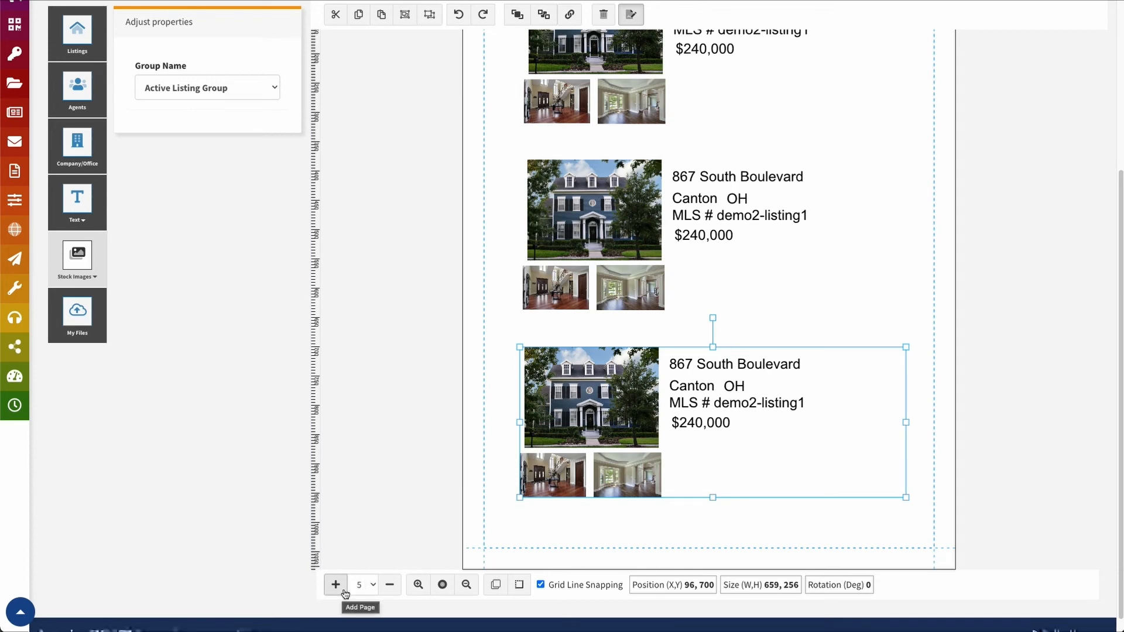
click(360, 585)
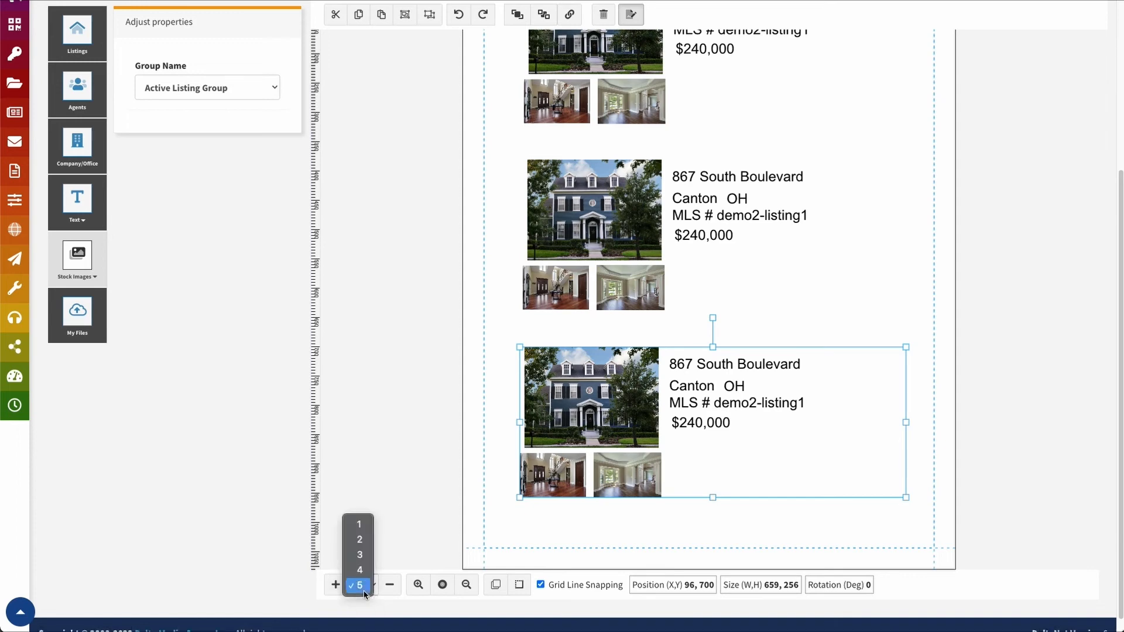
click(360, 569)
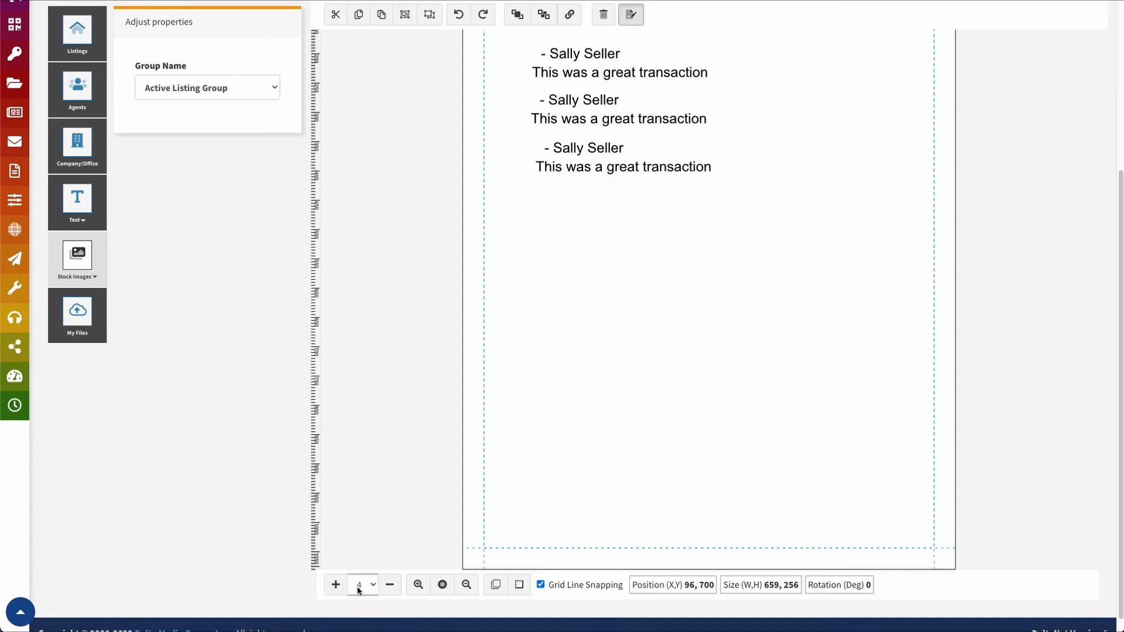
click(362, 583)
click(360, 572)
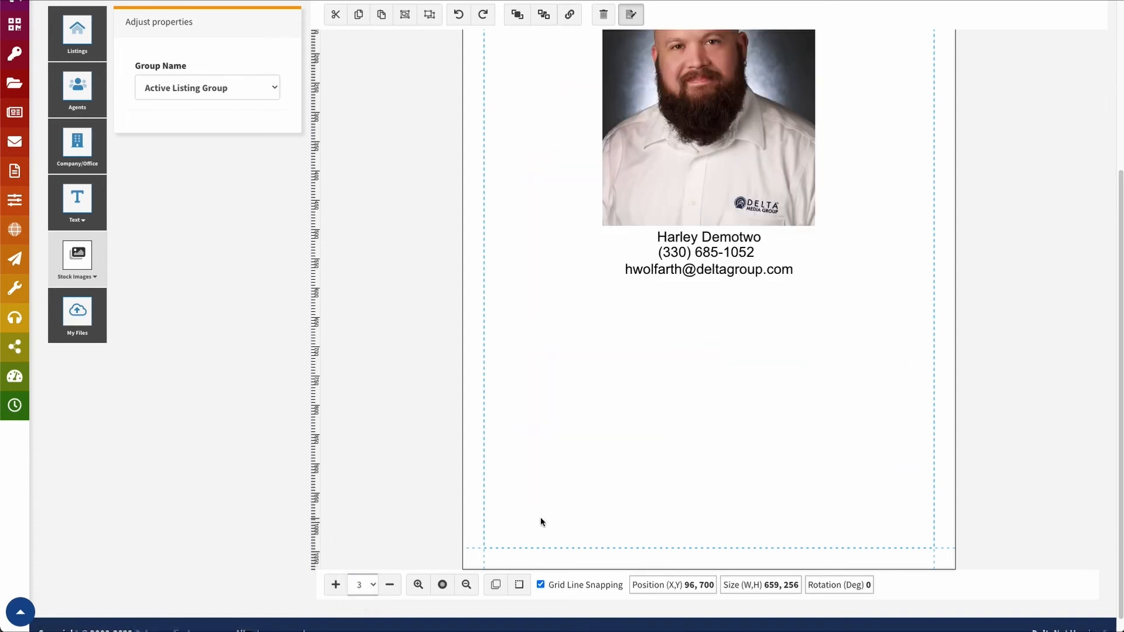
click(362, 585)
click(359, 574)
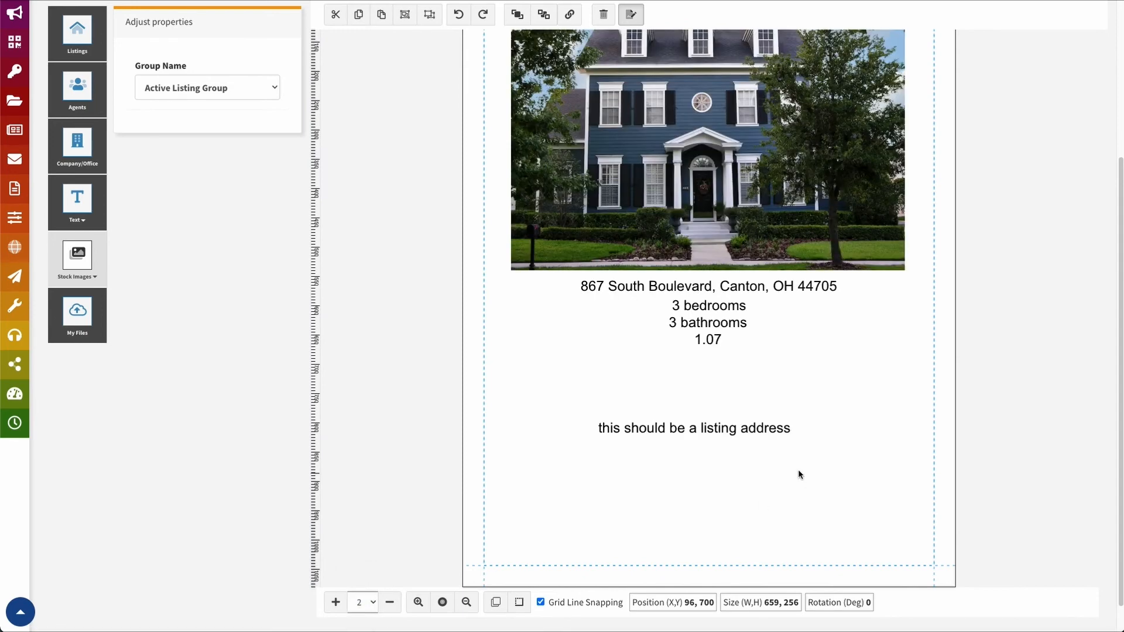
scroll(618, 497, up, 3)
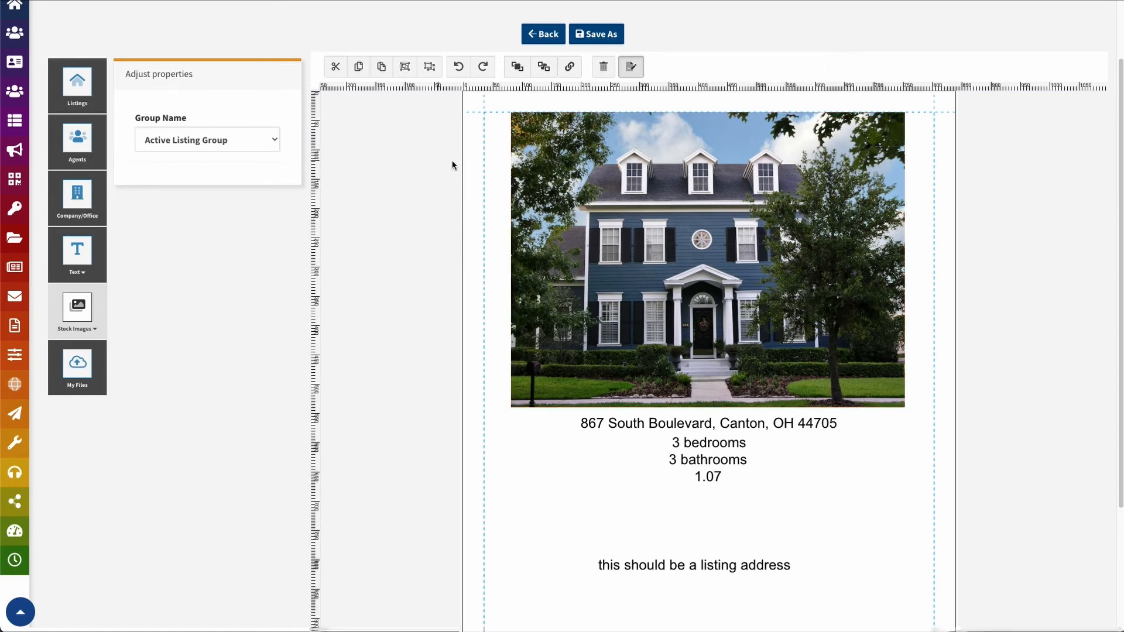
Check the page's card type, leave it at None, and select the house photo
click(485, 167)
click(505, 67)
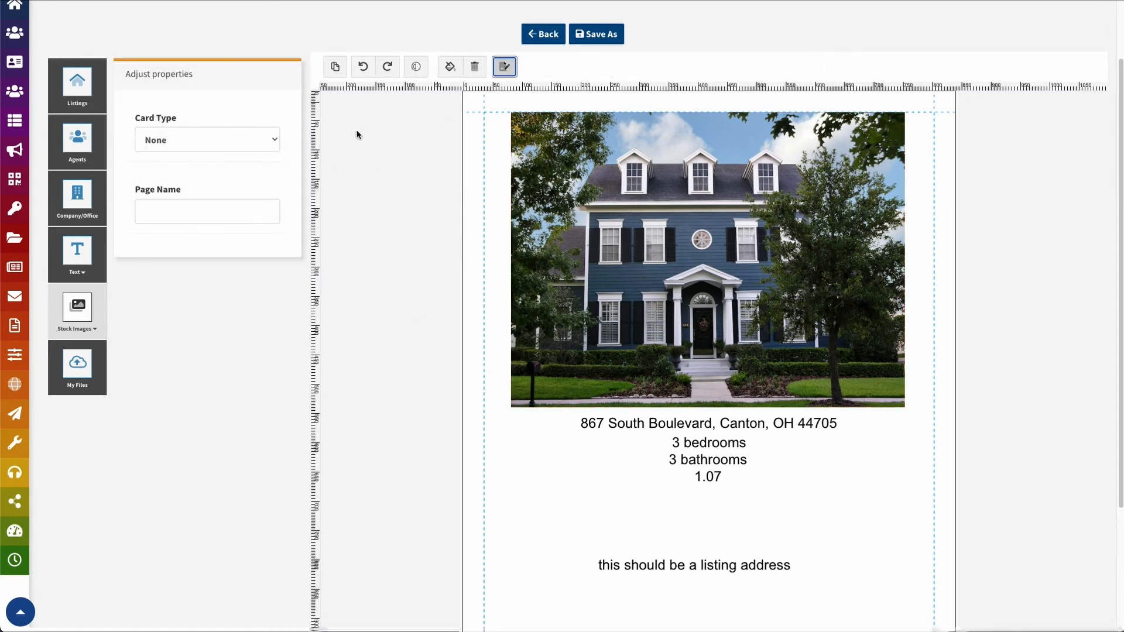
click(214, 142)
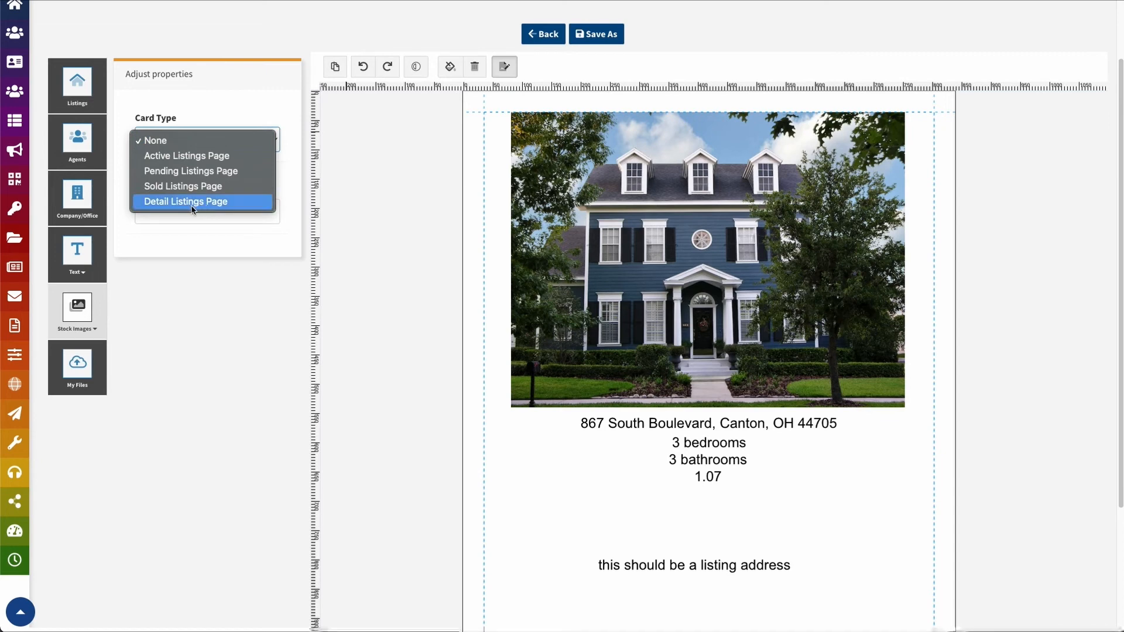
click(391, 185)
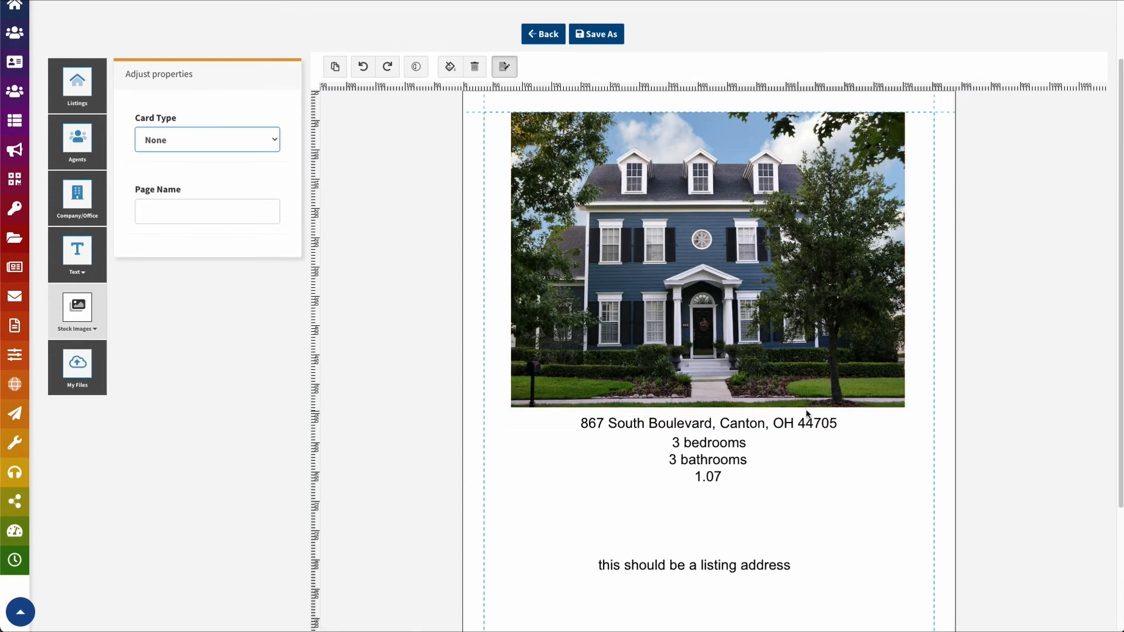
click(742, 314)
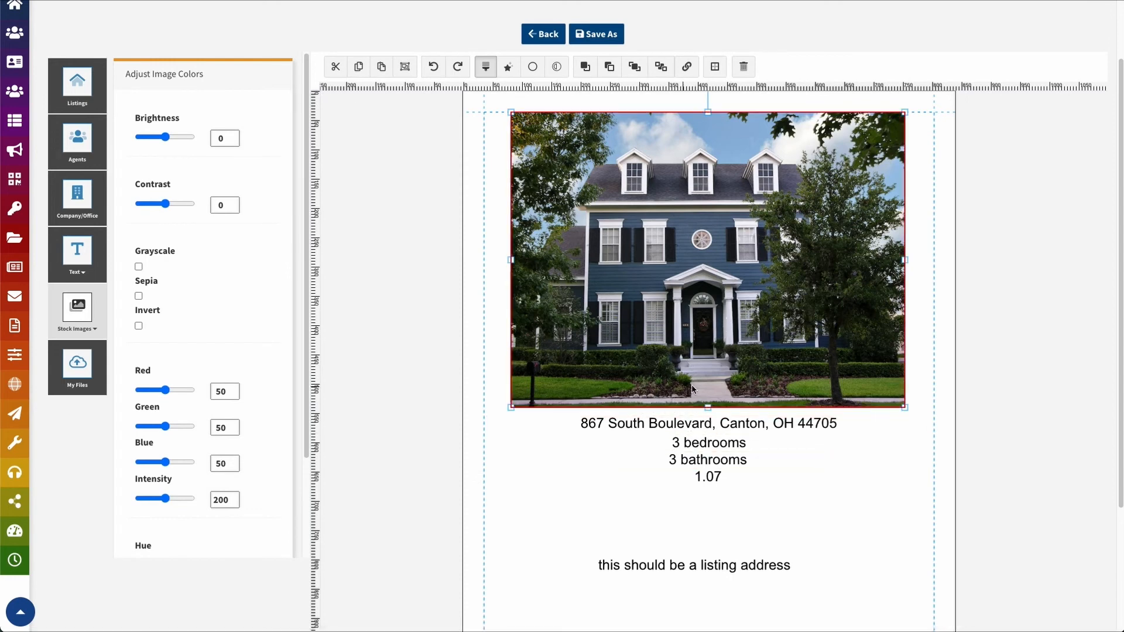
Group the house photo with its address and room details, then copy the card
click(702, 431)
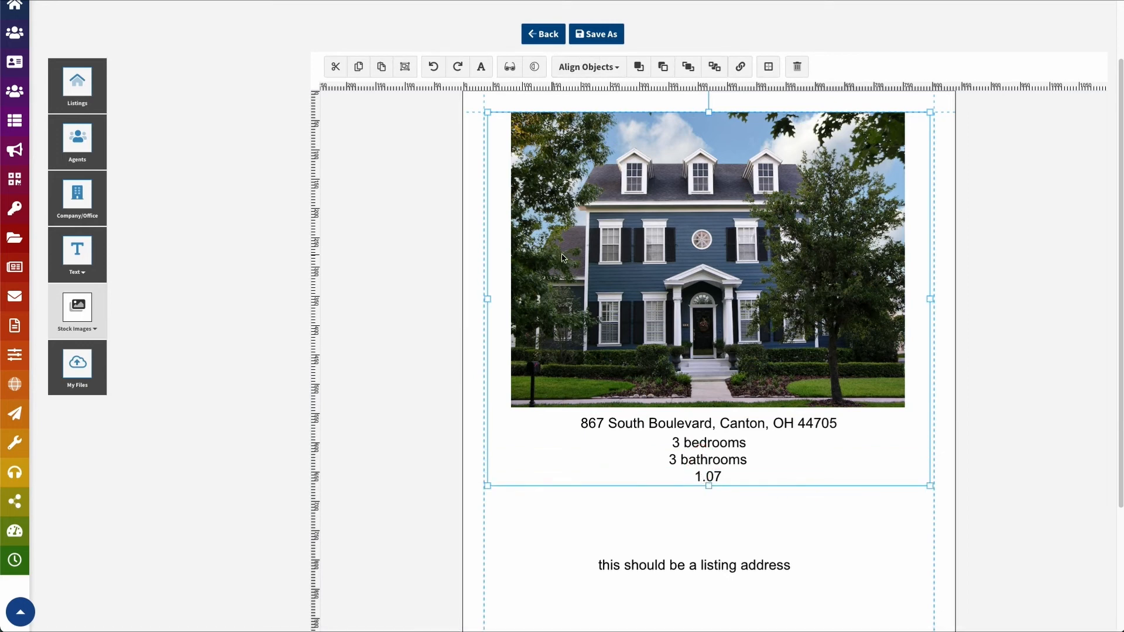
click(405, 67)
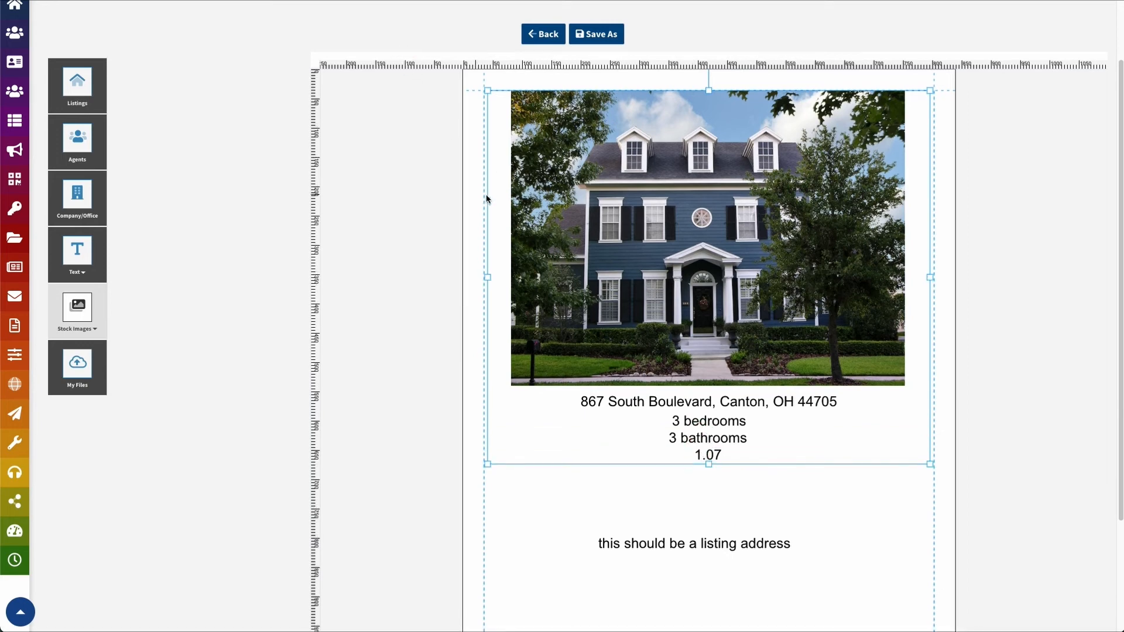
click(536, 232)
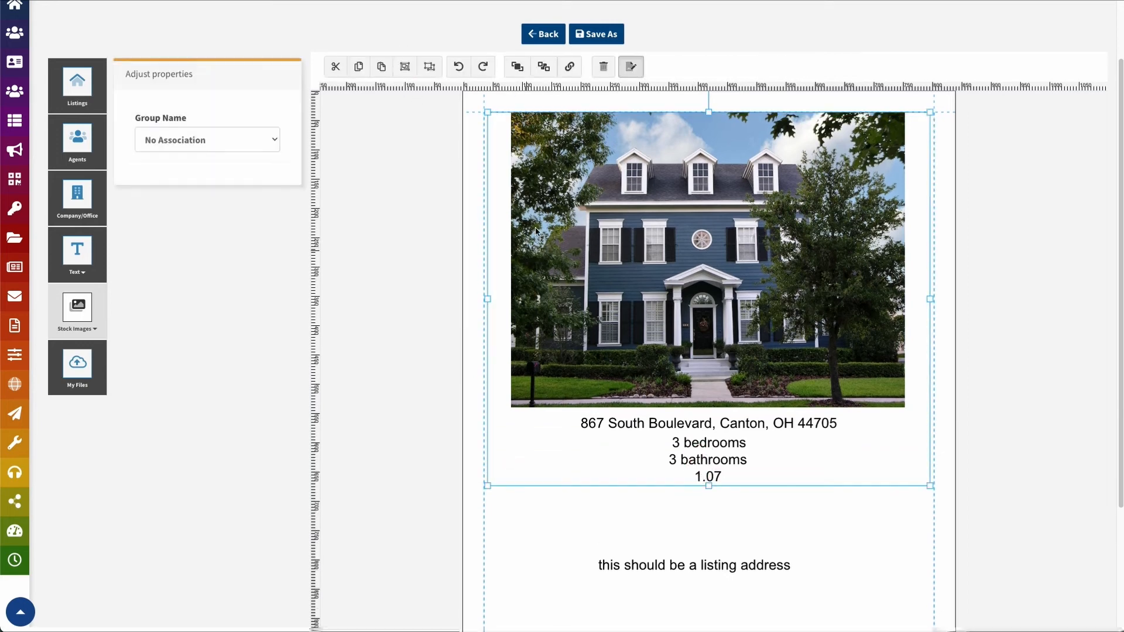
click(360, 67)
Add a new page, paste the house card onto it, and ungroup it
scroll(309, 533, down, 3)
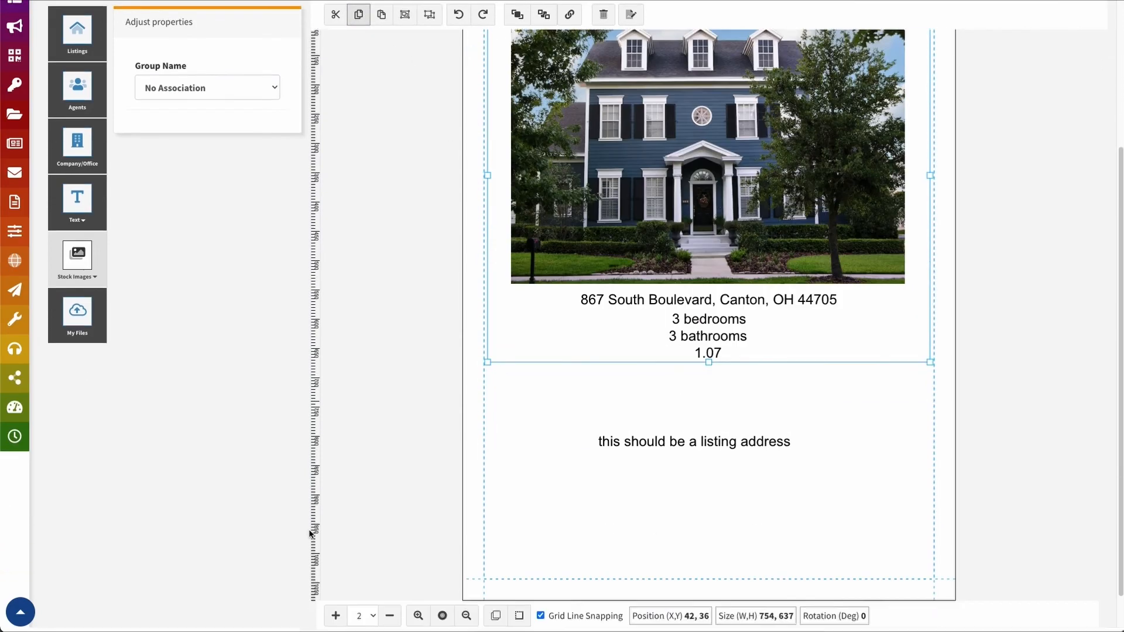
click(337, 570)
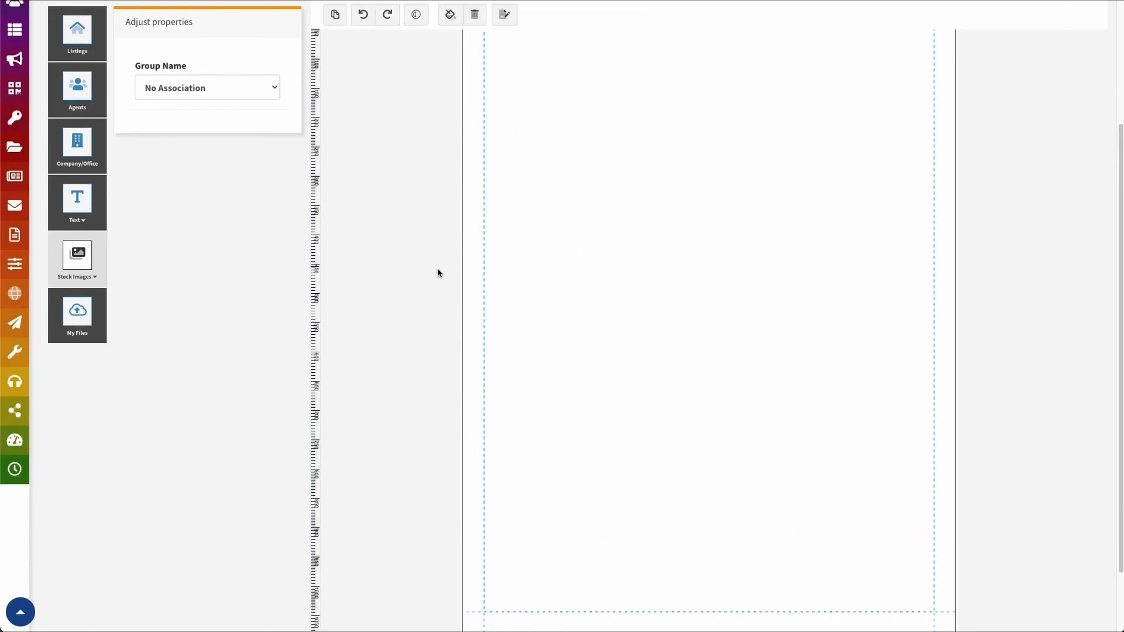
scroll(409, 628, down, 2)
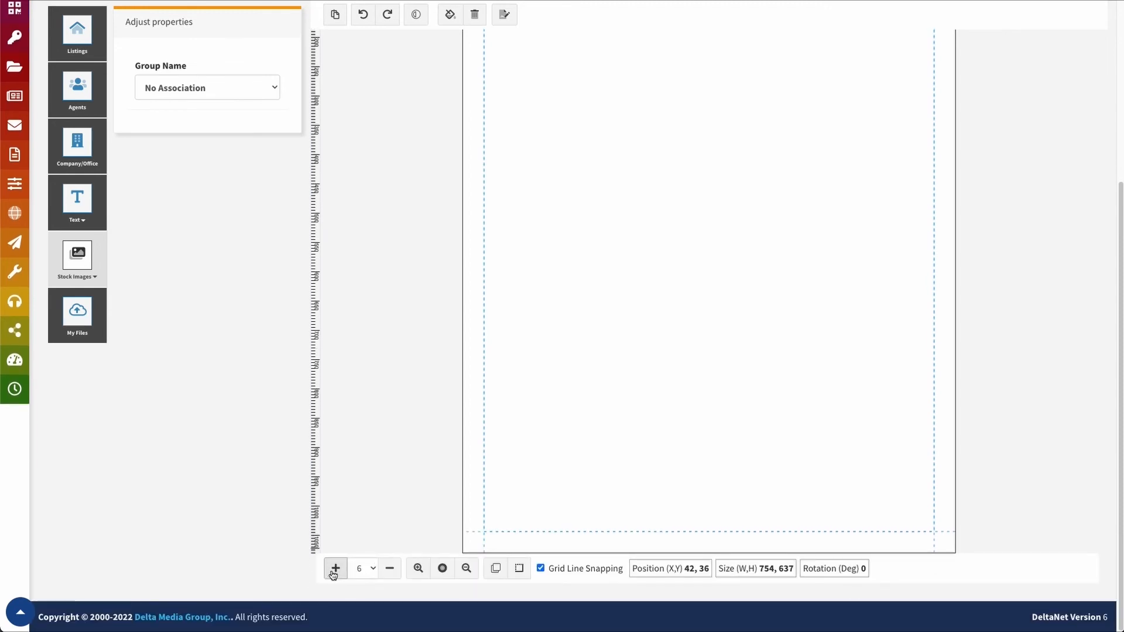
scroll(427, 545, up, 5)
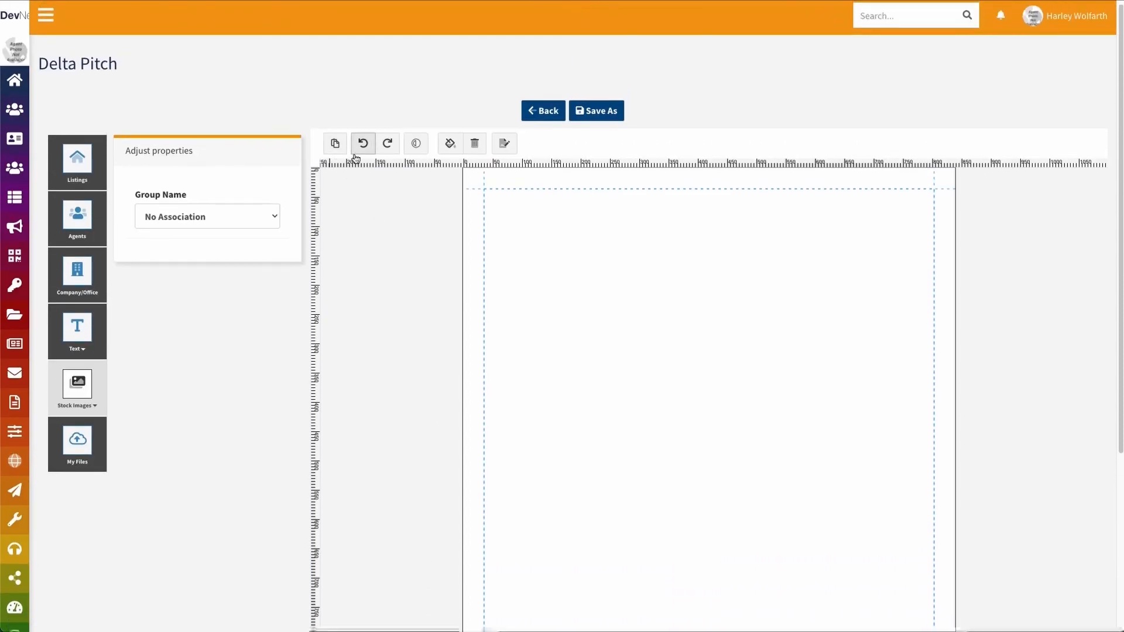
click(335, 144)
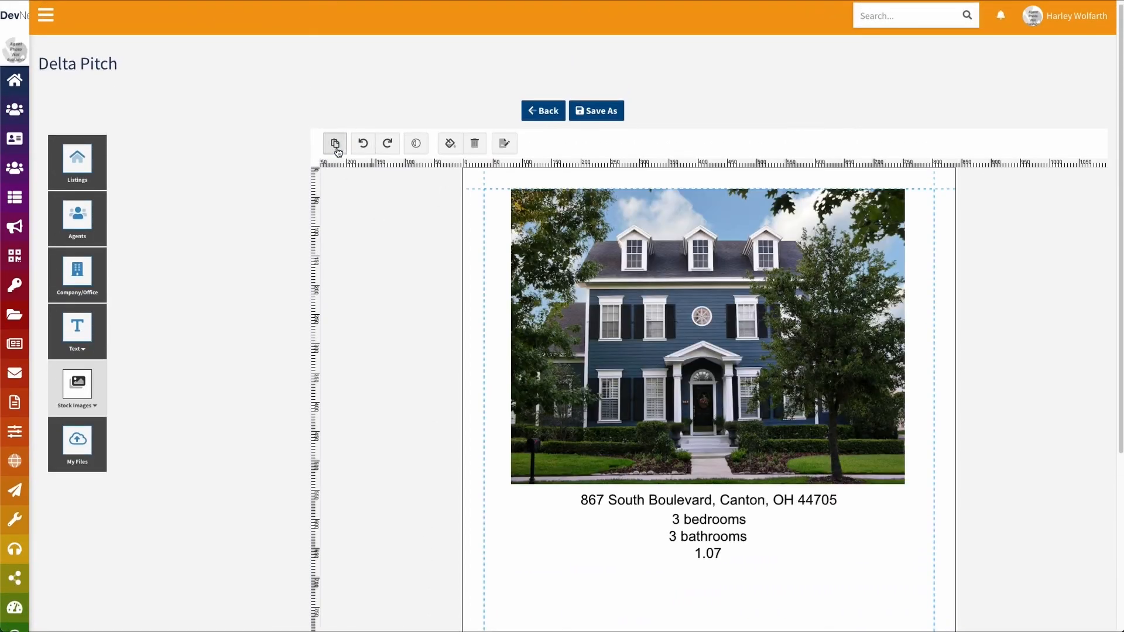
click(722, 266)
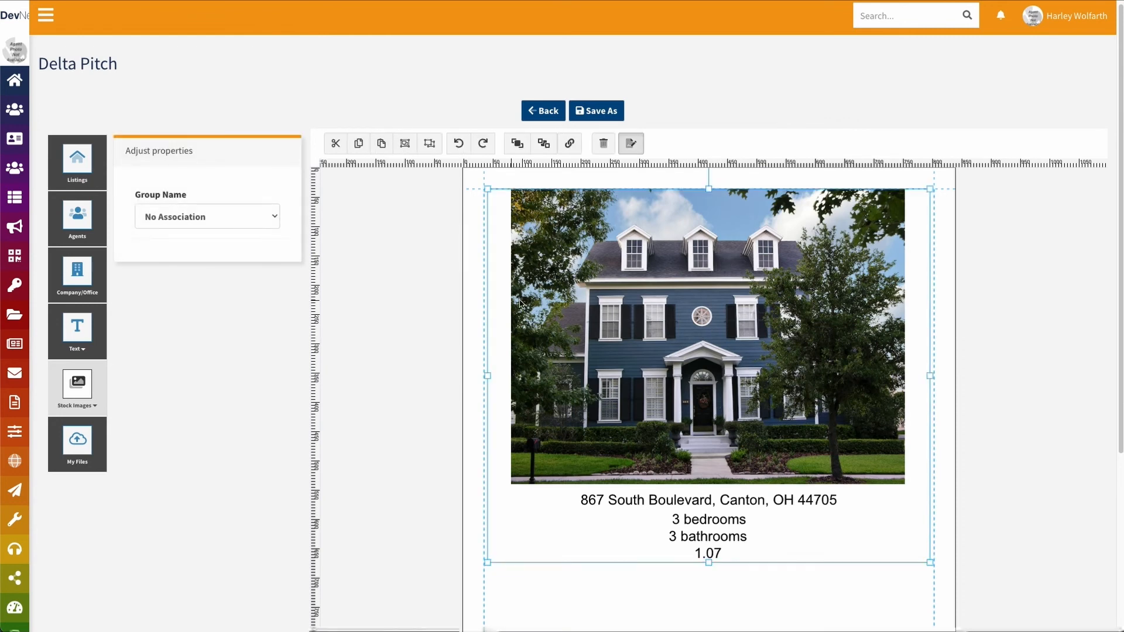
scroll(520, 303, down, 1)
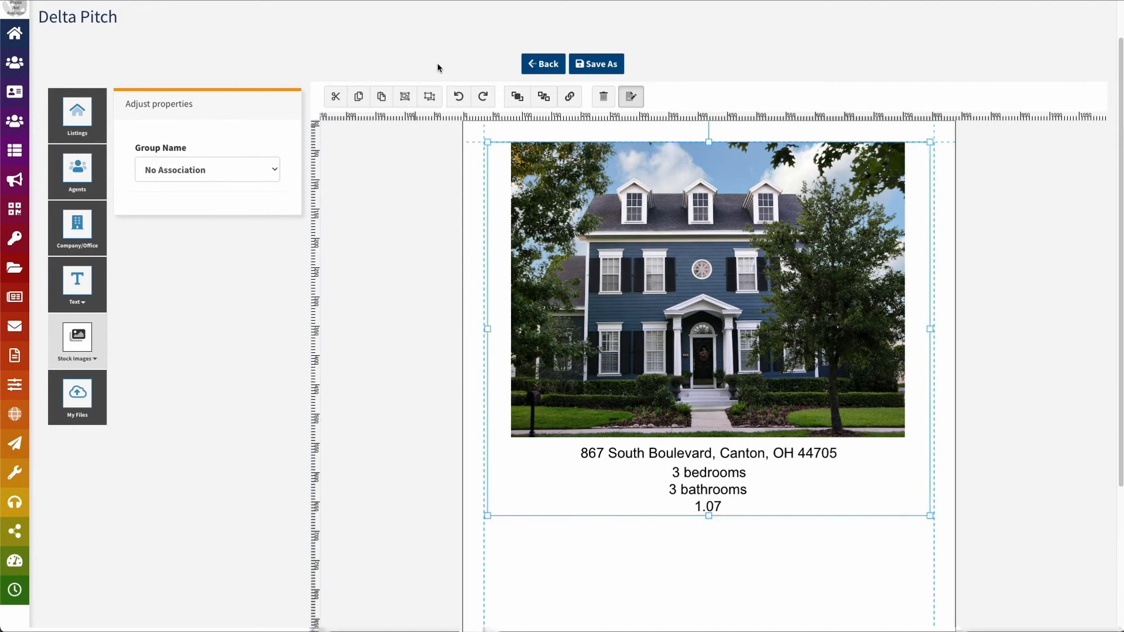
click(432, 101)
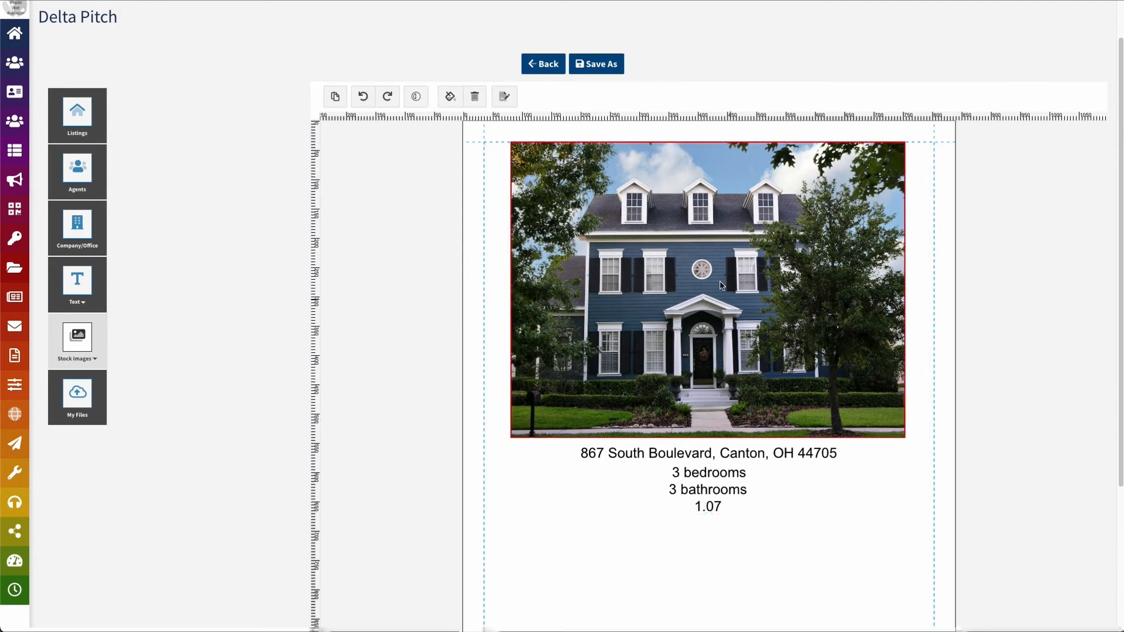
scroll(482, 409, down, 2)
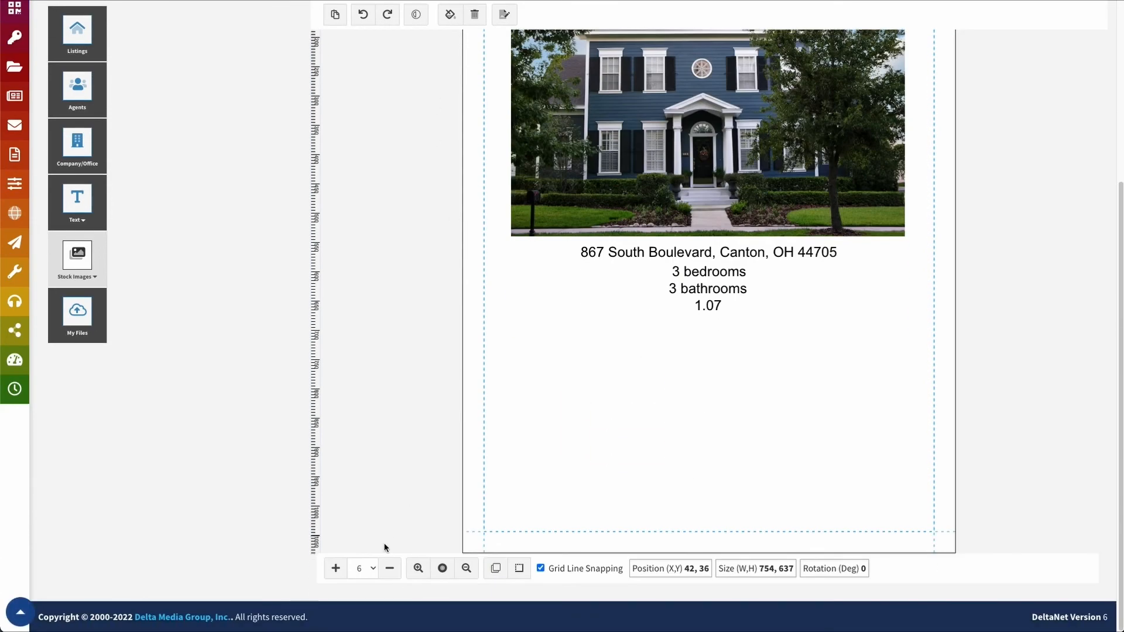
click(359, 568)
Ungroup the house card on page 2
click(360, 507)
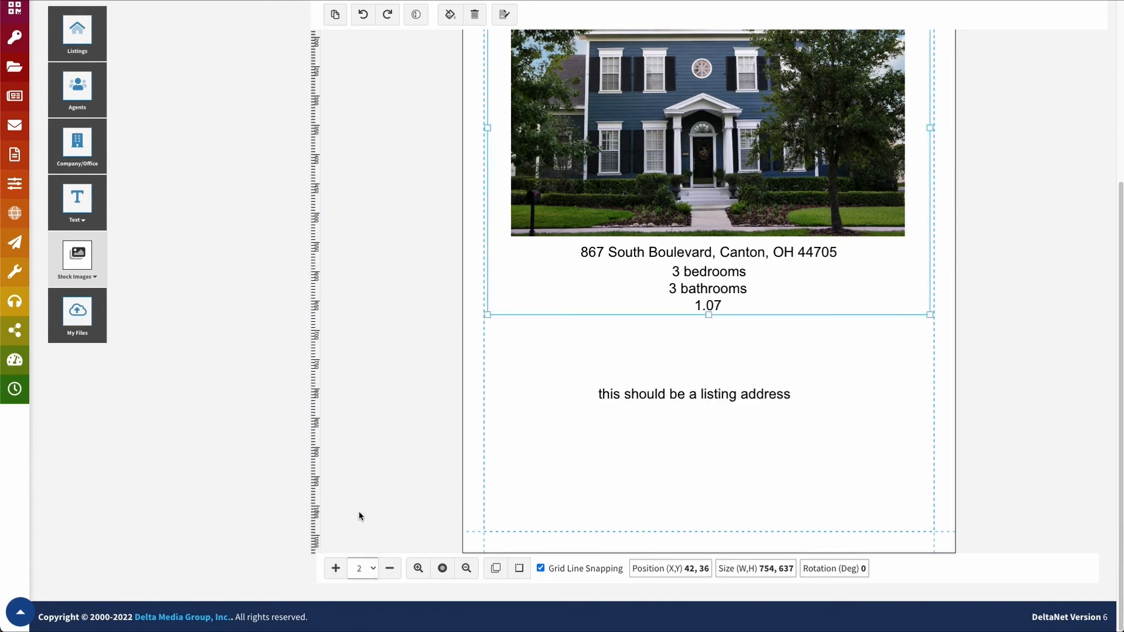
click(669, 123)
scroll(472, 276, up, 4)
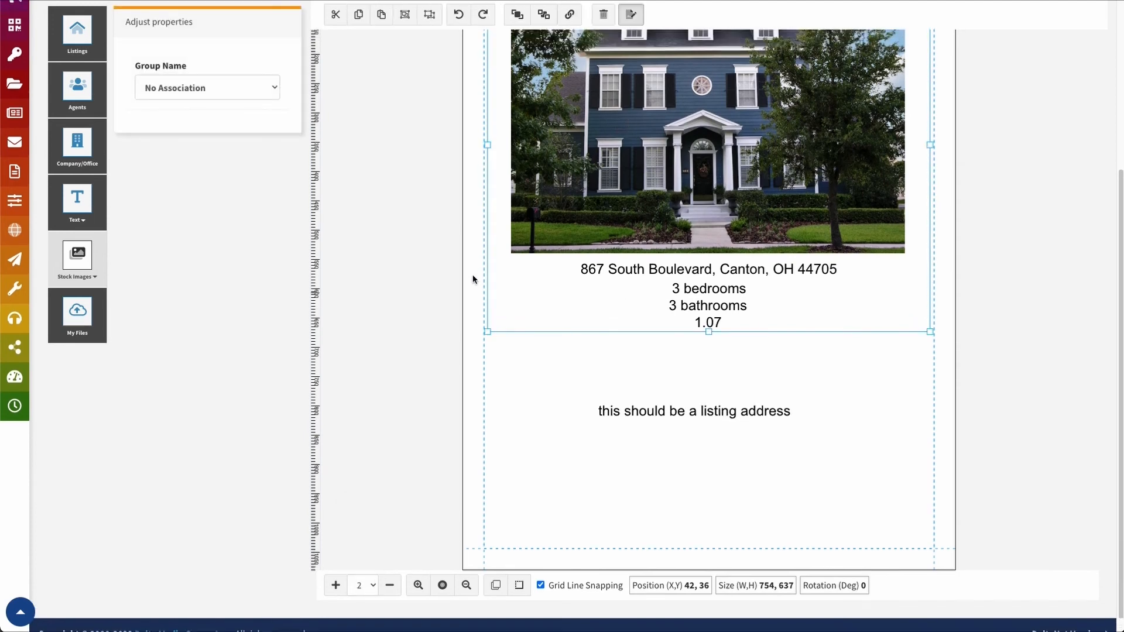
click(429, 64)
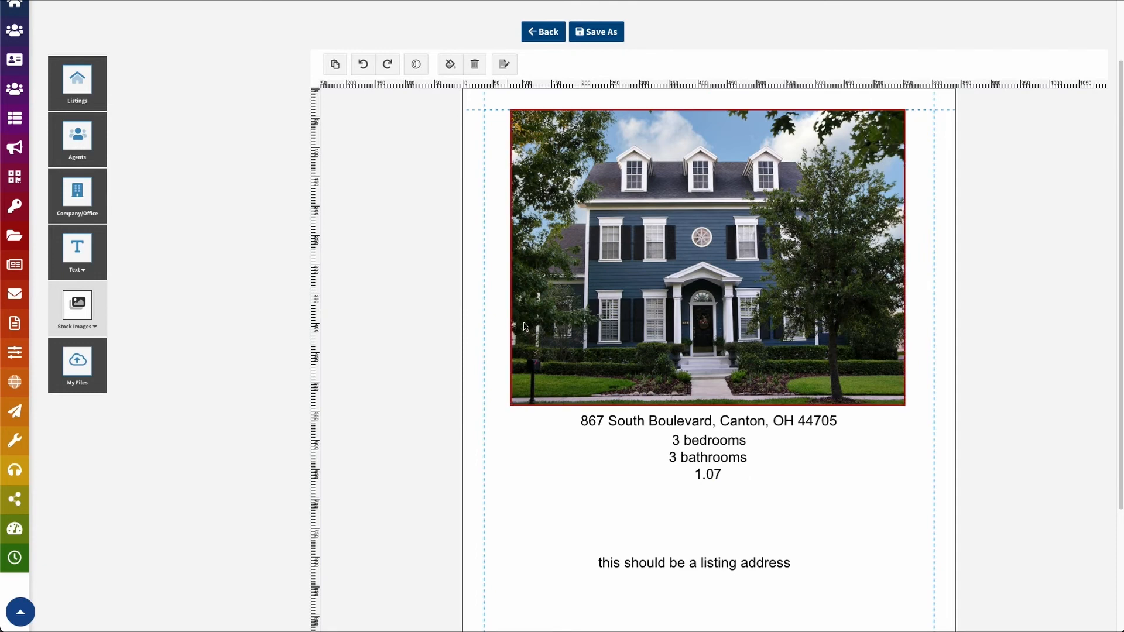
click(532, 331)
click(919, 539)
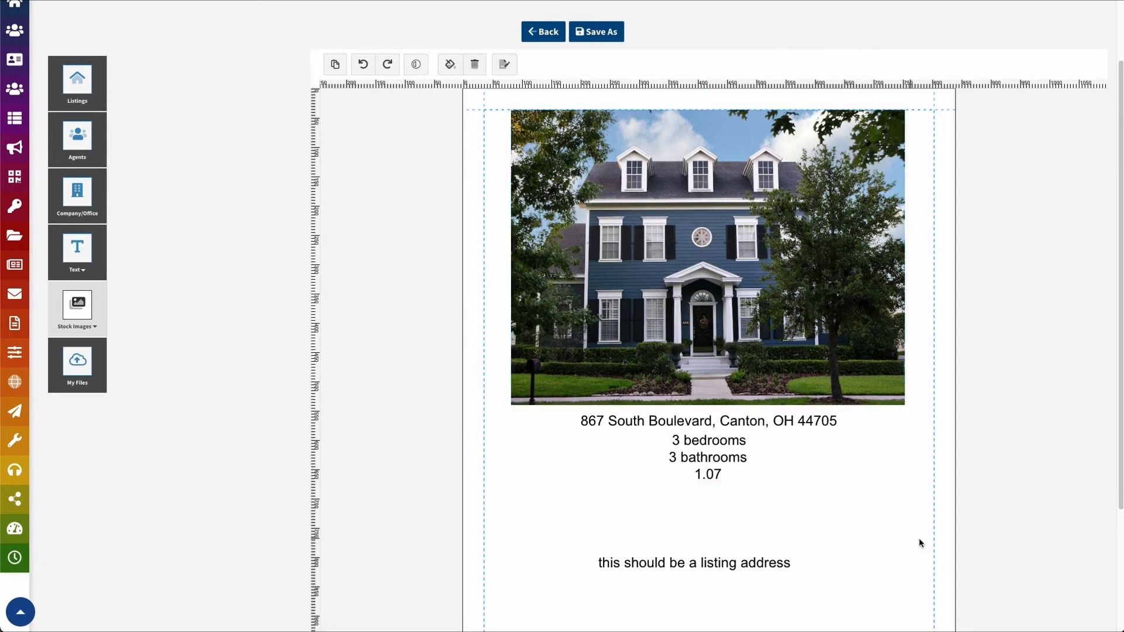
Name page 2 'Subject Property Page' in the page properties
click(507, 62)
click(187, 207)
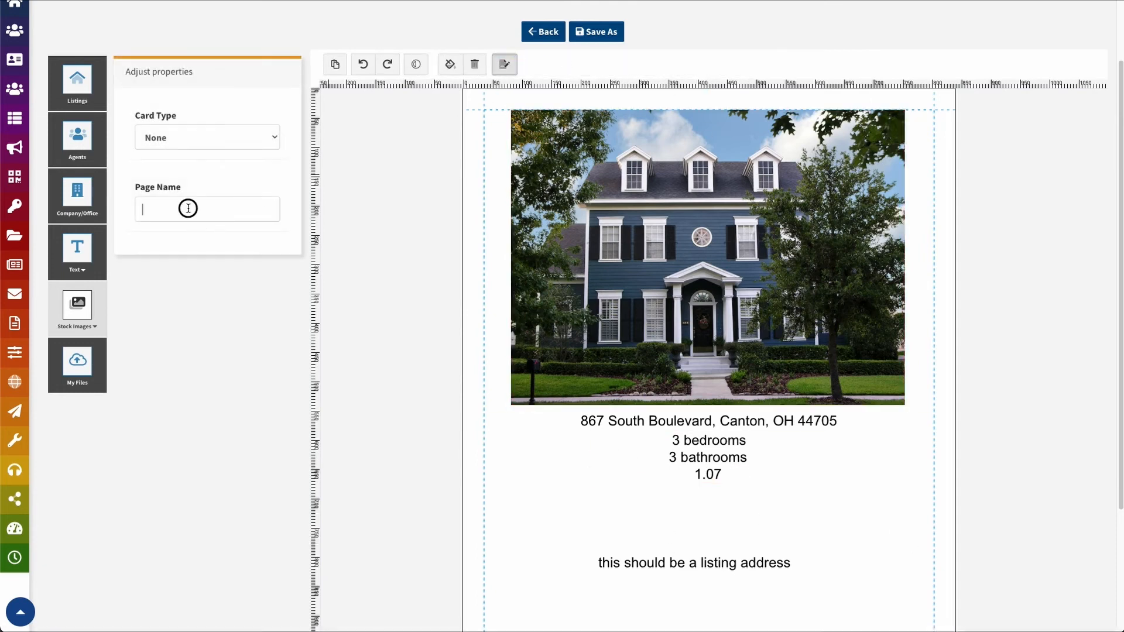
text(Subj)
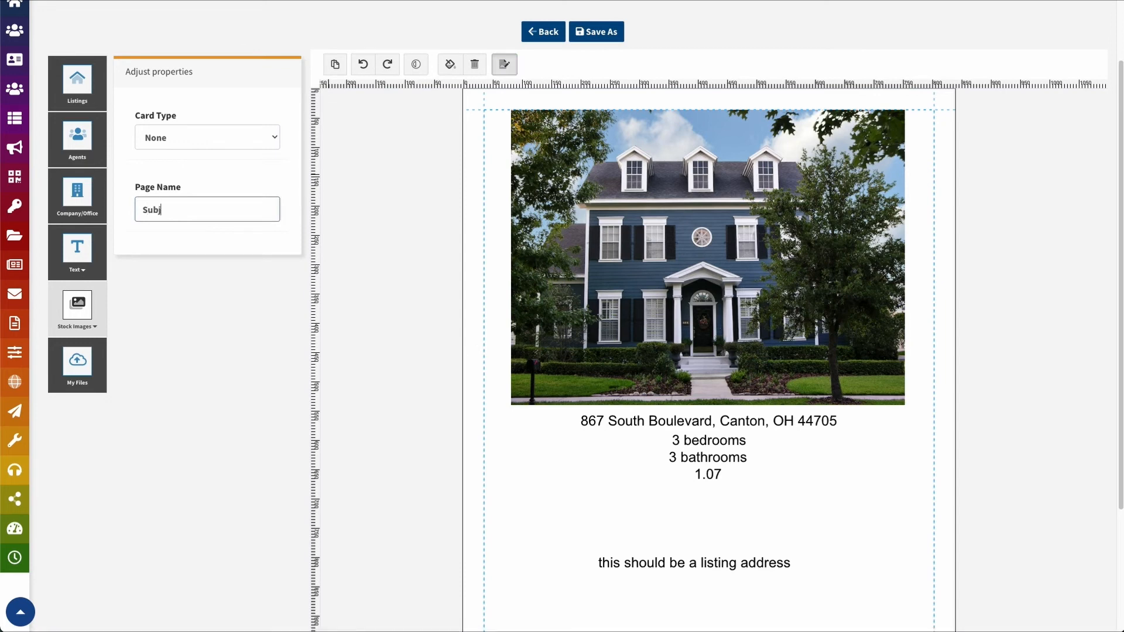
text(ect Property Page)
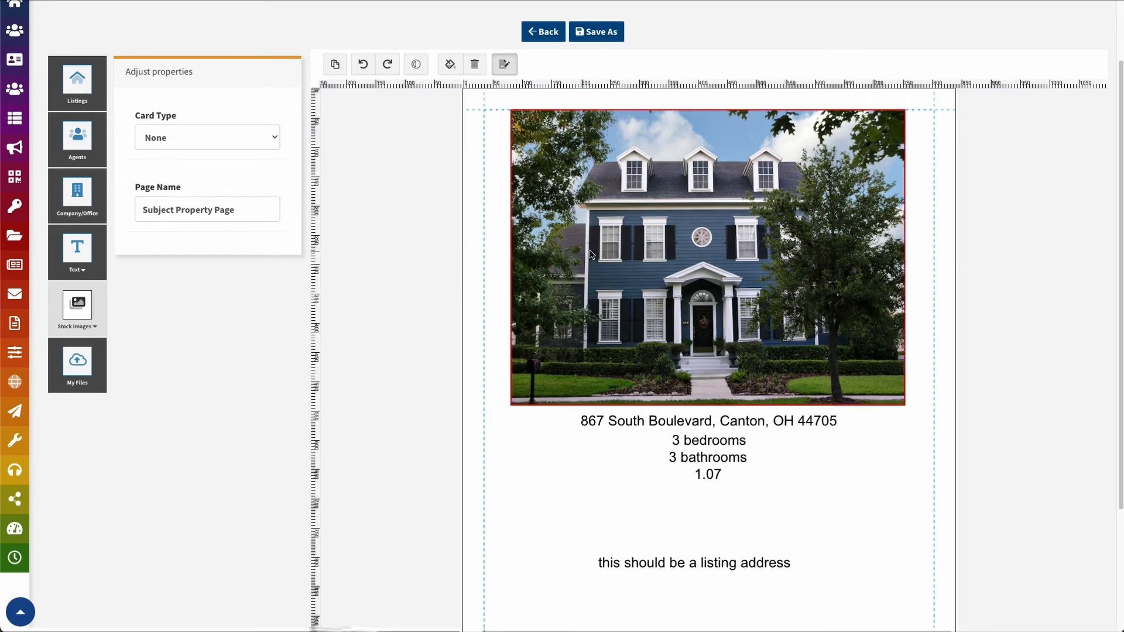
scroll(592, 255, down, 3)
click(360, 578)
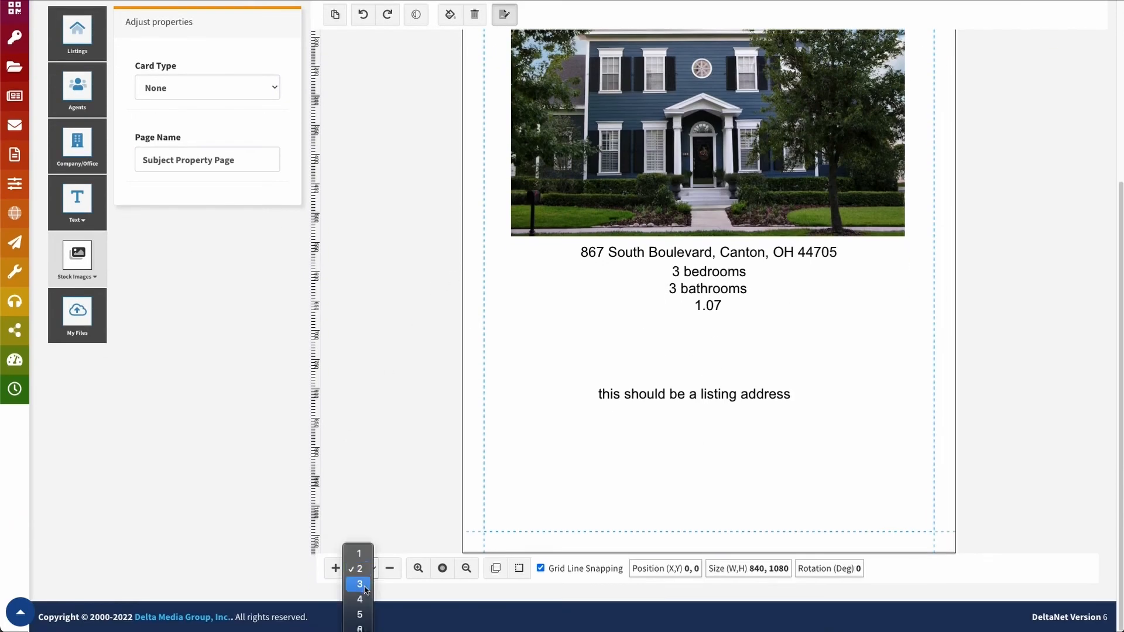
Go to page 6, which holds the copied house card
click(359, 628)
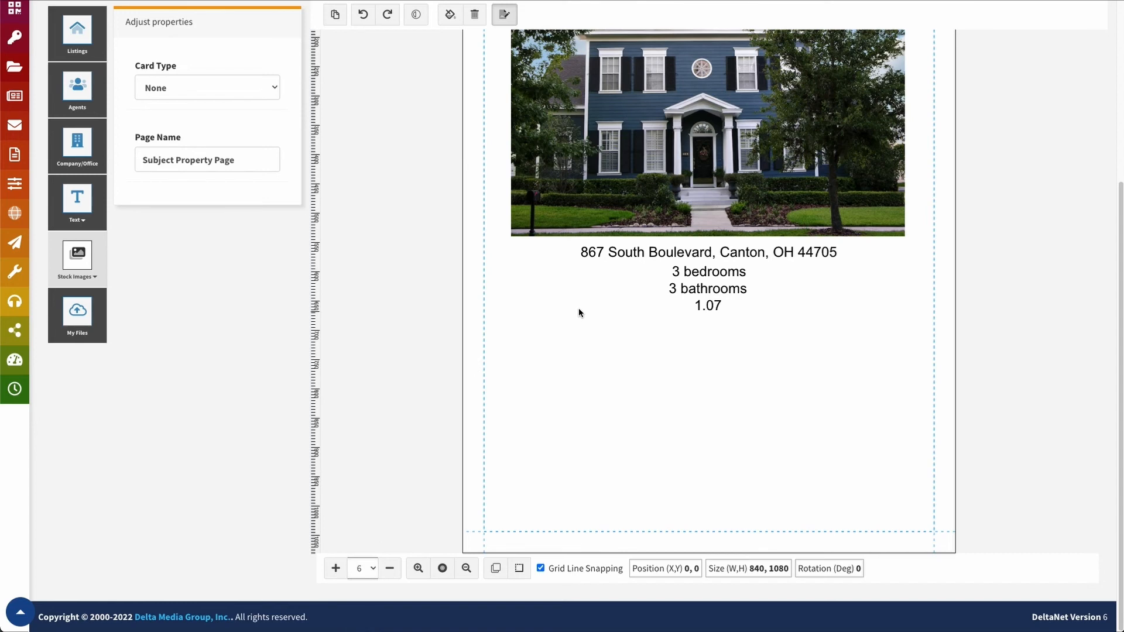
scroll(467, 173, up, 2)
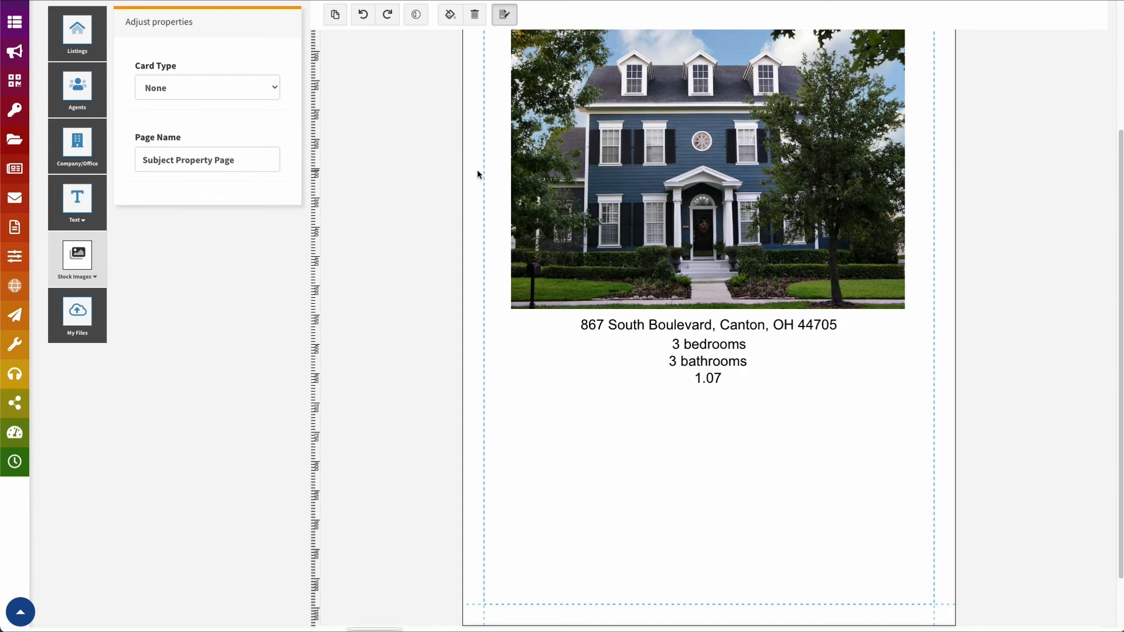
click(477, 174)
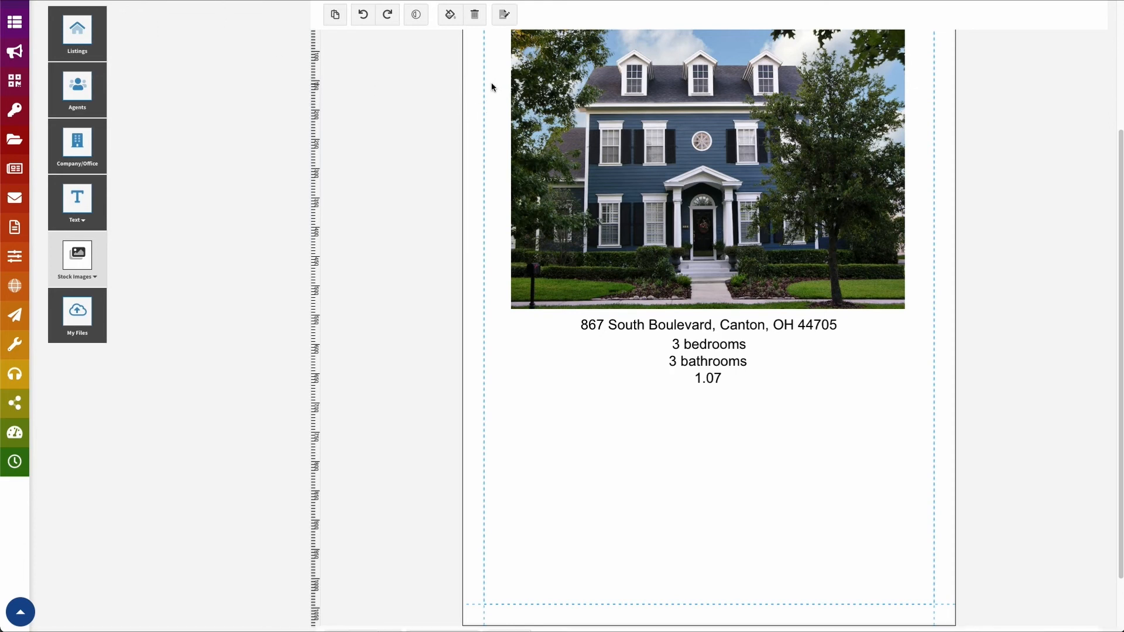
Set page 6's card type to Detail Listings Page and name it 'featured comps page'
click(504, 14)
click(253, 91)
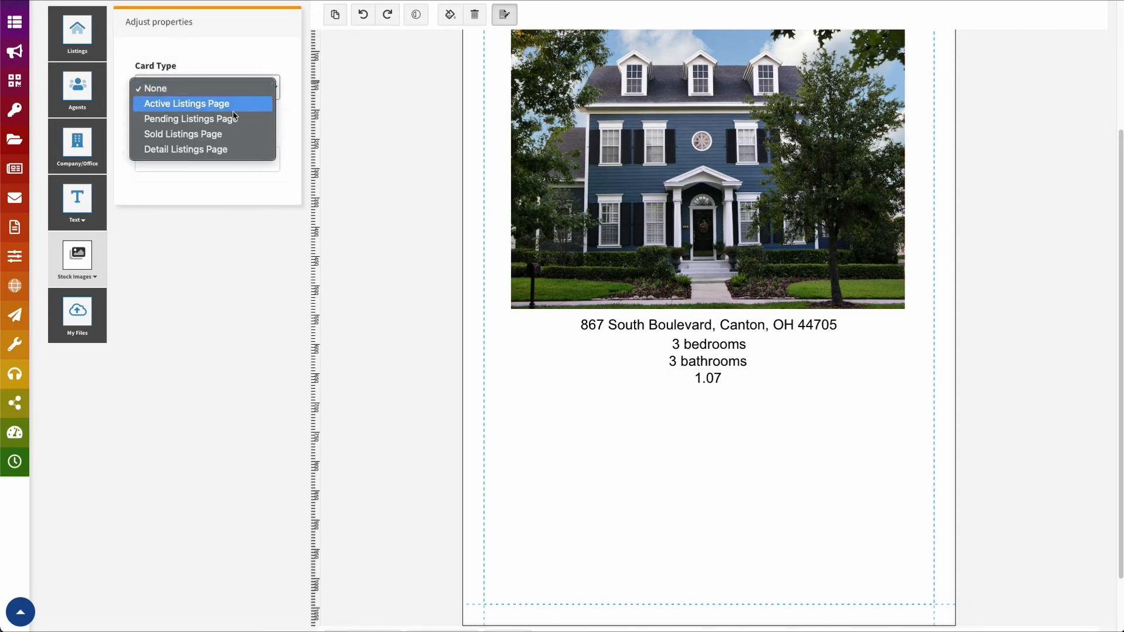
click(206, 156)
click(182, 160)
text(featured)
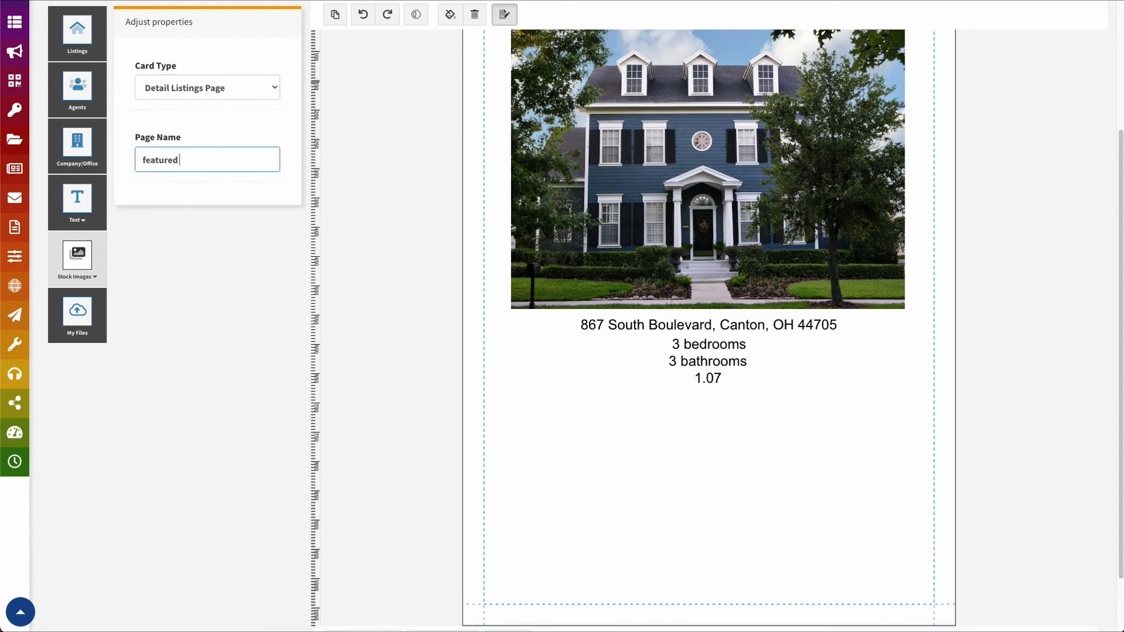
text( comps page)
click(216, 305)
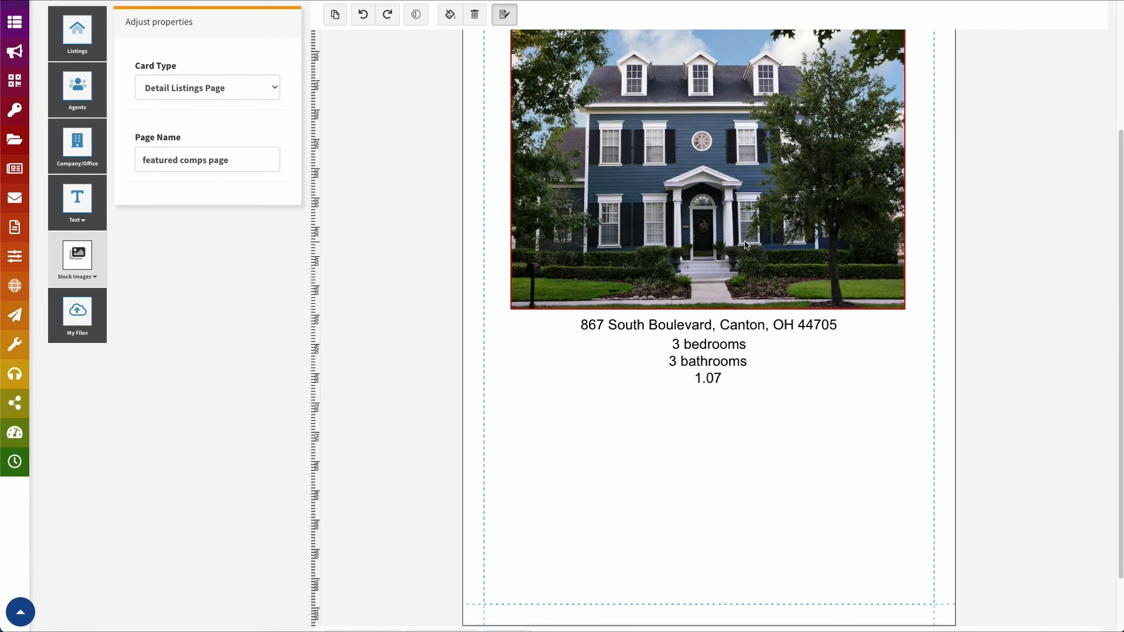
scroll(996, 492, up, 1)
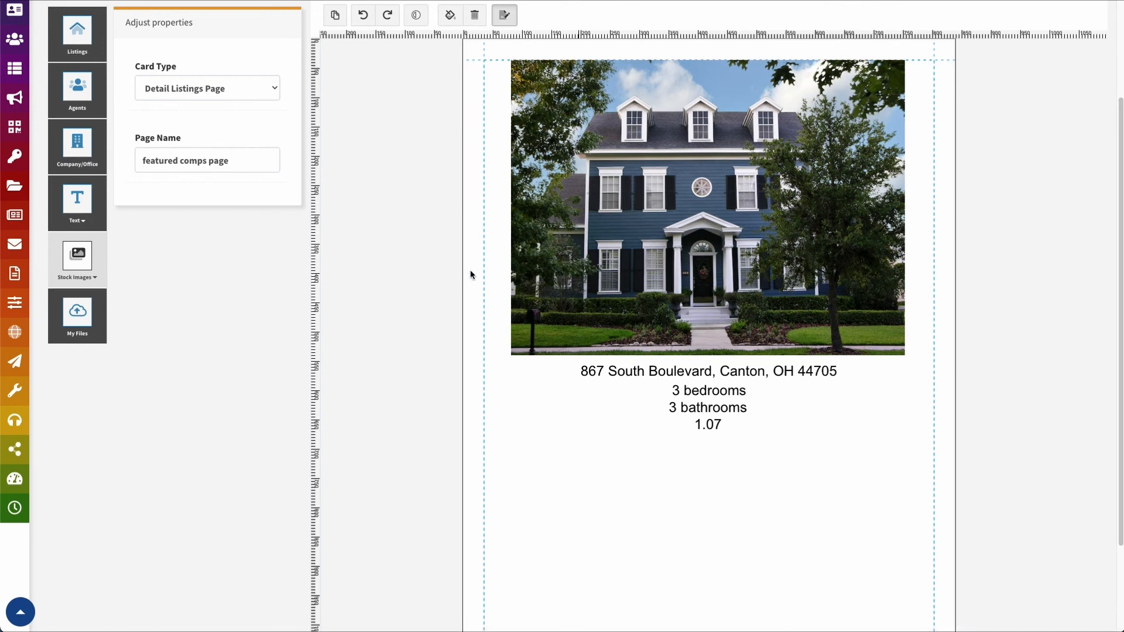
Scroll up to review the featured comps page and its house card
scroll(457, 293, up, 3)
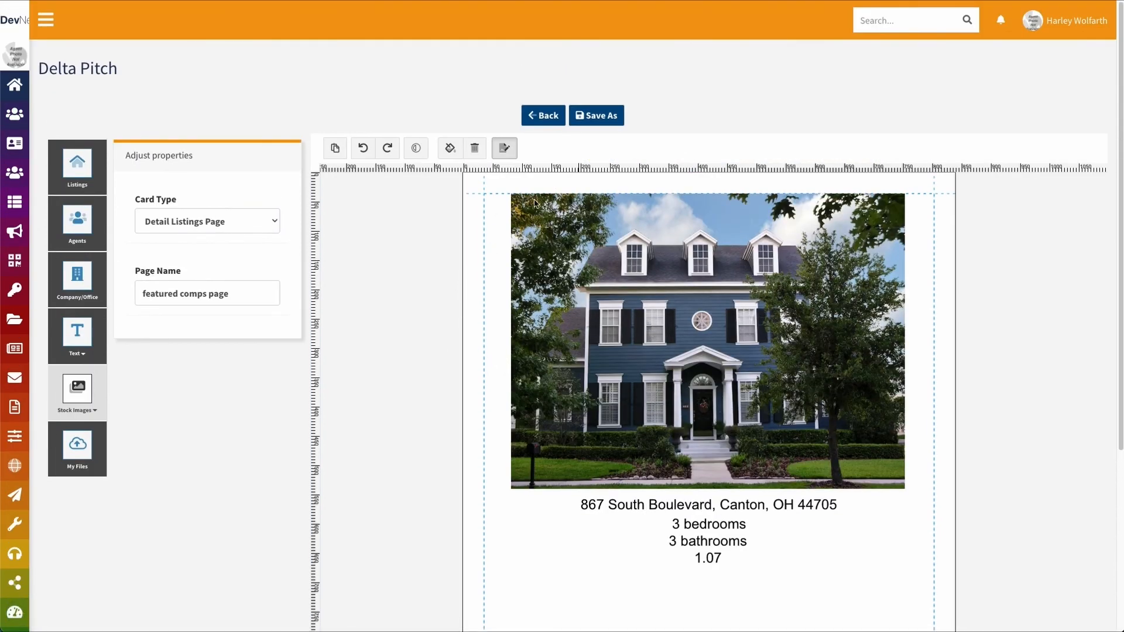
Save the report as a Draft titled 'Demo Report 1'
click(597, 117)
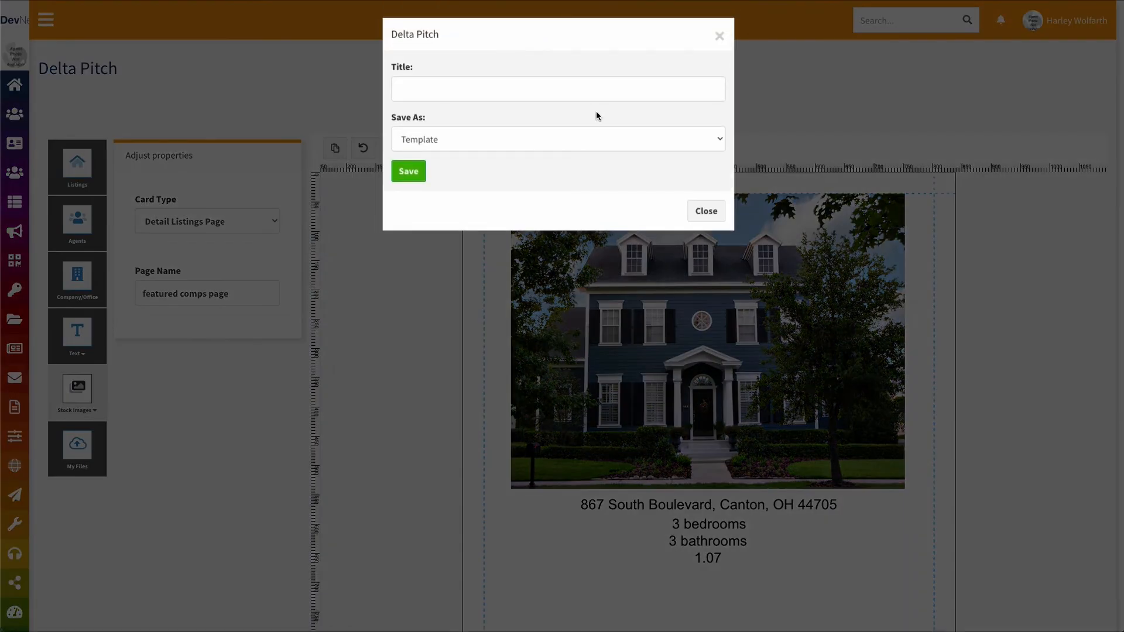
click(515, 89)
text(Thi)
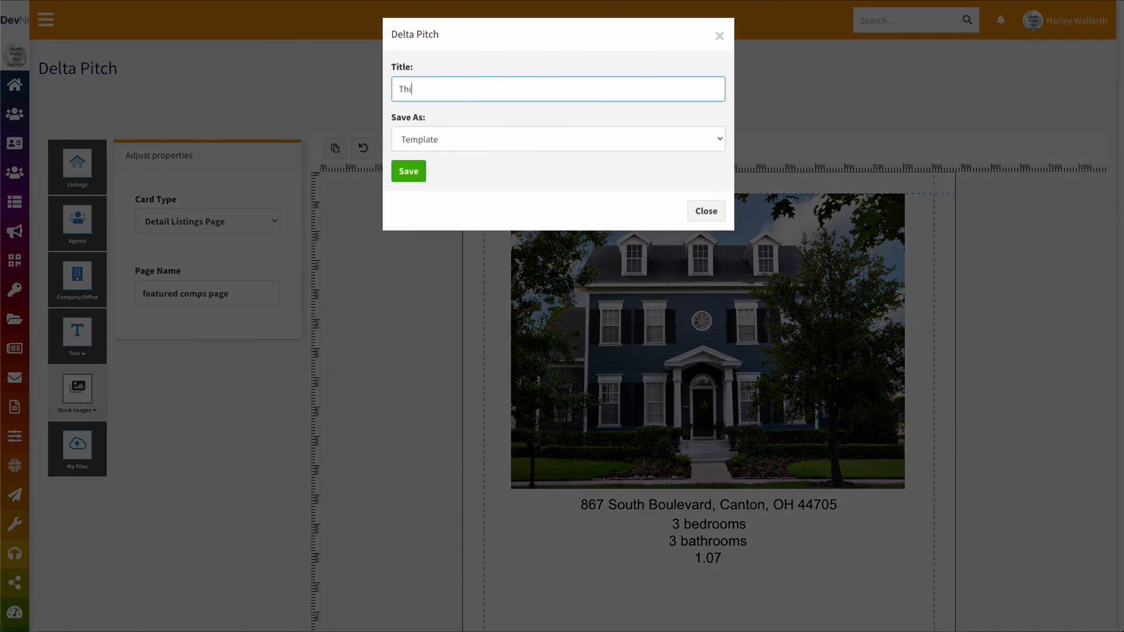
text(s is my demo report)
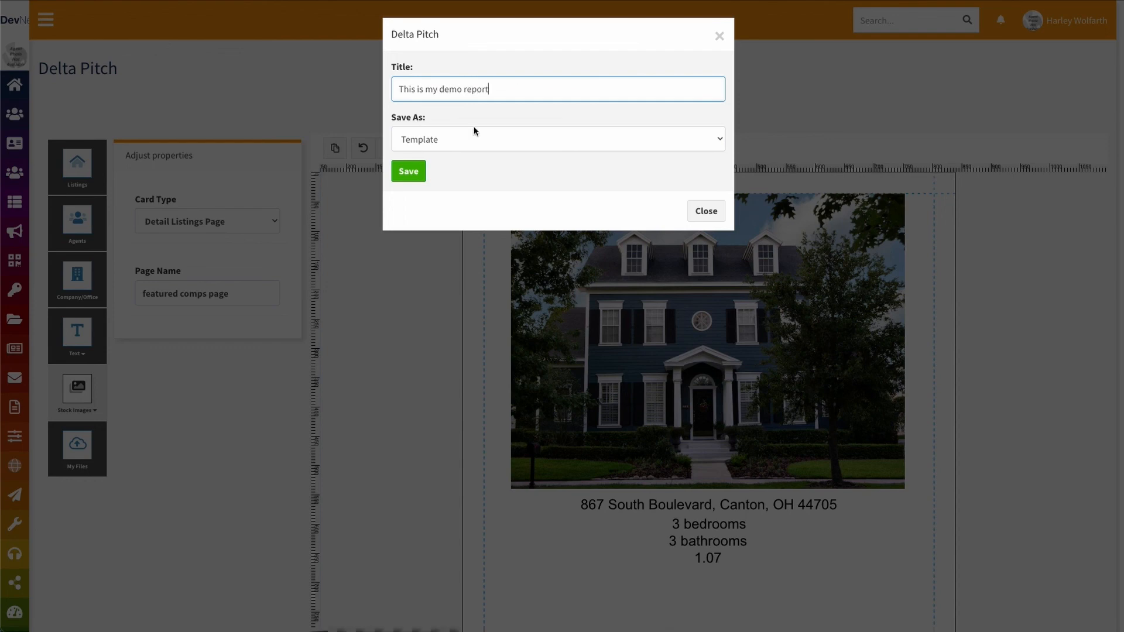
key(ctrl+a)
text(Demo)
click(464, 143)
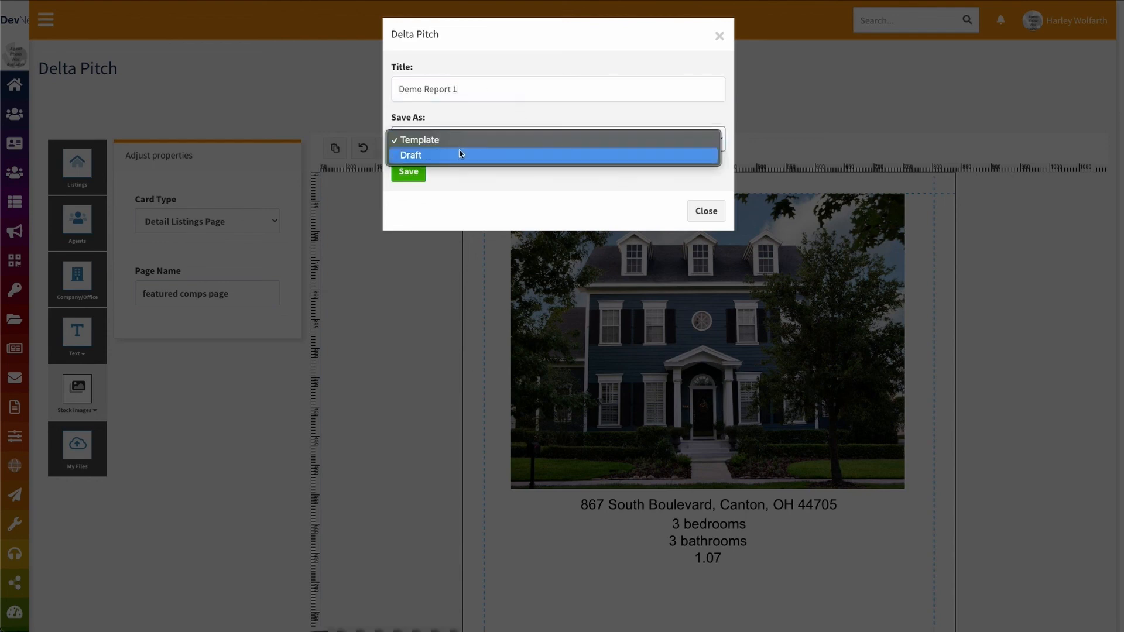
click(443, 156)
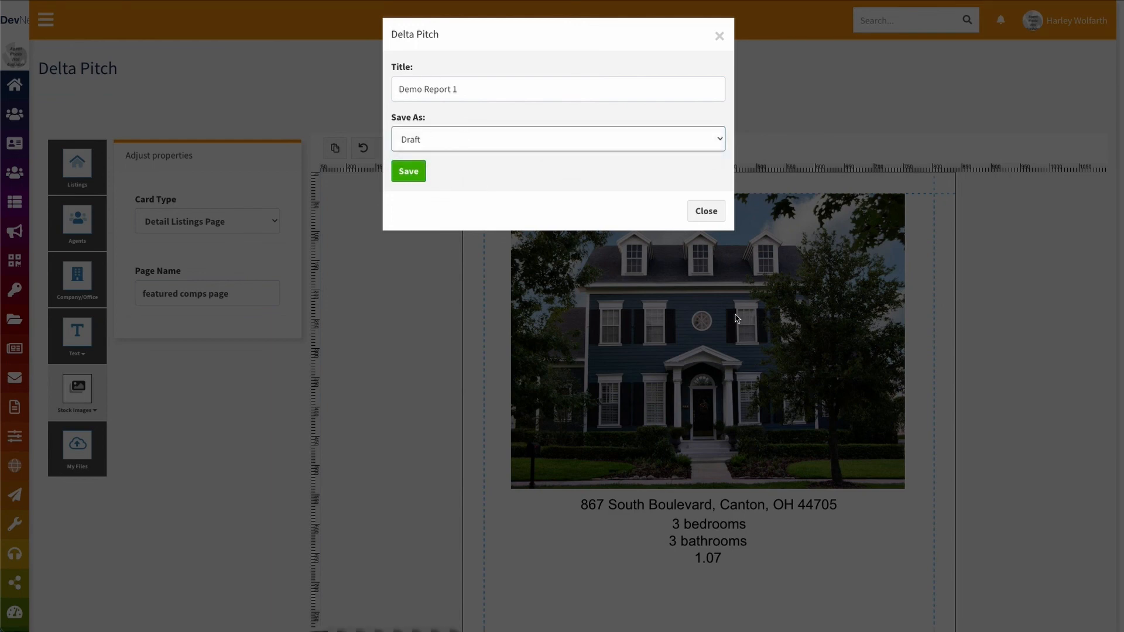
click(409, 172)
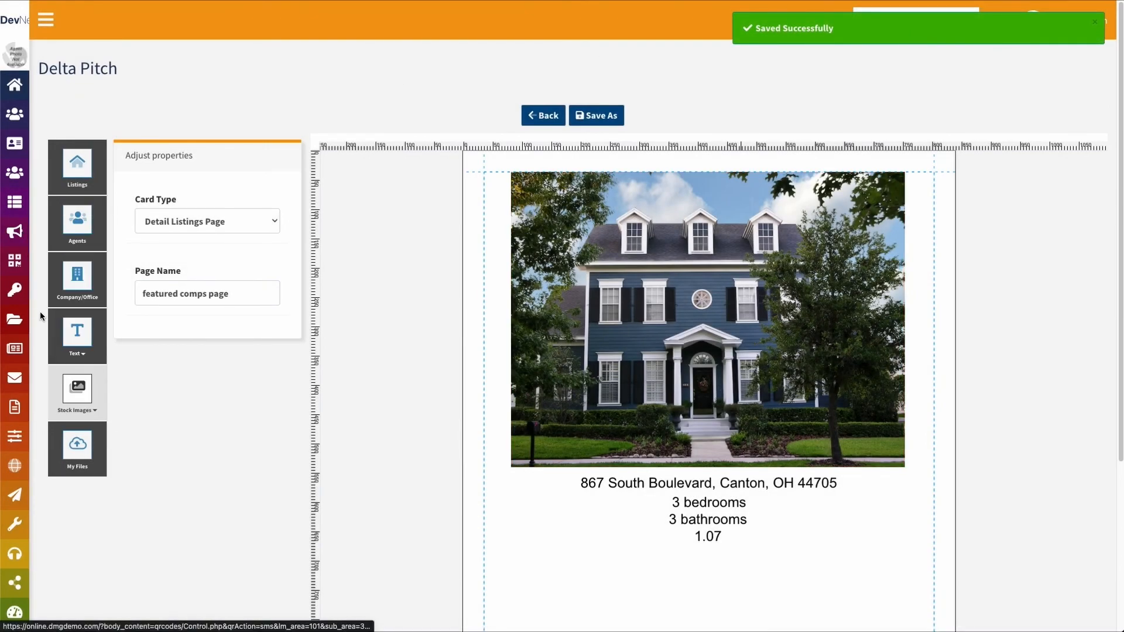
Leave the editor and reopen the Demo Report 1 draft from the Drafts list
mouse_move(42, 243)
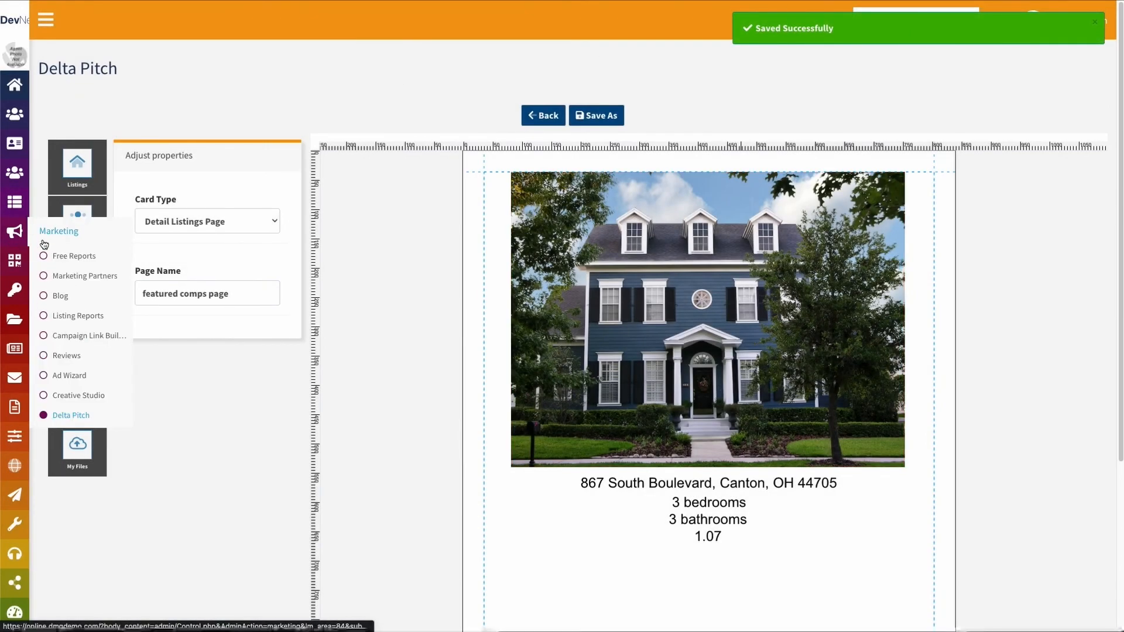
click(67, 417)
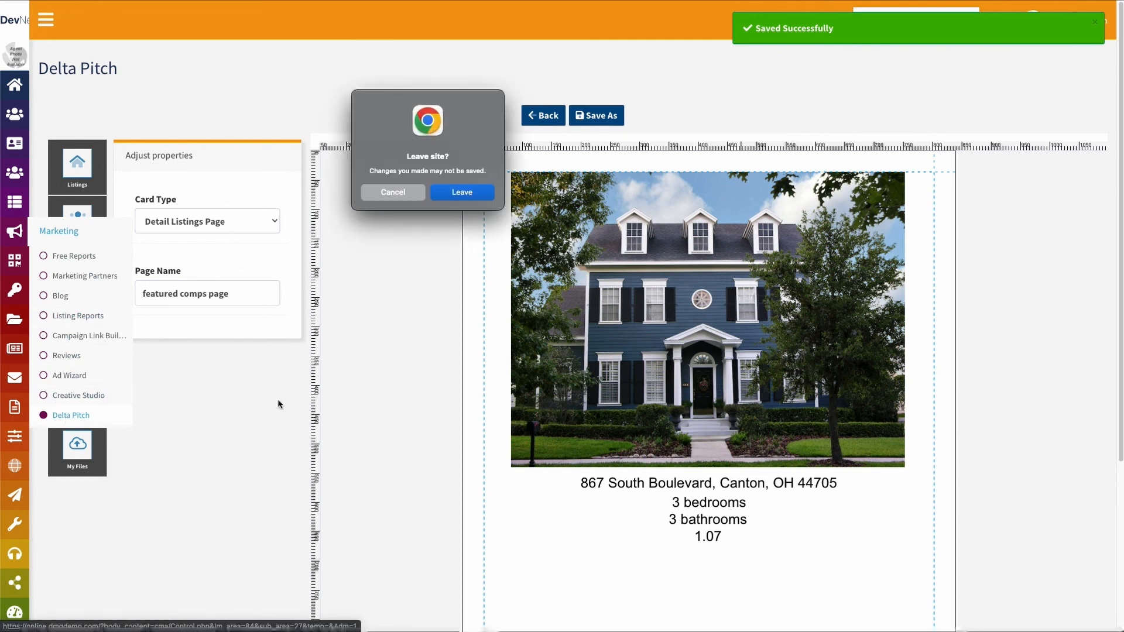
click(468, 195)
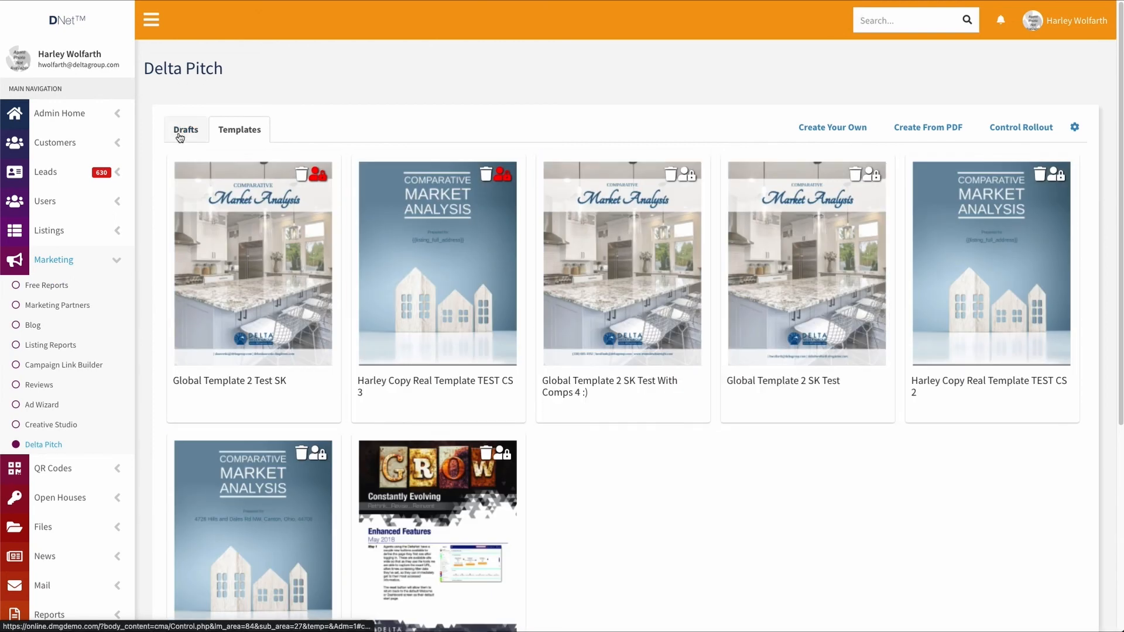
click(180, 131)
scroll(777, 319, down, 2)
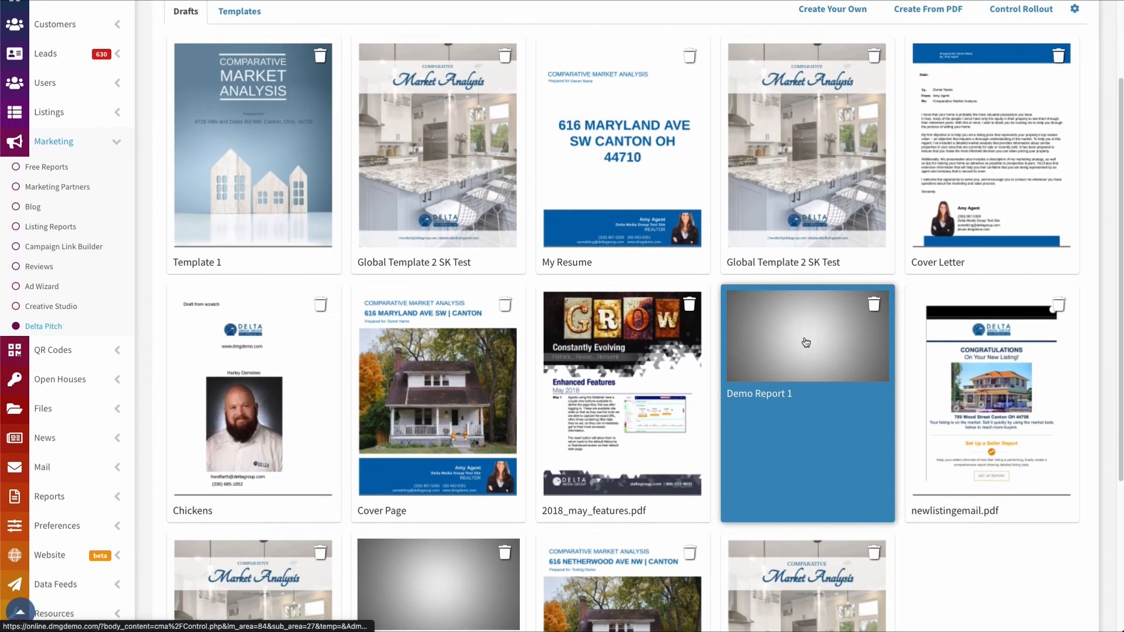
scroll(784, 322, down, 2)
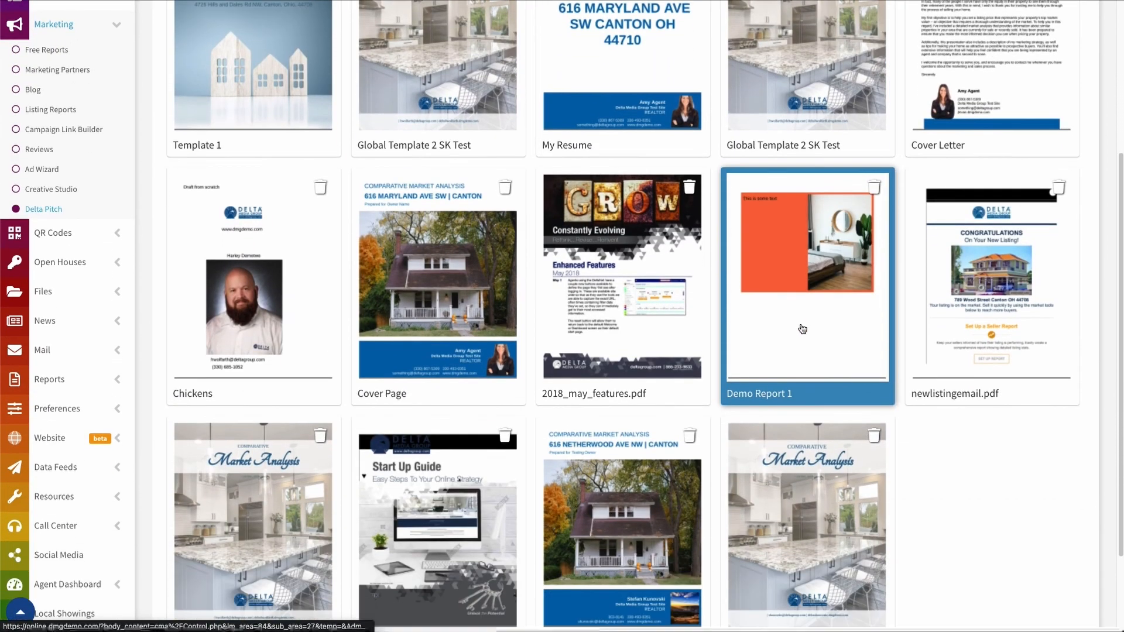
scroll(809, 323, down, 1)
scroll(808, 351, up, 3)
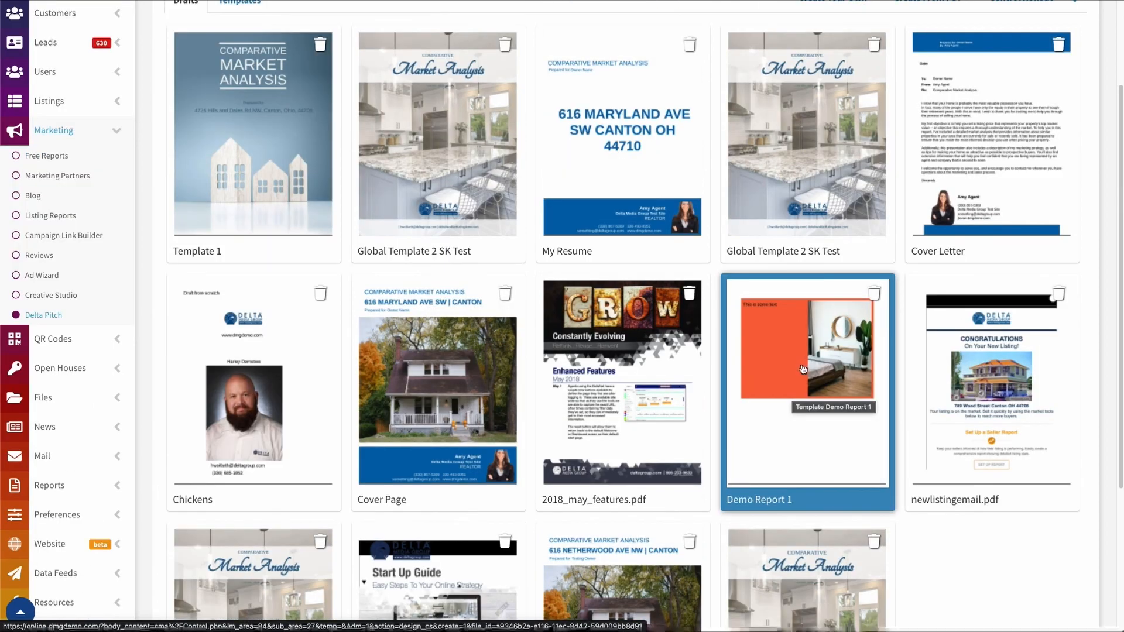
click(803, 369)
Review report pages 2, 3 and 5, then return to page 1
scroll(817, 367, down, 2)
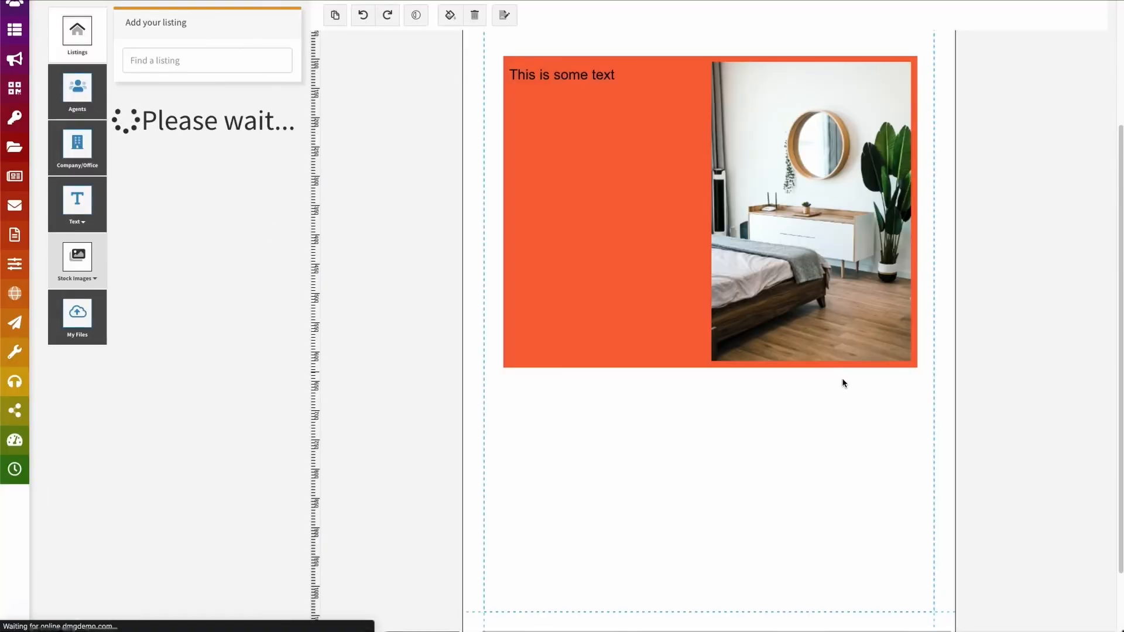
scroll(537, 341, down, 2)
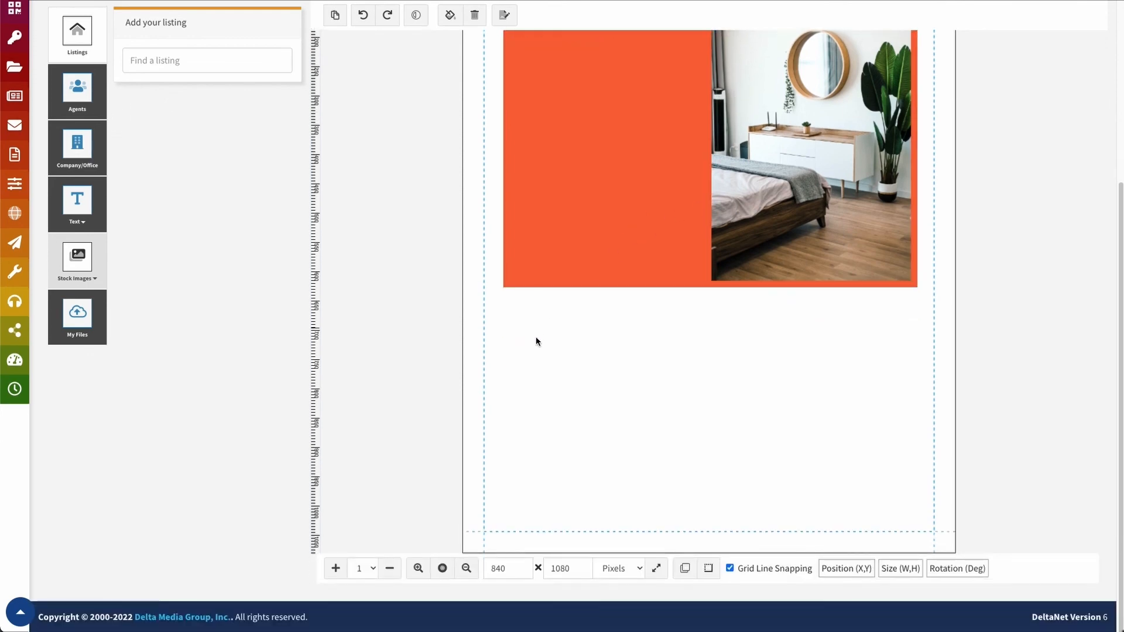
click(360, 569)
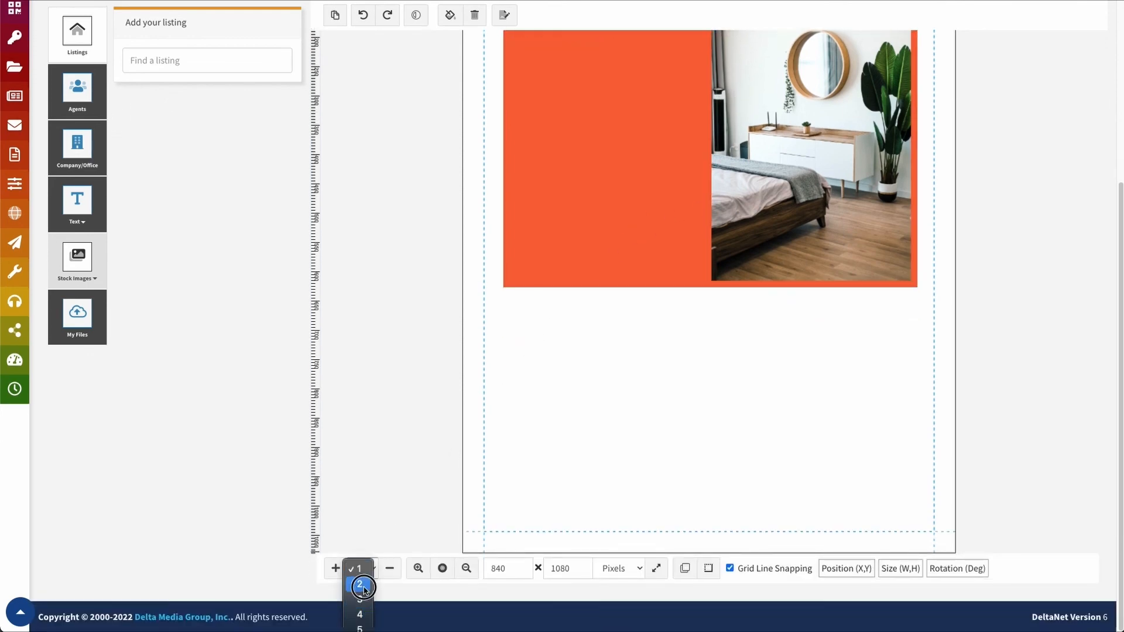
click(364, 591)
click(362, 573)
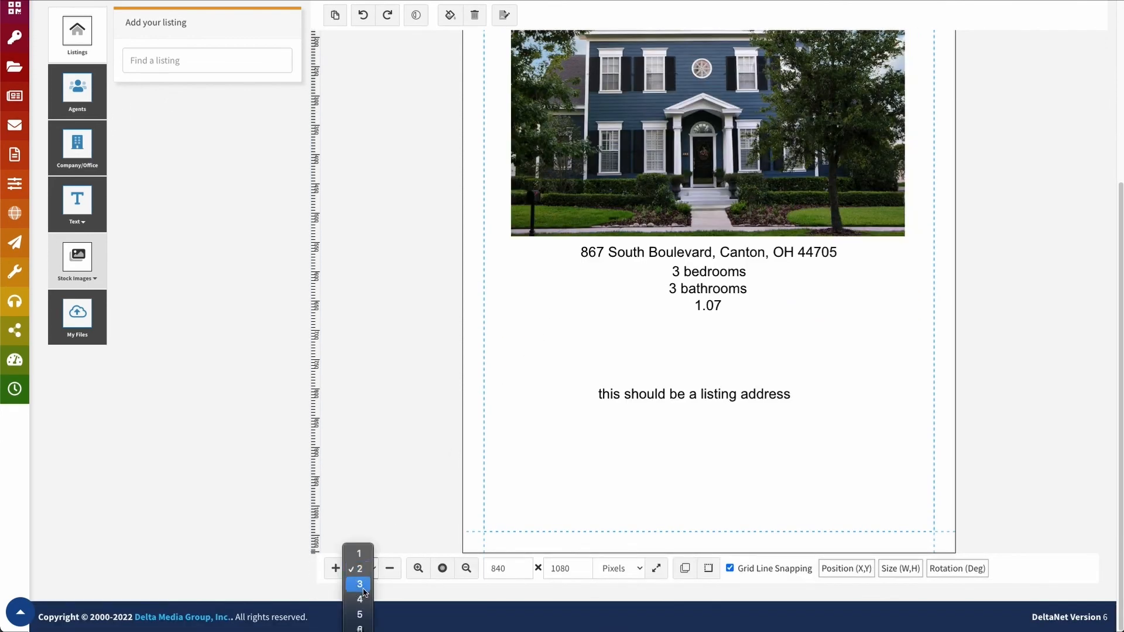
click(360, 583)
click(359, 579)
click(359, 595)
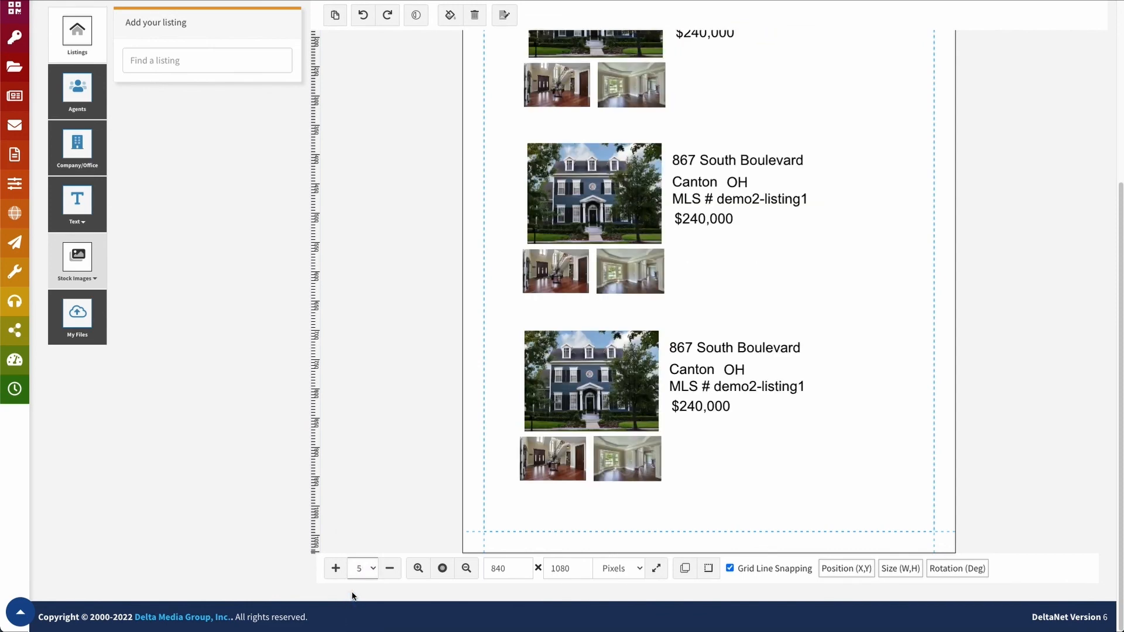
click(369, 573)
click(359, 508)
scroll(767, 433, up, 3)
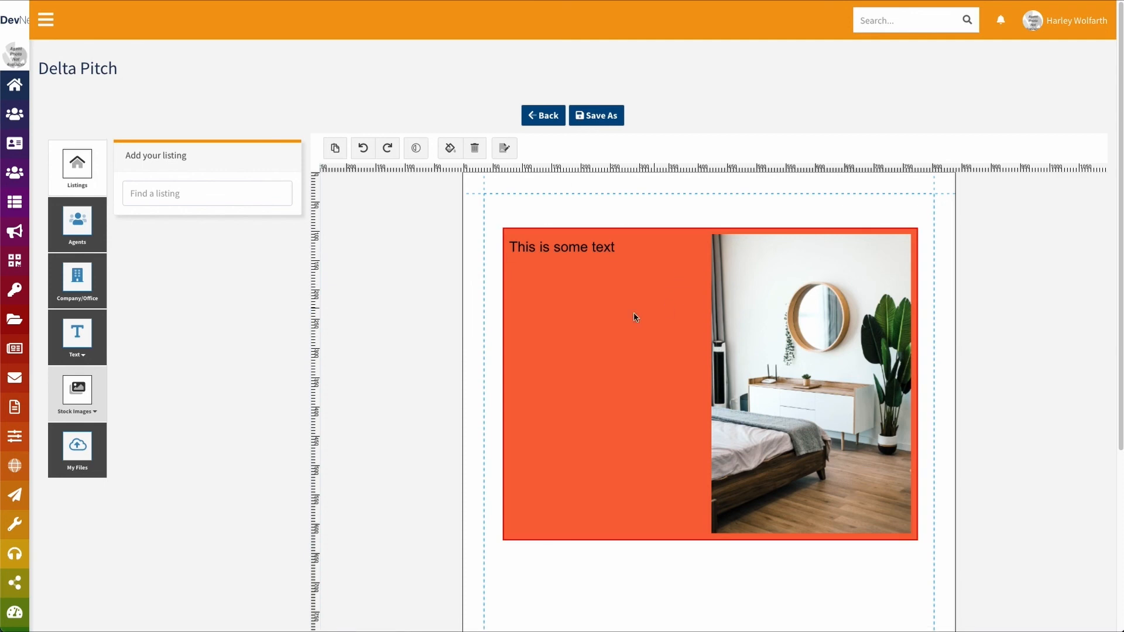
Save Demo Report 1 with the Template save type, then return to Marketing > Delta Pitch templates
click(596, 116)
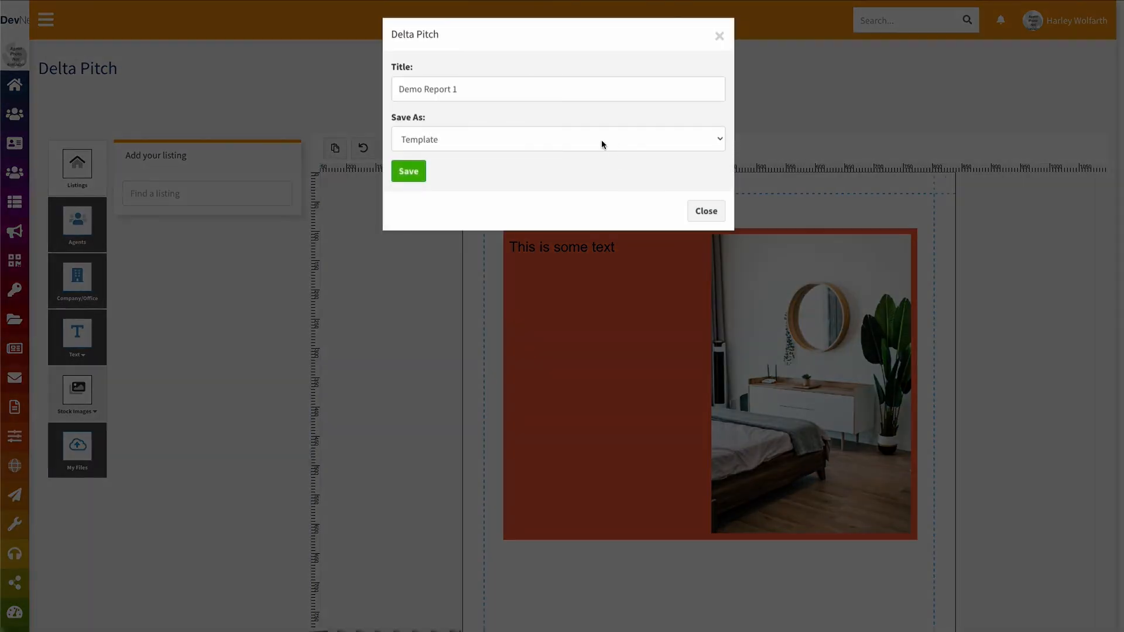
click(432, 145)
click(433, 140)
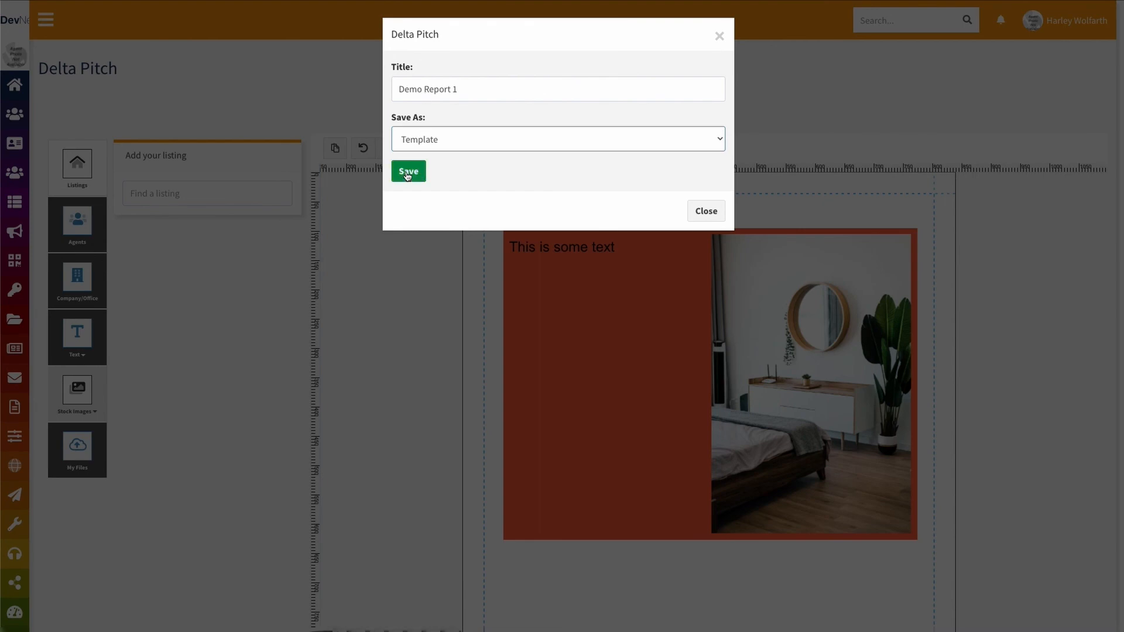
click(408, 173)
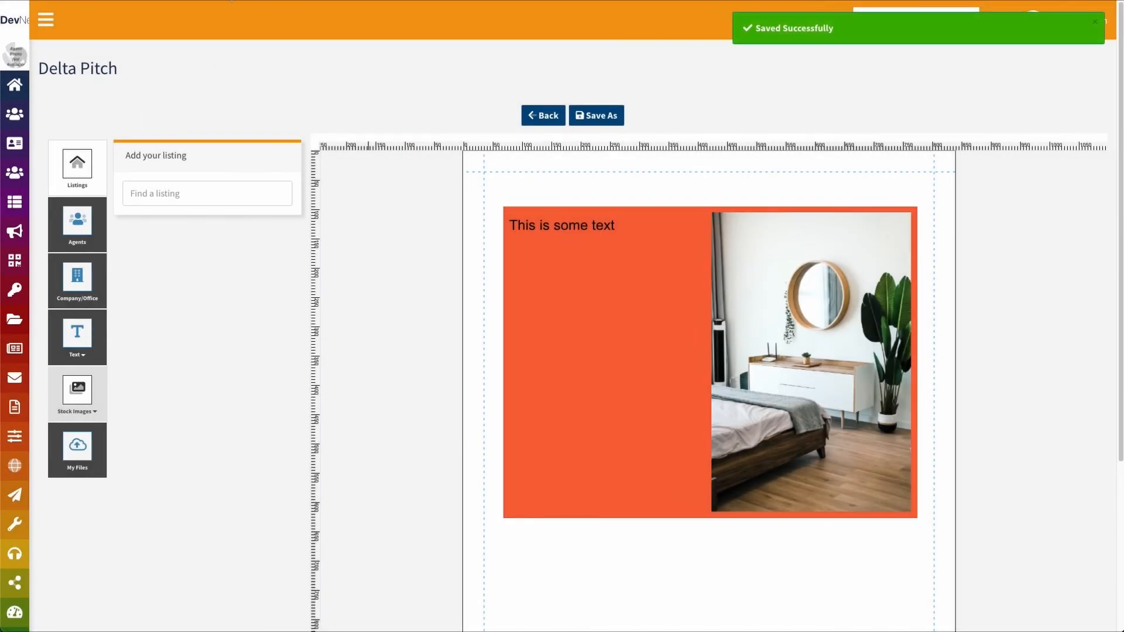
mouse_move(16, 231)
click(77, 414)
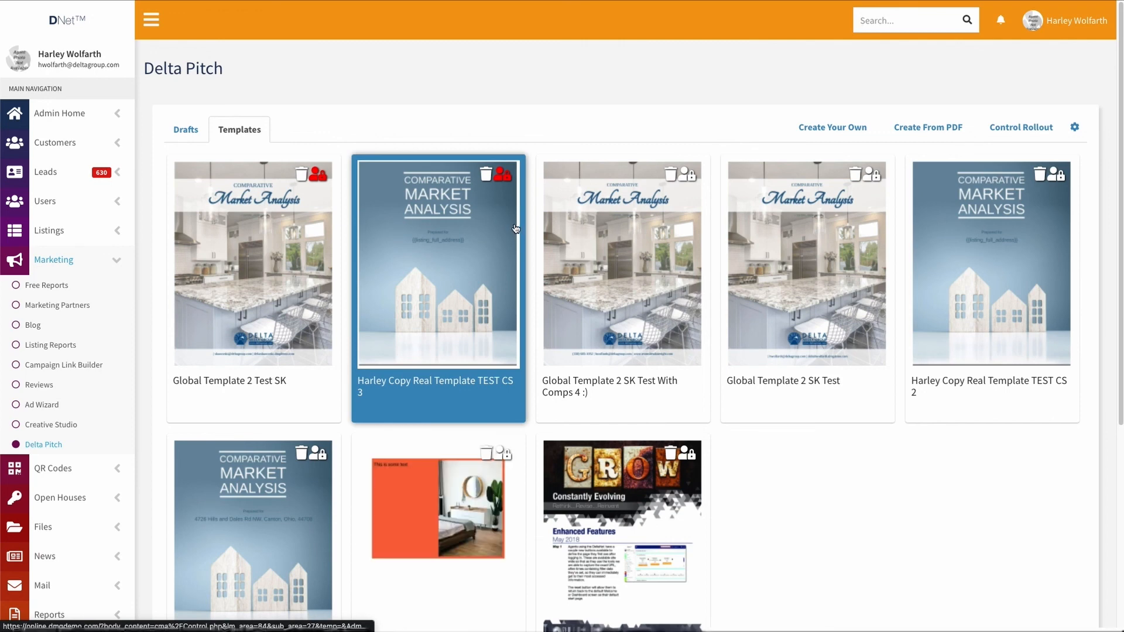
Toggle access on the Demo Report 1 template card, then open Global Template 2 SK Test for editing
scroll(515, 228, down, 1)
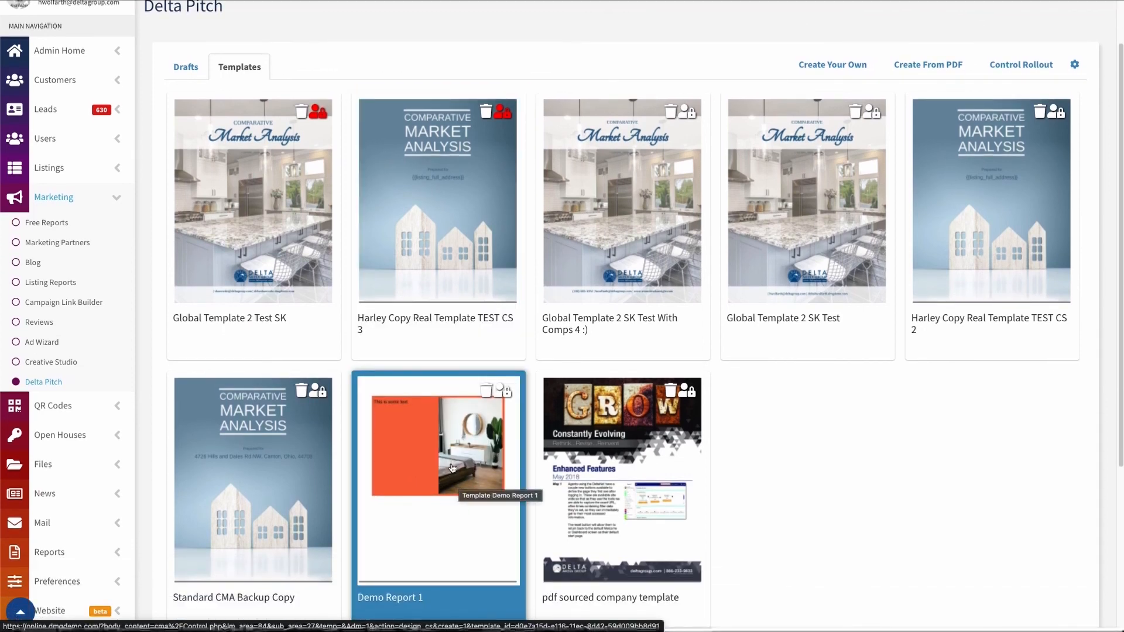
click(504, 394)
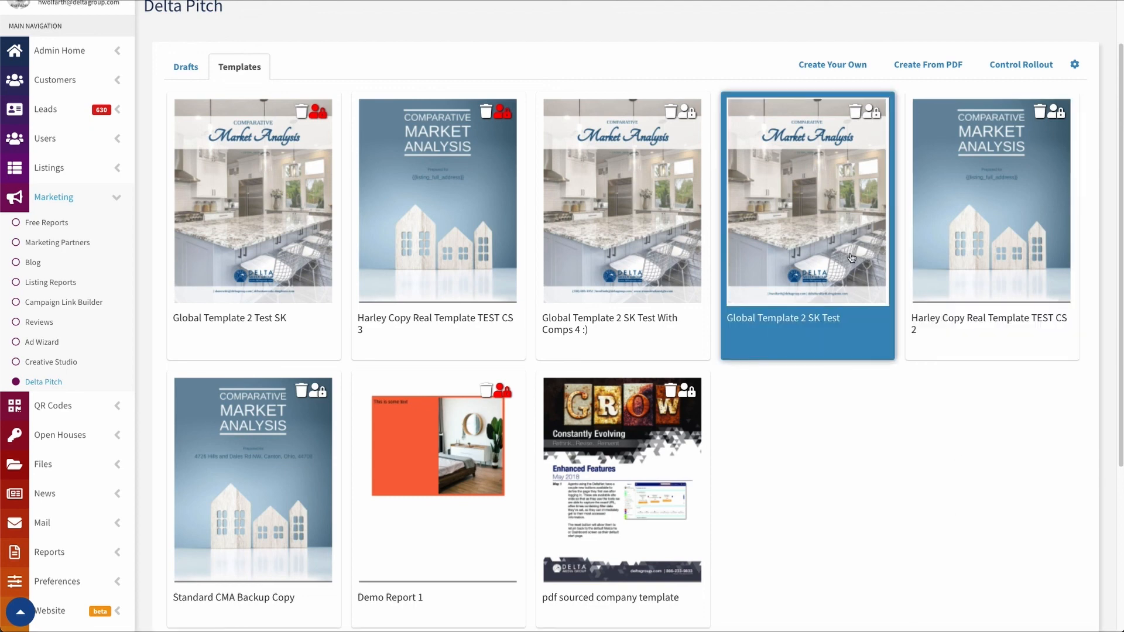
click(932, 195)
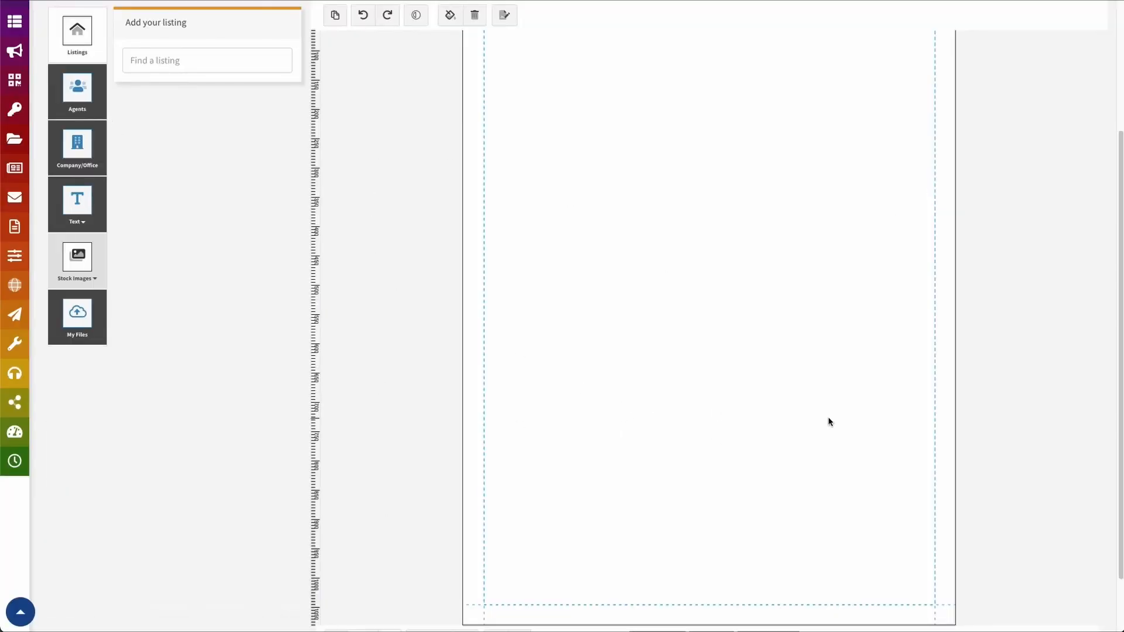
scroll(826, 422, up, 3)
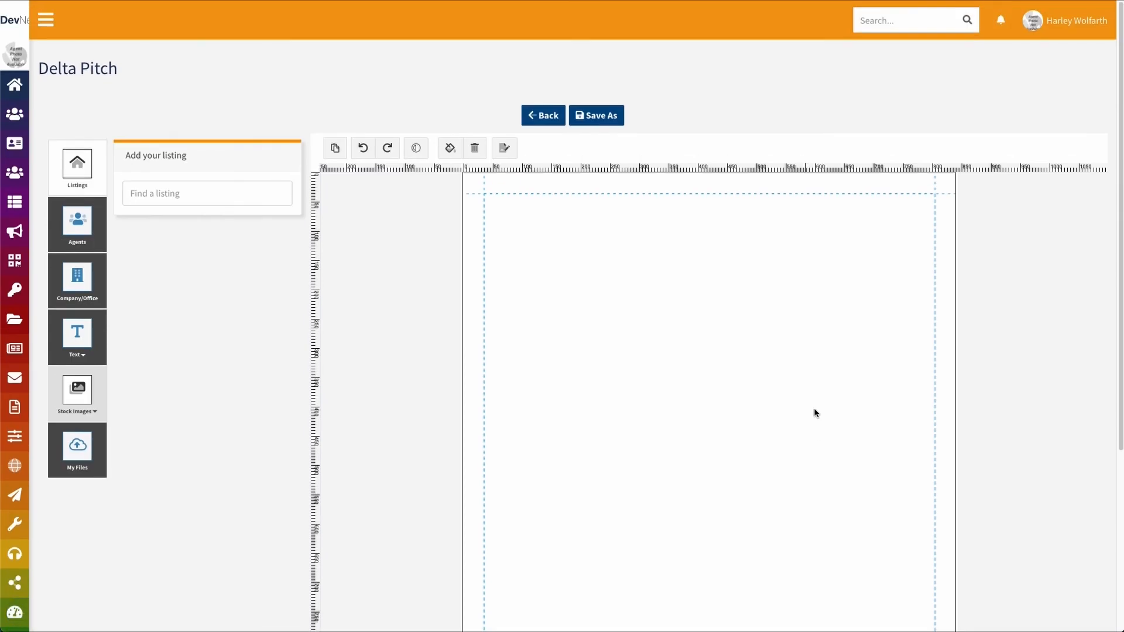